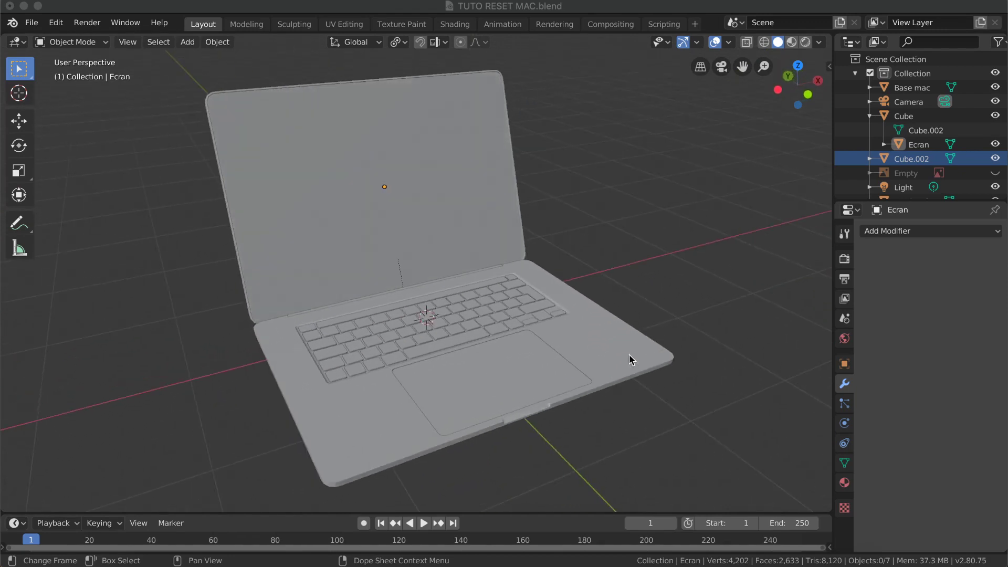
Examine the laptop model from the front, the sides and behind the screen.
scroll(629, 355, "left", 10)
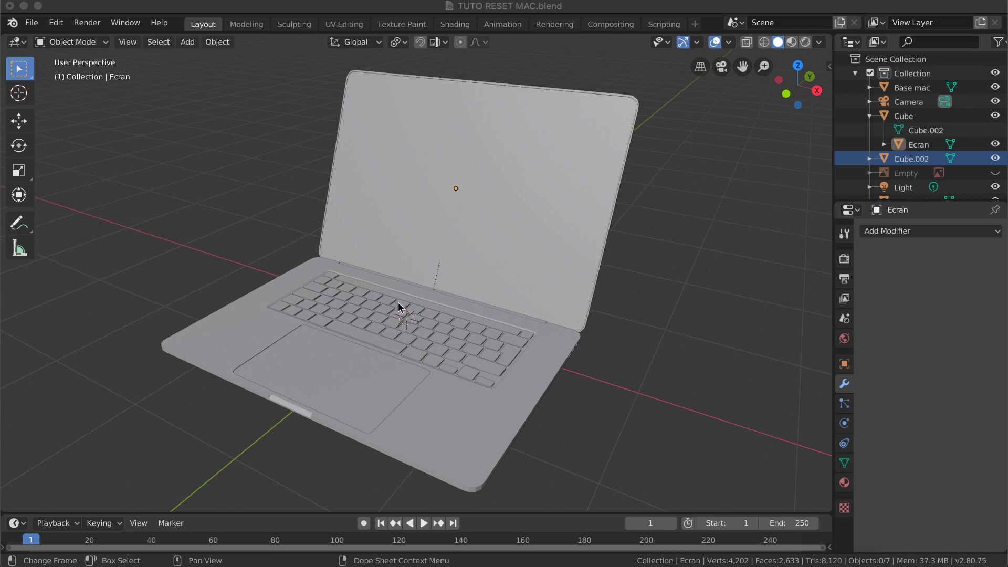
scroll(416, 331, "right", 10)
scroll(416, 330, "left", 10)
scroll(416, 331, "up", 5)
scroll(416, 331, "right", 10)
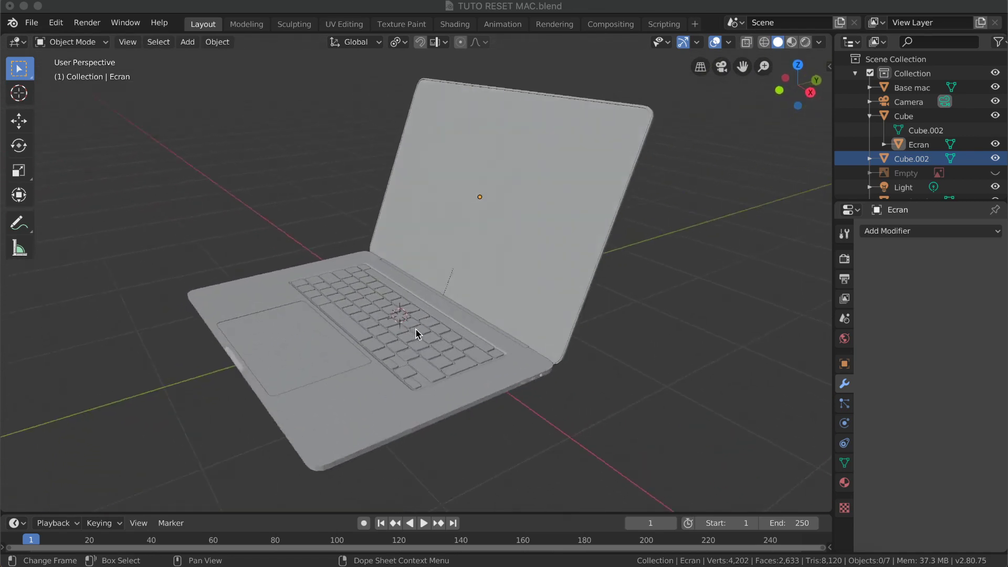
scroll(415, 330, "right", 10)
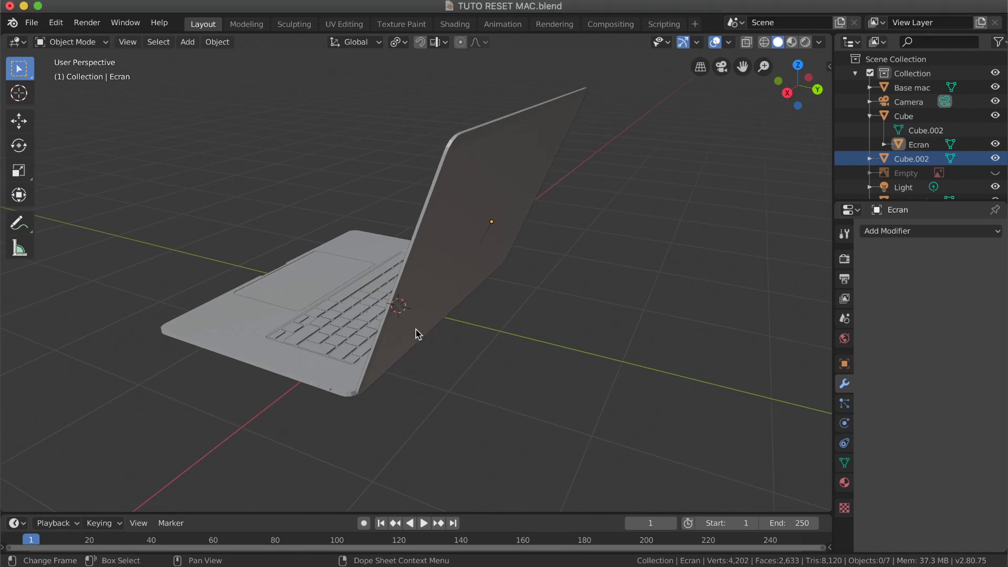
scroll(416, 334, "left", 10)
scroll(415, 331, "left", 5)
scroll(415, 331, "up", 3)
scroll(416, 331, "right", 4)
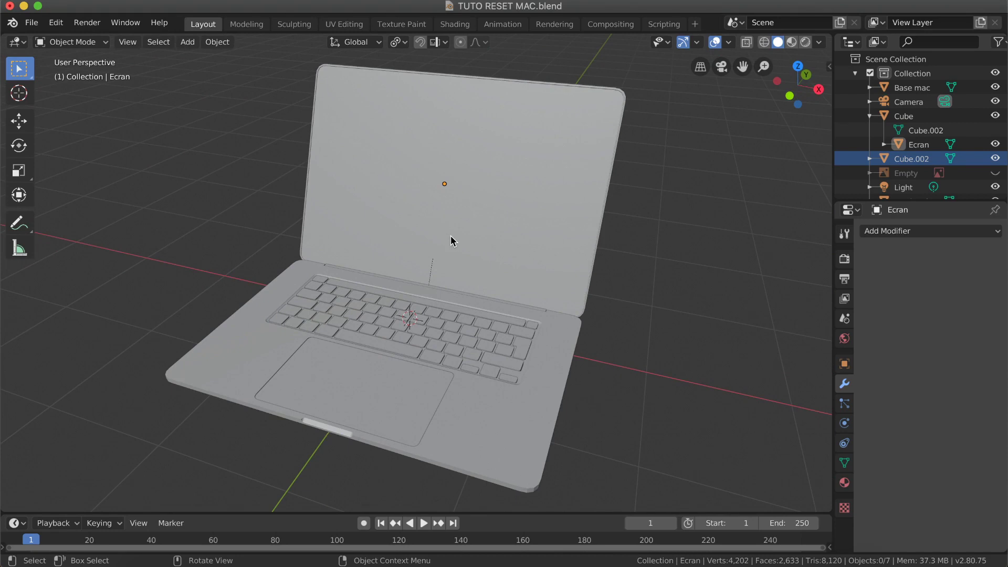
scroll(442, 287, "left", 6)
scroll(442, 287, "left", 10)
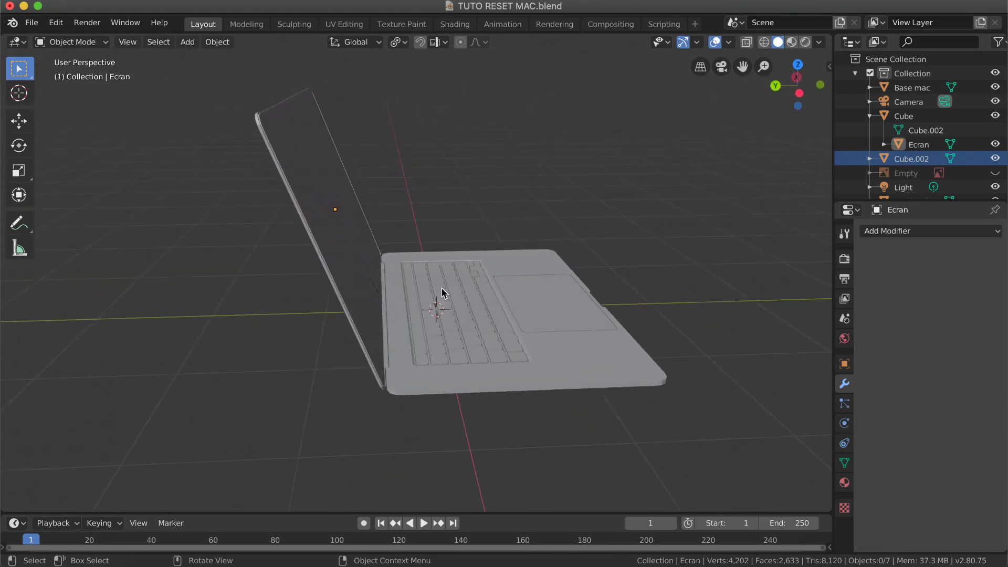
scroll(442, 289, "left", 4)
Select the laptop base and display its material's surface settings.
left_click(472, 239)
scroll(471, 237, "left", 10)
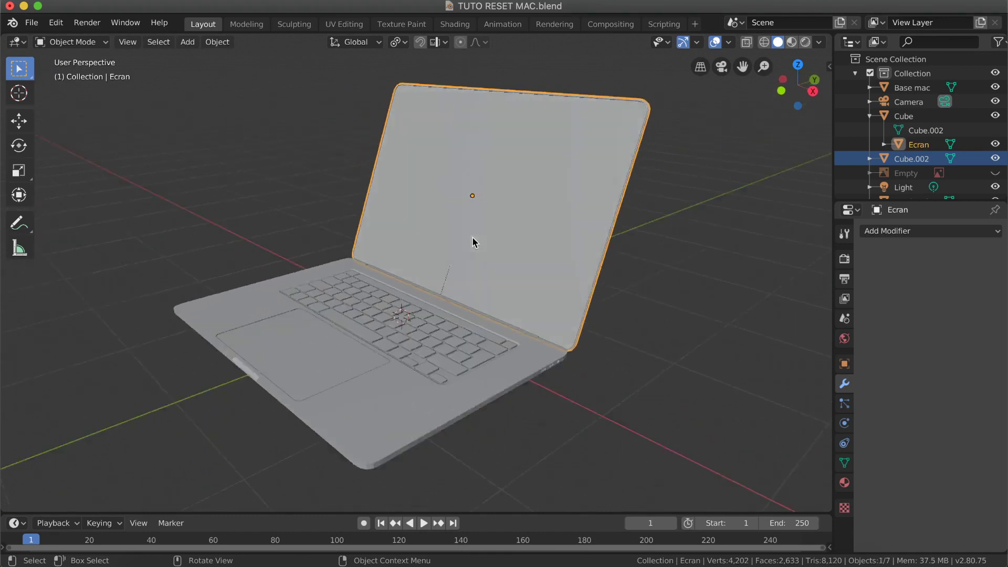
scroll(473, 239, "left", 10)
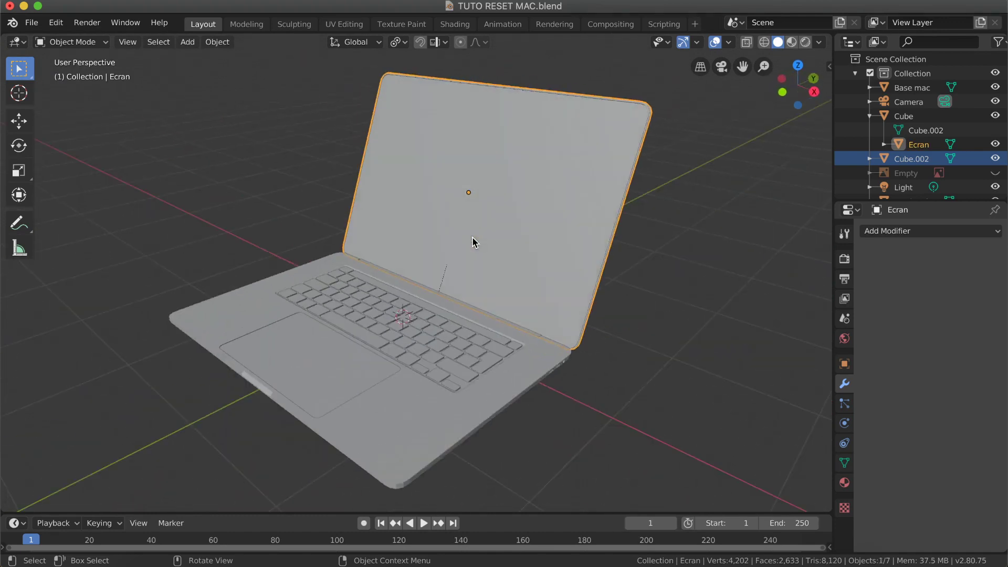
left_click(411, 428)
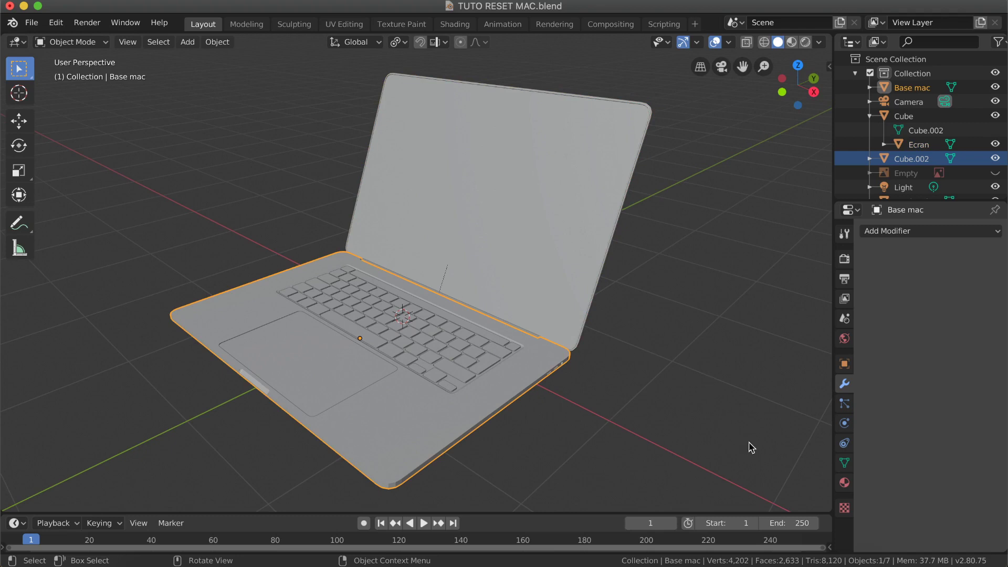
left_click(845, 483)
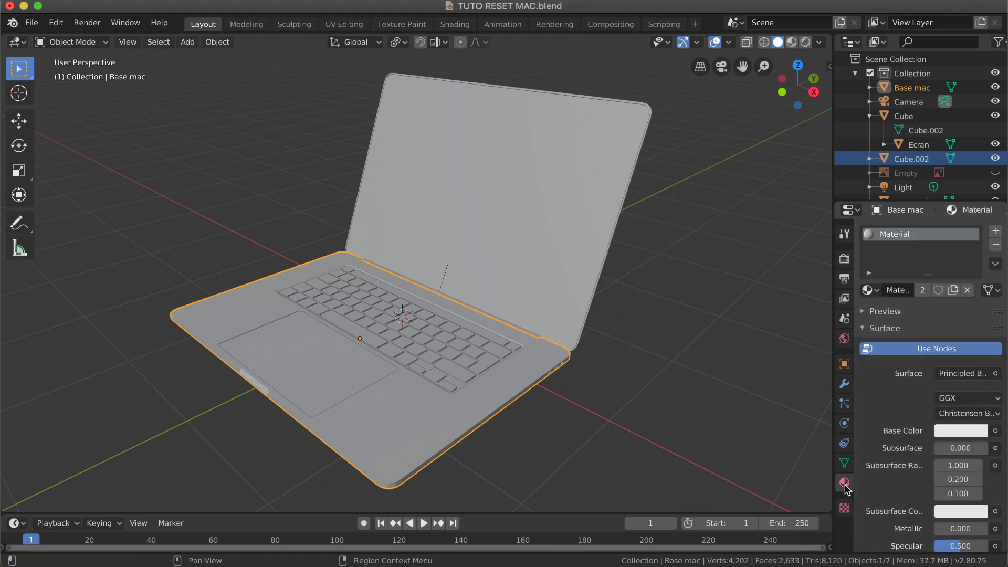
scroll(879, 394, "down", 3)
scroll(878, 394, "down", 8)
scroll(878, 393, "down", 10)
scroll(878, 394, "up", 10)
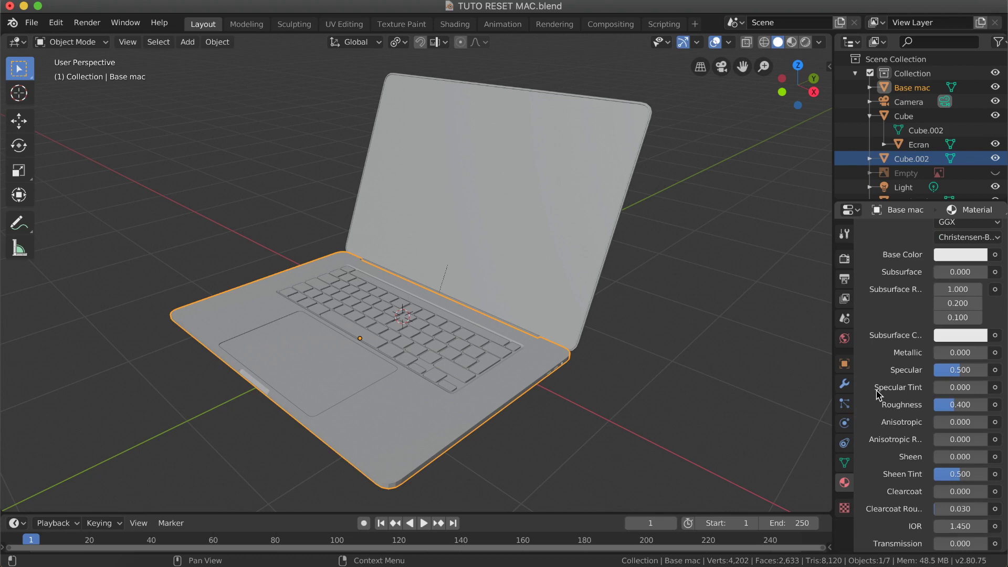
scroll(878, 394, "up", 6)
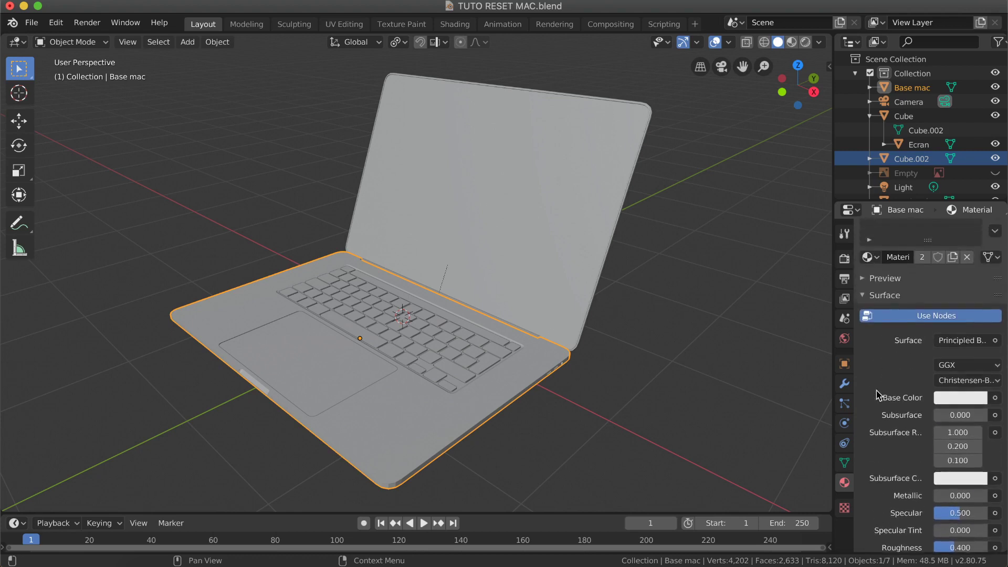
scroll(878, 395, "up", 1)
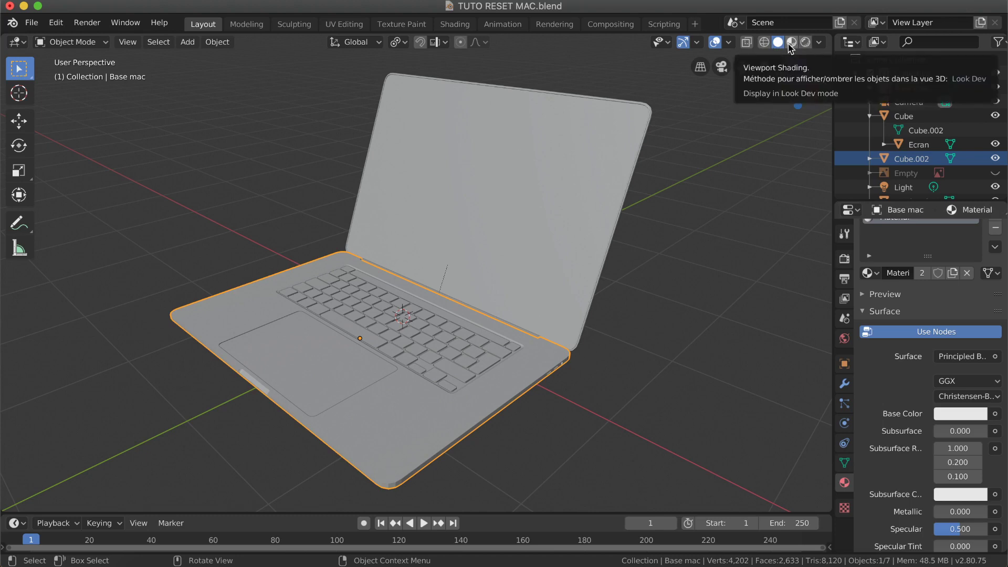
Inspect the laptop in wireframe shading with nothing selected, and return the viewport to solid shading.
left_click(764, 44)
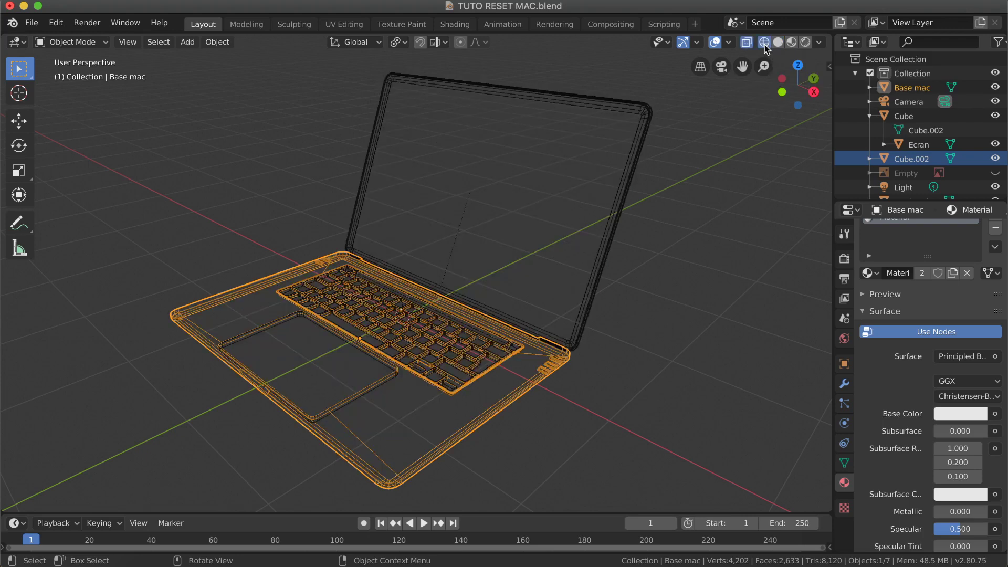
left_click(721, 242)
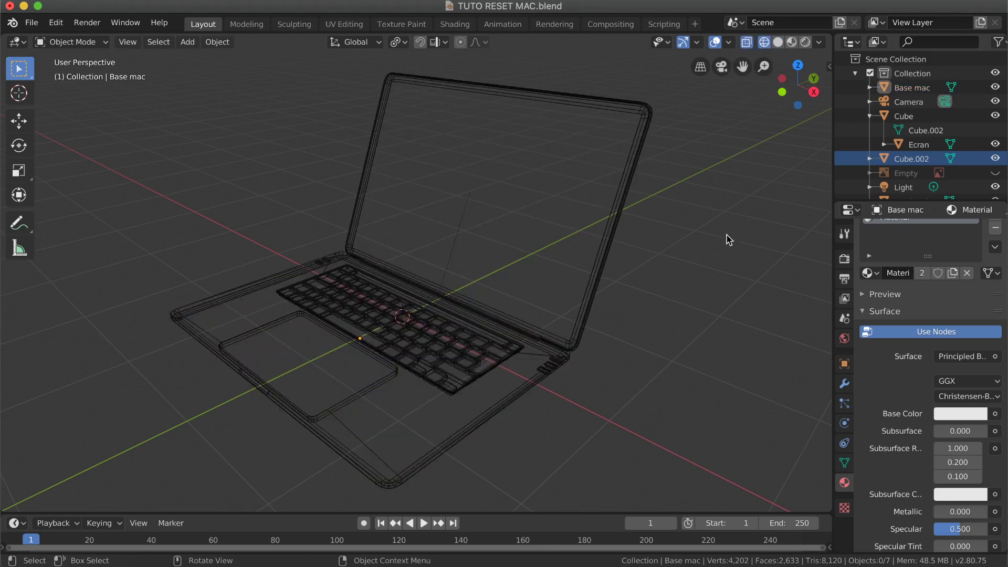
middle_click_drag(729, 240, 573, 423)
left_click(577, 422)
scroll(597, 414, "right", 10)
left_click(605, 409)
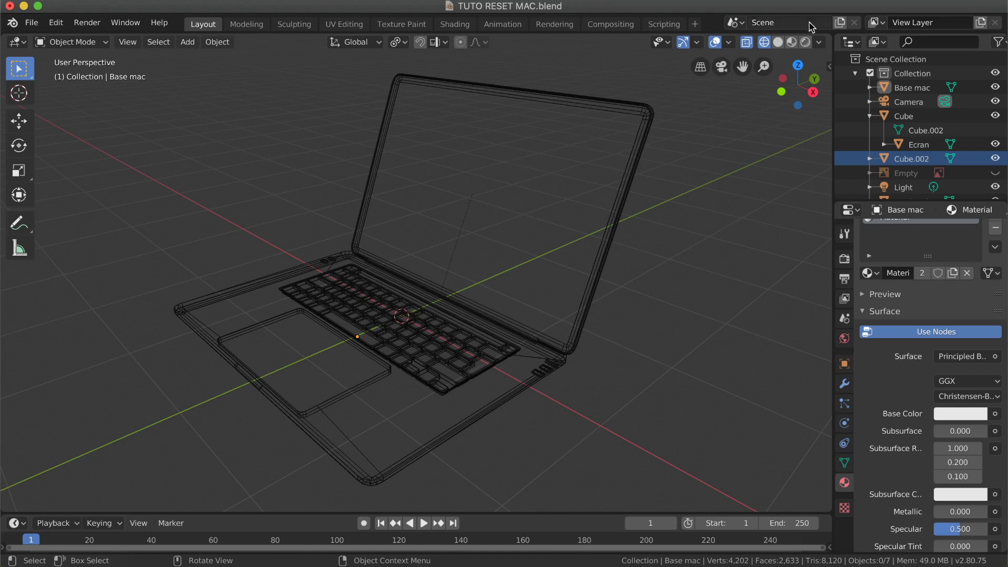
left_click(778, 42)
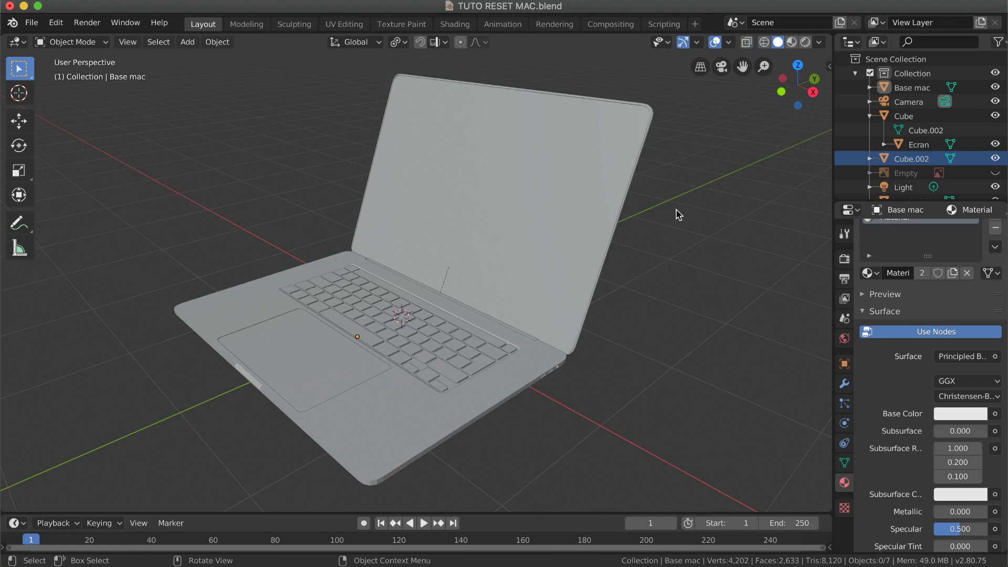
Switch the viewport to Look Dev shading and inspect the laptop's front, side and underside.
left_click(792, 42)
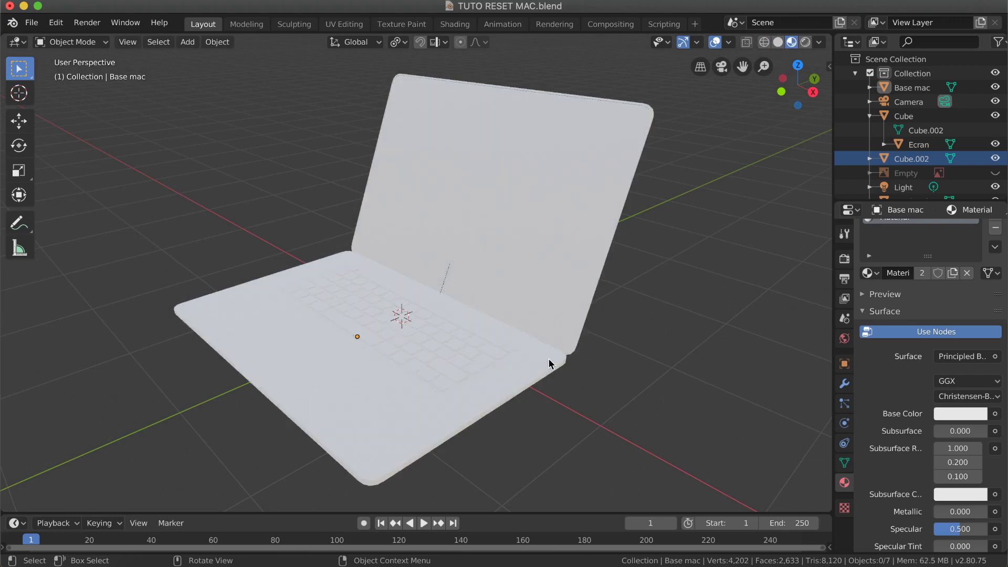
scroll(549, 364, "left", 10)
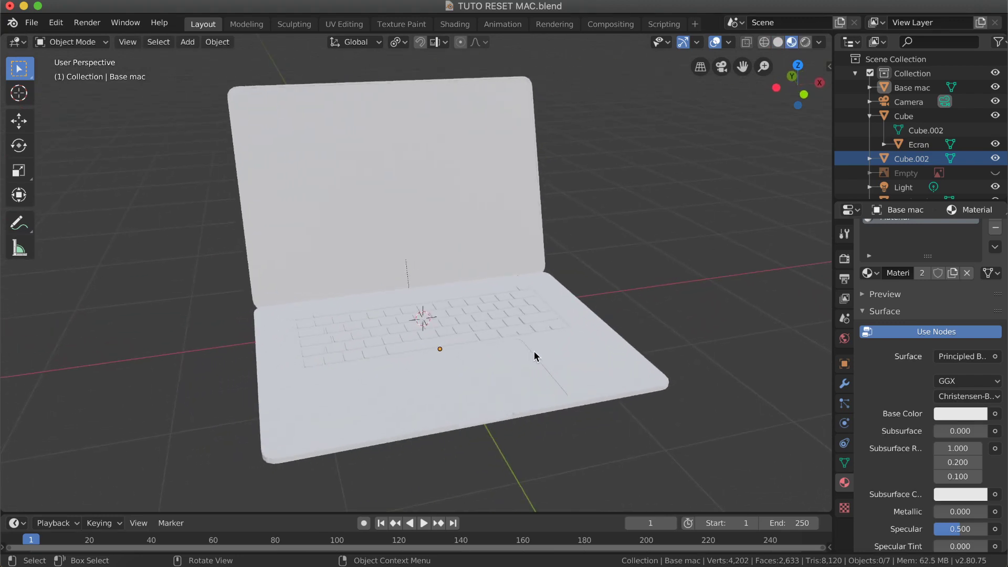
scroll(532, 350, "left", 10)
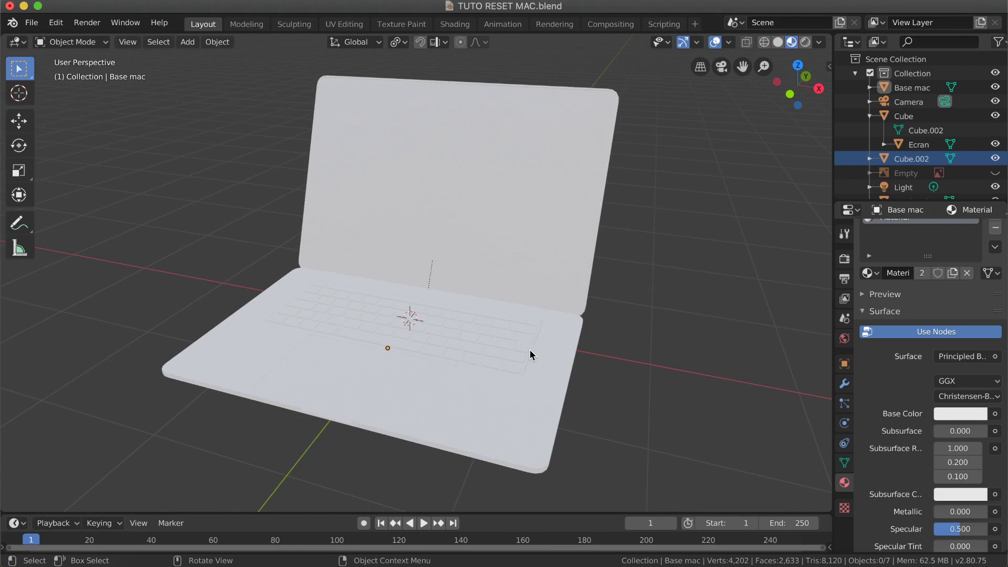
scroll(531, 350, "right", 7)
scroll(392, 218, "right", 10)
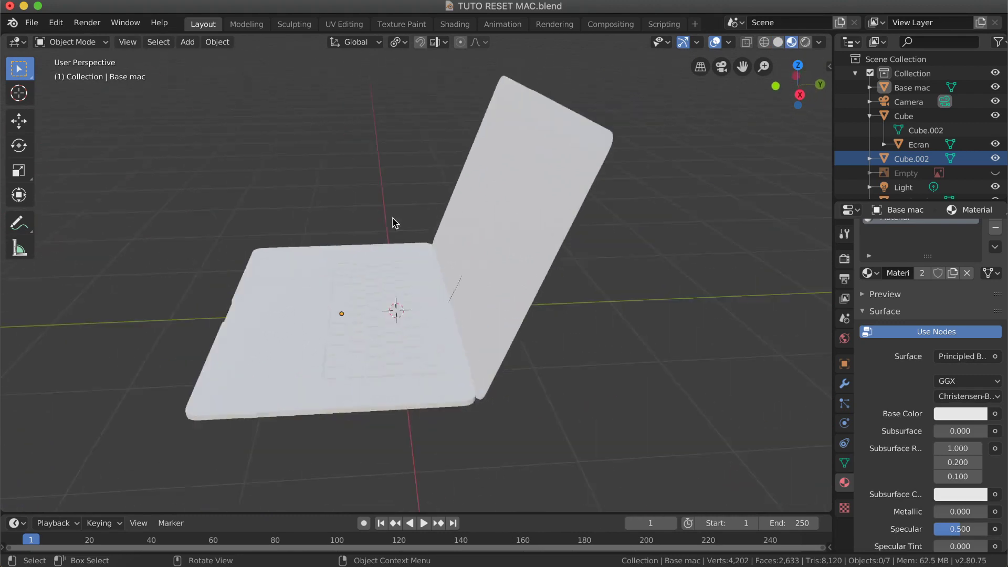
scroll(395, 222, "right", 15)
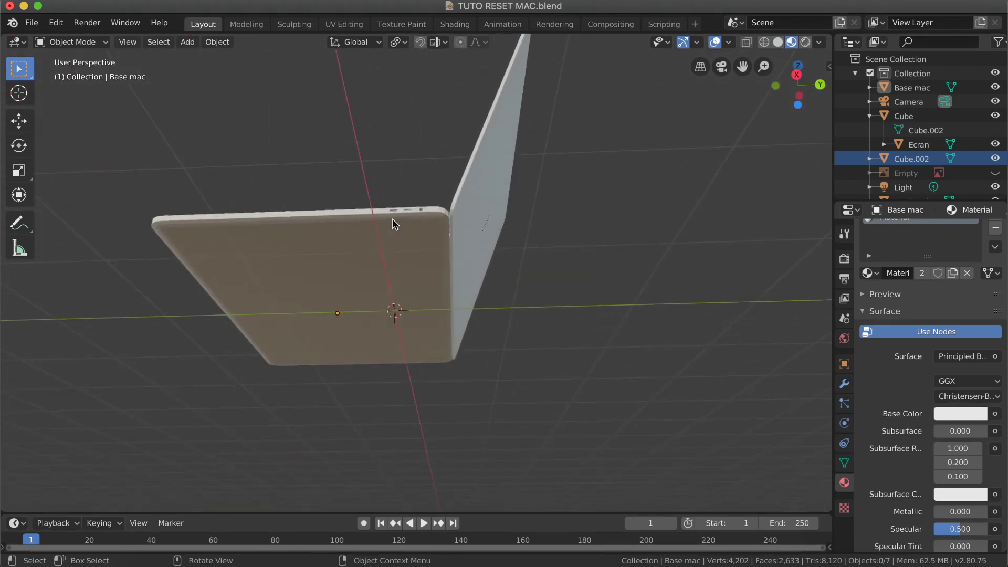
scroll(394, 221, "right", 15)
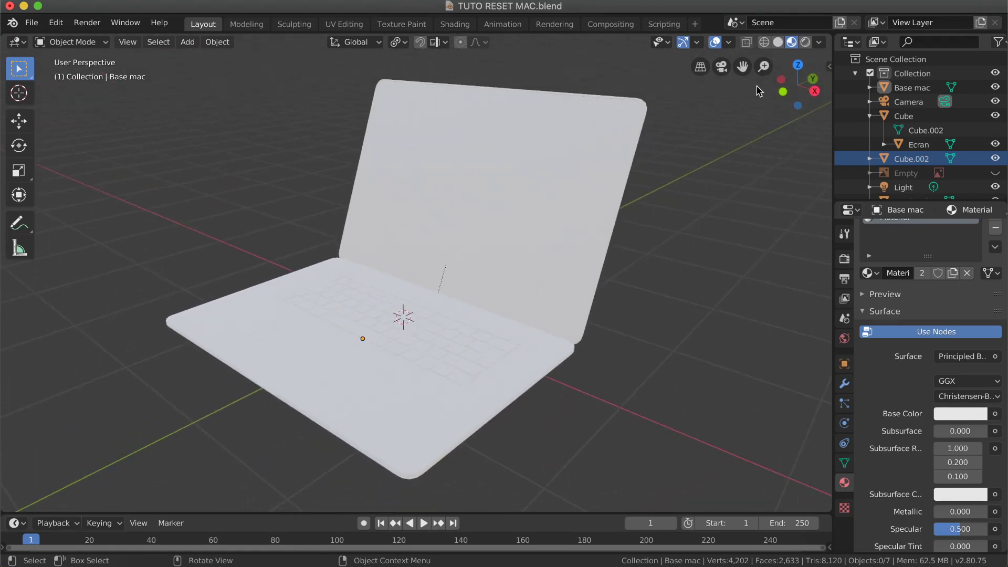
Change the Look Dev lighting environment to the warm orange-brown second preset and check its effect on the laptop.
left_click(820, 43)
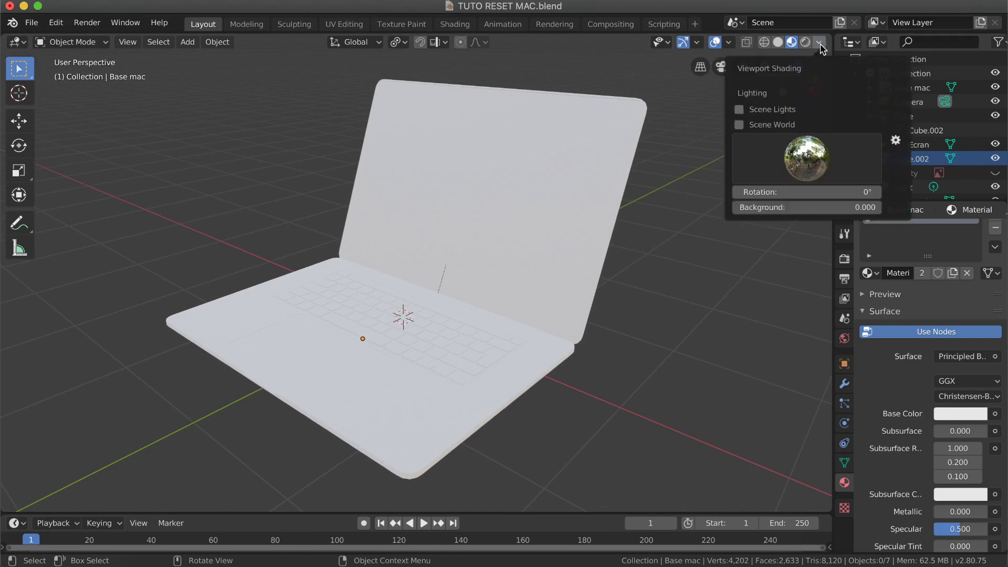
left_click(808, 167)
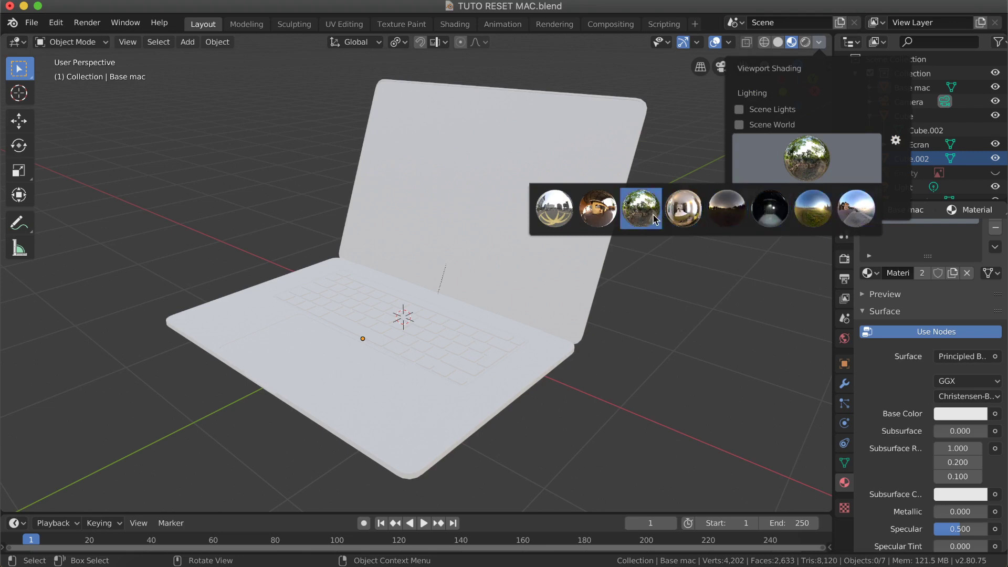
left_click(602, 211)
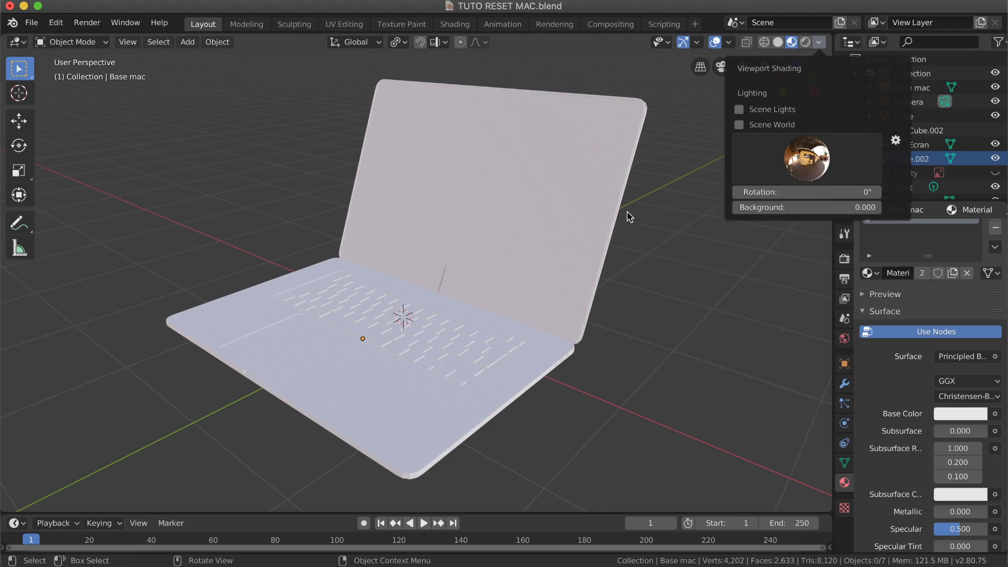
scroll(635, 255, "left", 10)
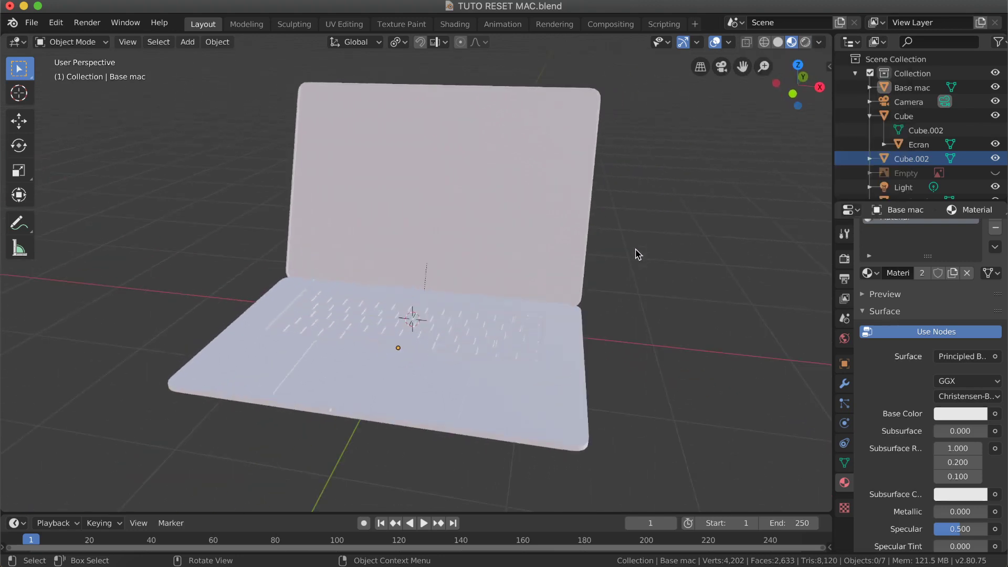
scroll(635, 255, "right", 8)
scroll(635, 255, "right", 3)
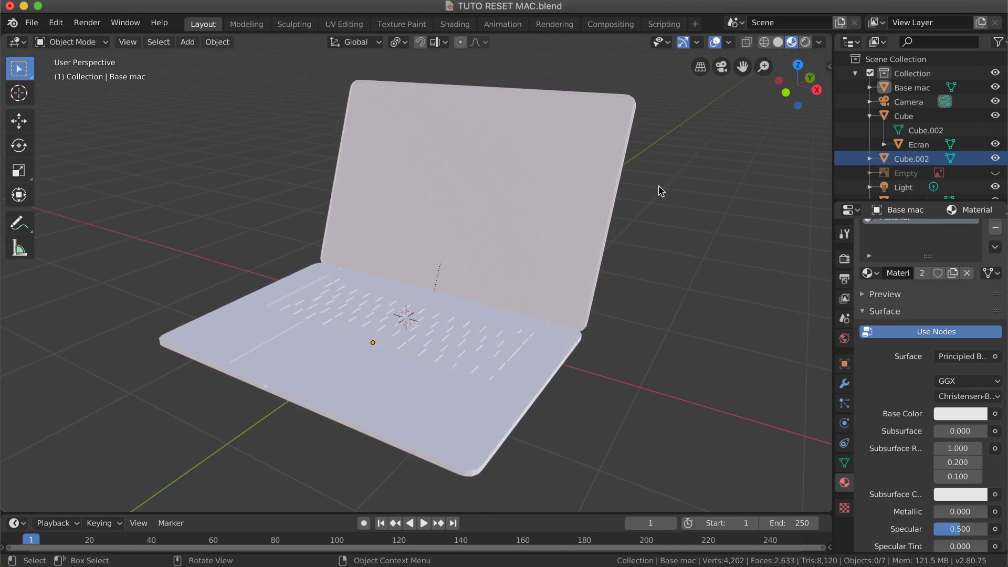
Switch the viewport to Rendered shading and inspect the laptop under the scene lighting from low and high angles.
left_click(806, 44)
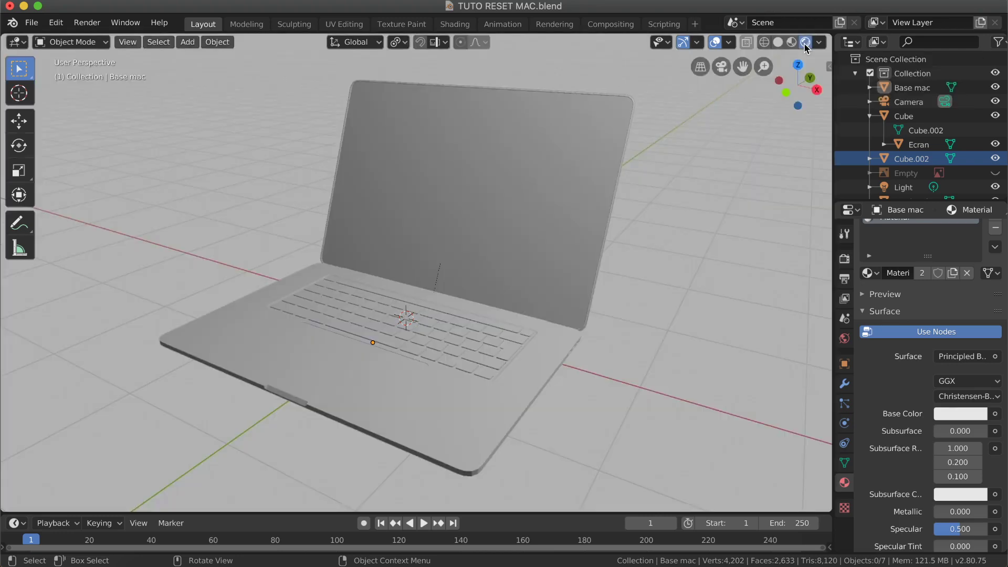
scroll(551, 245, "left", 10)
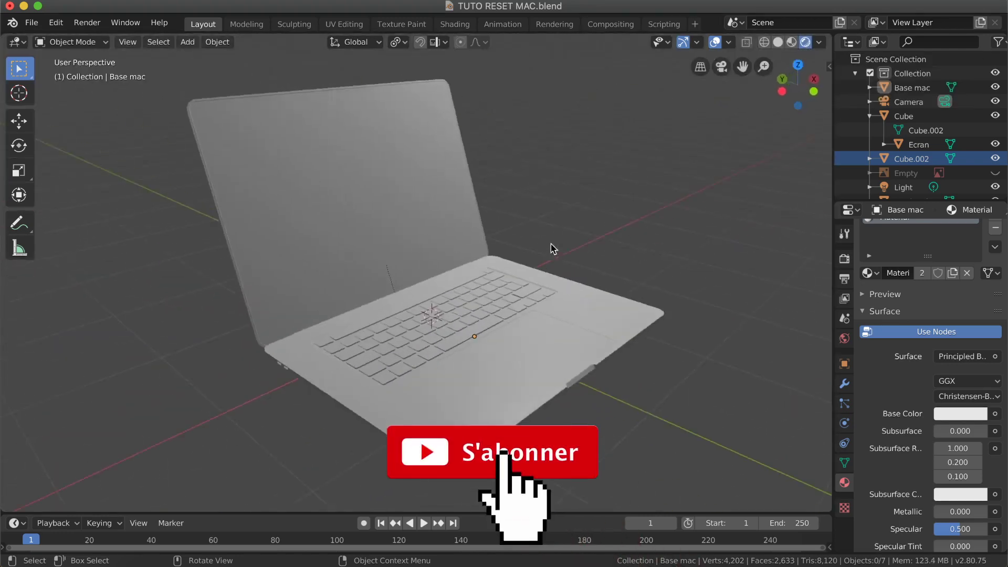
scroll(551, 244, "down", 5)
scroll(550, 245, "right", 5)
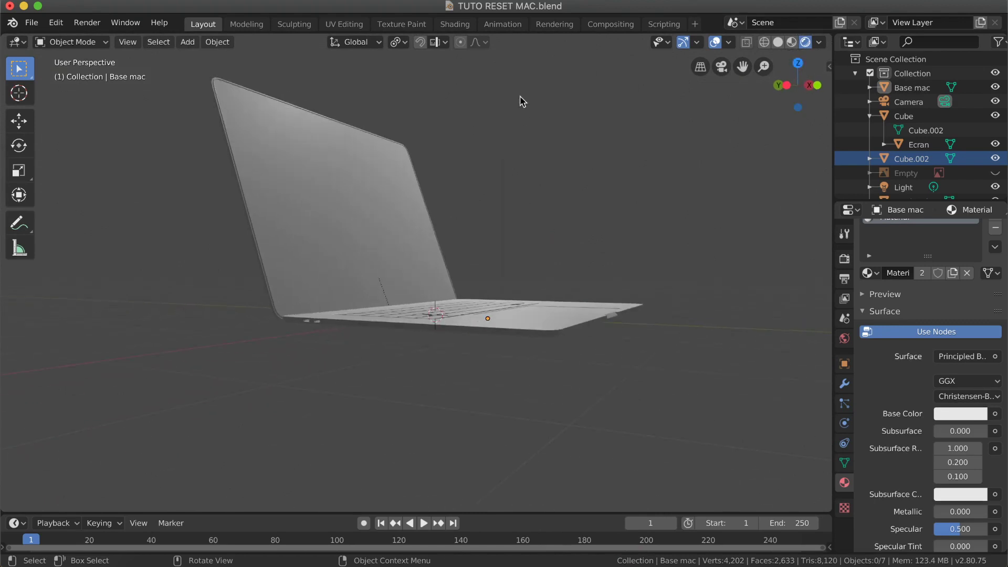
scroll(457, 228, "down", 5)
scroll(457, 229, "up", 10)
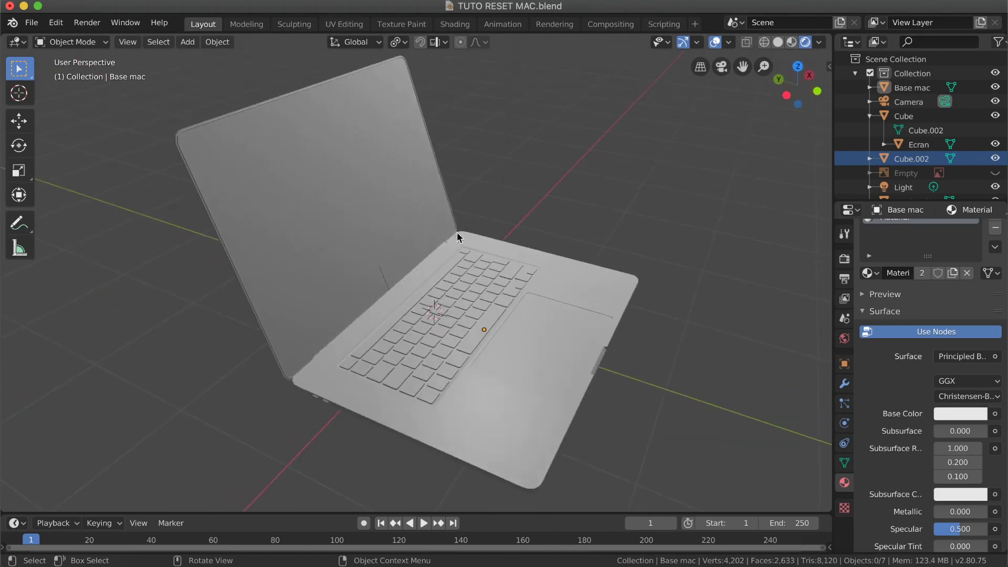
Examine the whole scene with its light and camera, and the rendered laptop up close from the front.
scroll(457, 229, "down", 5, "ctrl")
scroll(462, 268, "down", 10, "ctrl")
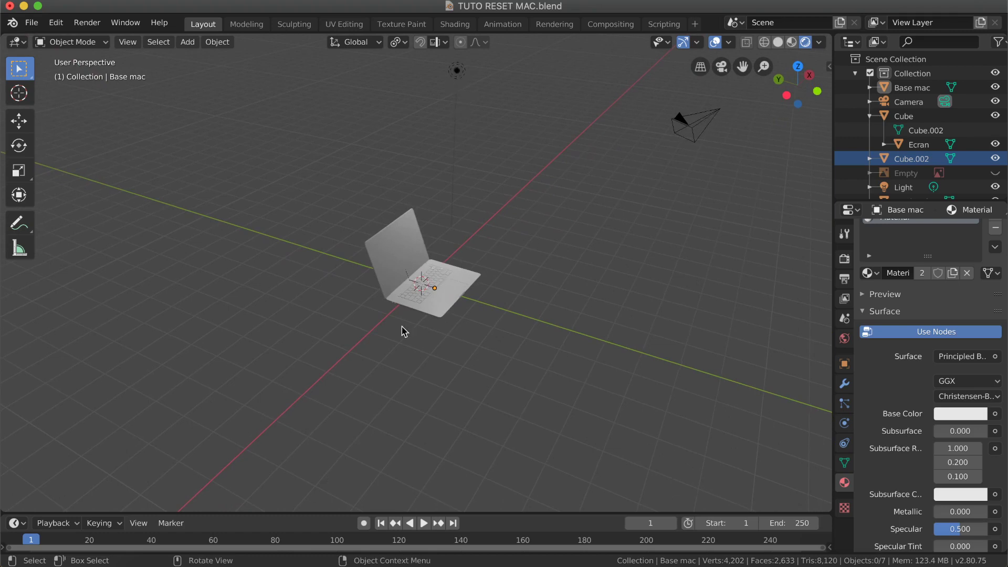
middle_click_drag(353, 241, 413, 264)
scroll(413, 264, "up", 6, "ctrl")
scroll(413, 264, "right", 5)
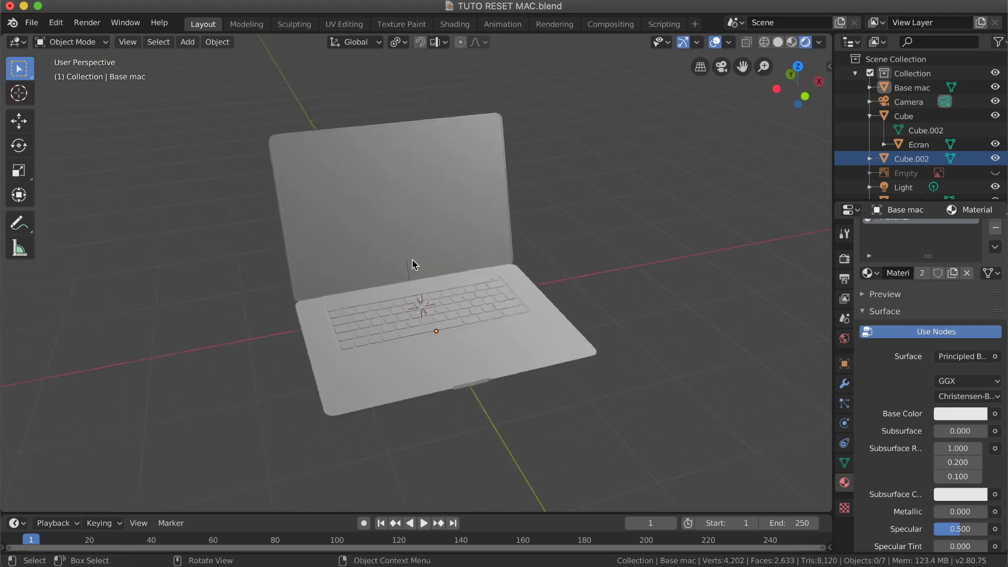
scroll(413, 264, "right", 8)
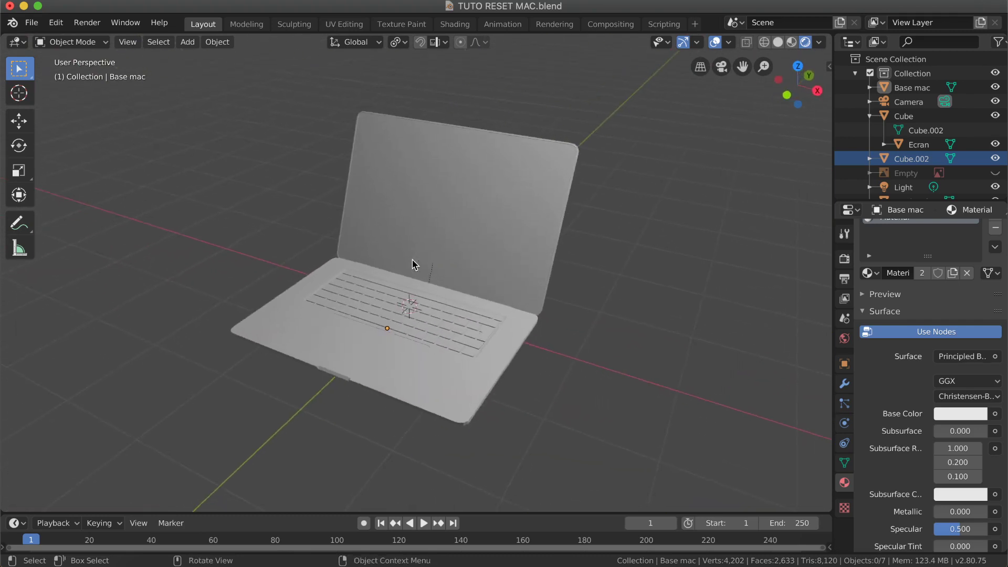
scroll(414, 264, "left", 8)
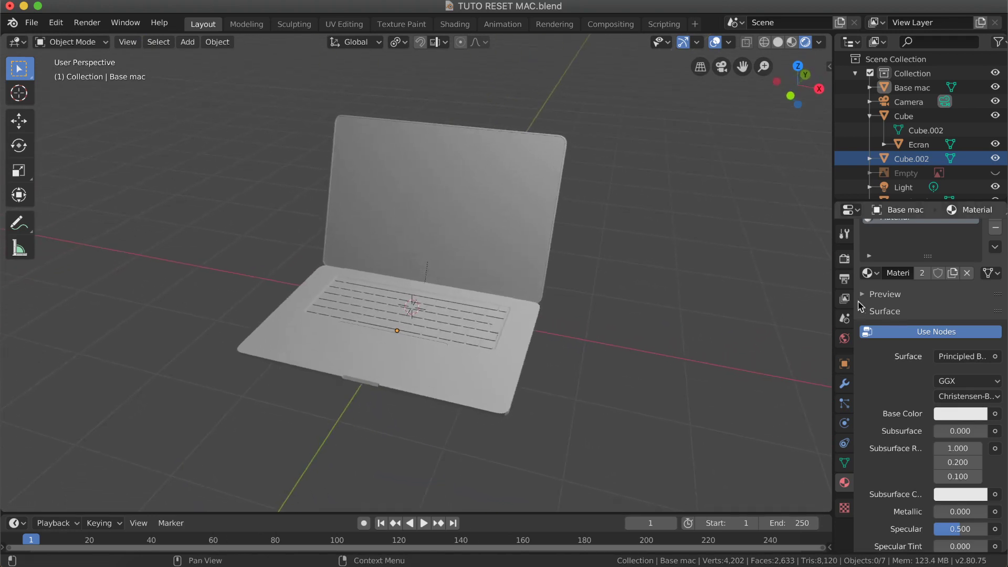
Compare the laptop in Look Dev and Rendered shading, leaving the viewport in Look Dev.
left_click(792, 43)
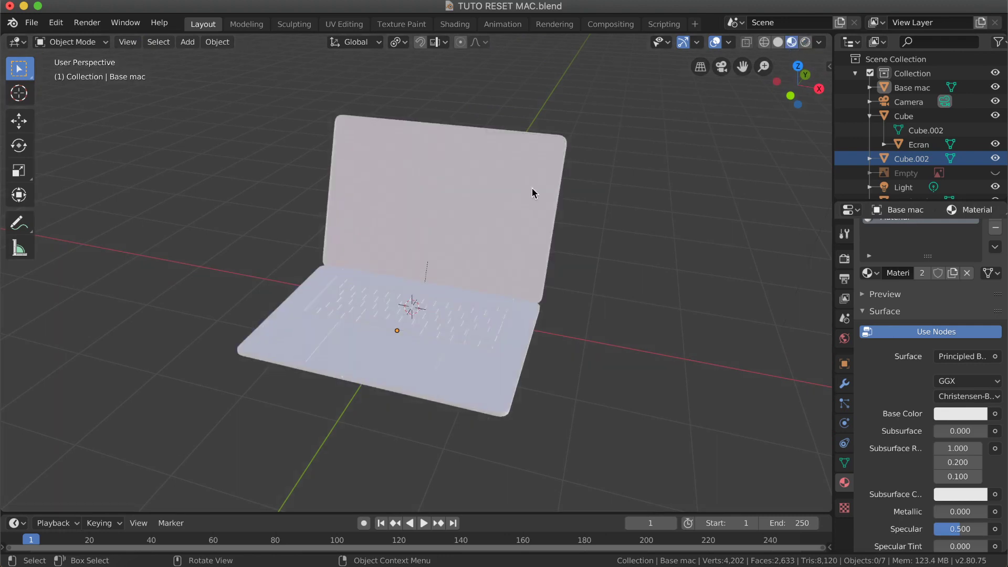
left_click(806, 42)
left_click(792, 43)
left_click(806, 42)
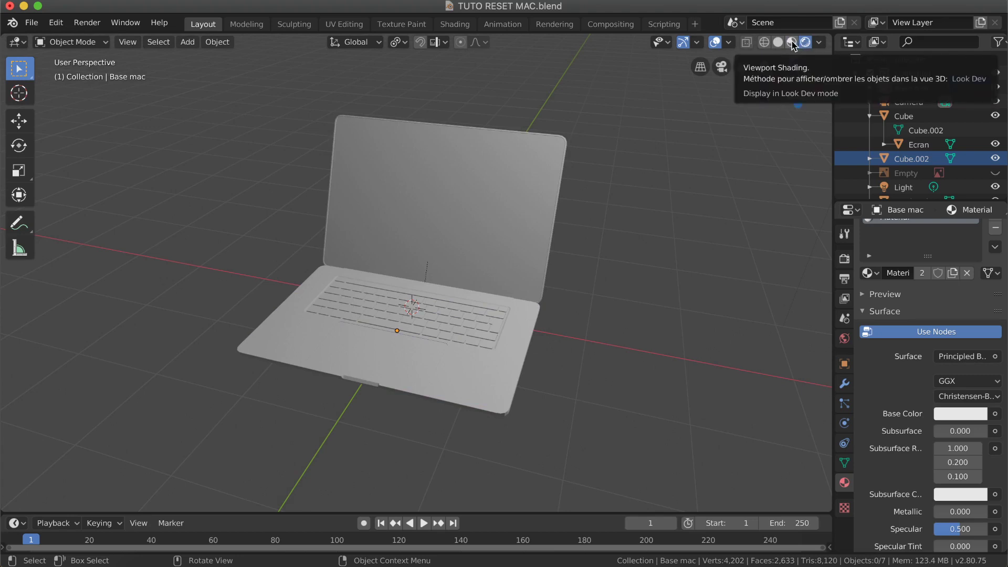
left_click(792, 43)
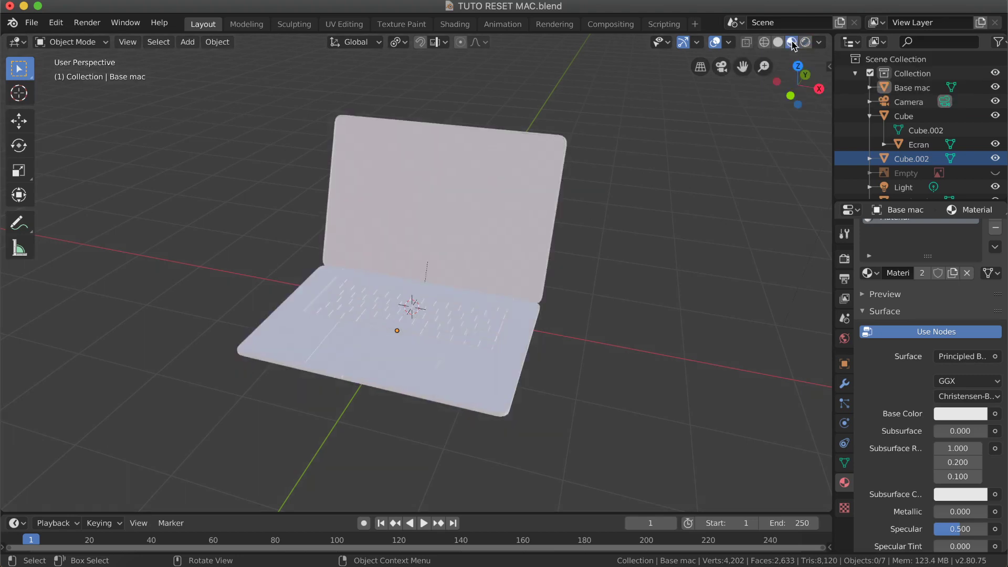
Change the Look Dev lighting environment to the dark sixth preset and review the laptop base and its material settings.
left_click(820, 43)
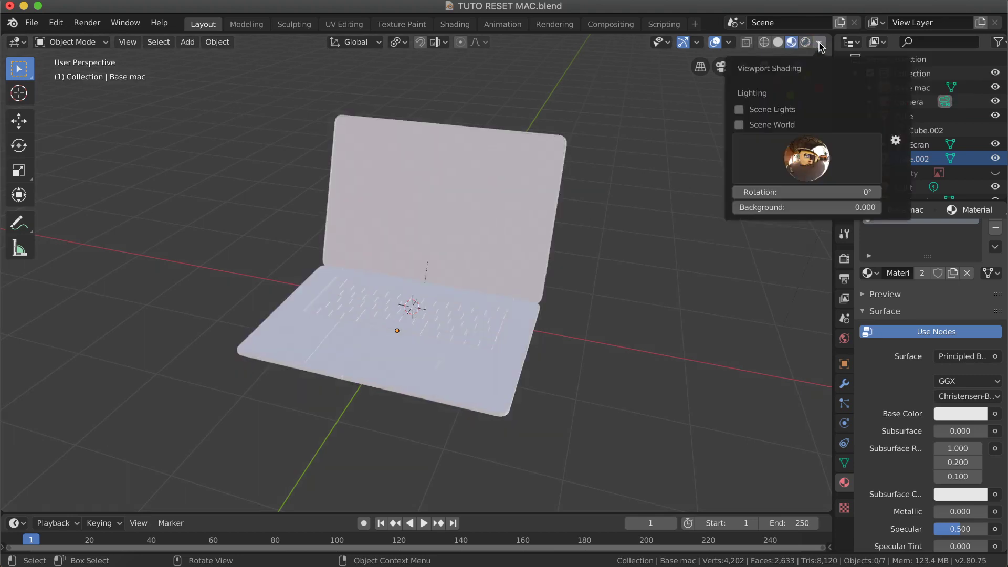
left_click(808, 167)
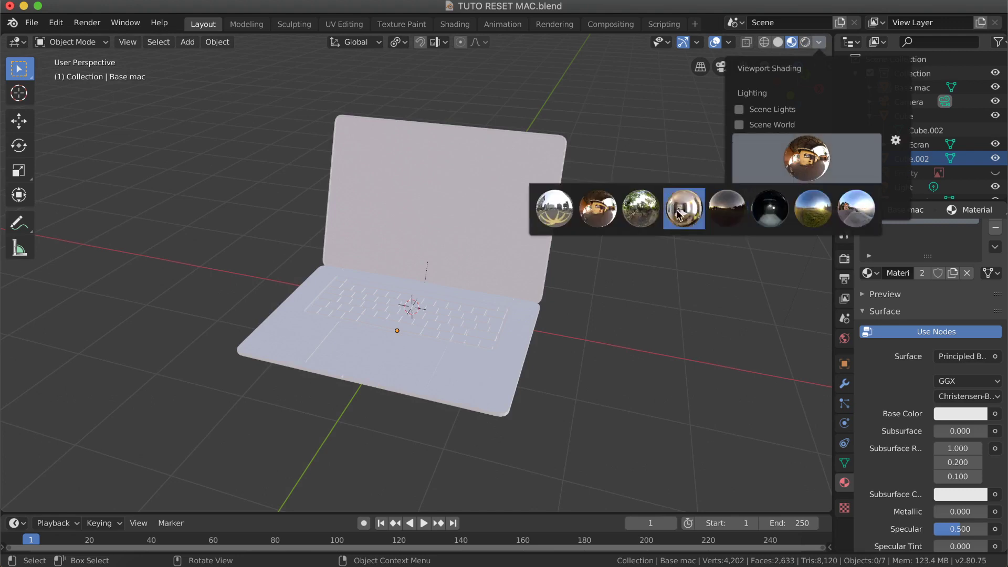
left_click(769, 211)
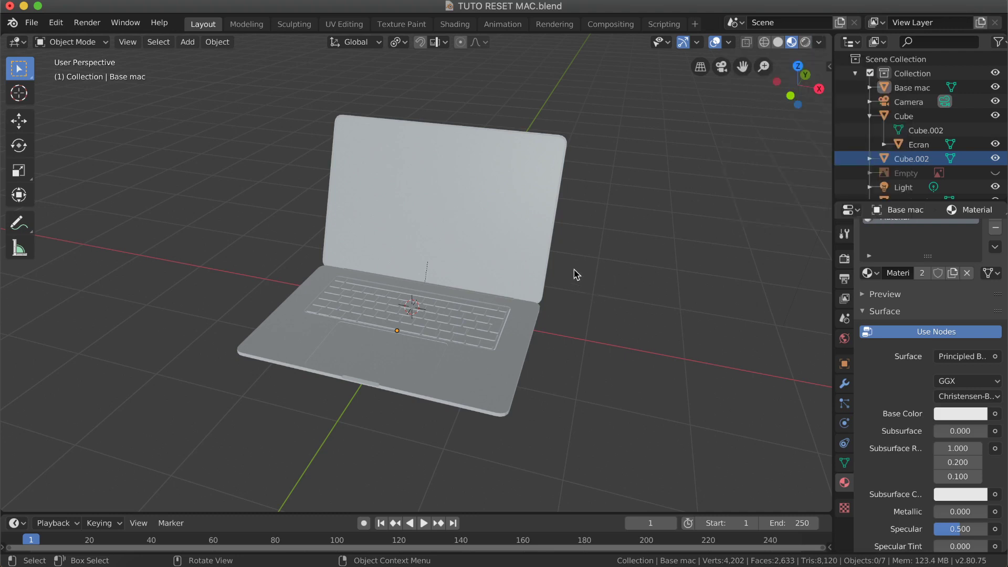
middle_click_drag(422, 228, 417, 262)
scroll(417, 262, "up", 2)
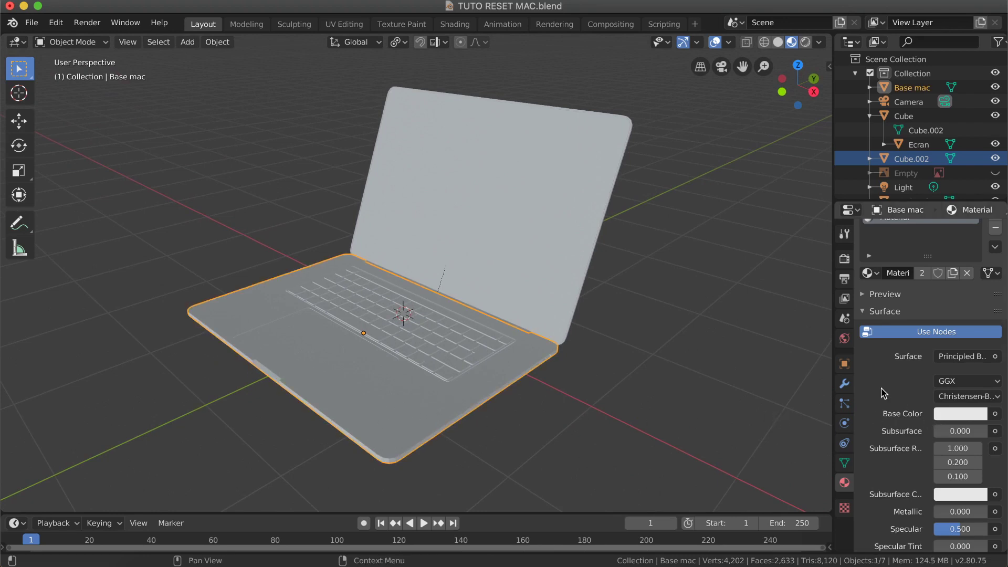
scroll(883, 393, "down", 1)
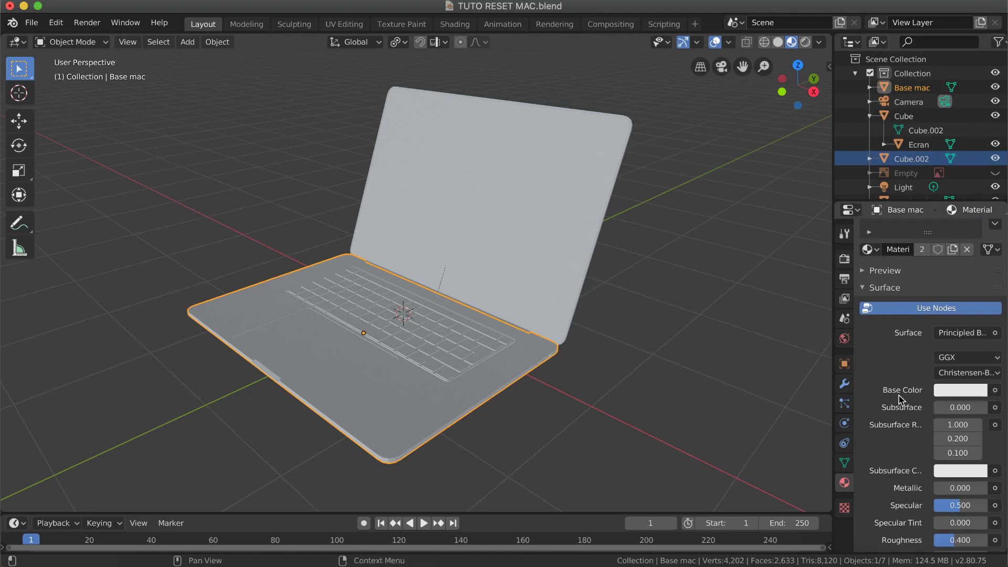
Rename the hinge object Cube as "Base de l'écran" and collapse its hierarchy in the scene list.
left_click(904, 117)
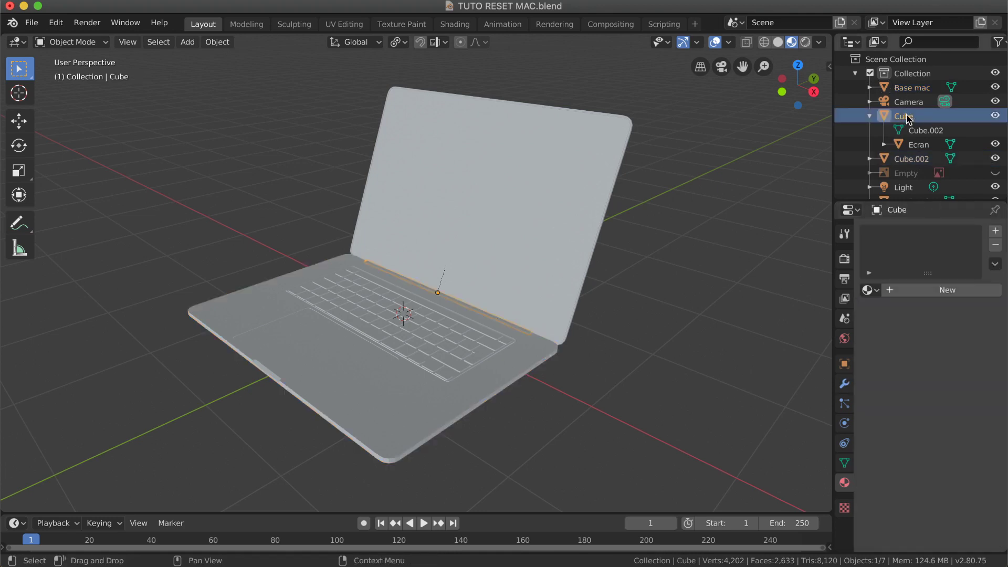
double_click(903, 117)
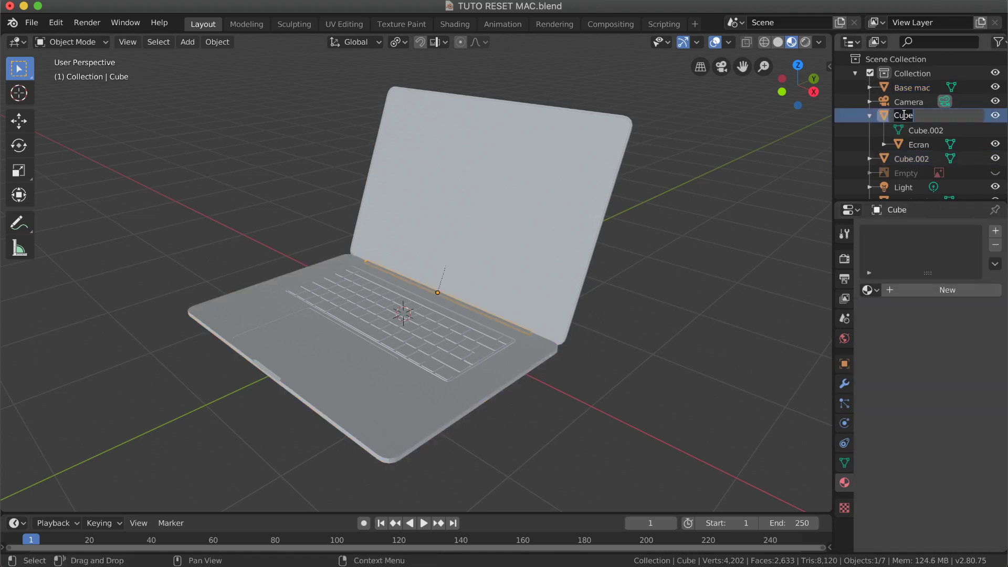
type("Base de l'écran")
key("Return")
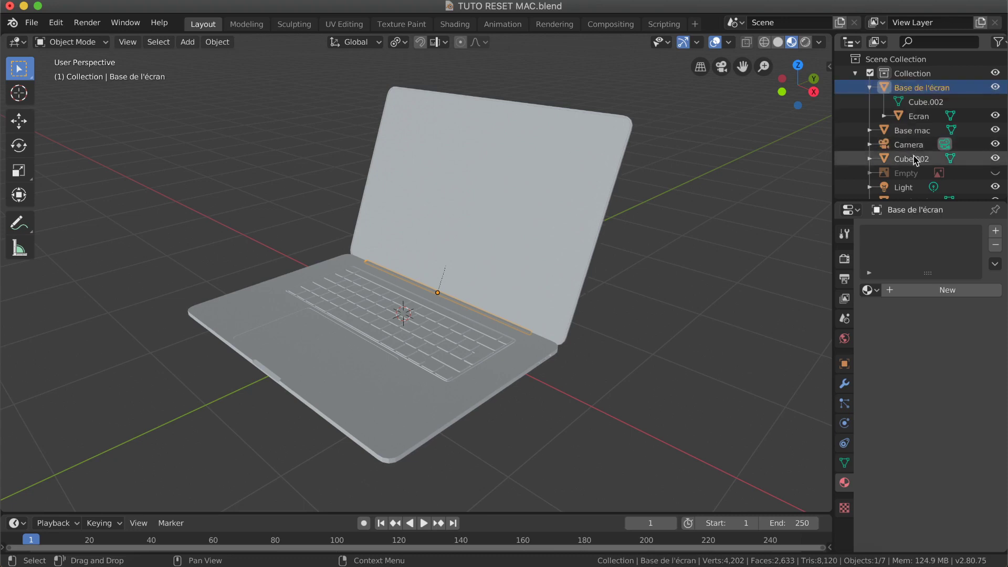
left_click(875, 85)
left_click(871, 87)
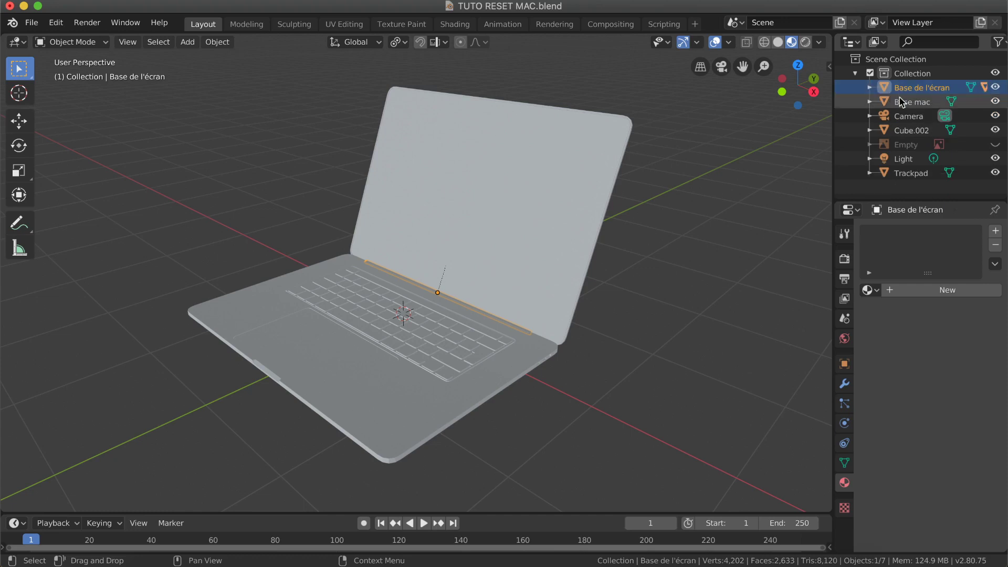
Rename the keyboard object Cube.002 as "Clavier".
left_click(913, 108)
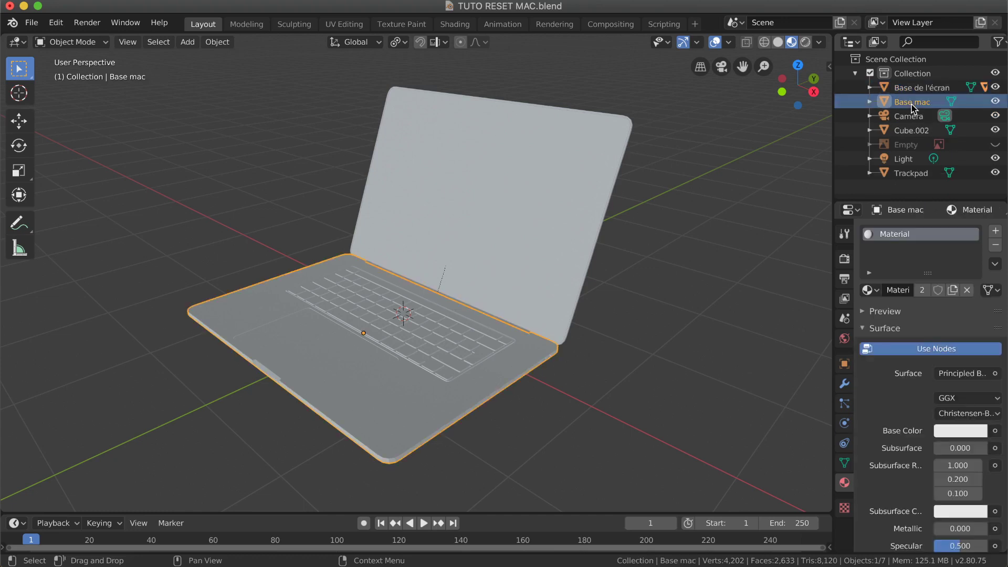
left_click(911, 131)
double_click(910, 132)
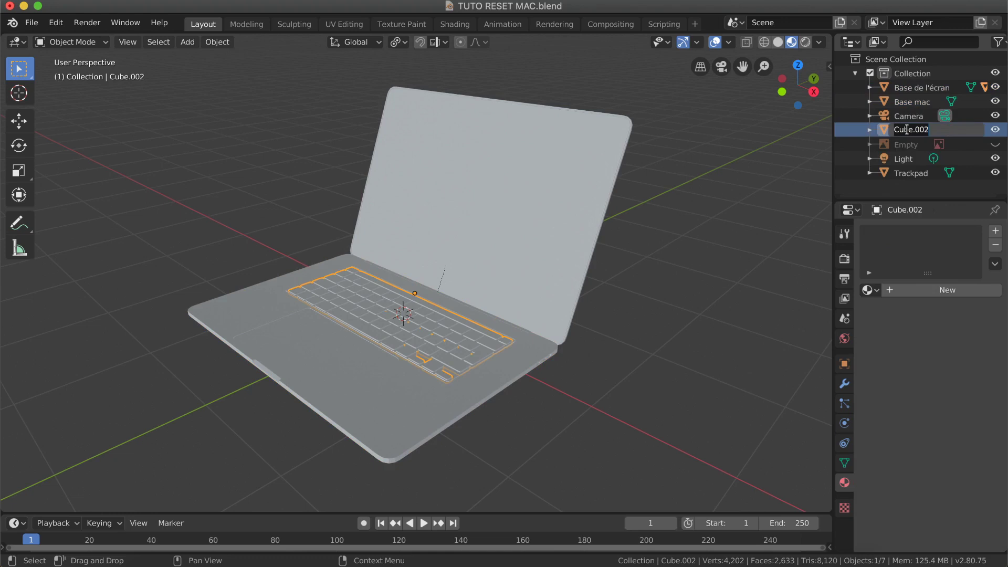
type("Clavier")
key("Return")
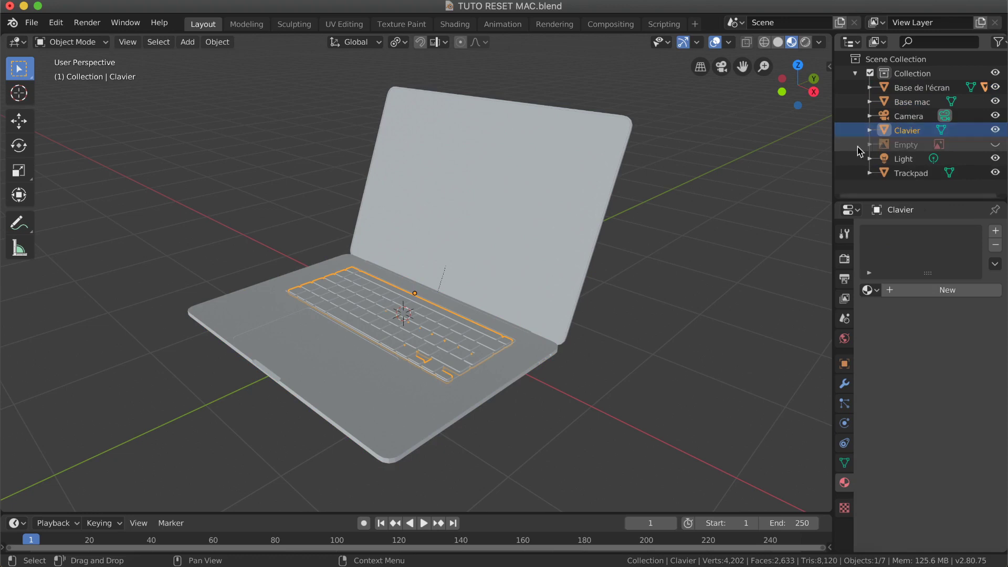
Darken the base color of the Base mac material to a neutral grey with an HSV value of 0.482.
left_click(423, 417)
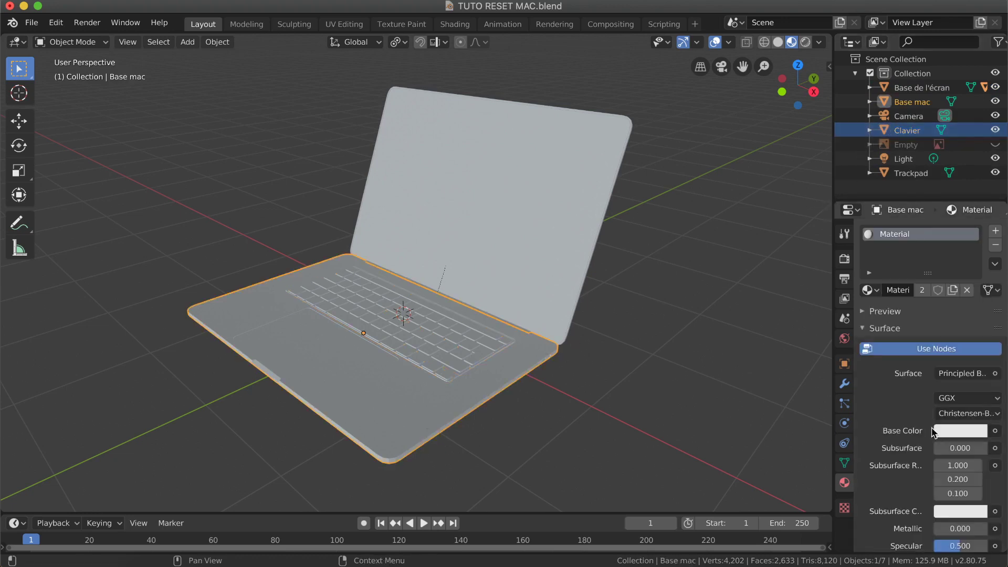
scroll(892, 417, "down", 2)
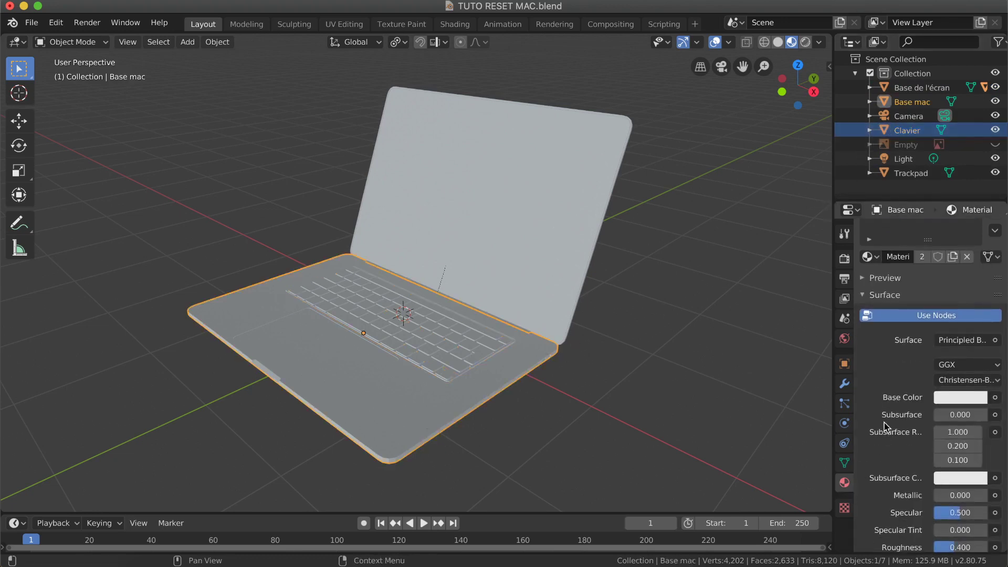
scroll(888, 425, "down", 10)
scroll(887, 425, "up", 10)
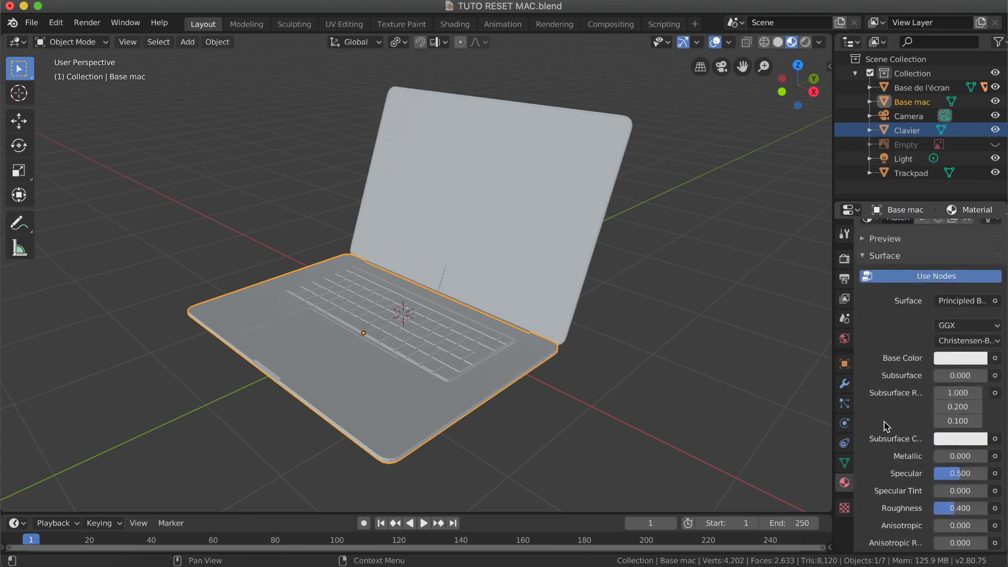
left_click(950, 367)
left_click_drag(976, 175, 976, 217)
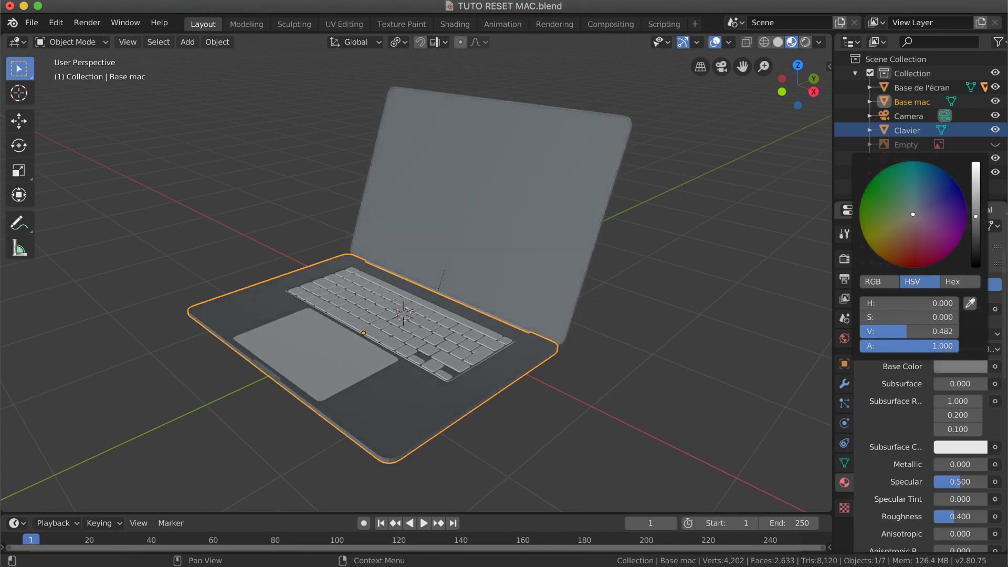
Inspect the darkened laptop from the side, from above and from the front.
scroll(558, 242, "down", 15)
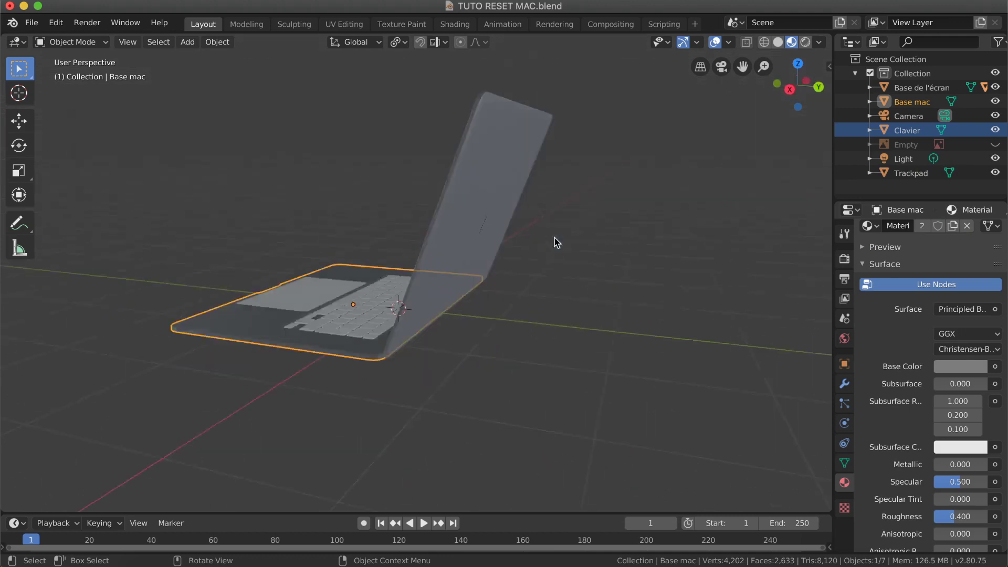
scroll(557, 242, "up", 15)
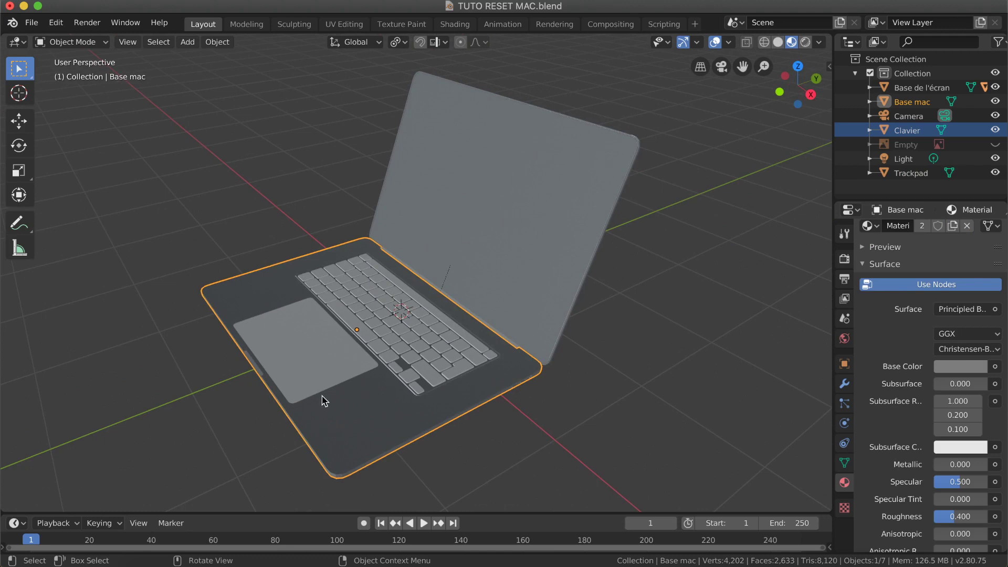
scroll(381, 345, "left", 5)
scroll(381, 344, "down", 3)
scroll(381, 344, "left", 3, "shift")
scroll(381, 344, "down", 1, "shift")
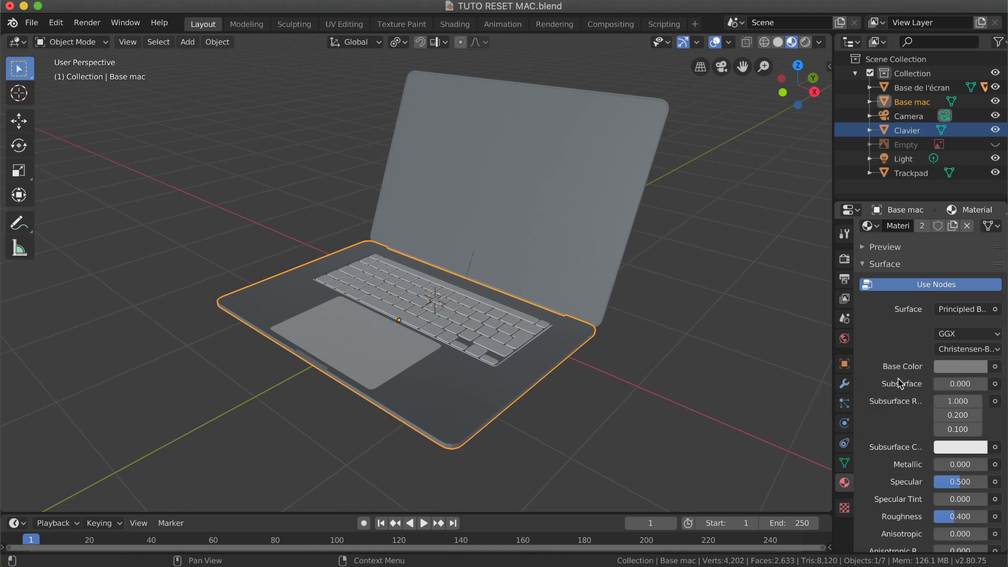
Review the Base mac material's surface parameters and set Metallic to 1.000.
left_click(820, 43)
scroll(908, 395, "down", 3)
scroll(906, 392, "down", 3)
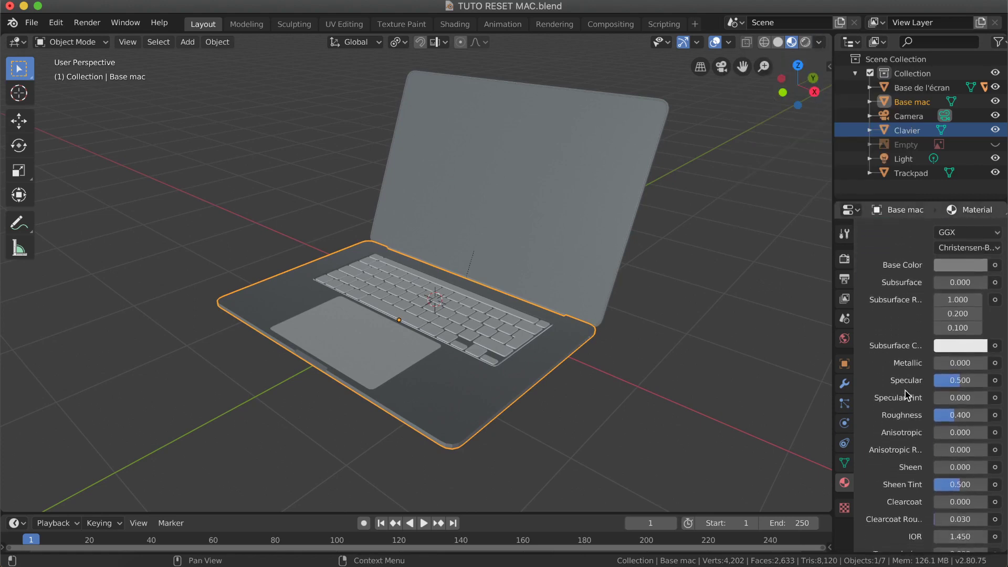
scroll(906, 392, "up", 1)
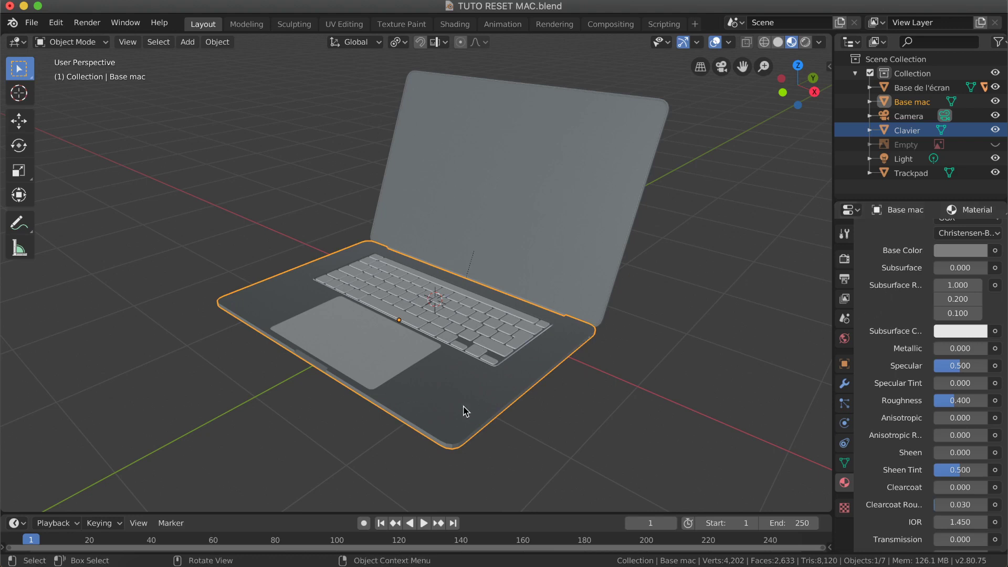
scroll(464, 403, "down", 5)
scroll(500, 343, "up", 5)
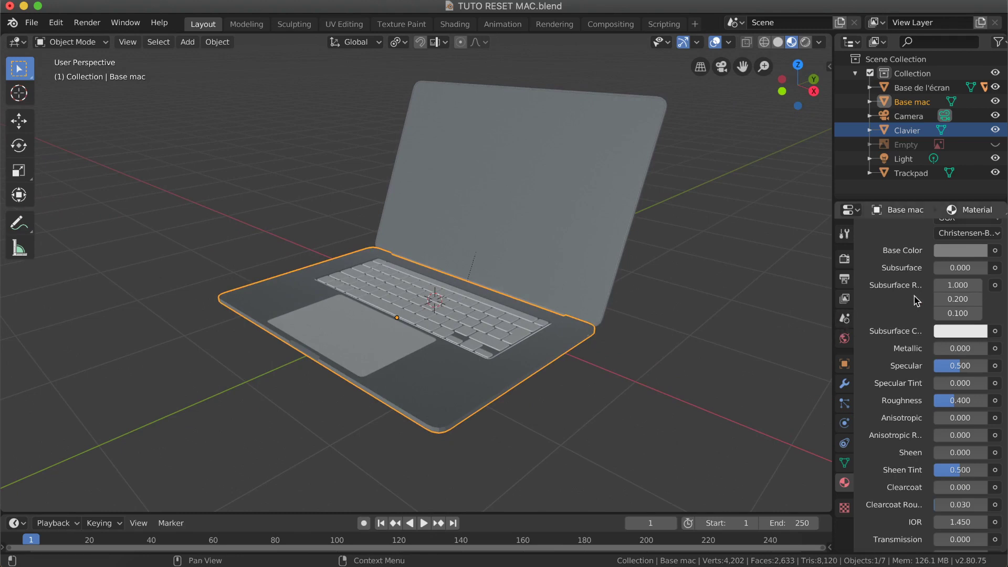
scroll(892, 321, "down", 2)
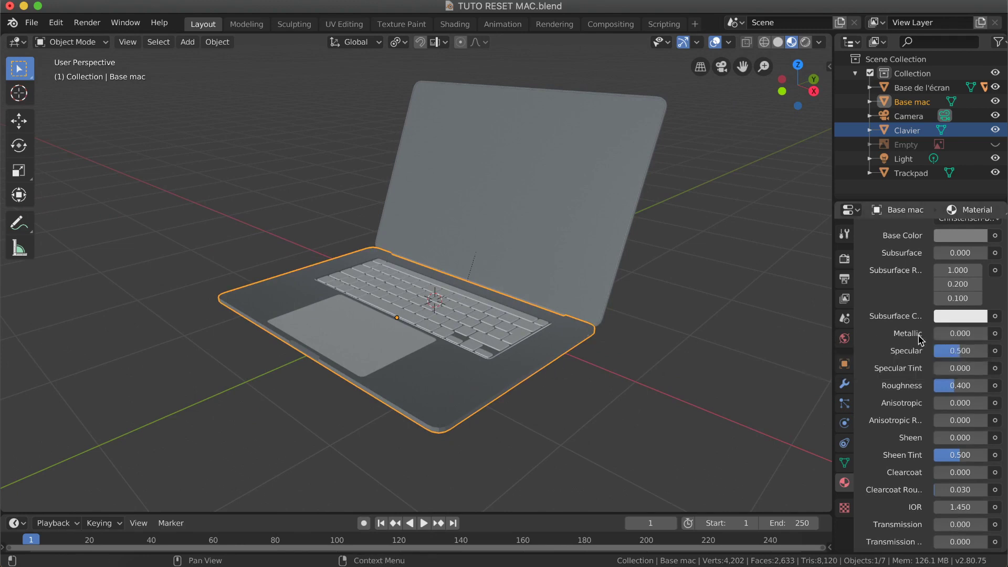
left_click_drag(938, 338, 987, 334)
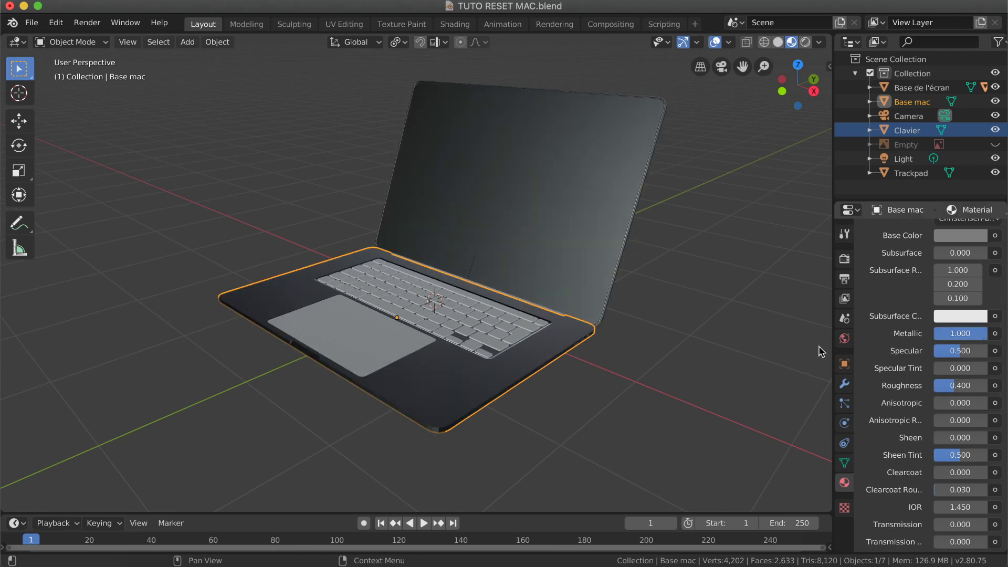
Examine how the metallic laptop body and lid reflect the lighting from several sides and heights.
scroll(574, 366, "left", 5)
scroll(575, 366, "right", 3)
scroll(574, 366, "right", 5)
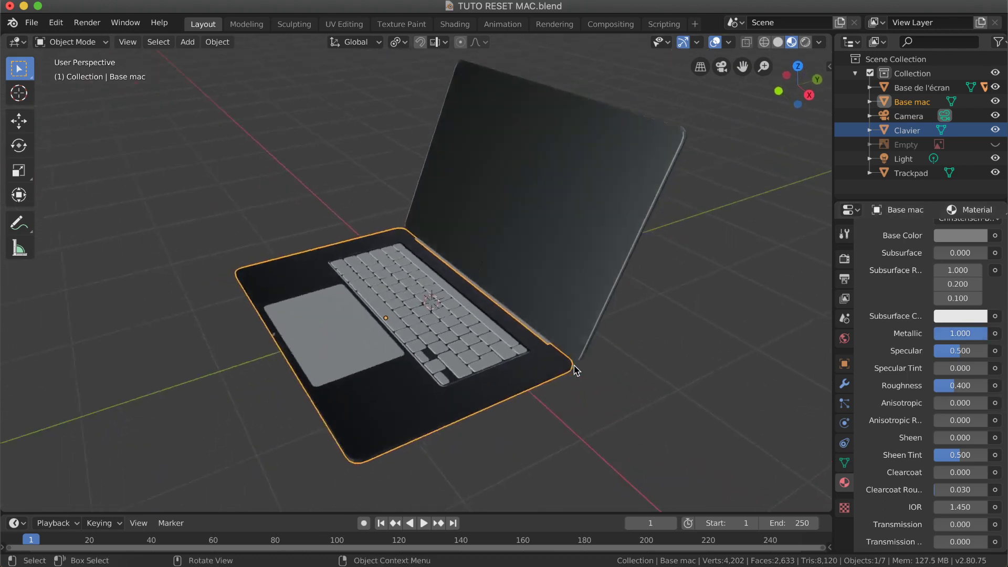
scroll(575, 366, "left", 8)
scroll(577, 371, "up", 10)
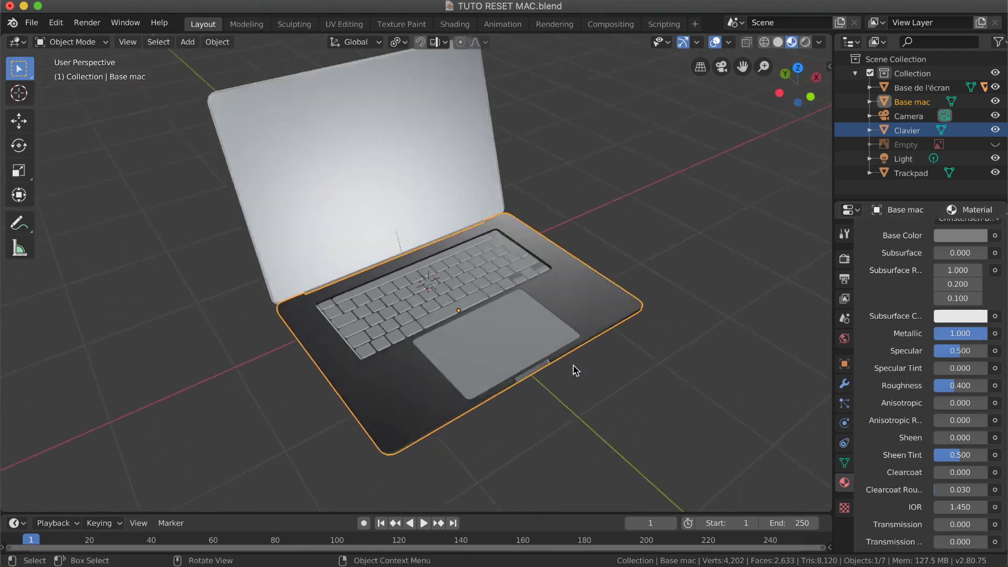
scroll(576, 370, "down", 10)
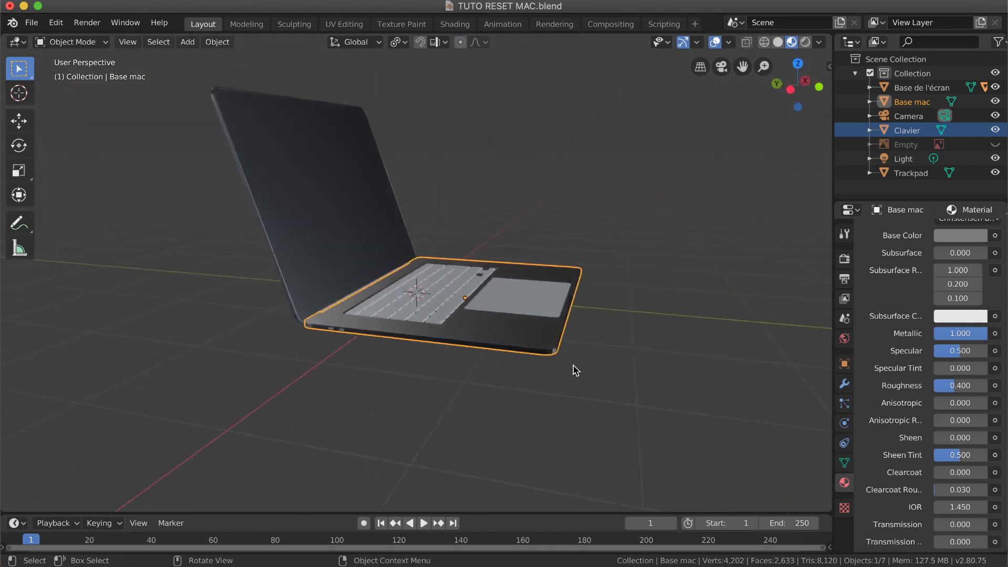
scroll(576, 370, "right", 5)
scroll(576, 370, "left", 5)
scroll(577, 370, "right", 4)
scroll(576, 370, "right", 4)
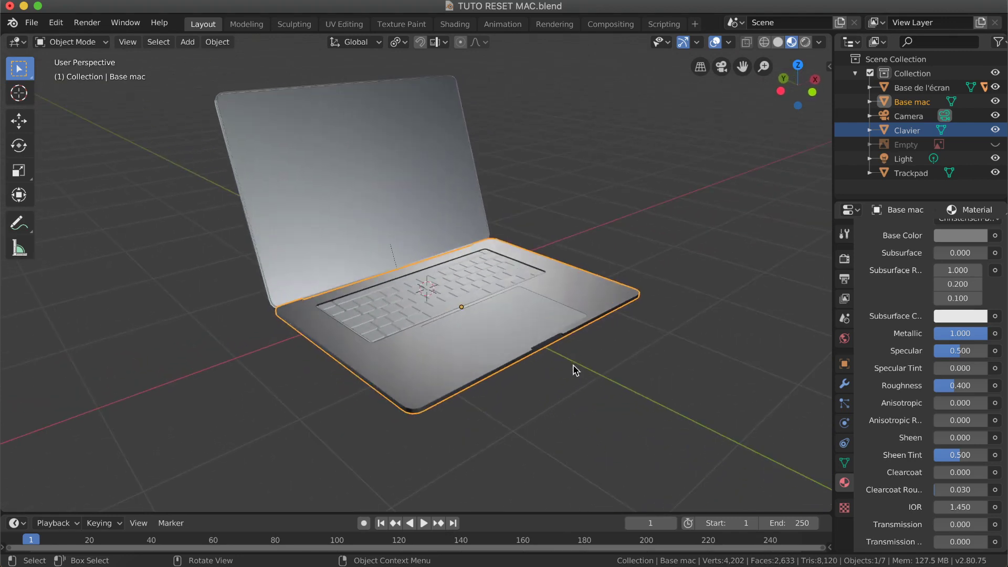
Switch the Look Dev lighting to the indoor environment and then to the bright daylight environment that comes first among the presets.
left_click(820, 42)
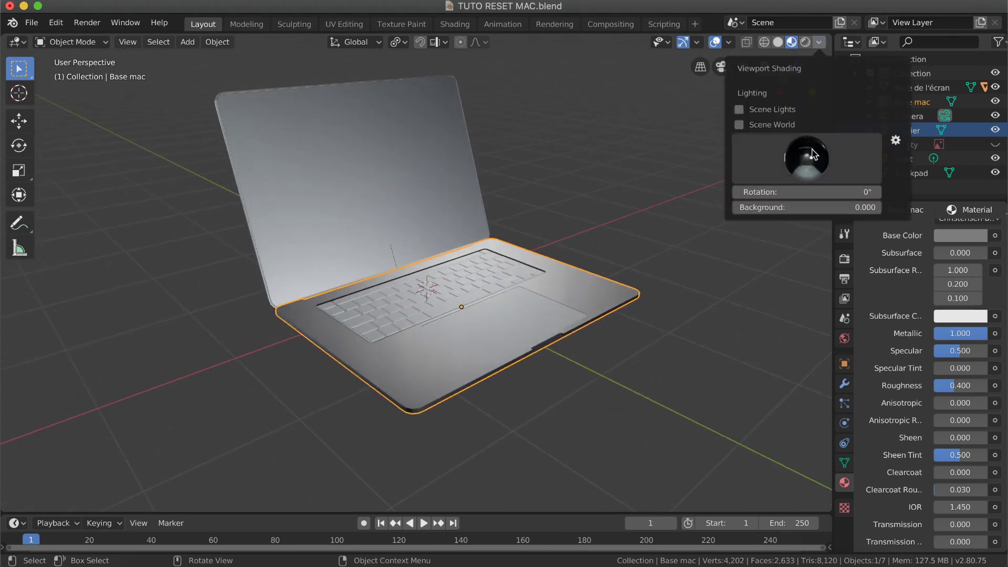
left_click(813, 167)
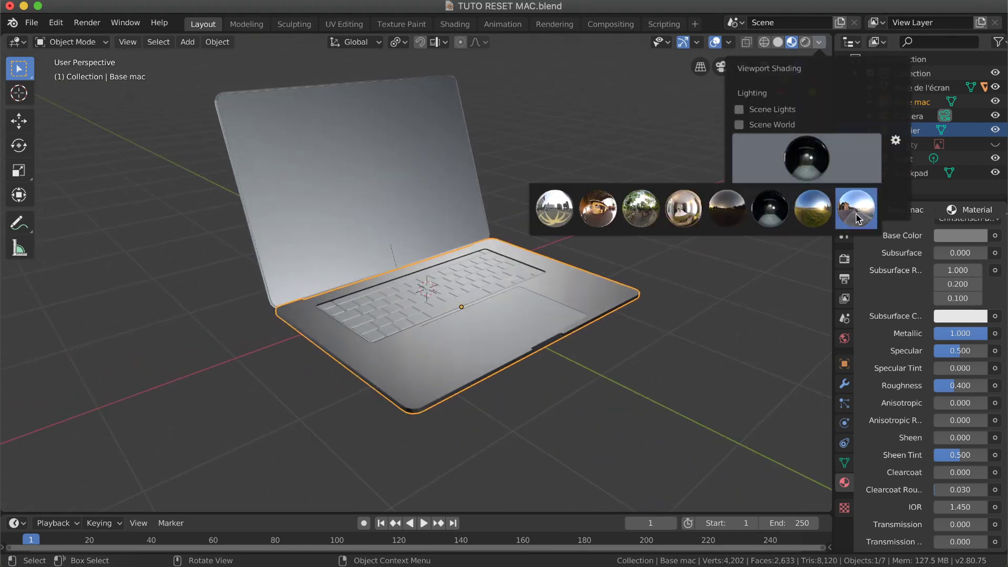
left_click(684, 209)
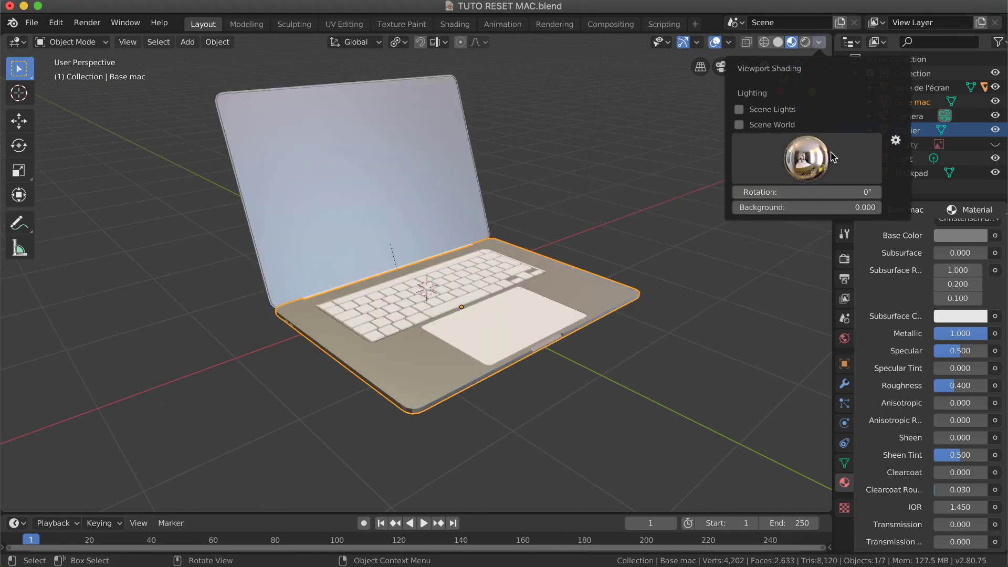
left_click(808, 160)
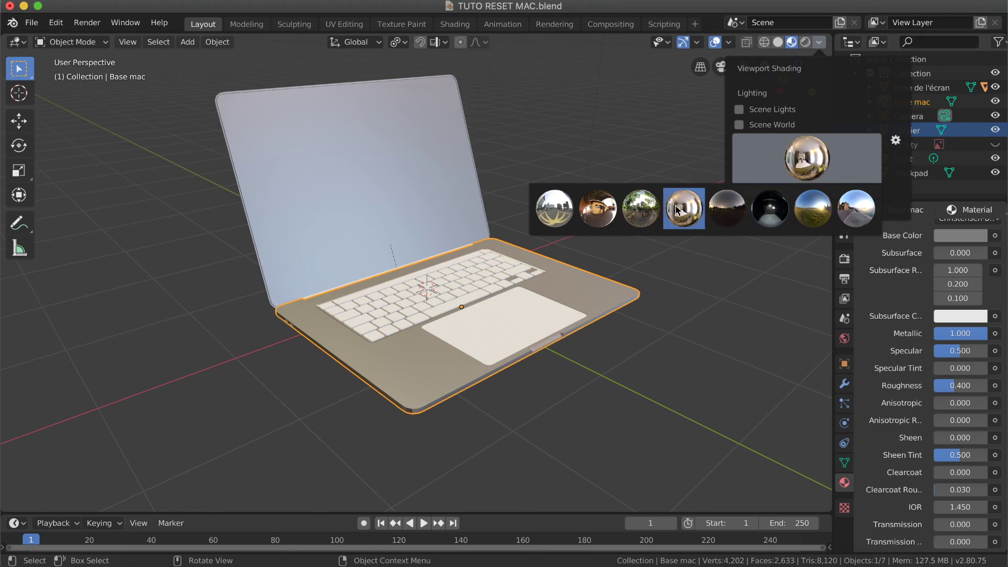
left_click(560, 214)
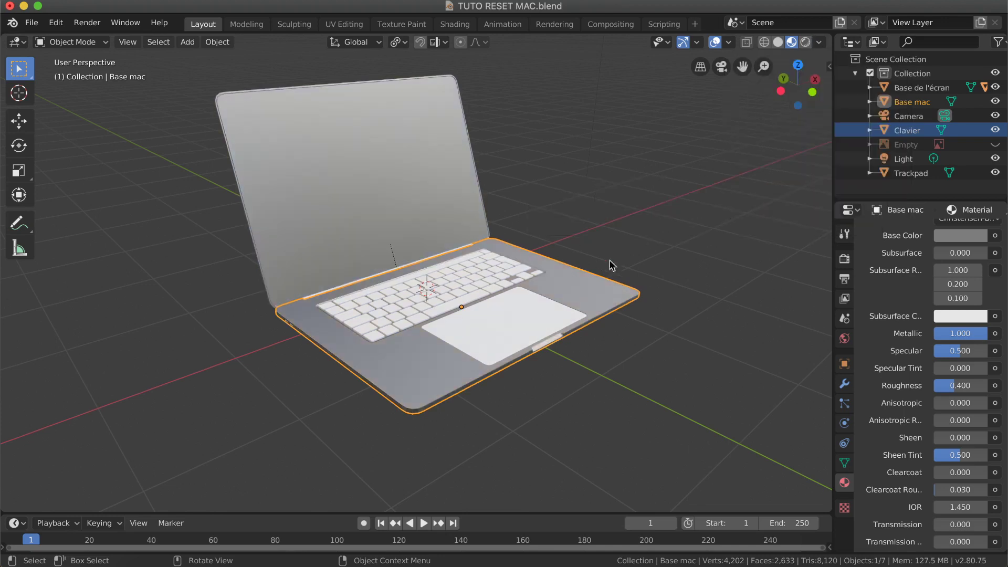
Examine the metallic laptop under the new lighting from the side, from above and from the front.
scroll(614, 259, "right", 10)
scroll(615, 259, "right", 10)
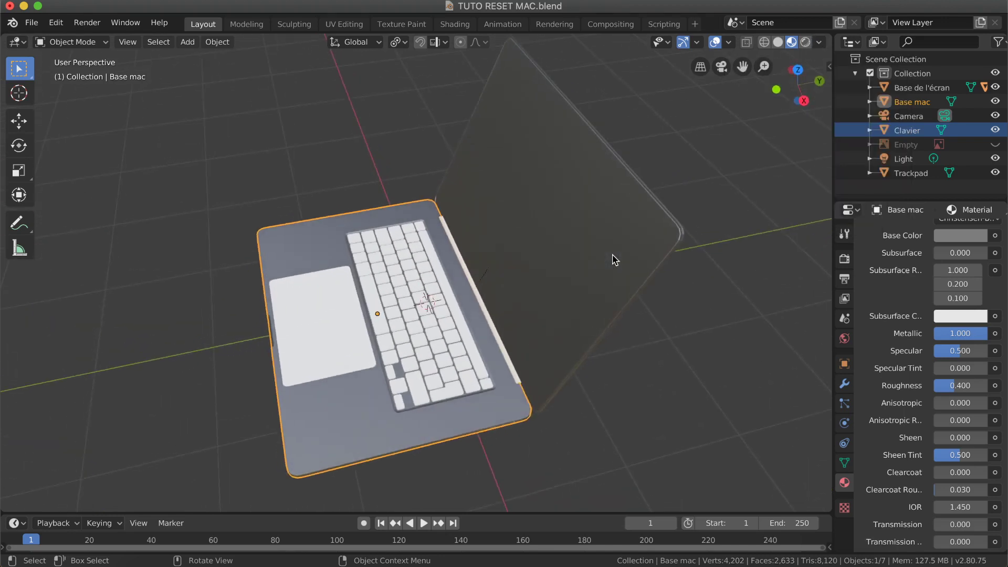
scroll(615, 258, "right", 10)
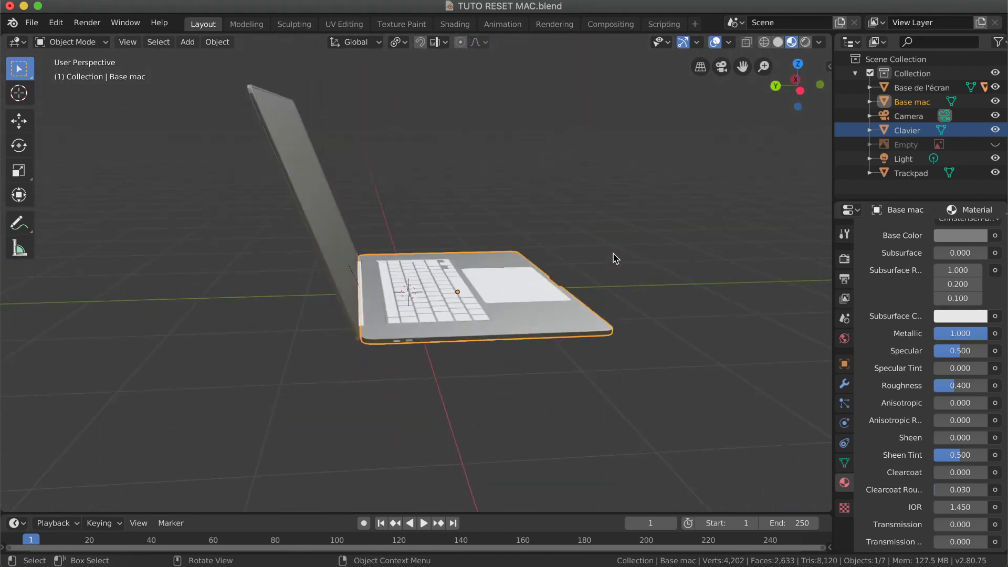
scroll(616, 258, "right", 10)
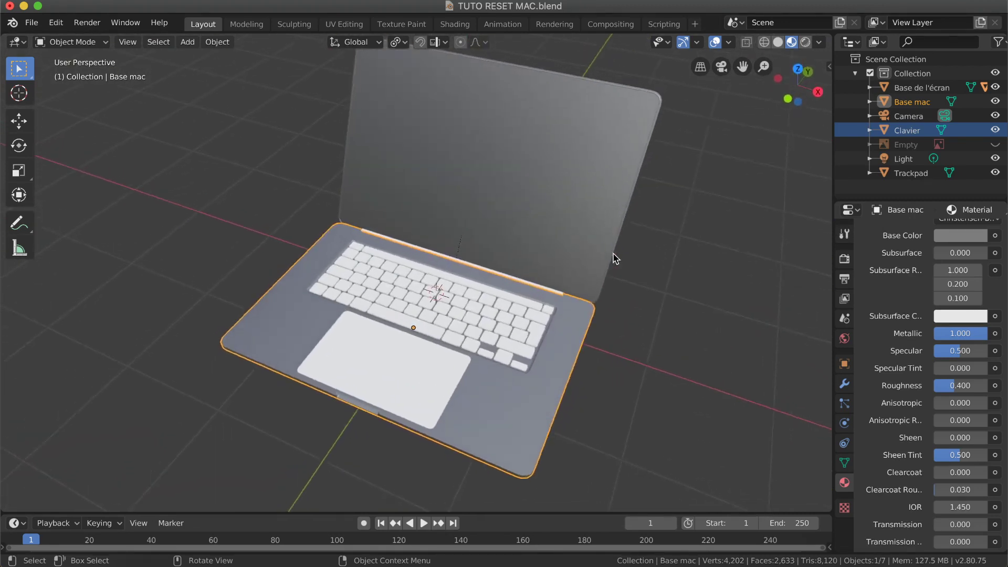
scroll(616, 259, "right", 8)
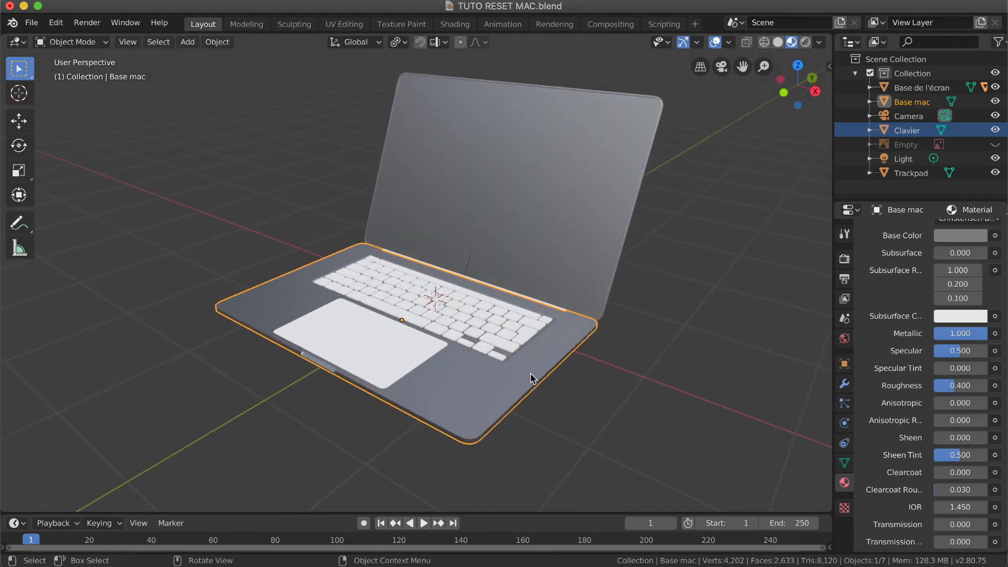
scroll(531, 378, "right", 10)
scroll(541, 378, "right", 10)
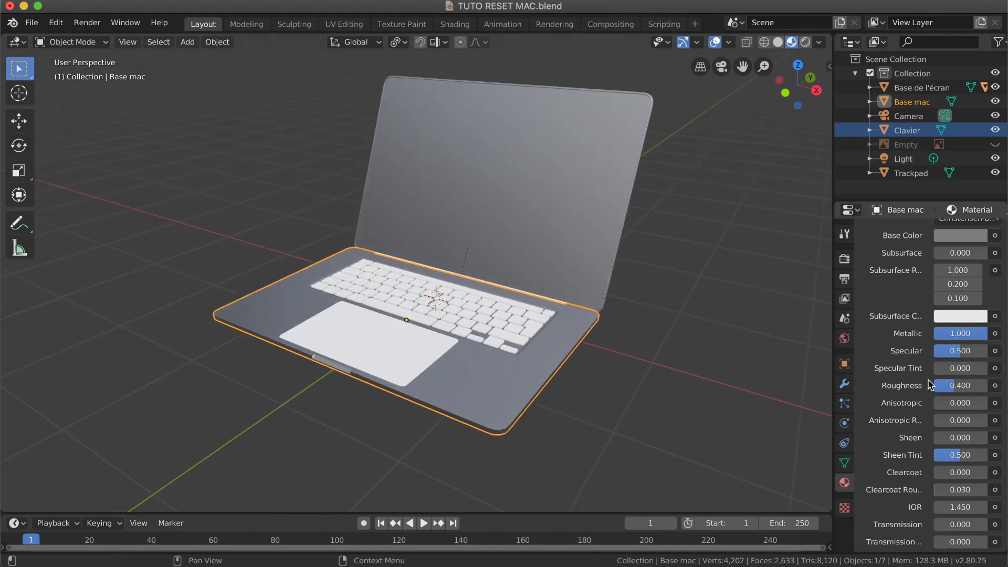
Try several Roughness values on the Base mac material, including 1.000, and set Roughness to 0.502.
scroll(910, 382, "down", 1)
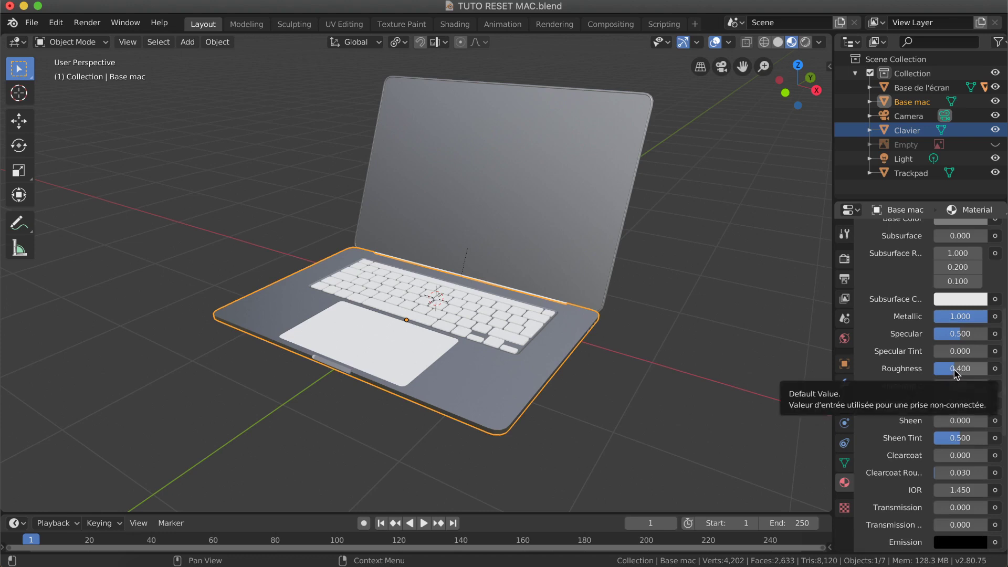
key("BackSpace")
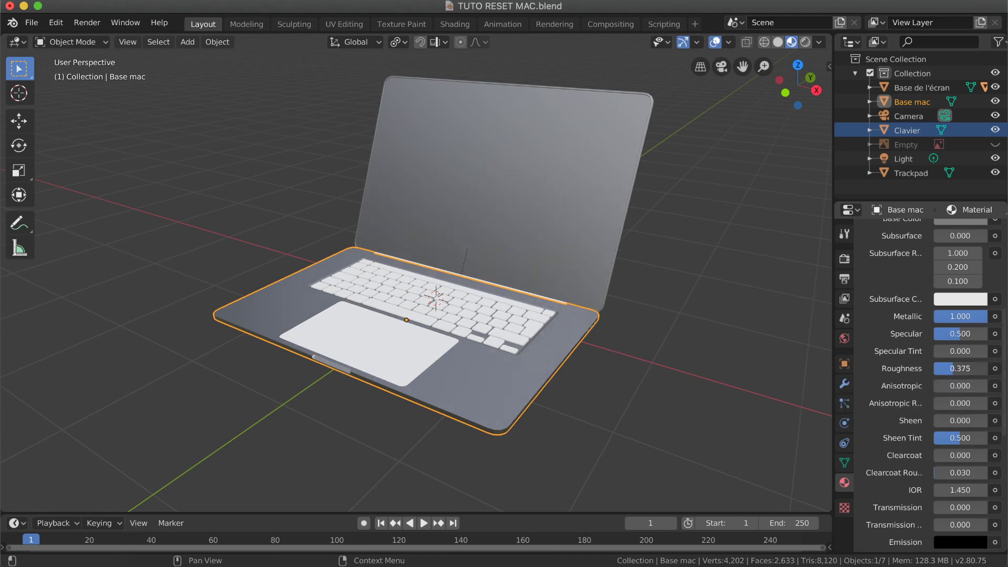
left_click_drag(934, 369, 987, 368)
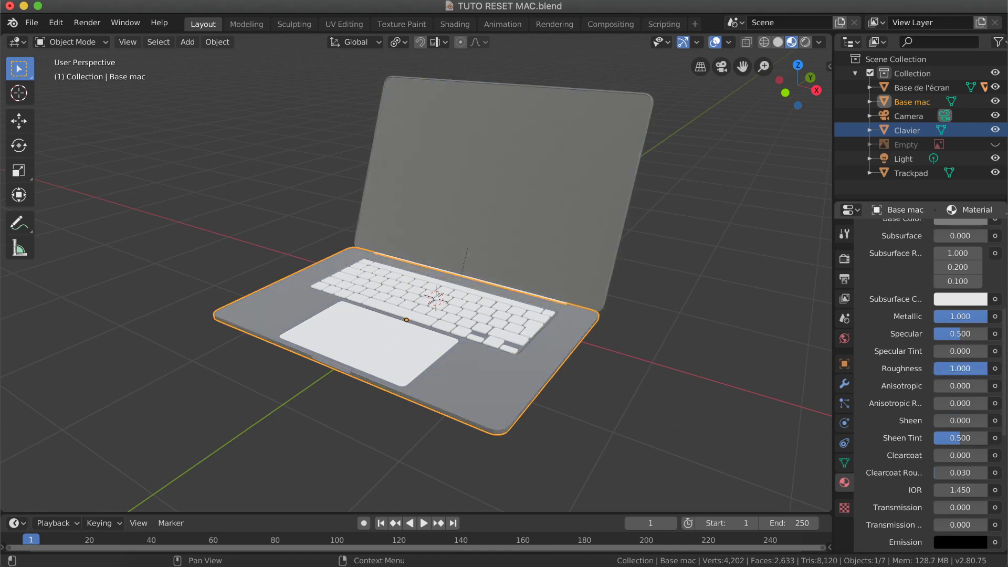
left_click_drag(987, 369, 954, 369)
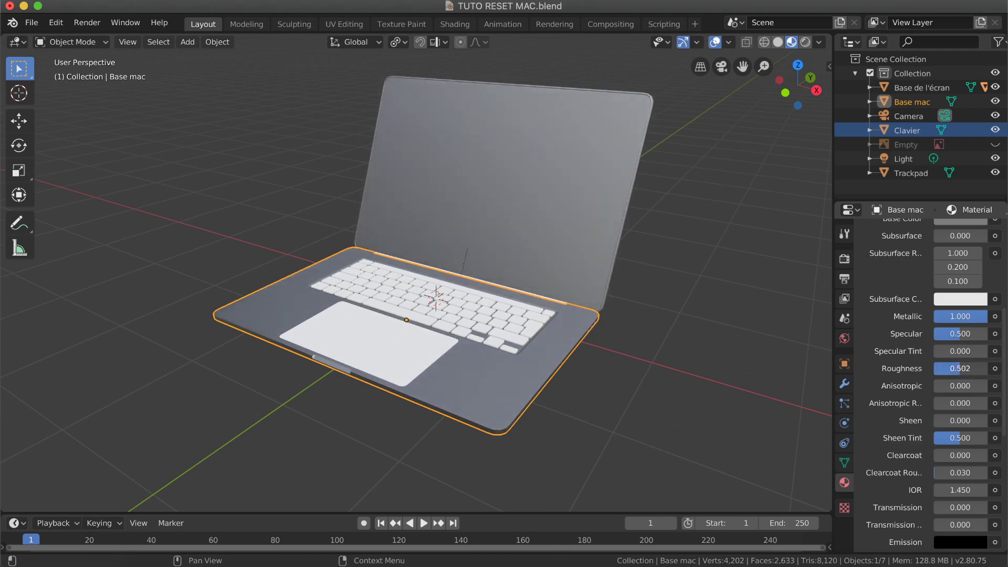
Review the material's remaining surface parameters and inspect the rougher metal from above, from the side, from behind and close up.
scroll(895, 373, "down", 2)
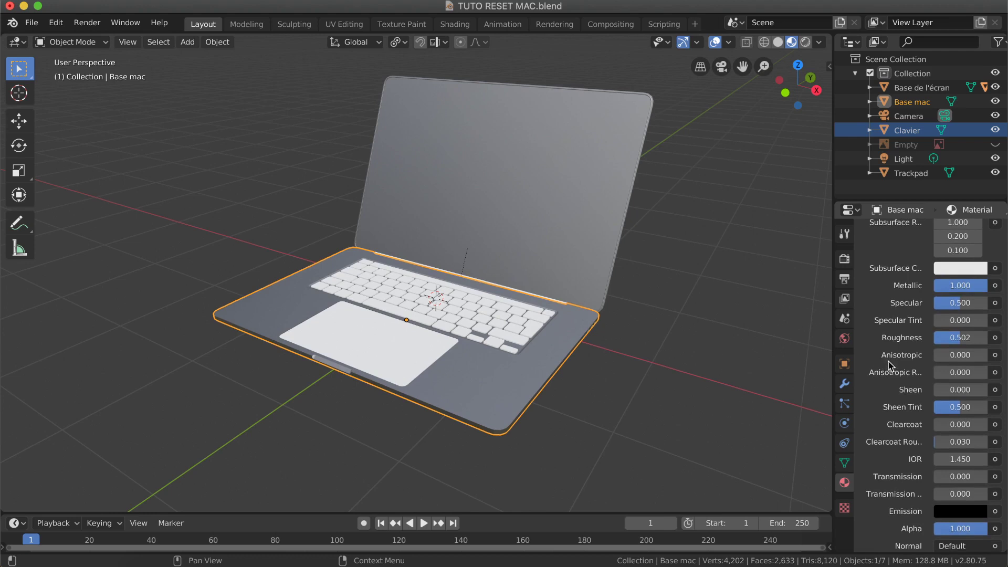
scroll(901, 389, "down", 5)
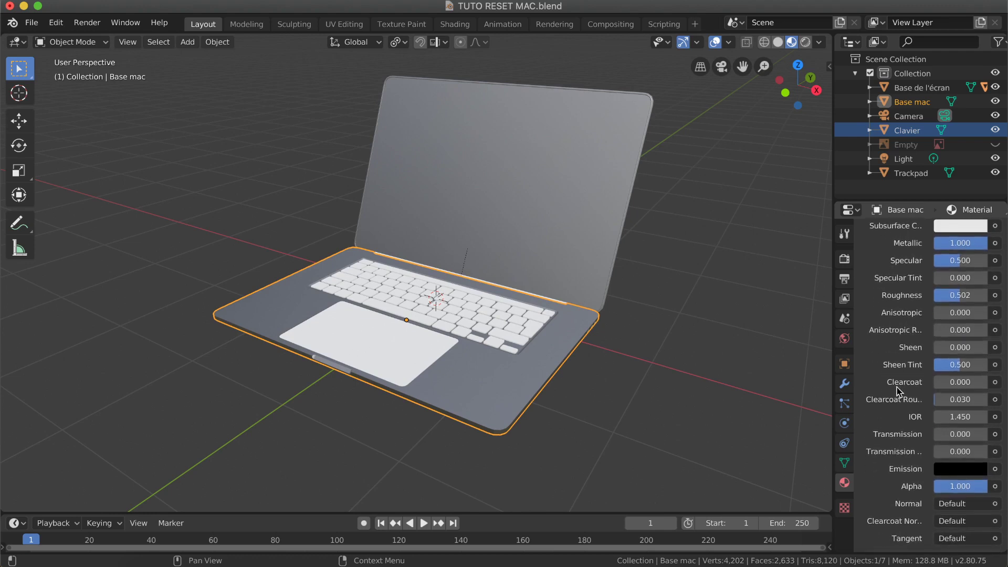
scroll(899, 391, "down", 4)
scroll(895, 389, "up", 10)
scroll(471, 332, "up", 10)
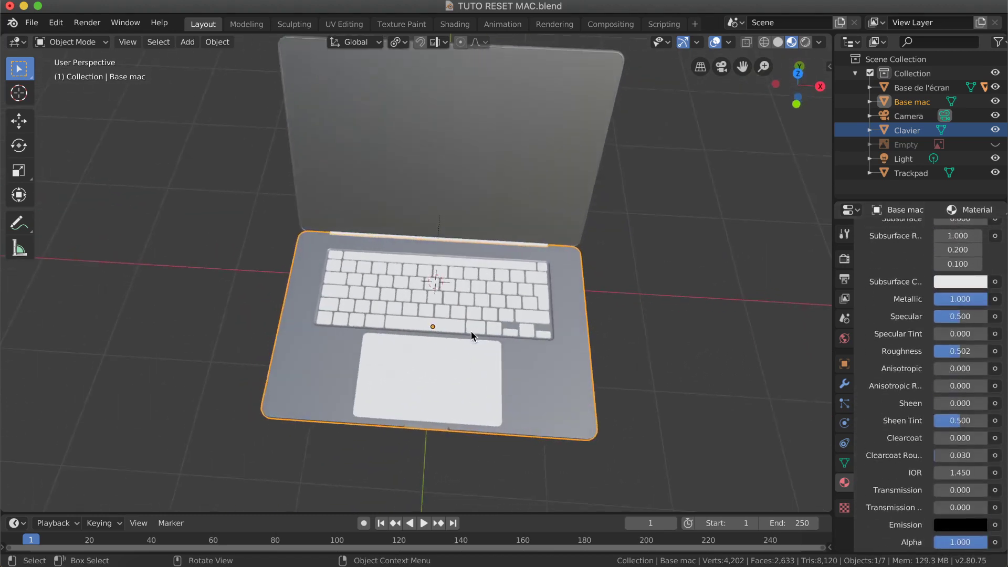
scroll(471, 330, "down", 10)
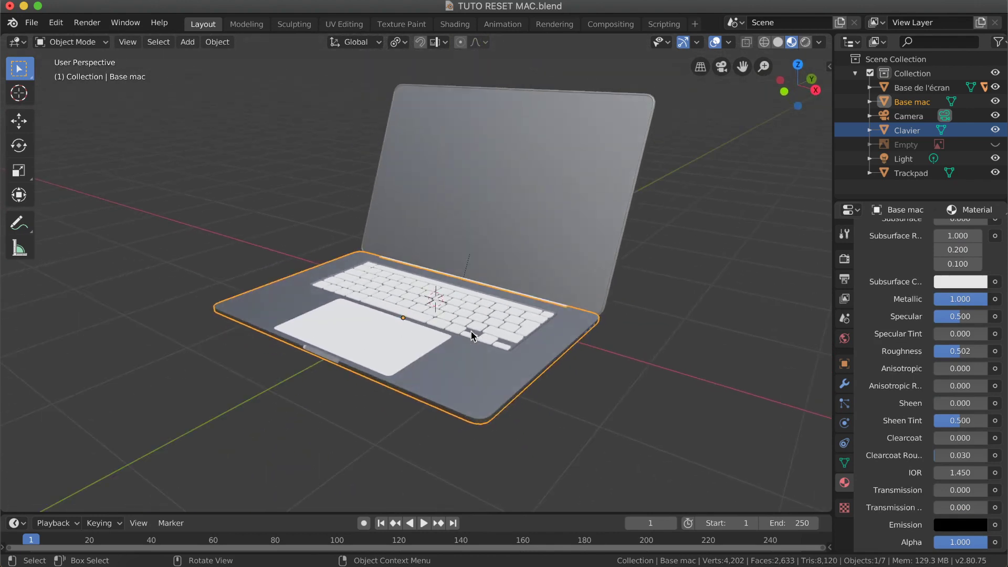
scroll(471, 331, "up", 5, "ctrl")
scroll(471, 331, "right", 10)
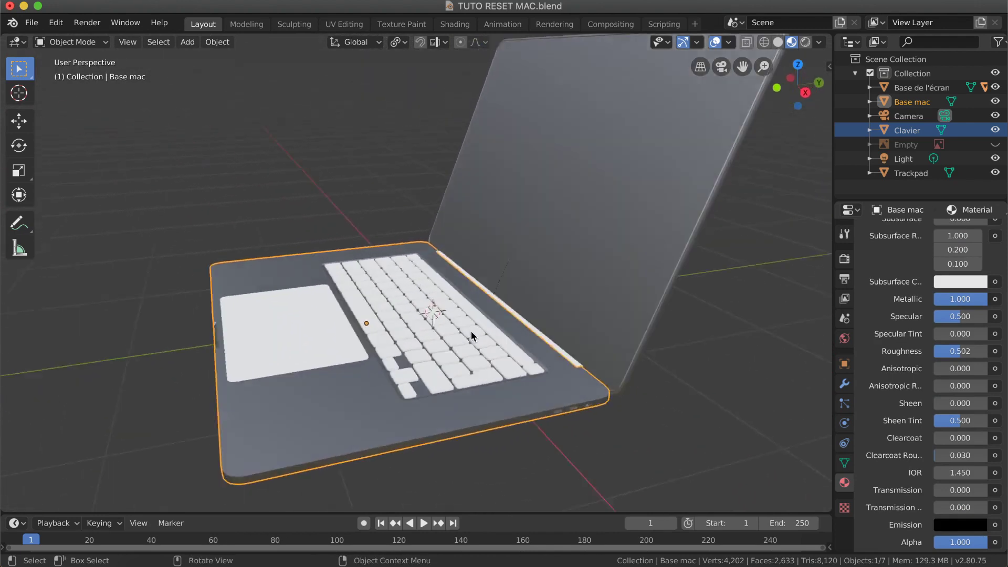
scroll(471, 331, "left", 10)
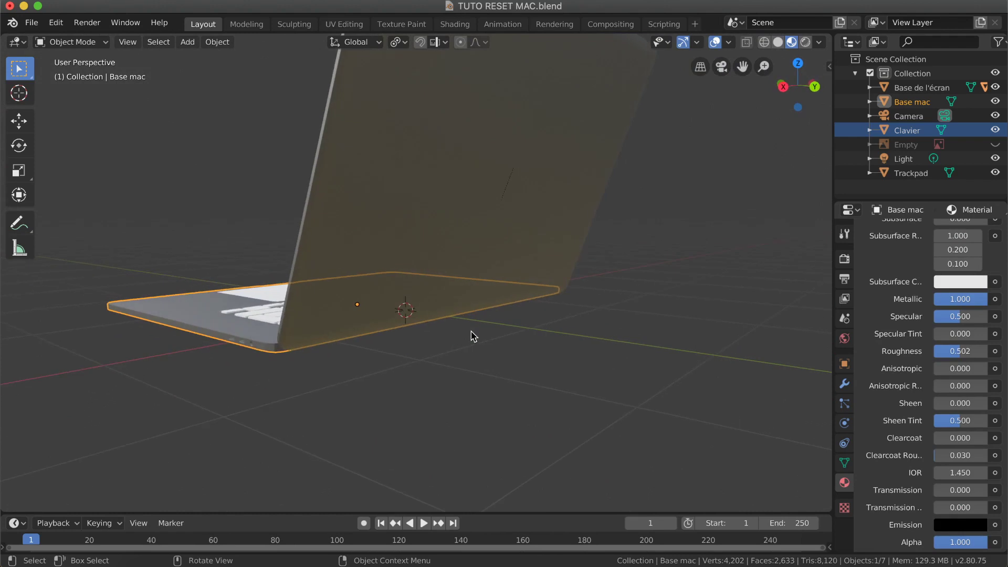
scroll(471, 330, "left", 3)
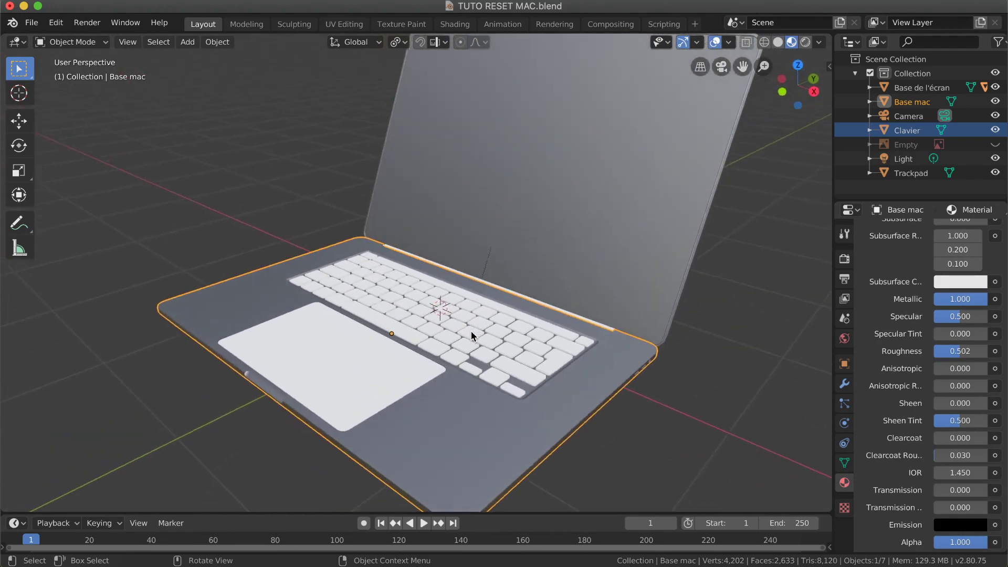
left_click(369, 389)
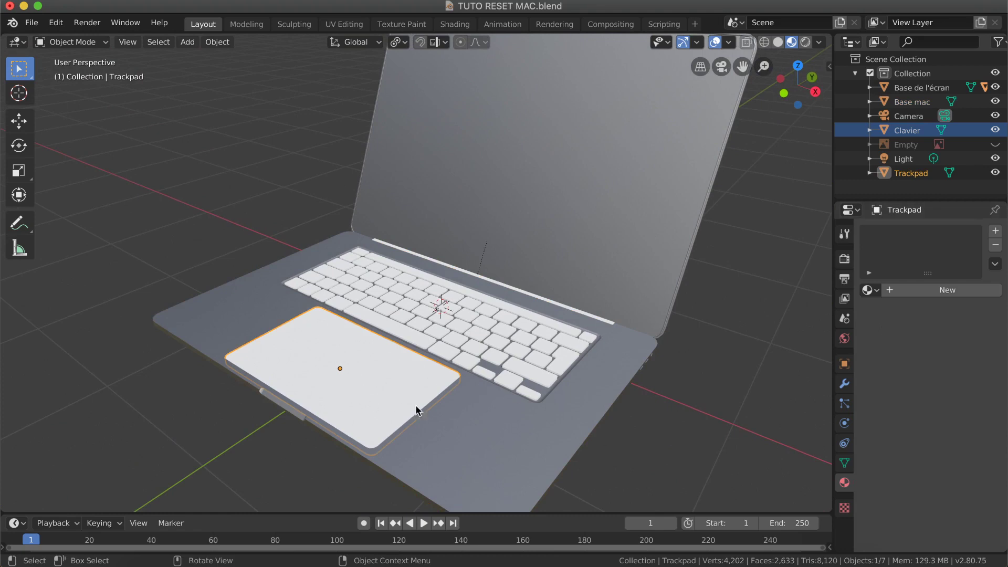
left_click(944, 292)
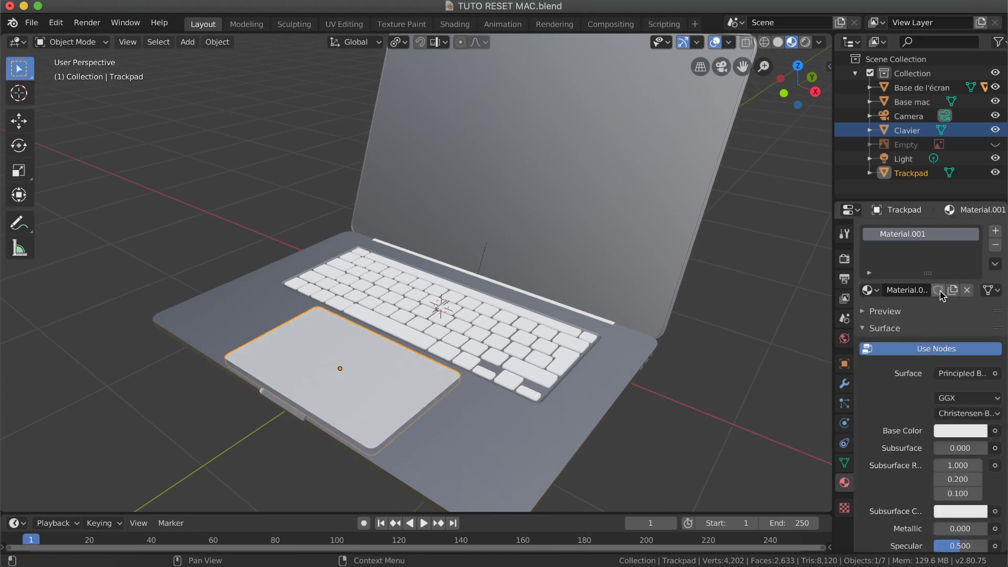
left_click(876, 290)
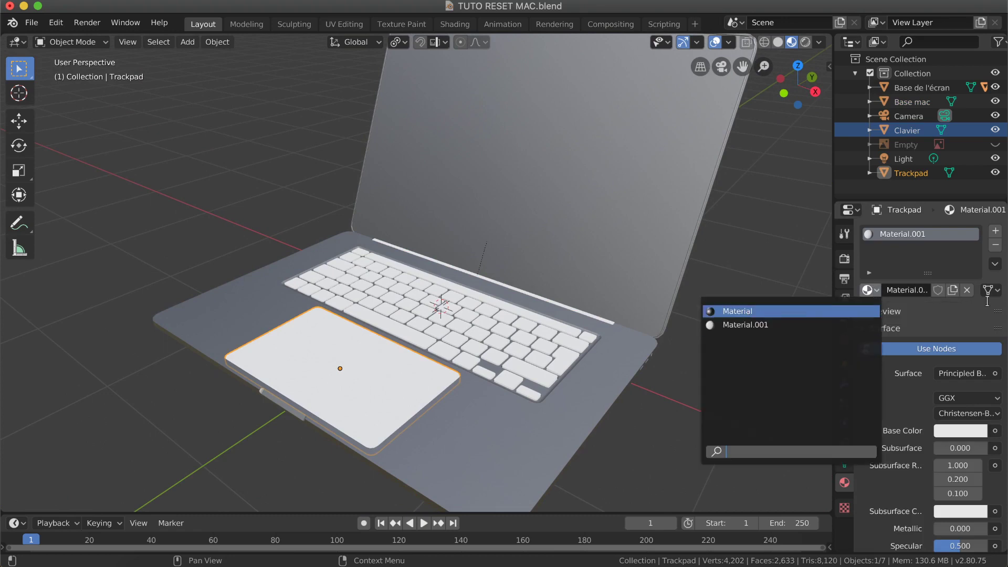
key("ctrl+z")
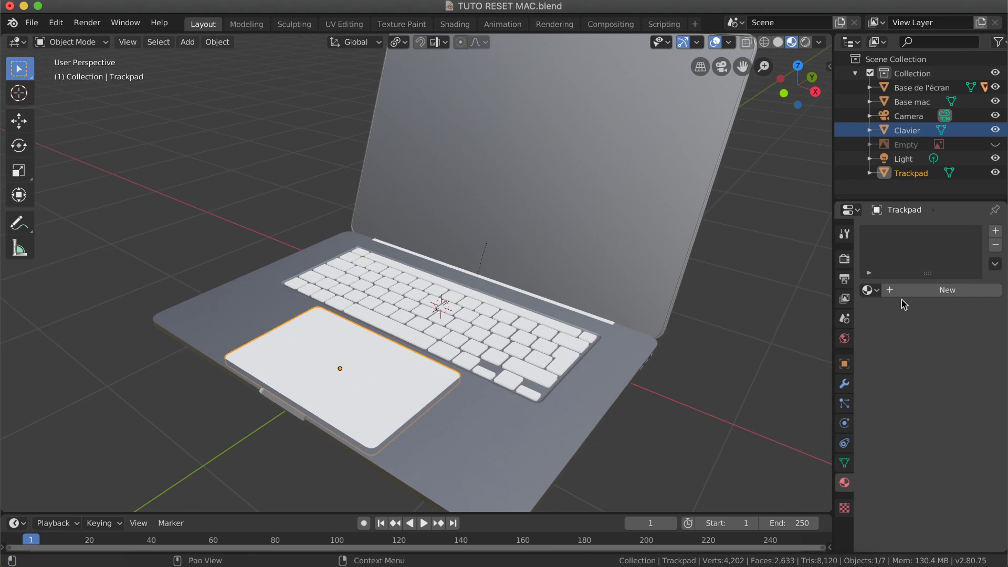
Assign the laptop body's existing material to the trackpad and rename it METAL.
left_click(876, 291)
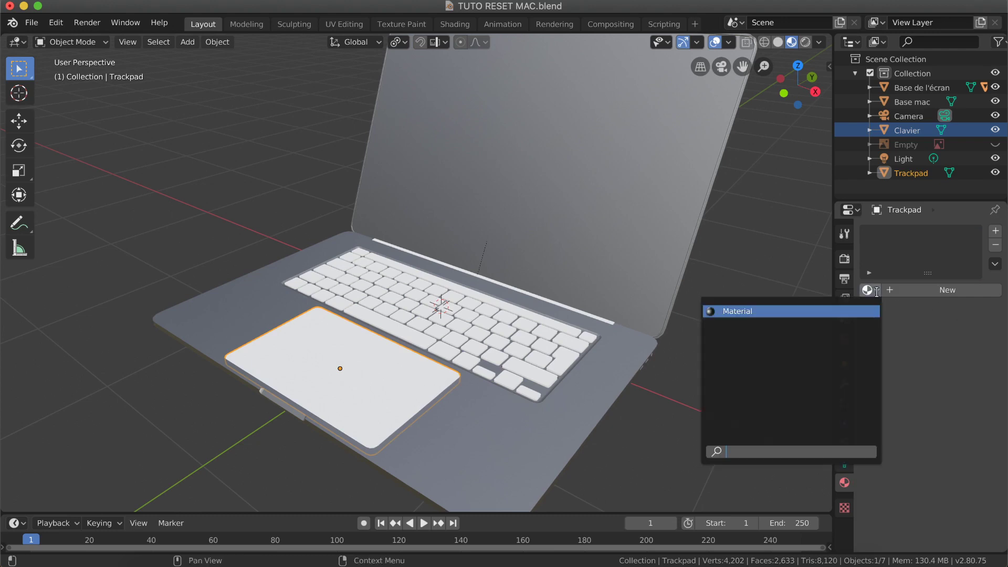
left_click(734, 311)
double_click(895, 235)
type("METAL")
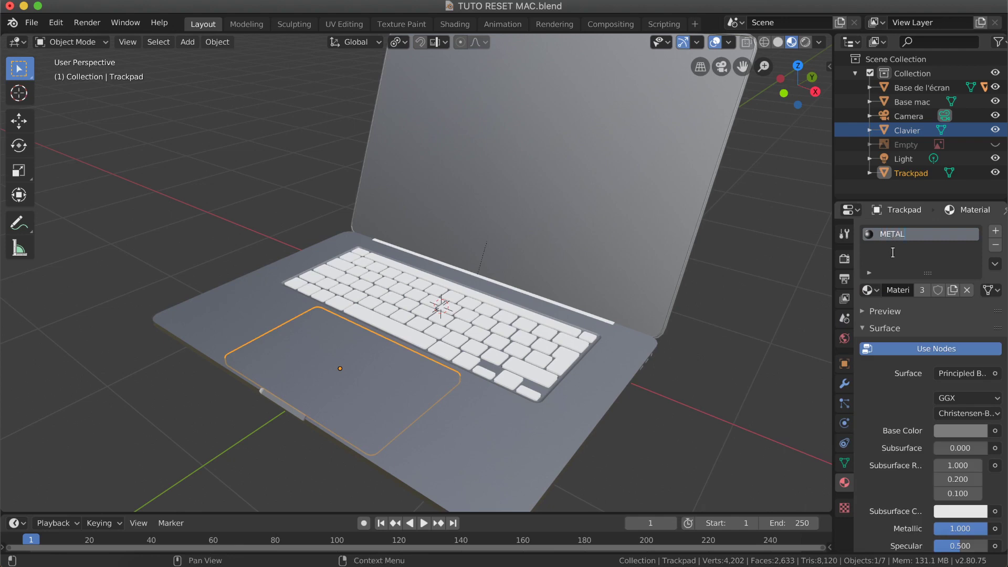
key("Return")
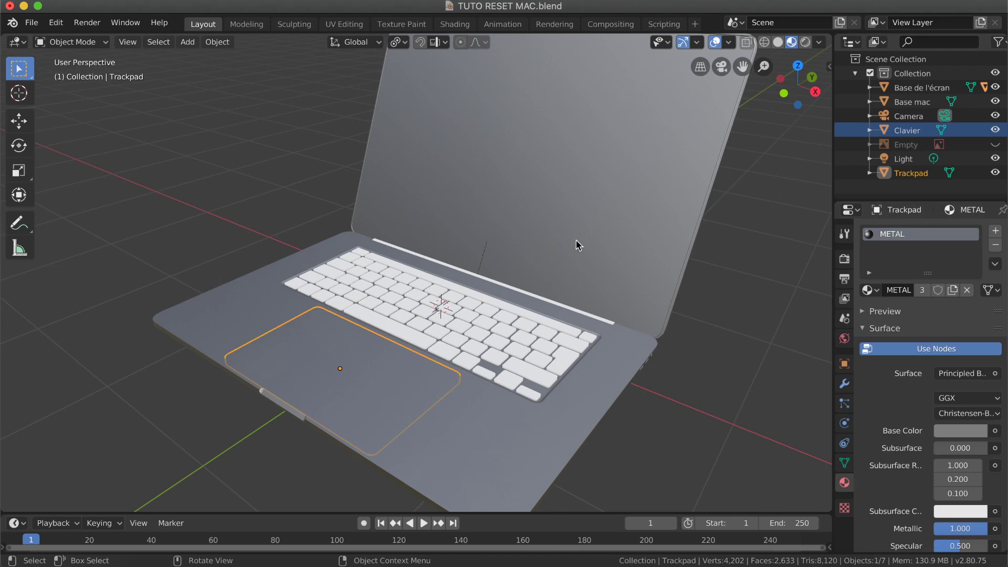
Deselect the trackpad and check from several sides how its metal matches the laptop body.
scroll(557, 263, "right", 5)
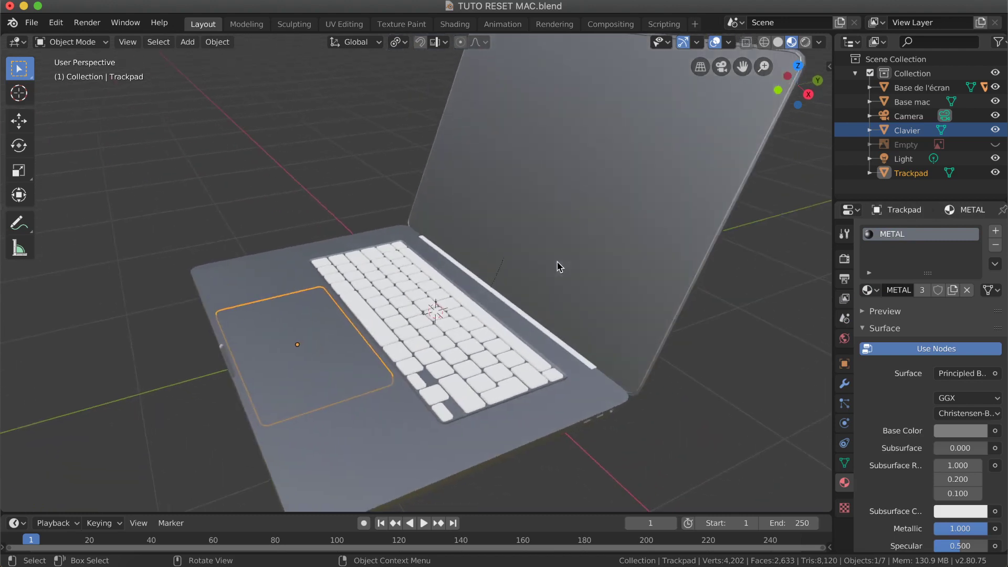
left_click(263, 218)
scroll(264, 217, "left", 10)
scroll(263, 222, "left", 5)
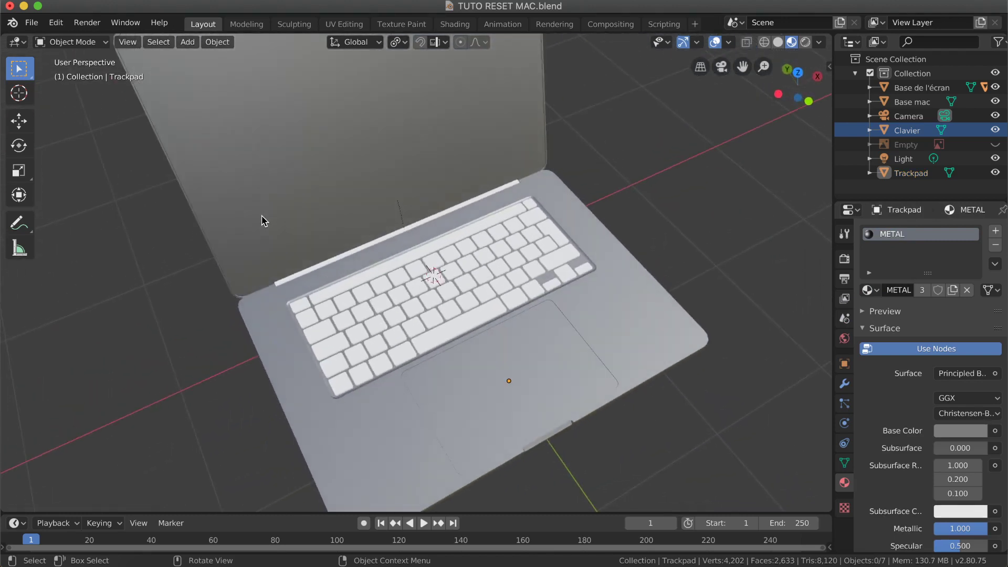
scroll(263, 222, "right", 10)
scroll(262, 217, "down", 5)
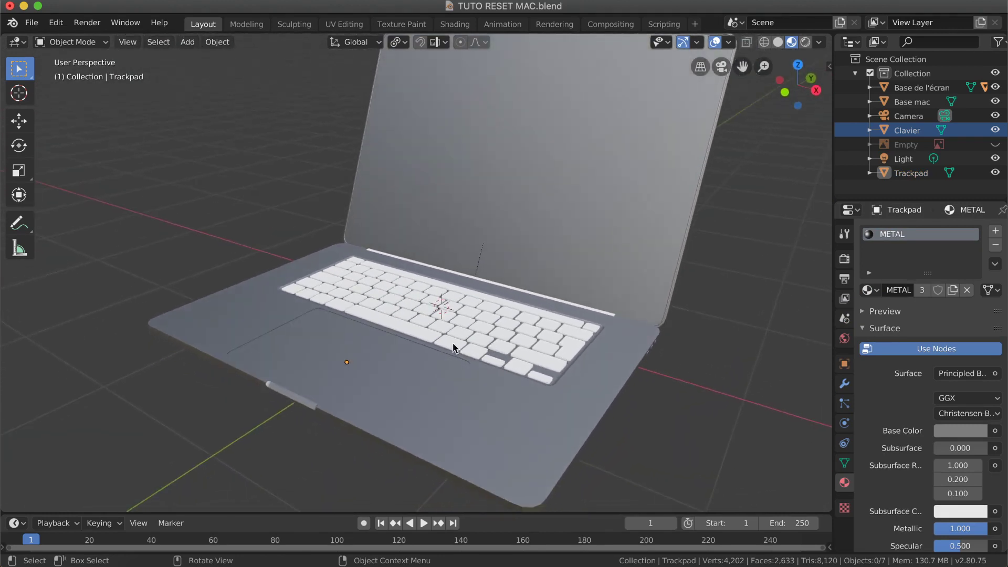
Create a new material for the keyboard and name it ECRAN.
left_click(429, 339)
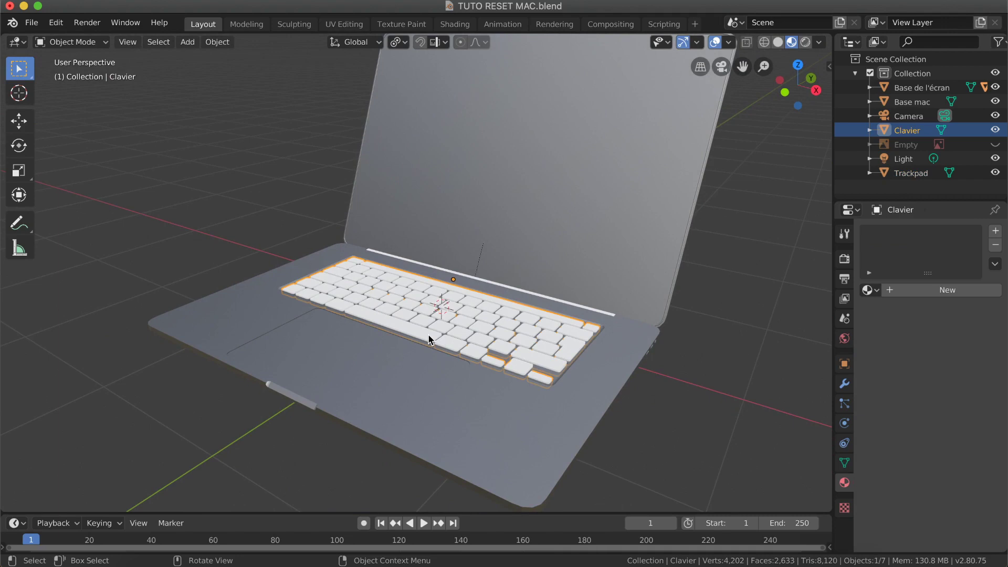
left_click(918, 293)
left_click(902, 290)
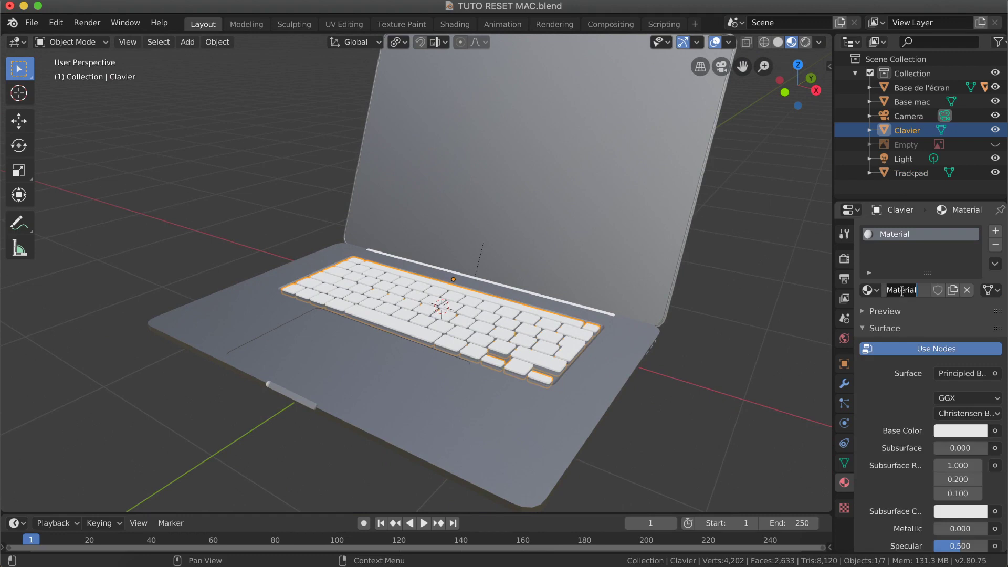
type("ECRAN")
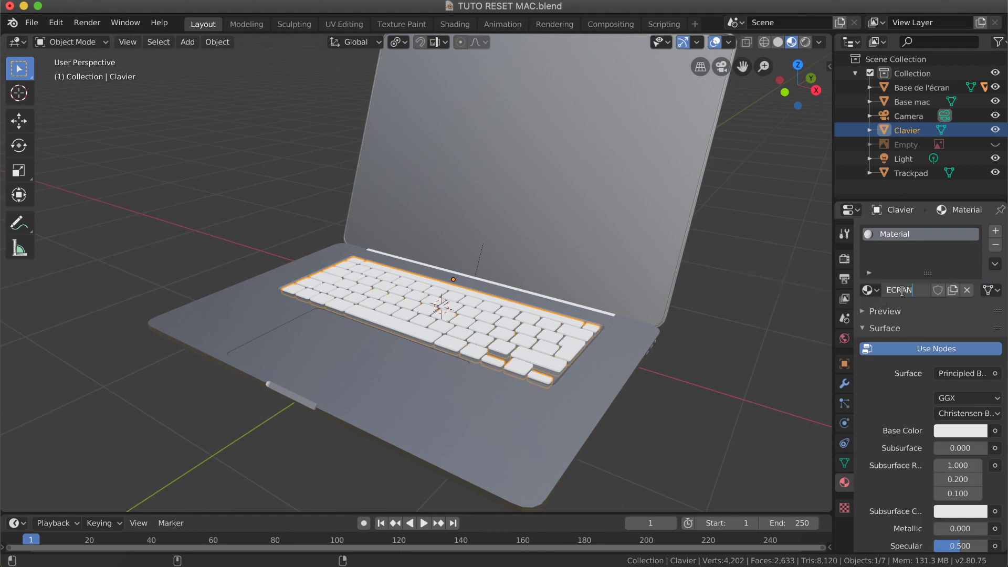
key("Return")
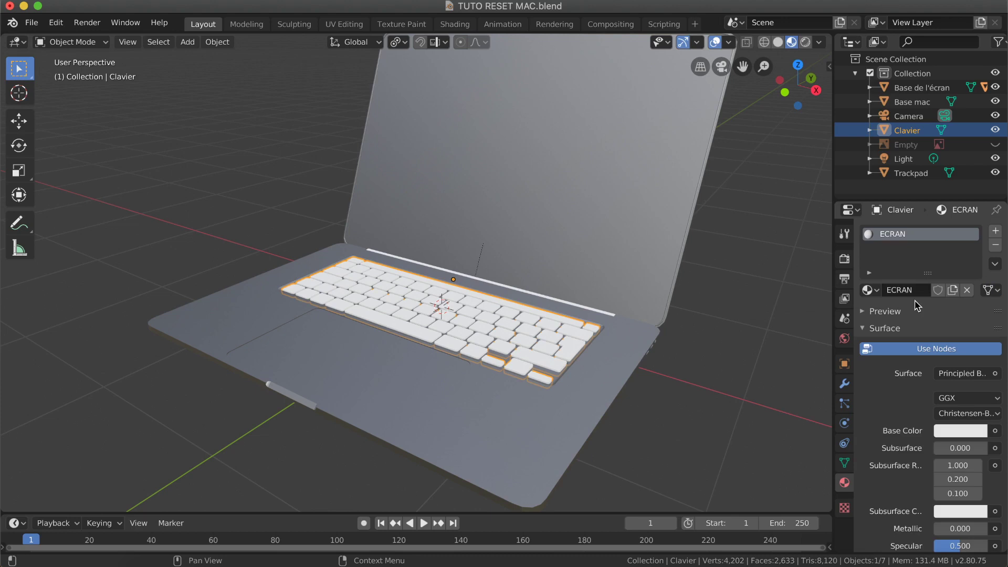
Set the base color of the keyboard's ECRAN material to black by lowering its HSV value to 0.
scroll(693, 314, "right", 5)
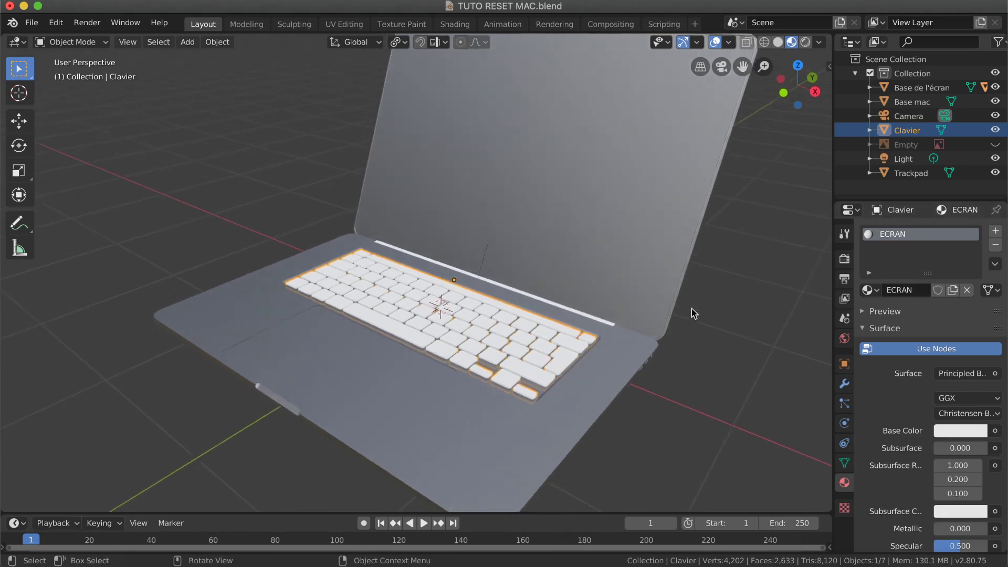
scroll(866, 408, "down", 2)
left_click(969, 399)
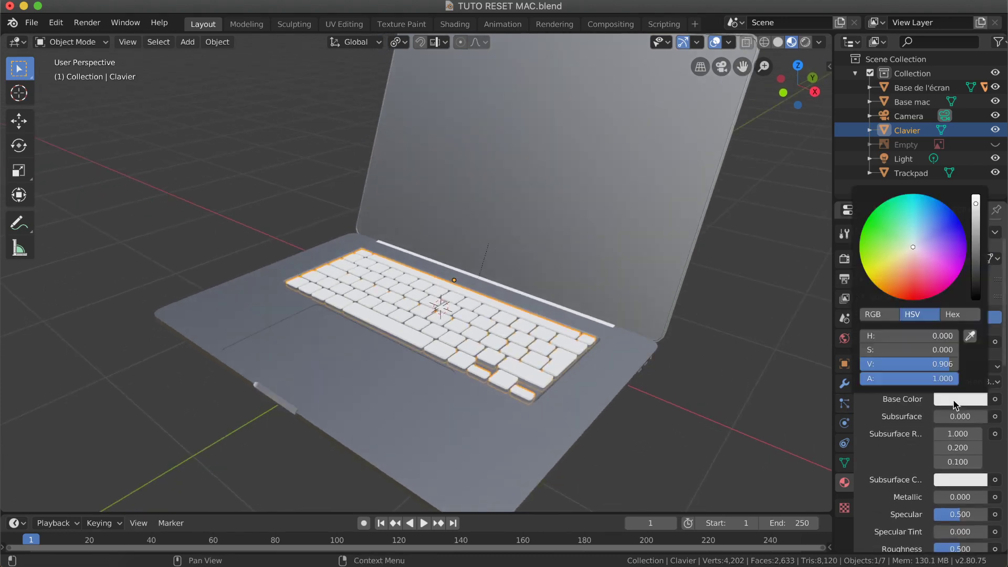
left_click_drag(978, 226, 975, 300)
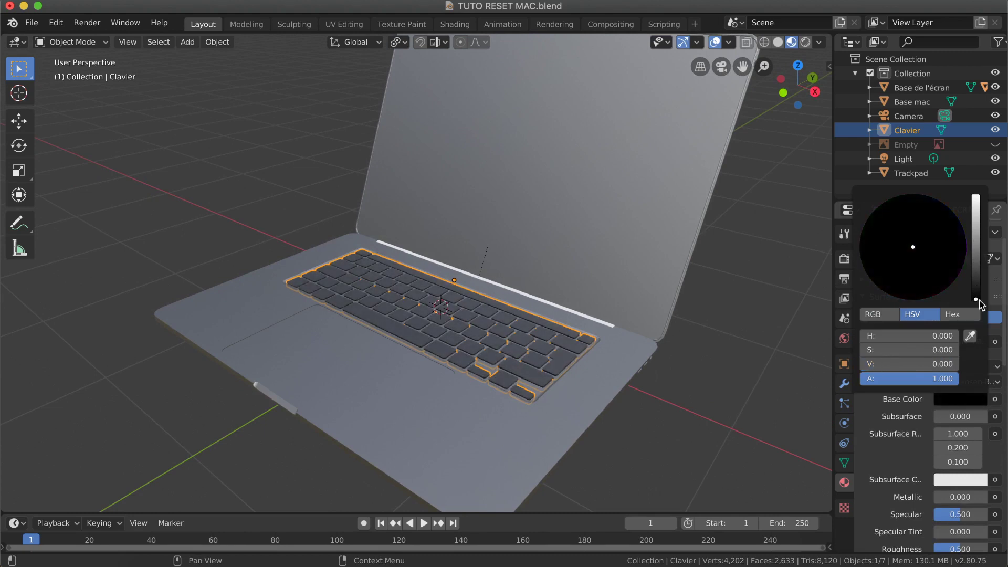
scroll(873, 414, "down", 3)
scroll(873, 413, "down", 4)
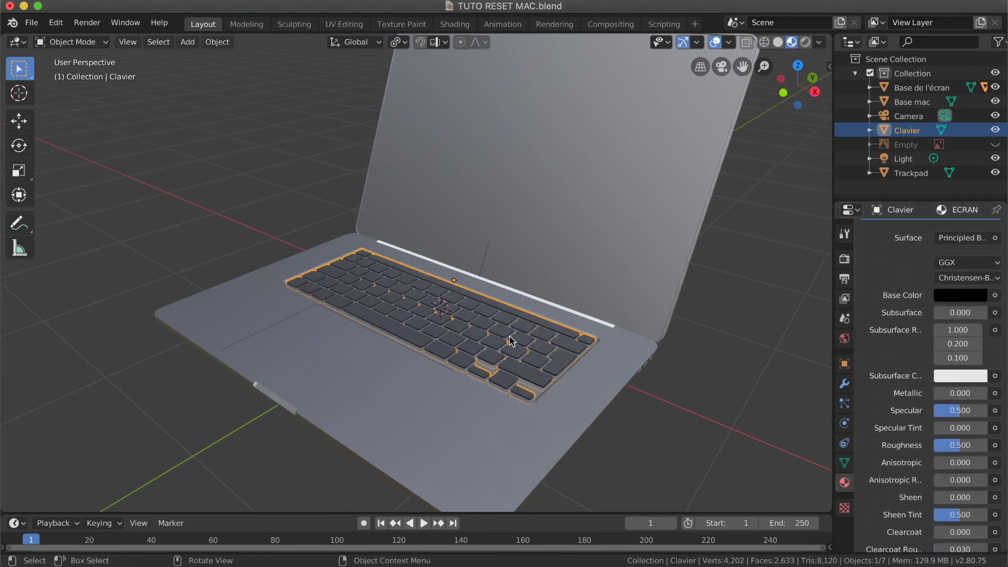
Try a roughness of 0.525 on the keyboard's black material and restore it to 0.500.
scroll(512, 342, "down", 10)
scroll(512, 341, "up", 12)
scroll(891, 356, "down", 6)
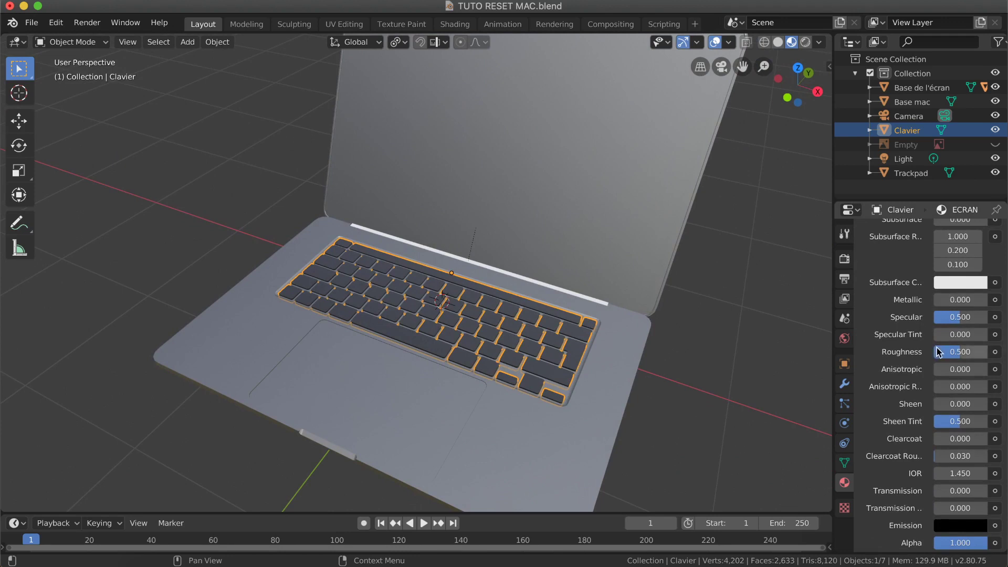
scroll(612, 337, "left", 15)
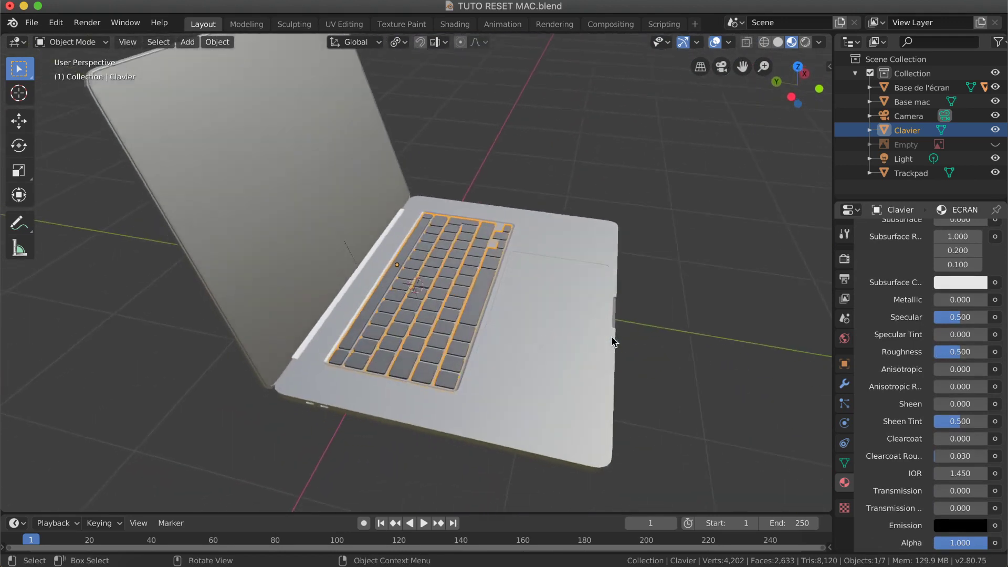
scroll(613, 337, "down", 4)
mouse_move(965, 352)
left_mouse_down()
mouse_move(934, 352)
mouse_move(958, 352)
left_mouse_up()
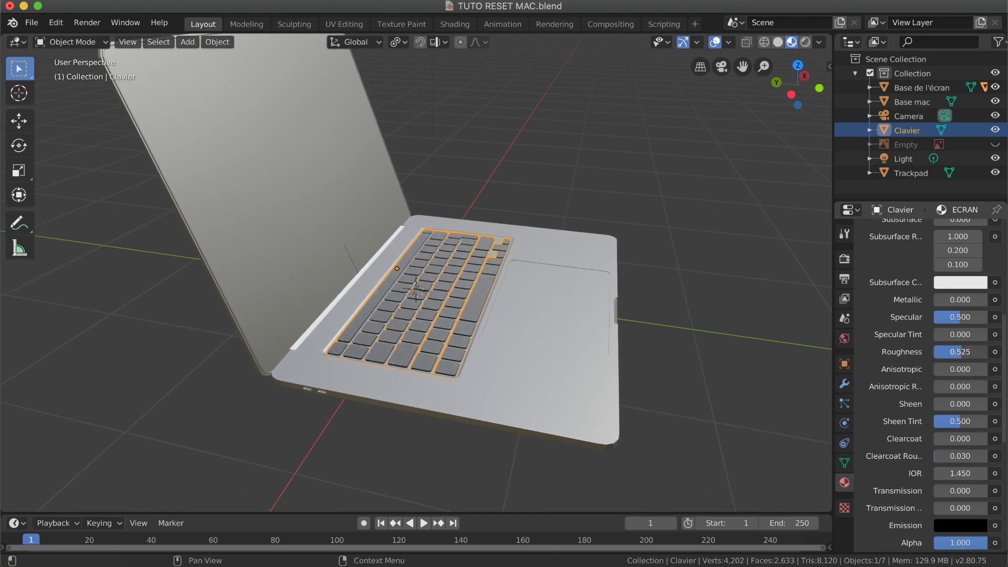
scroll(868, 359, "down", 5)
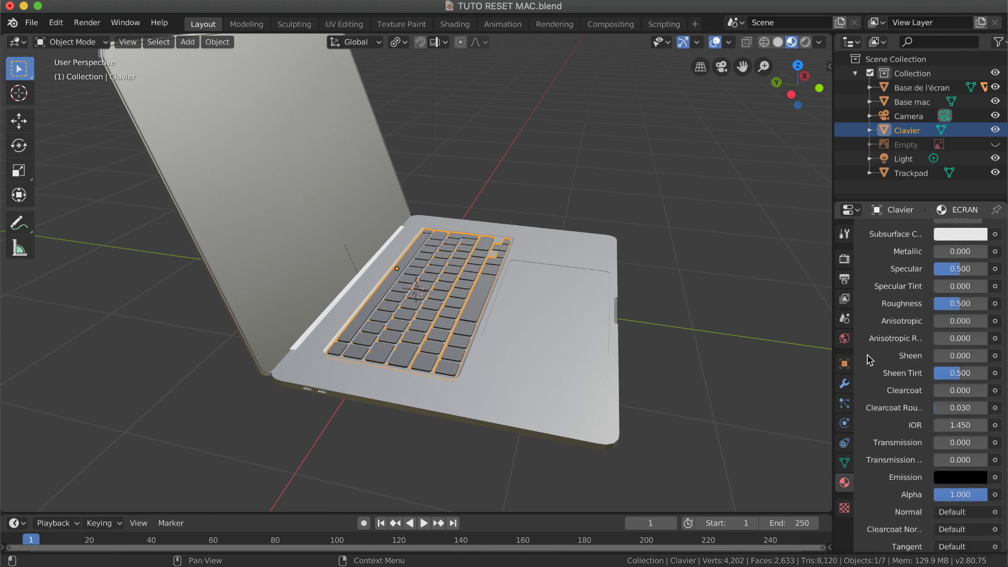
Review the keyboard material's remaining settings, deselect the keyboard and inspect its black keys from above and from several sides.
scroll(868, 360, "down", 8)
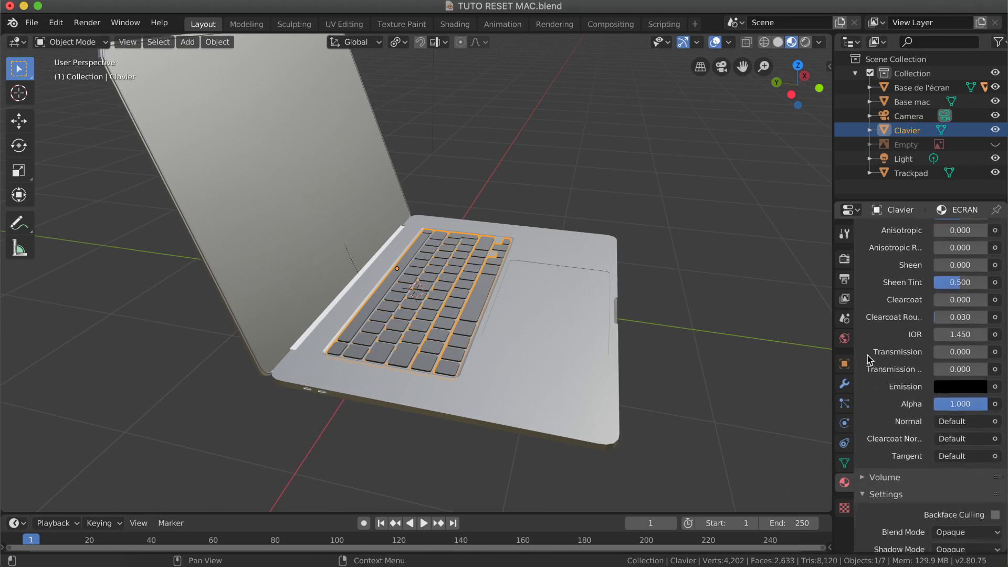
scroll(867, 359, "down", 2)
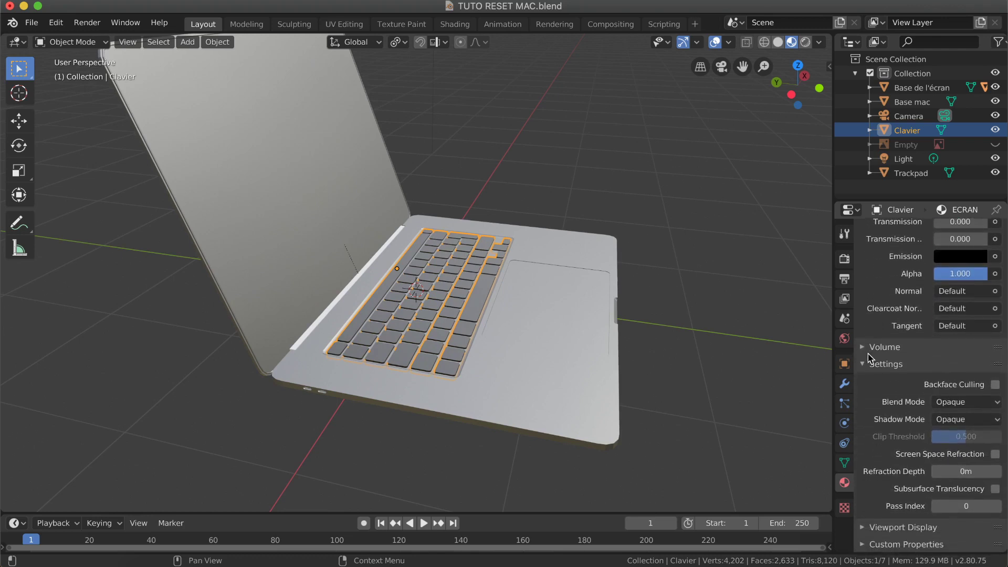
scroll(867, 359, "up", 15)
middle_click_drag(687, 345, 513, 292)
left_click(687, 283)
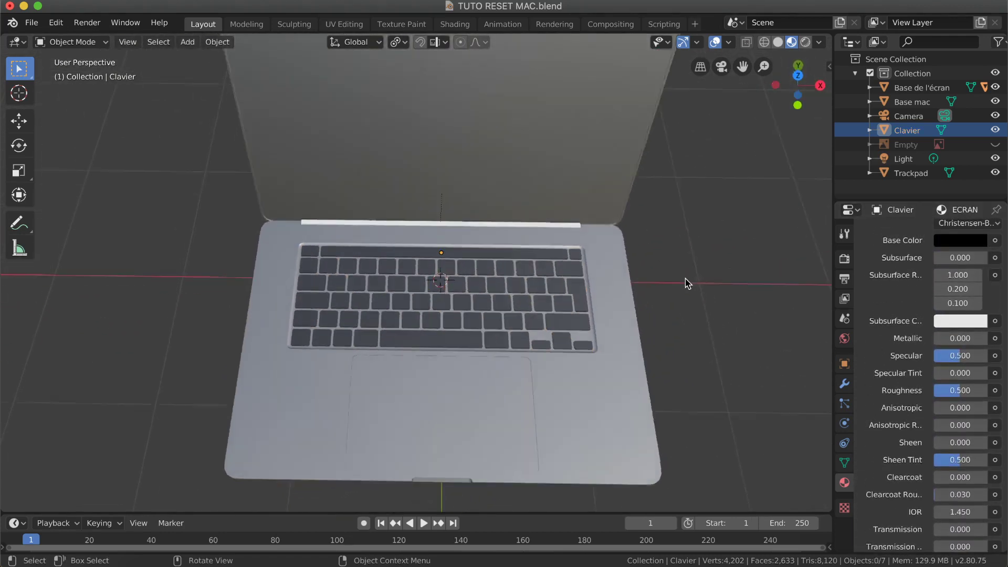
middle_click_drag(687, 283, 261, 283)
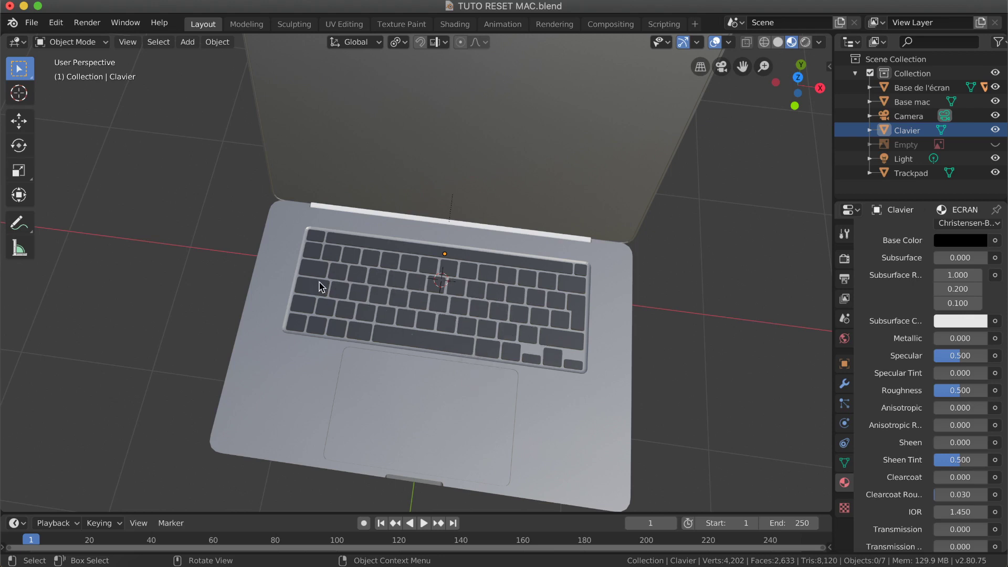
middle_click_drag(317, 285, 319, 286)
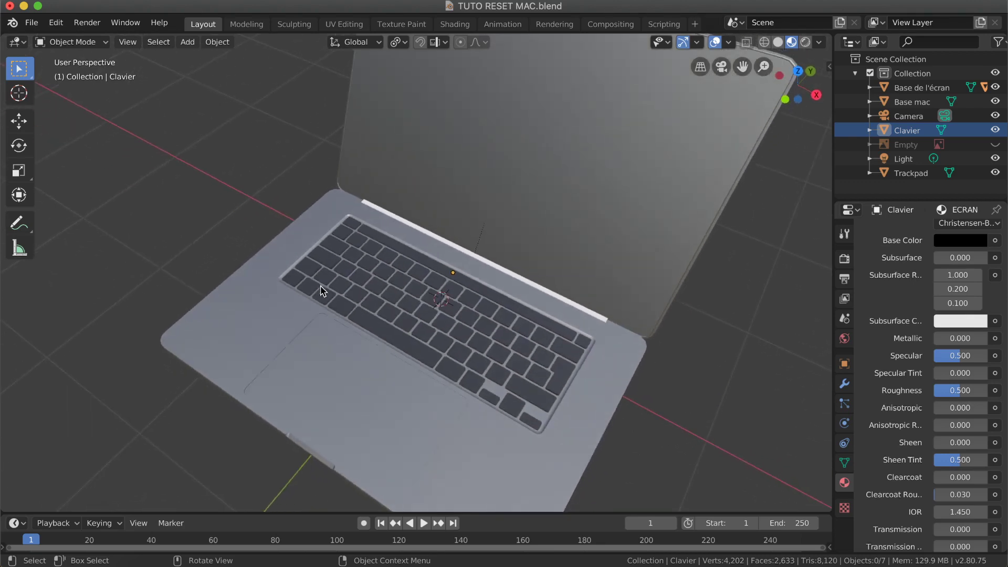
middle_click_drag(437, 315, 436, 315)
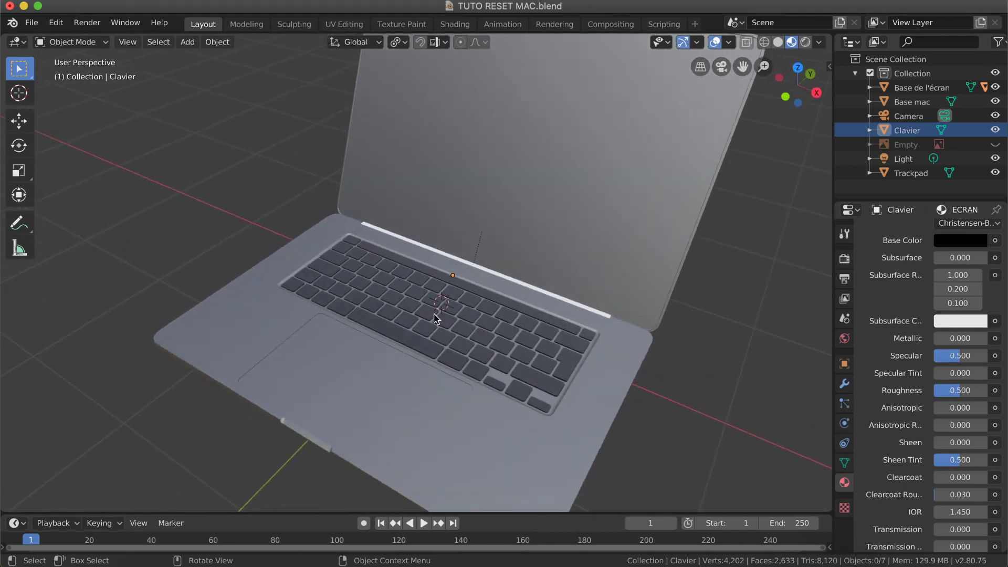
middle_click_drag(357, 288, 358, 288)
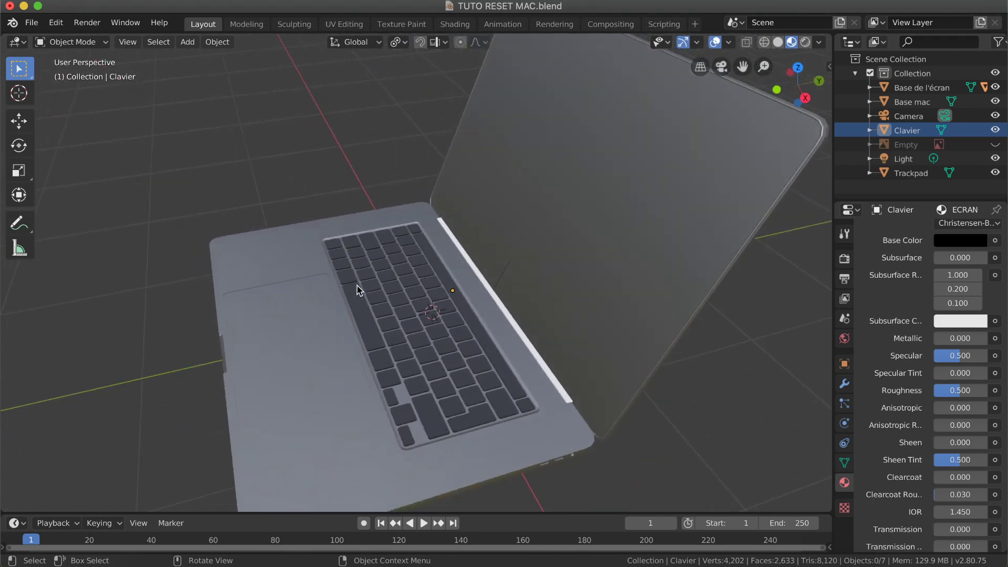
Rename the keyboard's ECRAN material to PLASTIQUE.
left_click(547, 374)
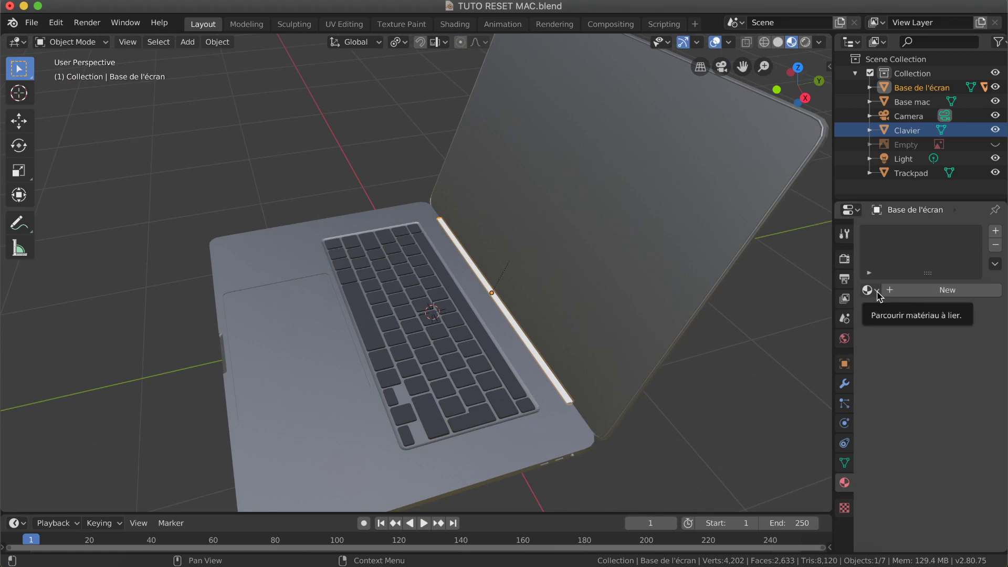
left_click(487, 342)
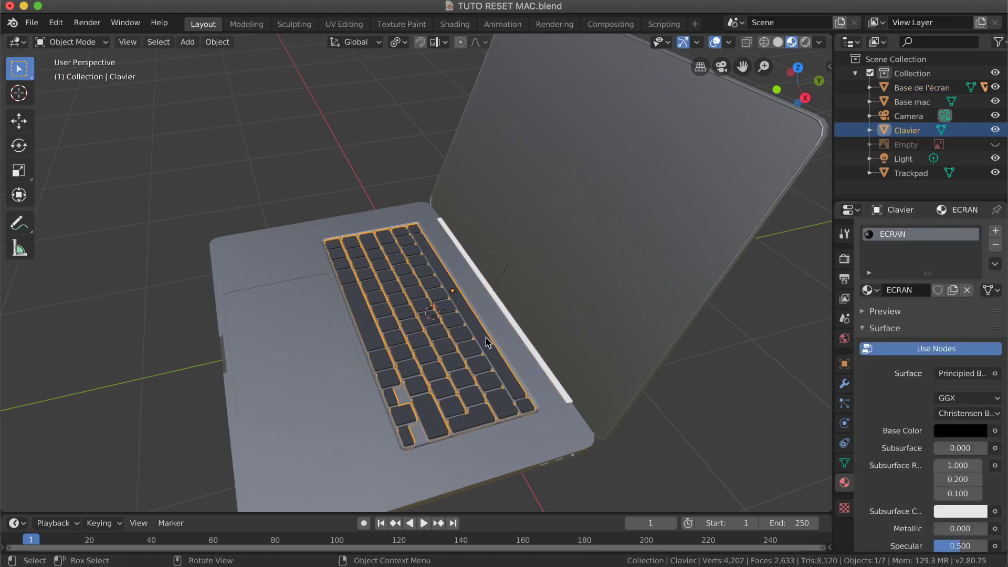
double_click(906, 290)
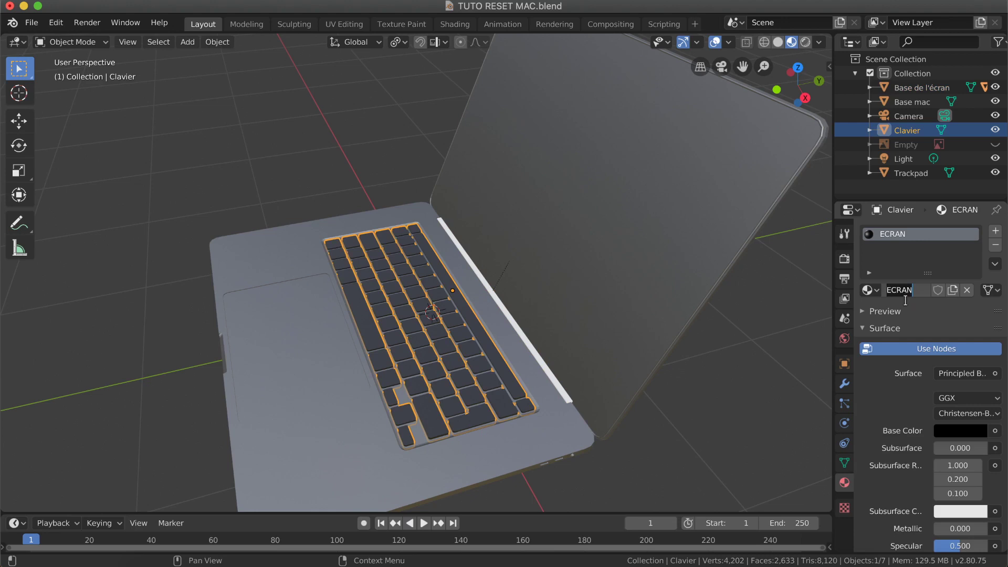
type("PLASTIQUE")
key("Return")
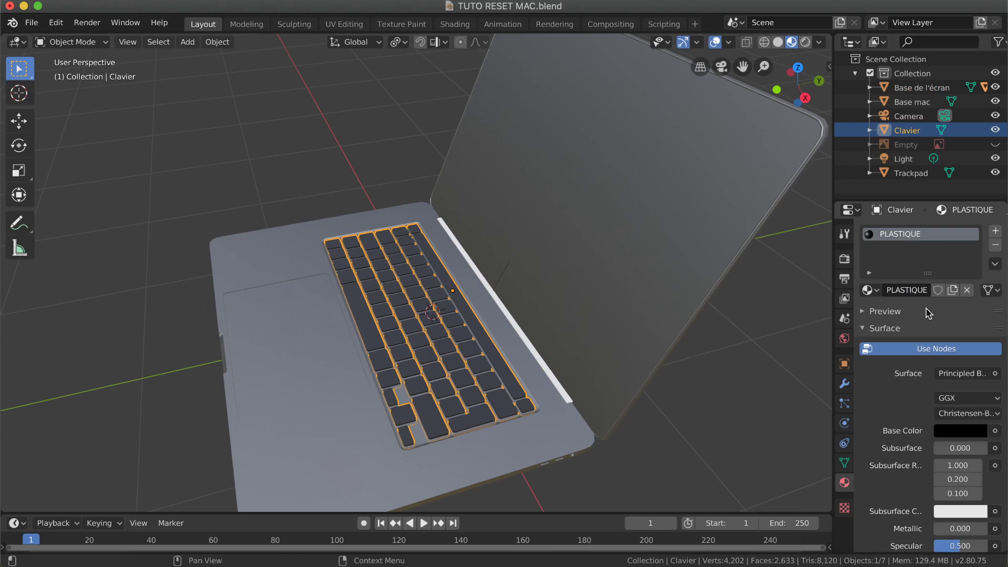
Assign the existing PLASTIQUE material to the white hinge strip, Base de l'écran, and deselect it.
left_click(548, 377)
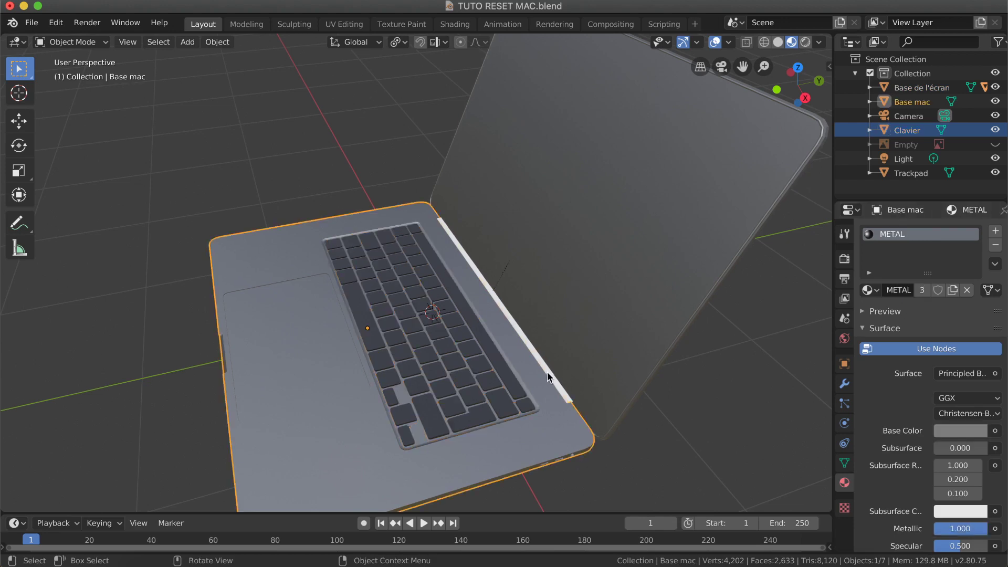
left_click(550, 373)
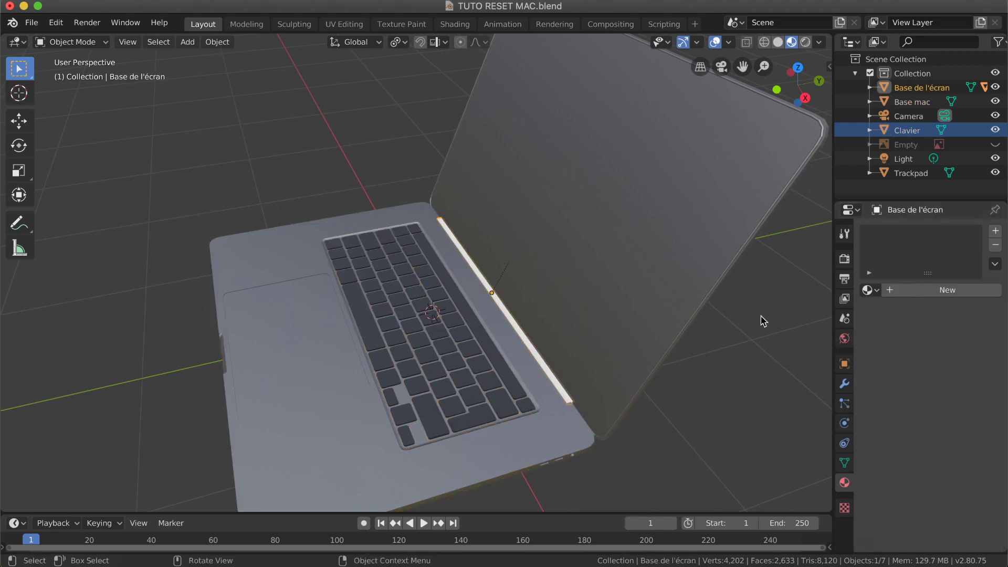
left_click(869, 290)
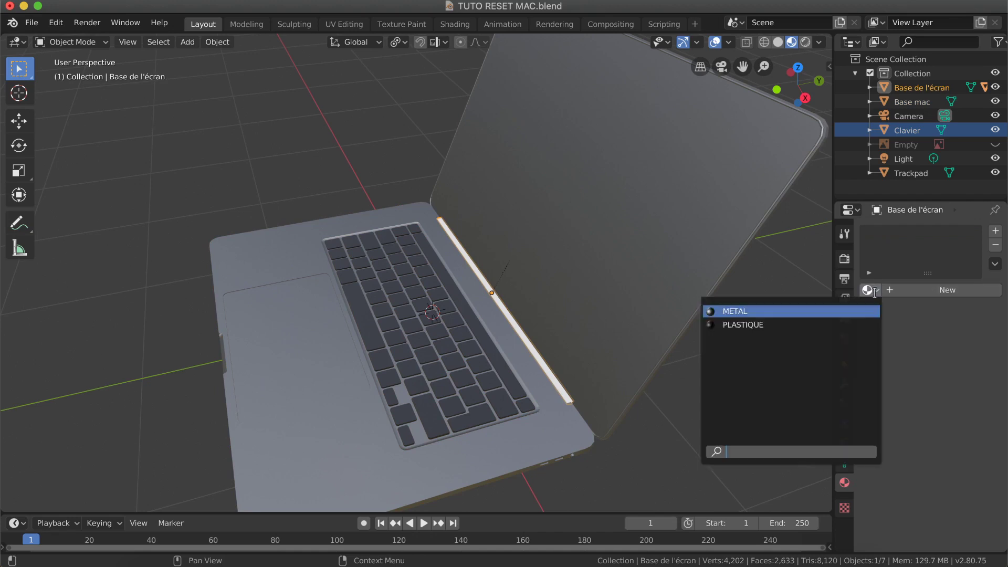
left_click(785, 324)
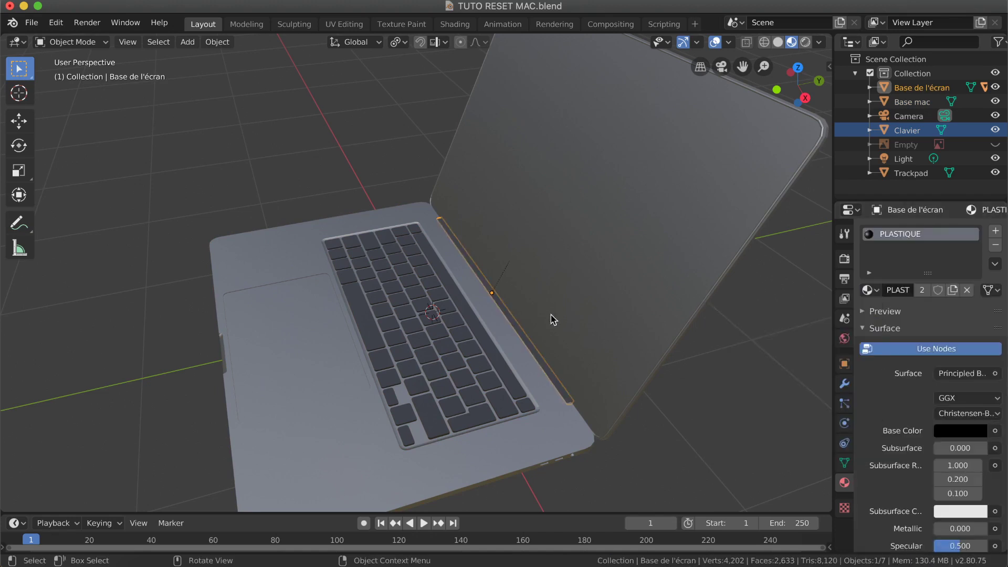
left_click(297, 131)
Check the hinge from several angles, select the laptop's screen and examine its front and back faces with the METAL material.
scroll(400, 166, "down", 10)
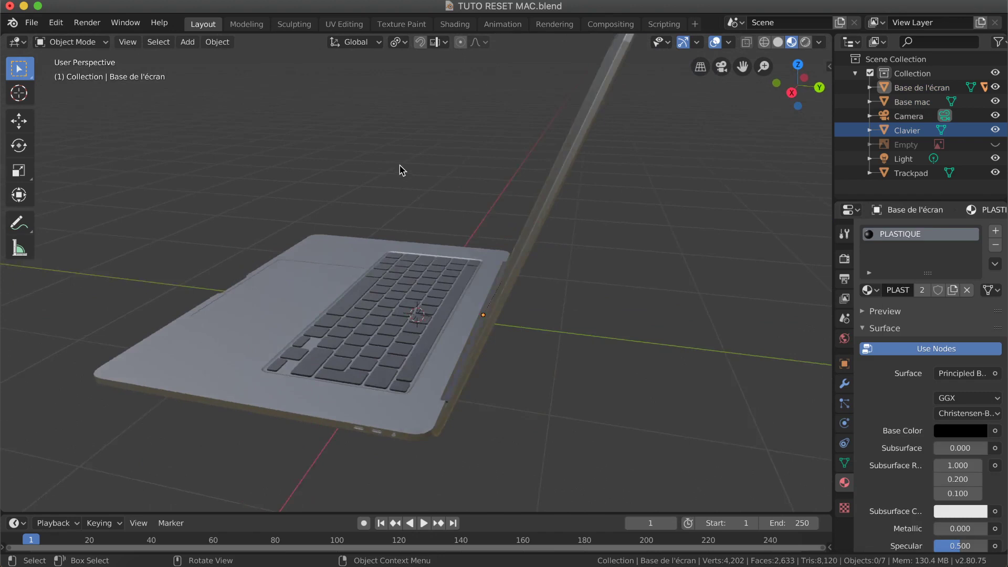
scroll(400, 166, "down", 8)
scroll(400, 166, "up", 8)
scroll(401, 166, "right", 10)
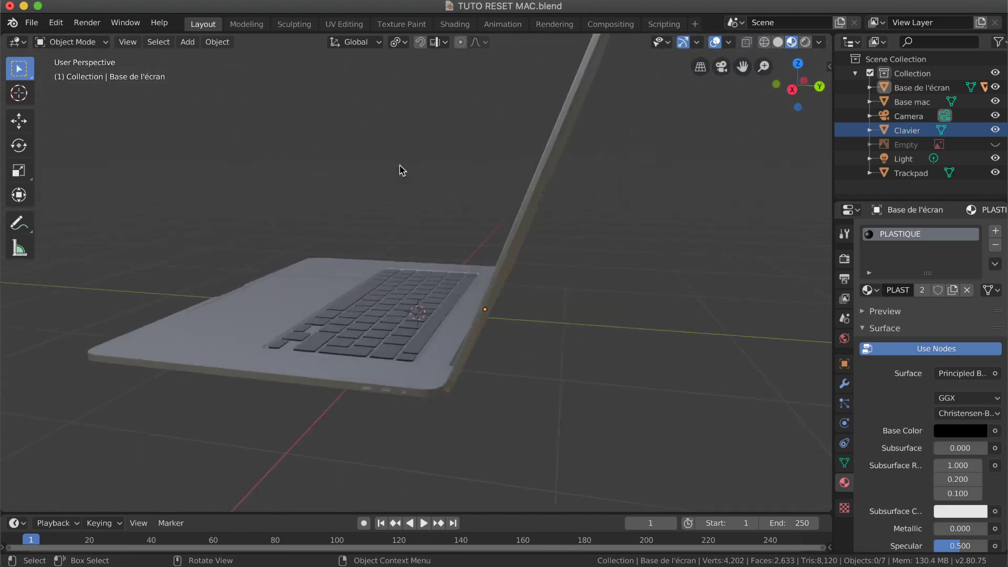
scroll(400, 169, "right", 10)
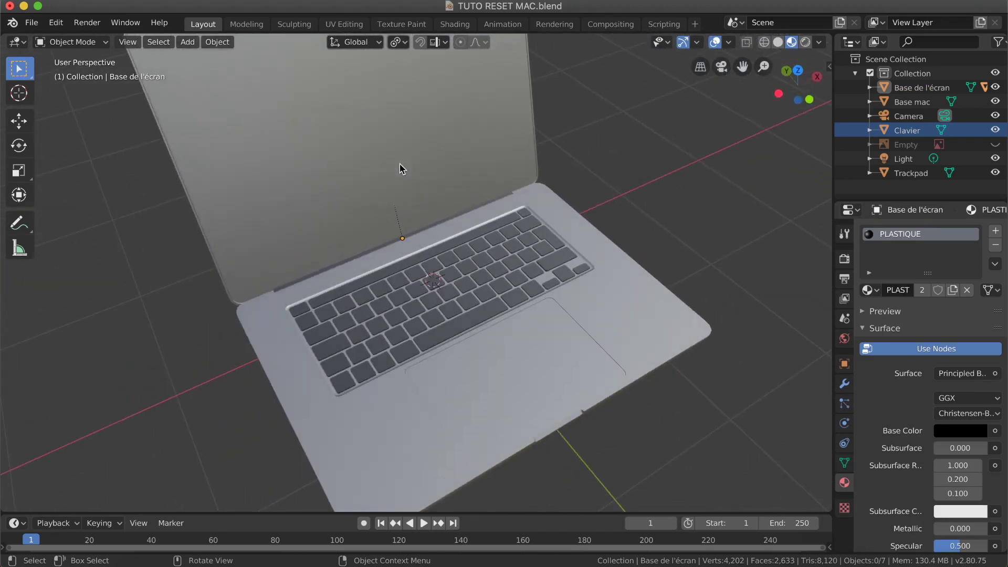
left_click(326, 165)
scroll(376, 177, "up", 5, "shift")
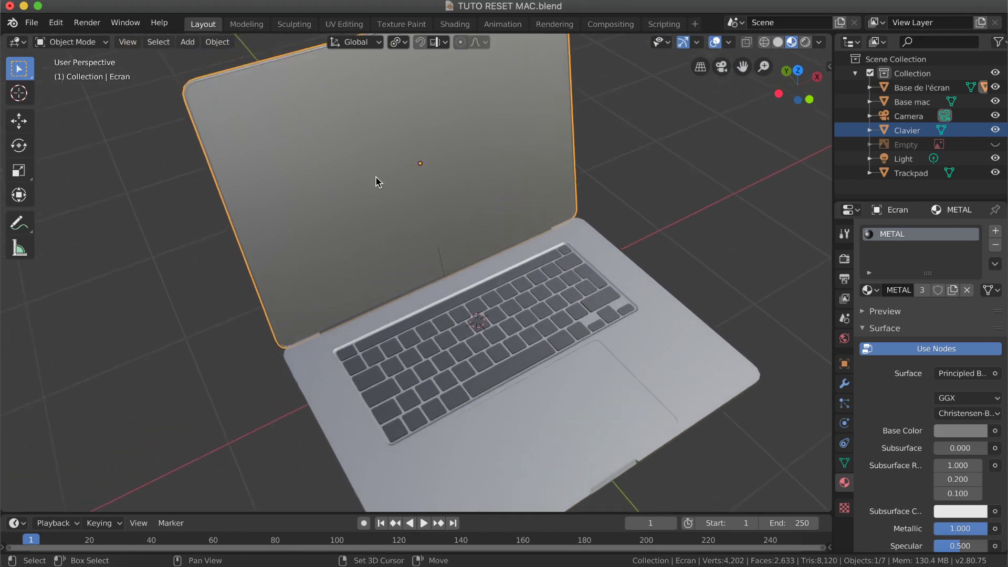
scroll(375, 178, "up", 3, "shift")
scroll(376, 178, "down", 3)
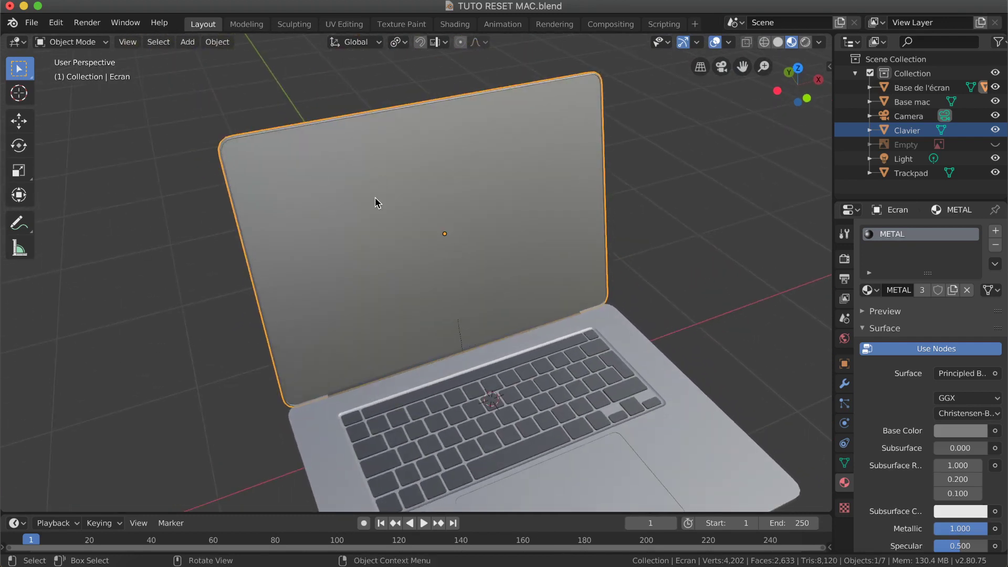
scroll(369, 205, "right", 10)
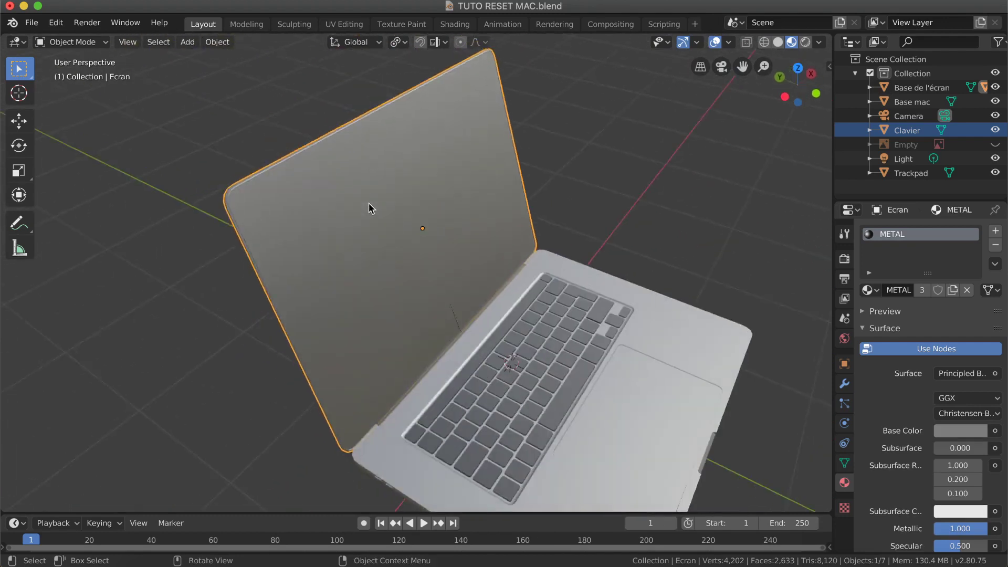
scroll(369, 205, "left", 15)
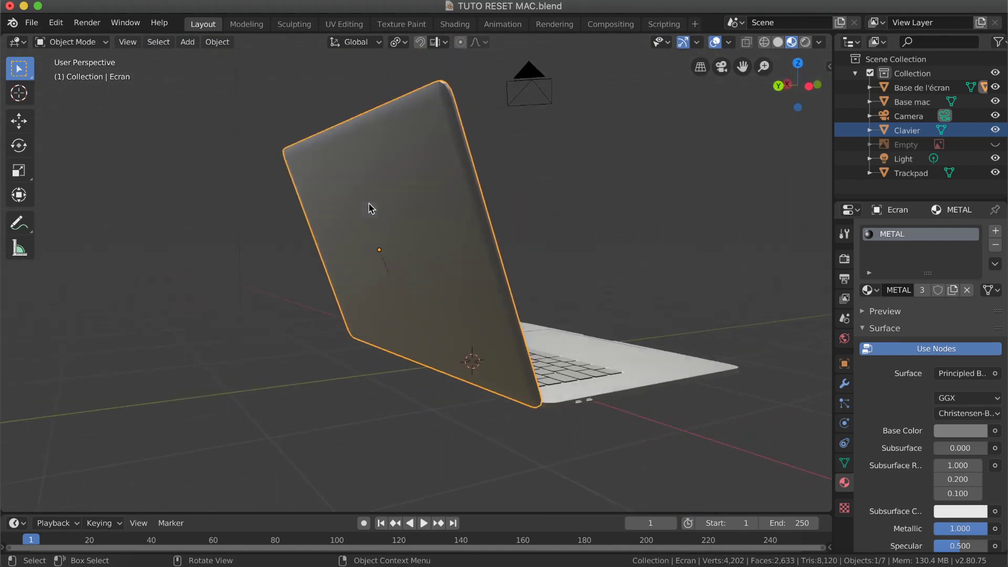
scroll(369, 202, "left", 1)
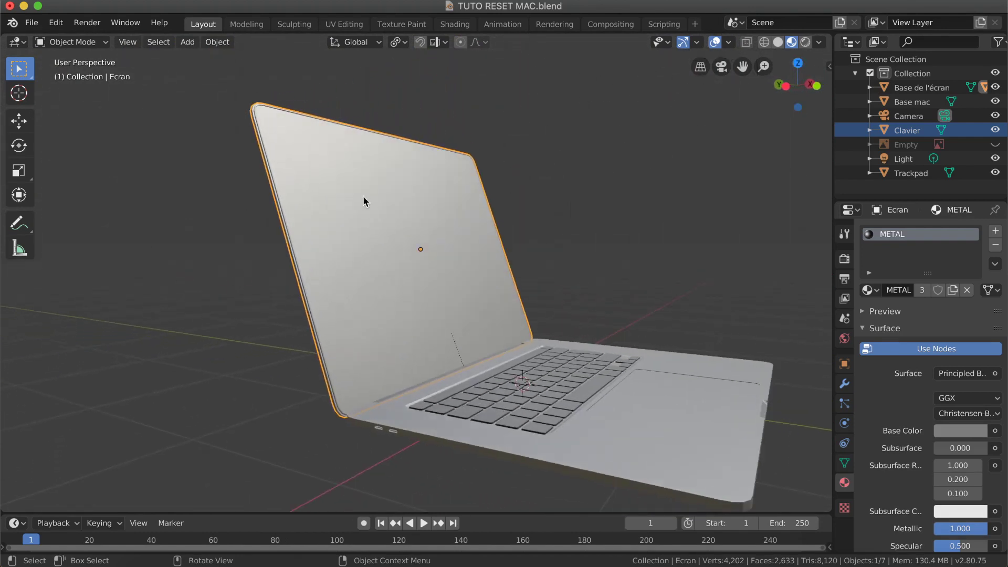
scroll(340, 226, "right", 12)
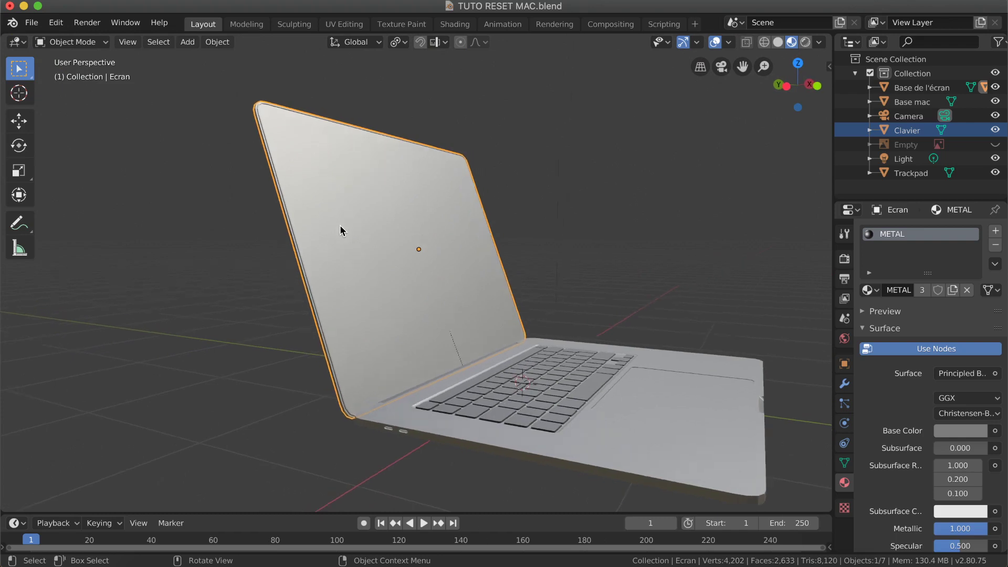
scroll(341, 227, "left", 12)
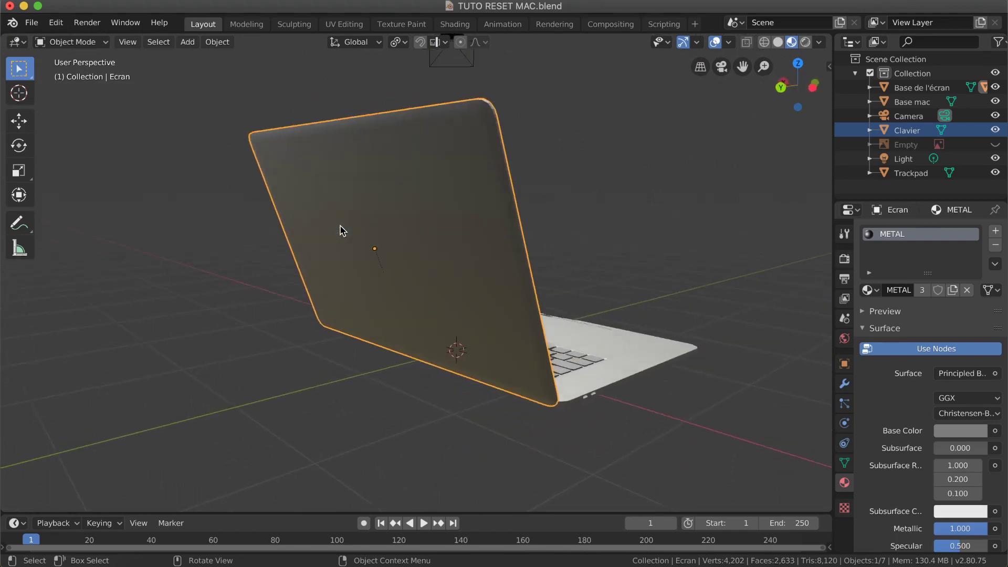
scroll(341, 227, "left", 2)
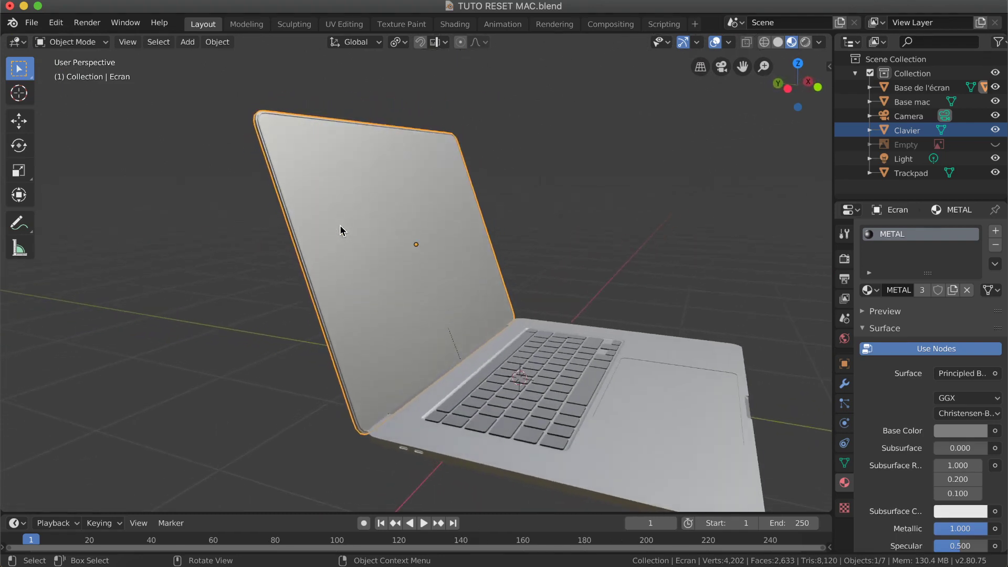
scroll(341, 230, "right", 10)
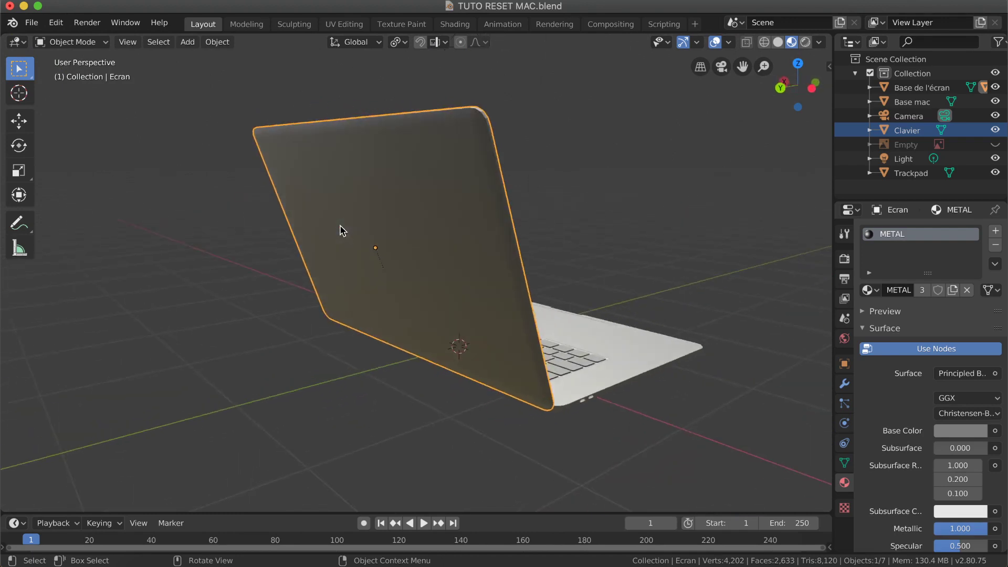
Enter Edit Mode on the laptop's screen and select its large front display face.
scroll(340, 229, "left", 10)
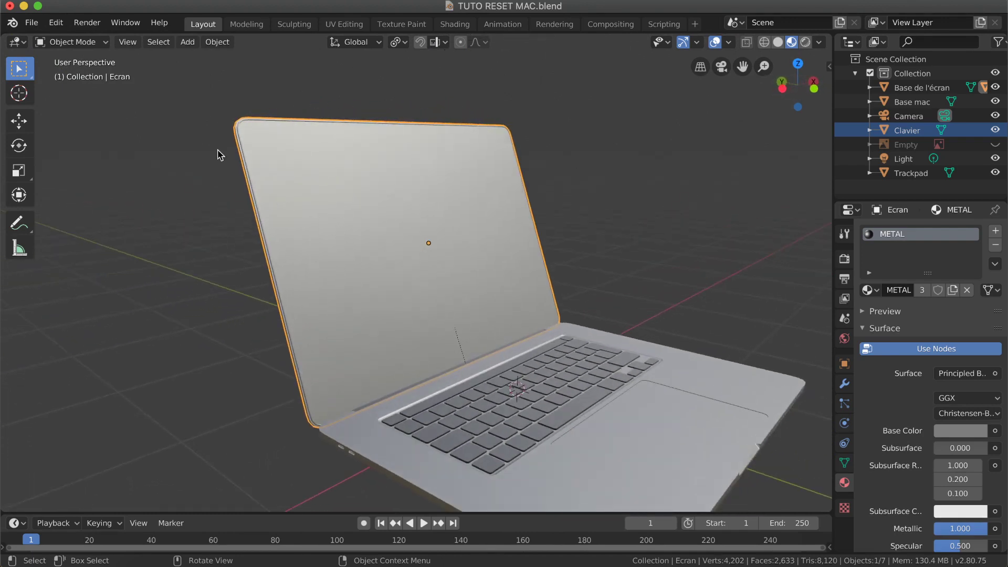
left_click(92, 41)
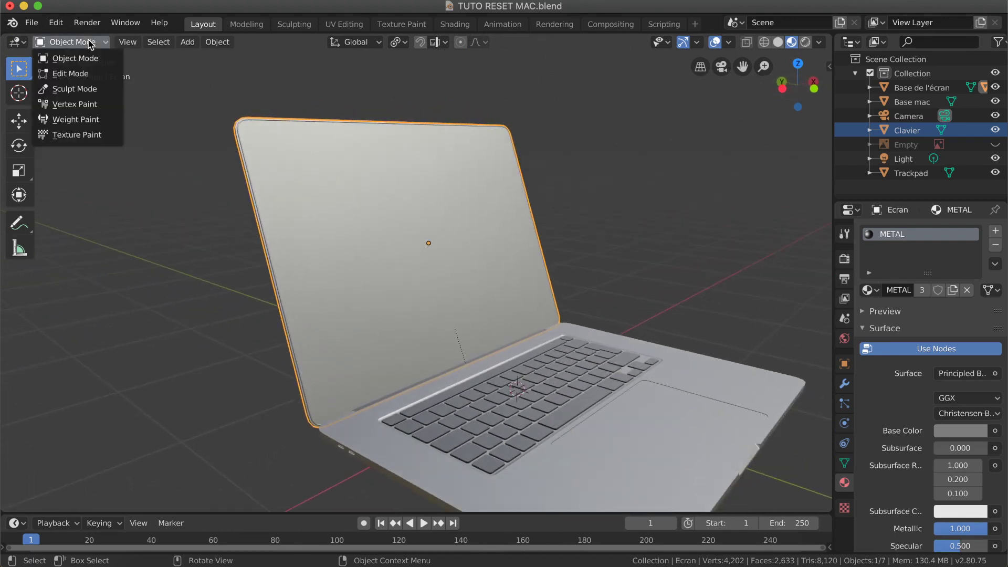
left_click(80, 72)
left_click(342, 179)
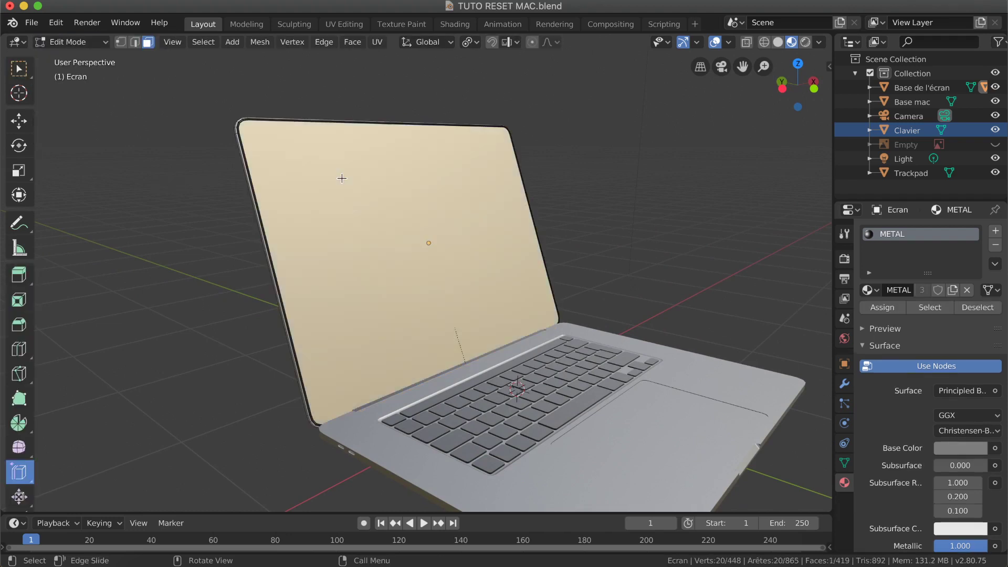
Inset the front display face by about 0.064 m to form a thin bezel, return to the selection tool and deselect everything.
scroll(342, 179, "left", 3)
scroll(342, 179, "left", 2)
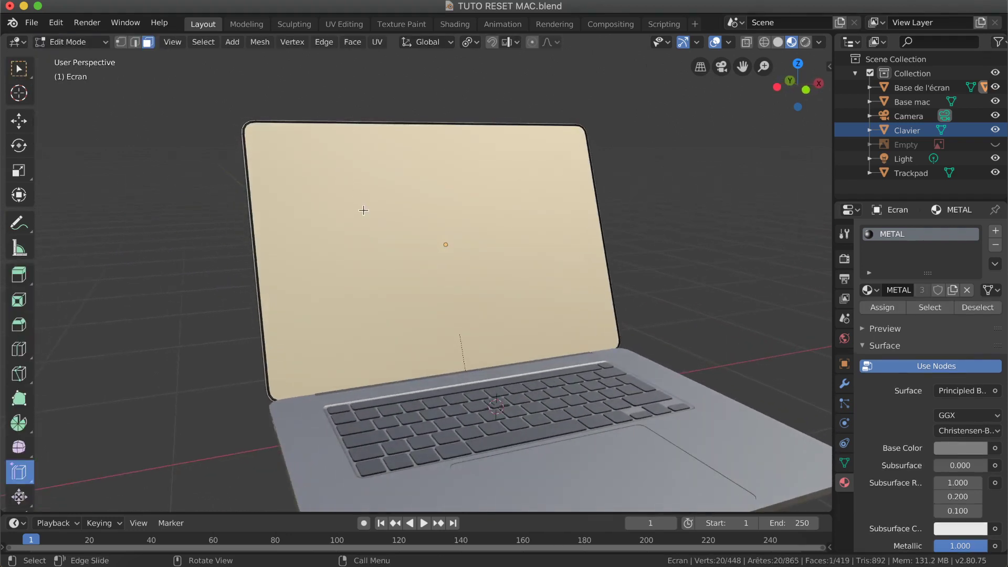
scroll(363, 210, "right", 5)
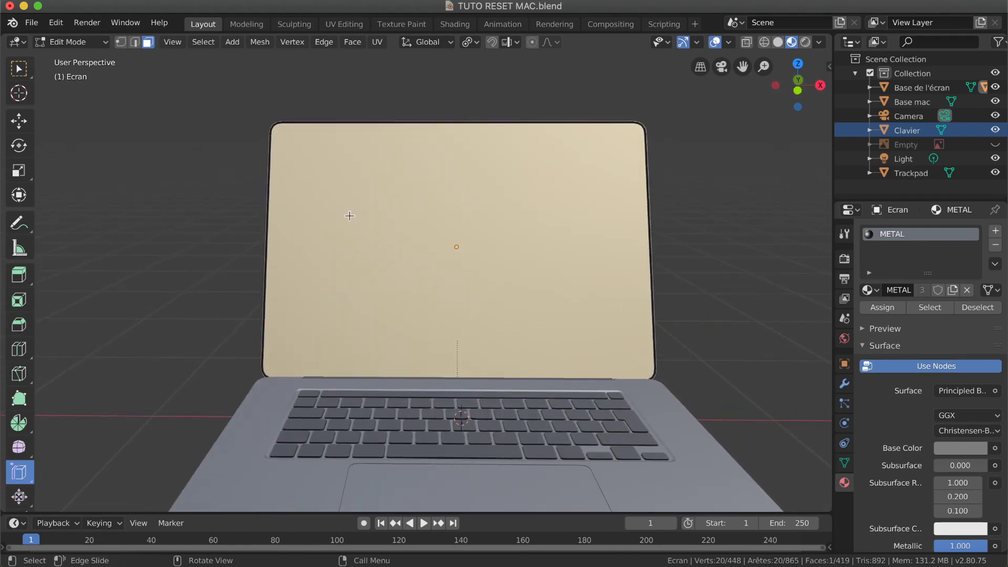
scroll(345, 226, "up", 5)
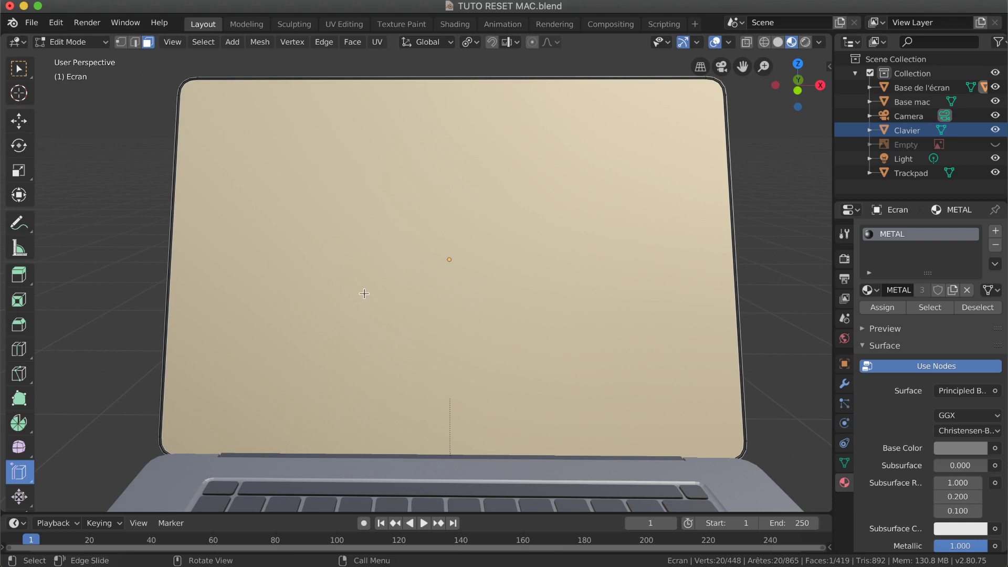
key("i")
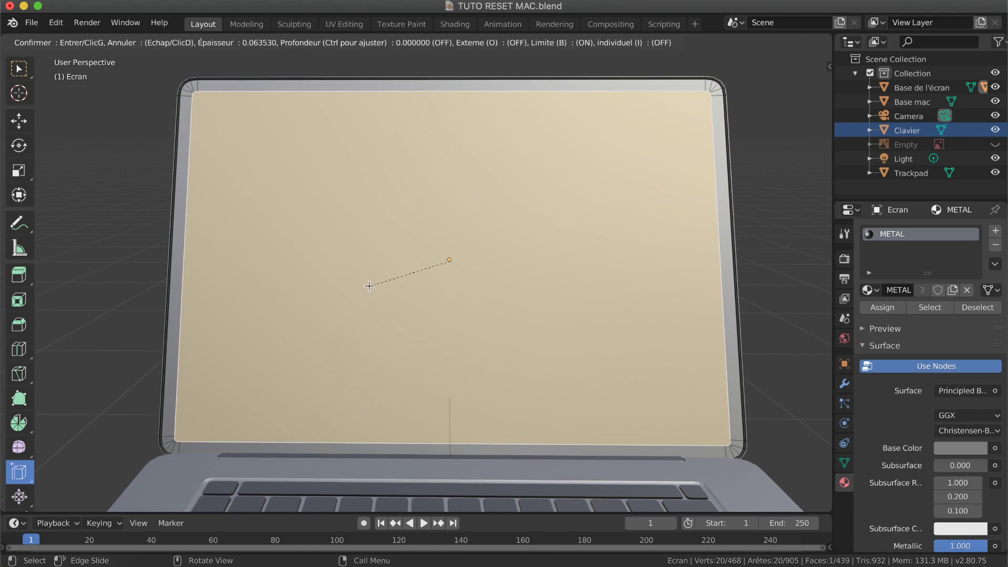
left_click(370, 285)
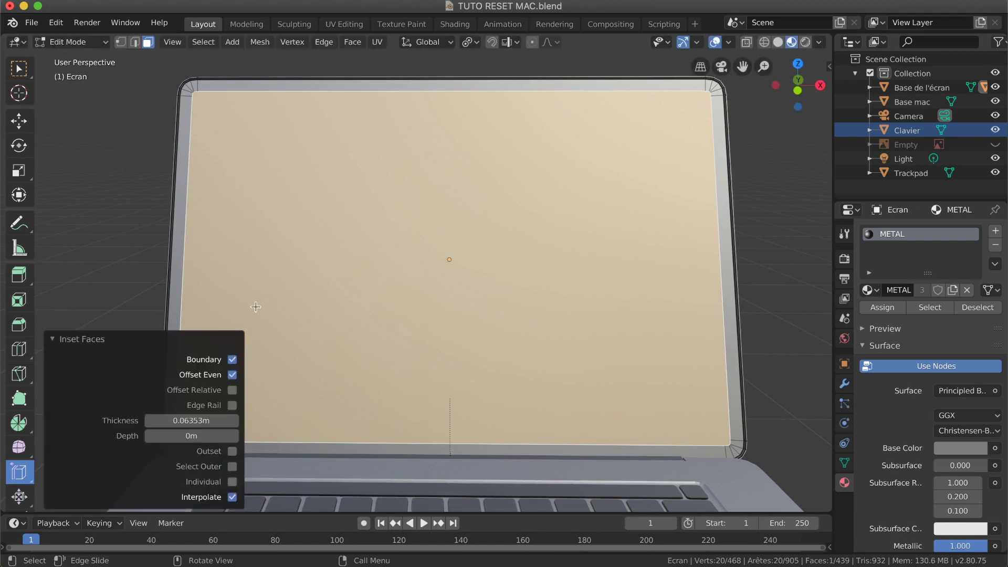
left_click(18, 68)
left_click(106, 162)
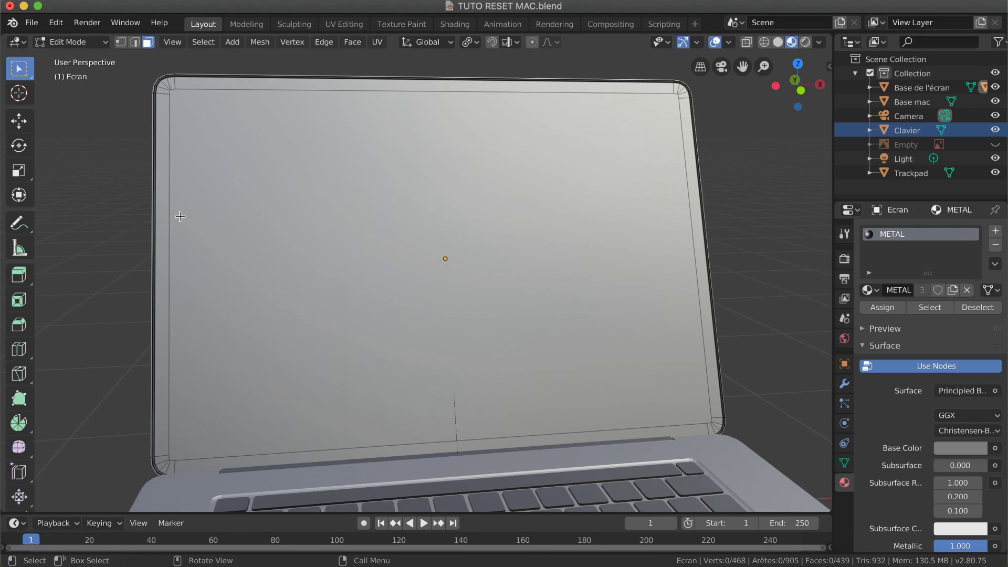
Select the bezel's left border, two of its top-left corner faces and its top border.
scroll(168, 204, "left", 10)
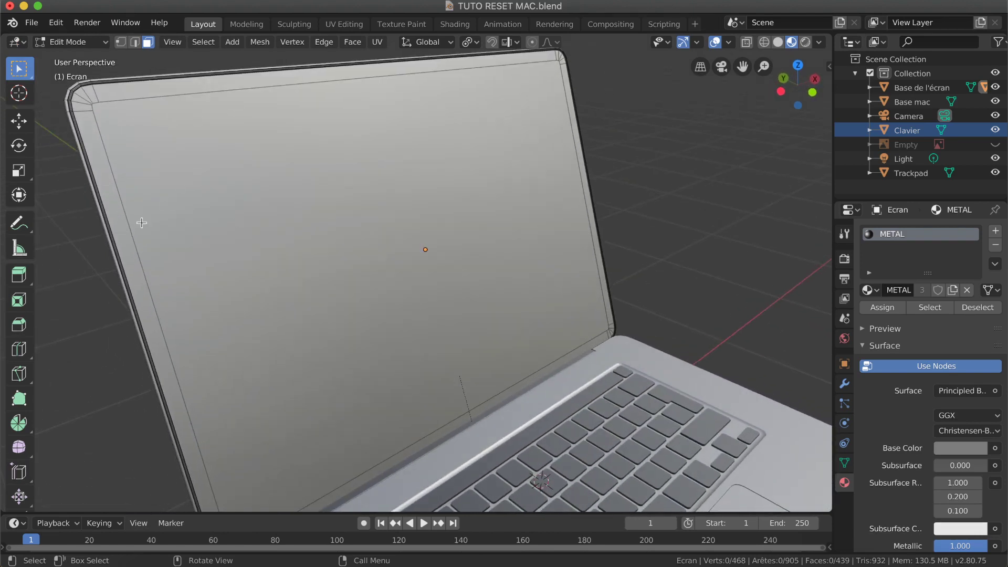
scroll(204, 203, "left", 5, "shift")
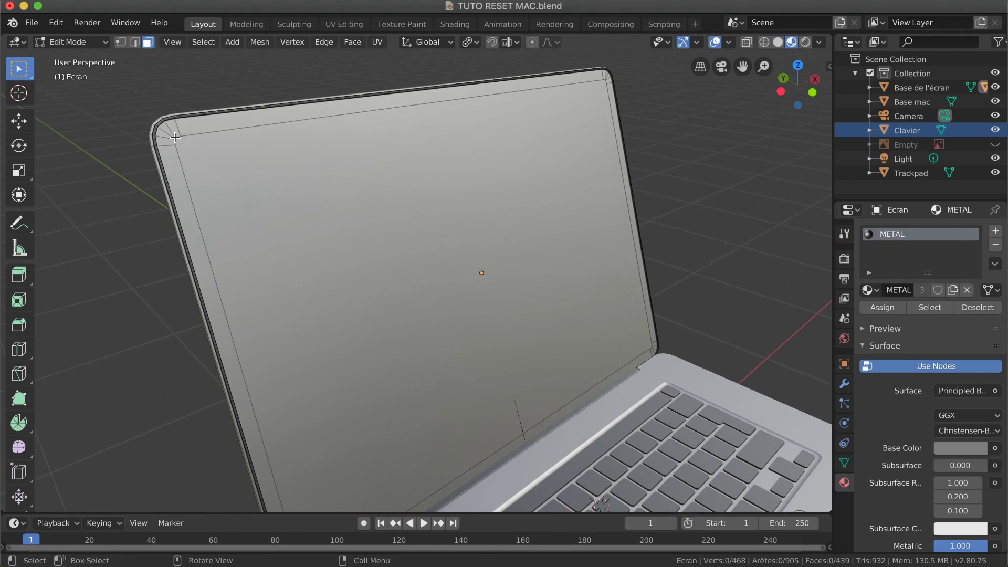
scroll(175, 138, "left", 3)
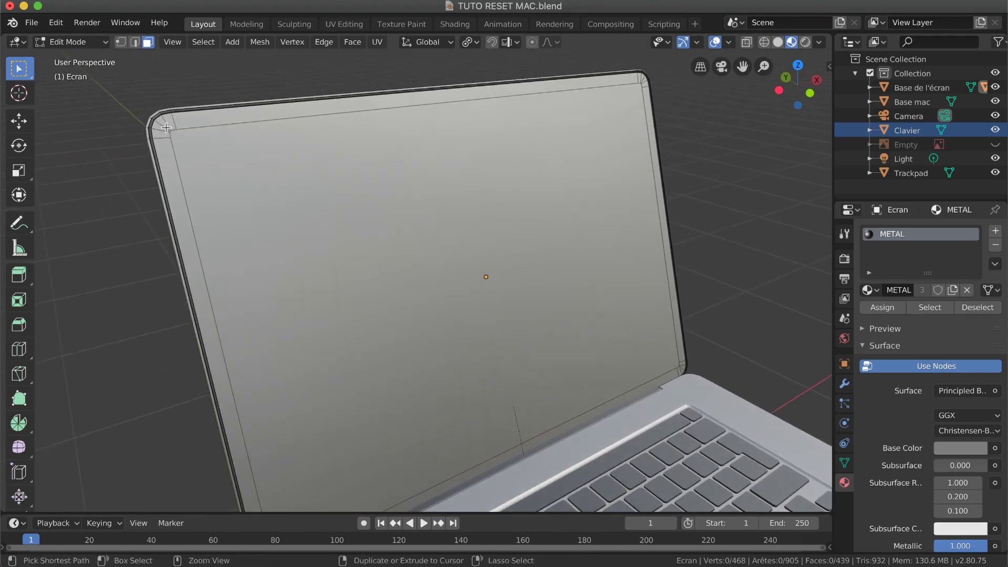
scroll(170, 136, "up", 5)
scroll(168, 128, "down", 3)
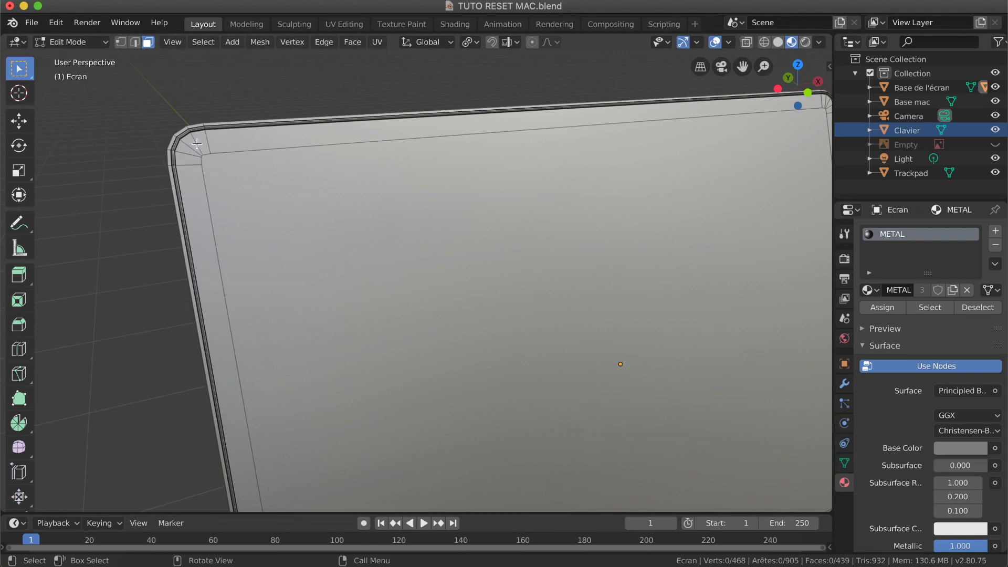
scroll(207, 178, "right", 4)
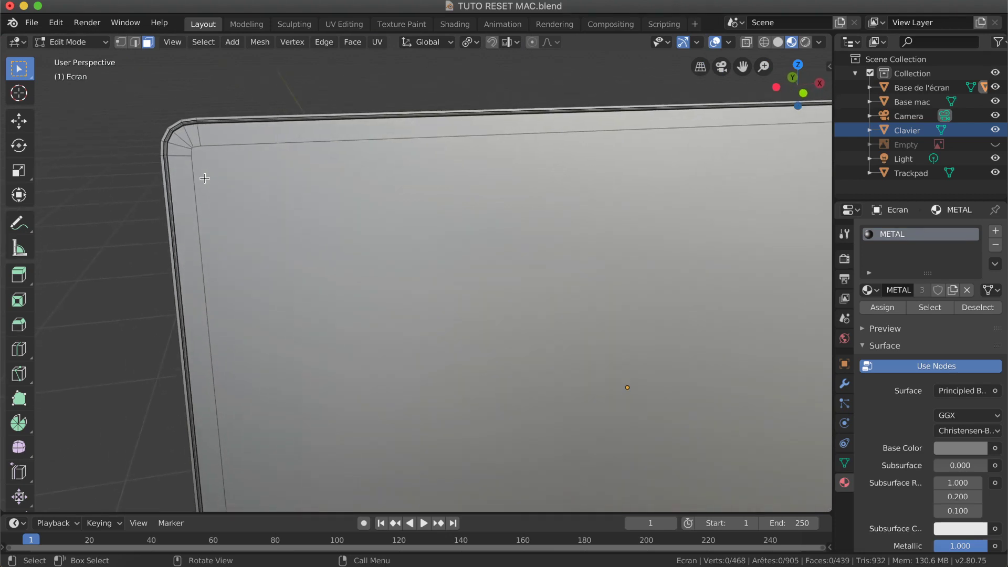
left_click(190, 179)
left_click(185, 151, "shift")
left_click(196, 135, "shift")
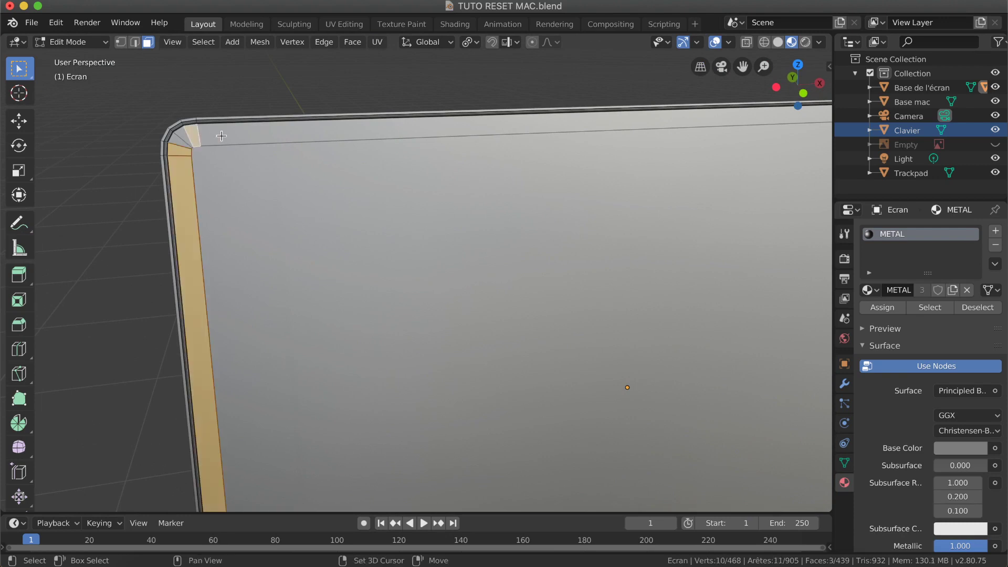
left_click(221, 135, "shift")
scroll(187, 144, "down", 2, "shift")
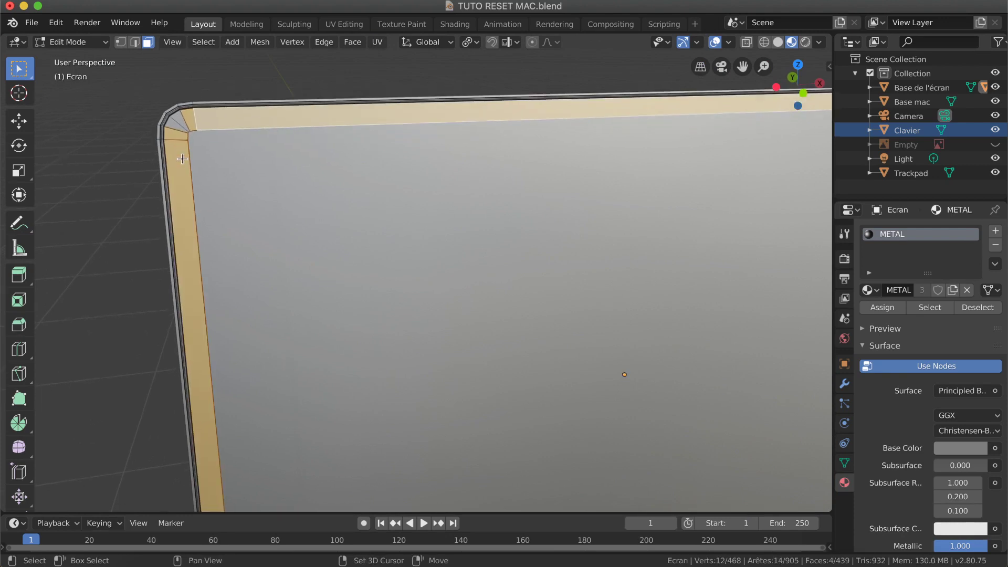
Add two top-right corner faces and the right border of the bezel to the face selection.
scroll(182, 159, "down", 3, "ctrl")
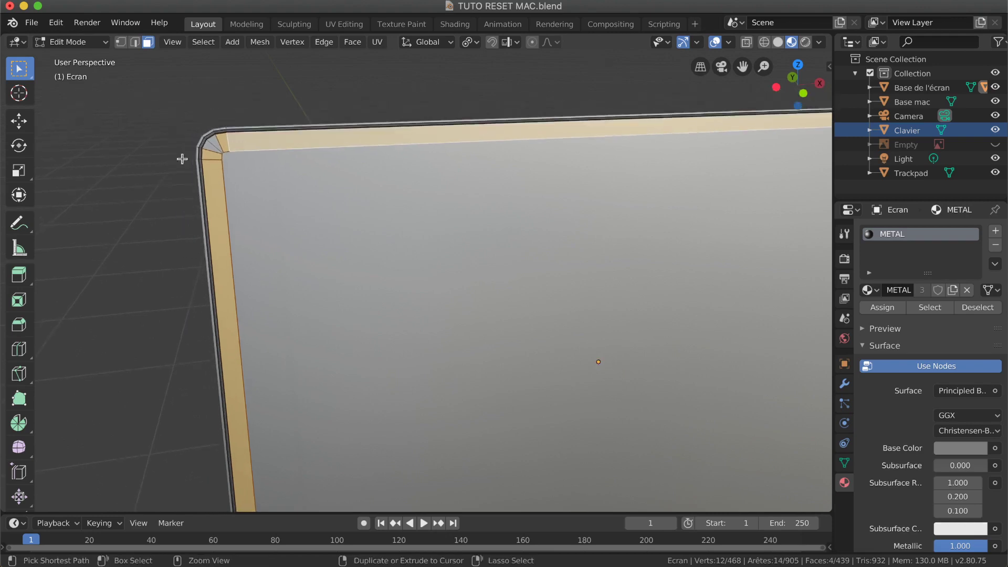
scroll(182, 158, "right", 5, "shift")
scroll(182, 159, "right", 5, "shift")
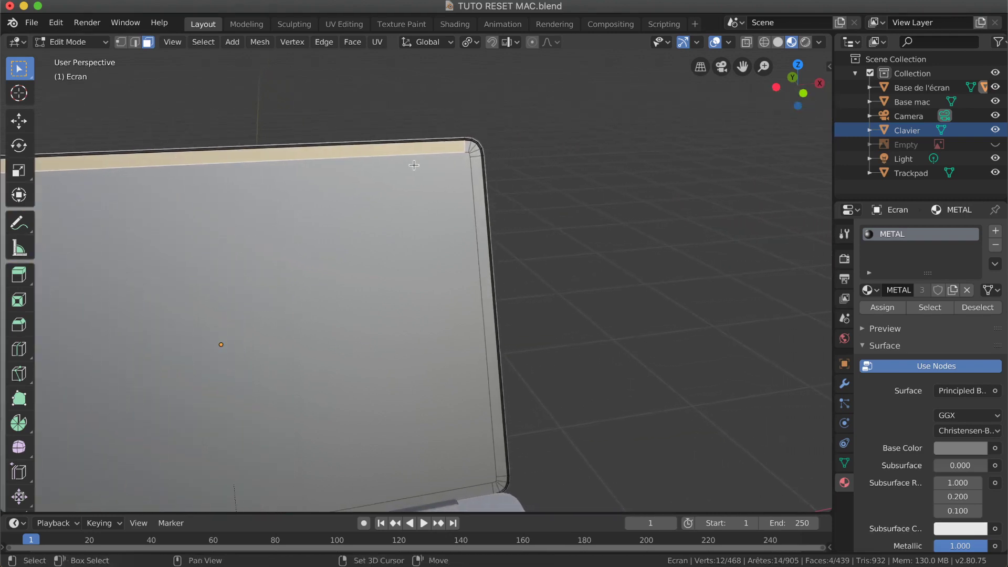
scroll(482, 144, "up", 3, "ctrl")
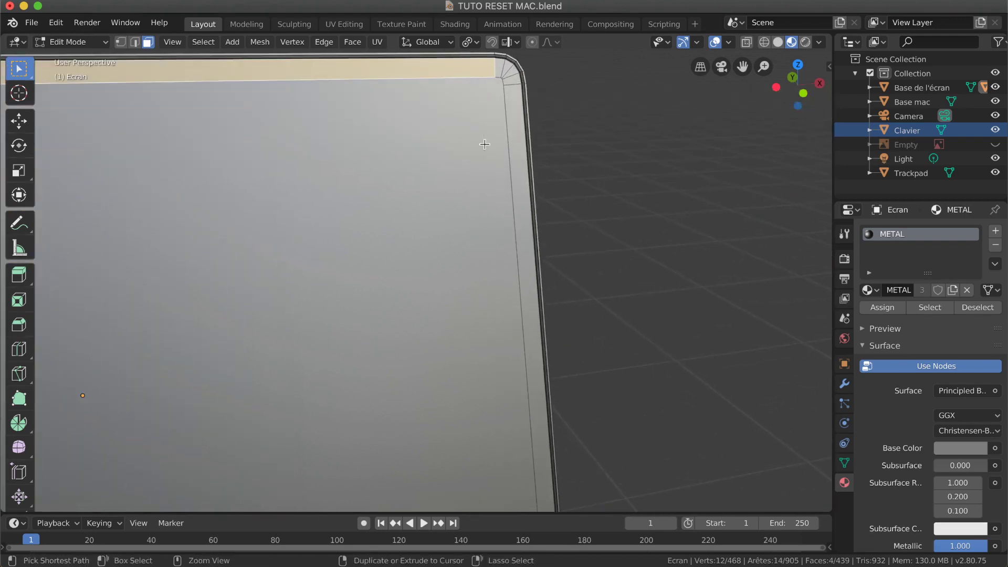
left_click(501, 72, "shift")
left_click(514, 83, "shift")
left_click(513, 113, "shift")
Add the bezel's bottom border and the neighbouring bottom-right and bottom-left corner faces to the selection.
scroll(514, 147, "down", 2, "ctrl")
scroll(514, 147, "down", 1, "ctrl")
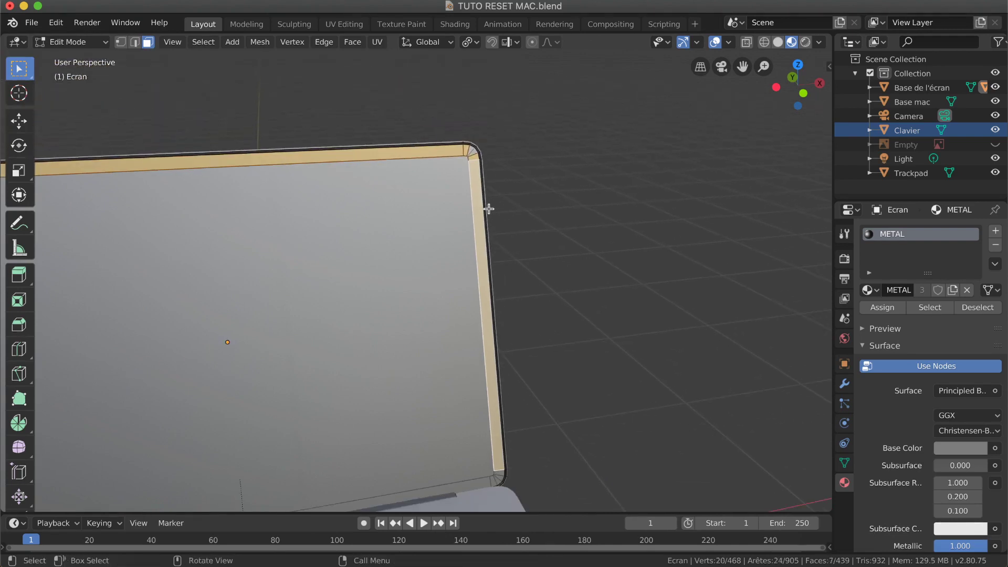
scroll(519, 342, "down", 1, "ctrl")
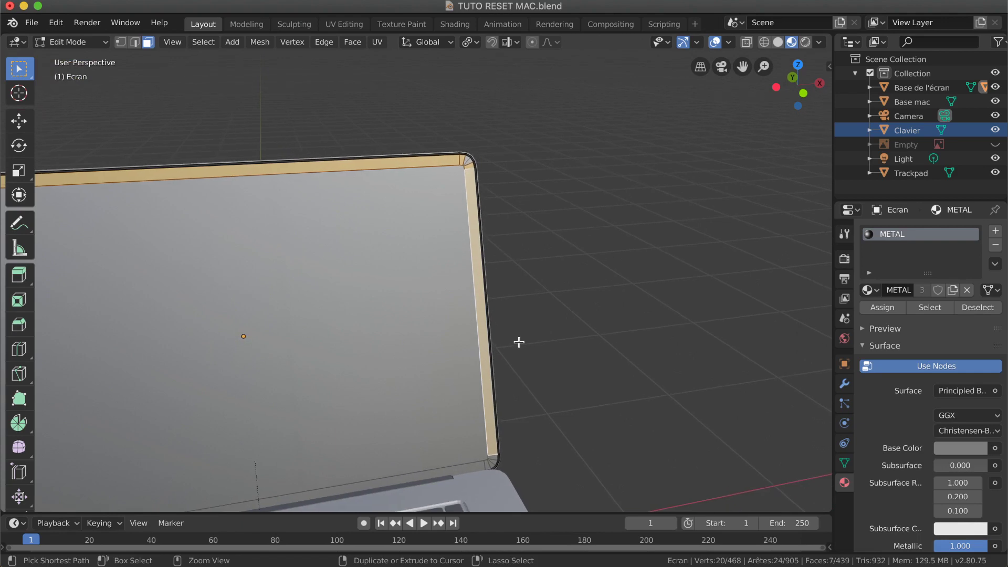
scroll(519, 342, "up", 2, "ctrl")
scroll(519, 342, "down", 5, "shift")
scroll(519, 343, "down", 3, "shift")
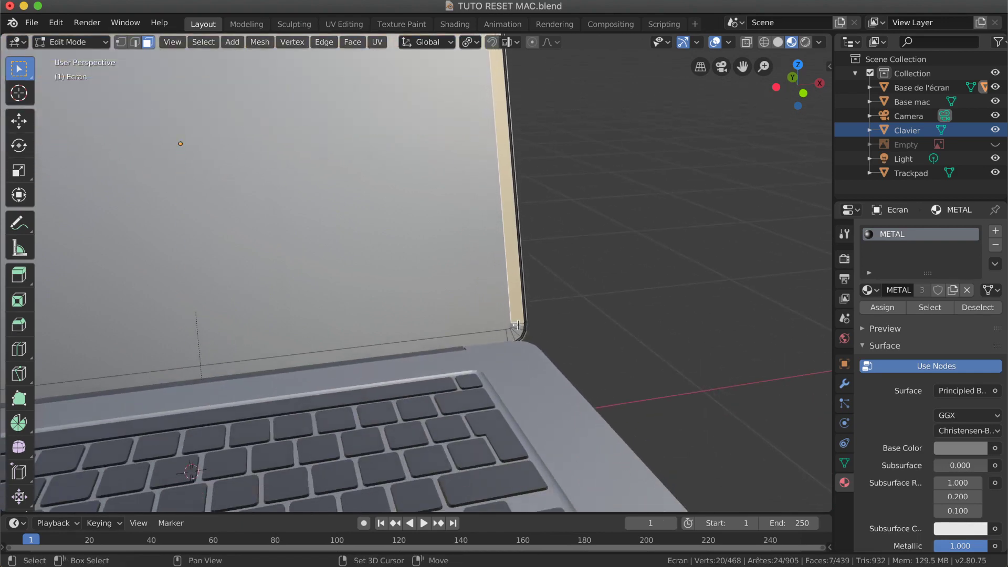
left_click(505, 334, "shift")
scroll(501, 336, "up", 8, "ctrl")
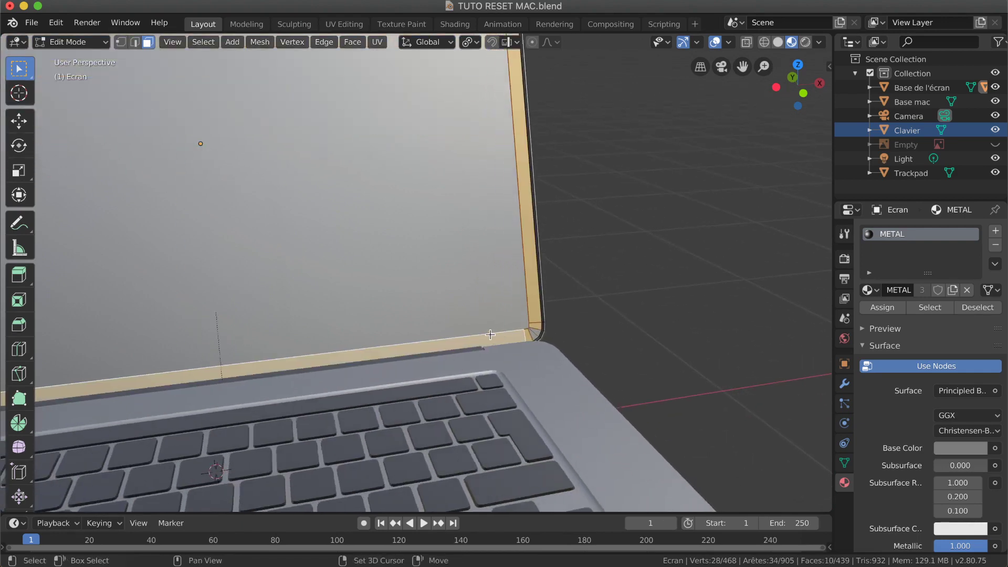
left_click(316, 429, "shift")
left_click(316, 419, "shift")
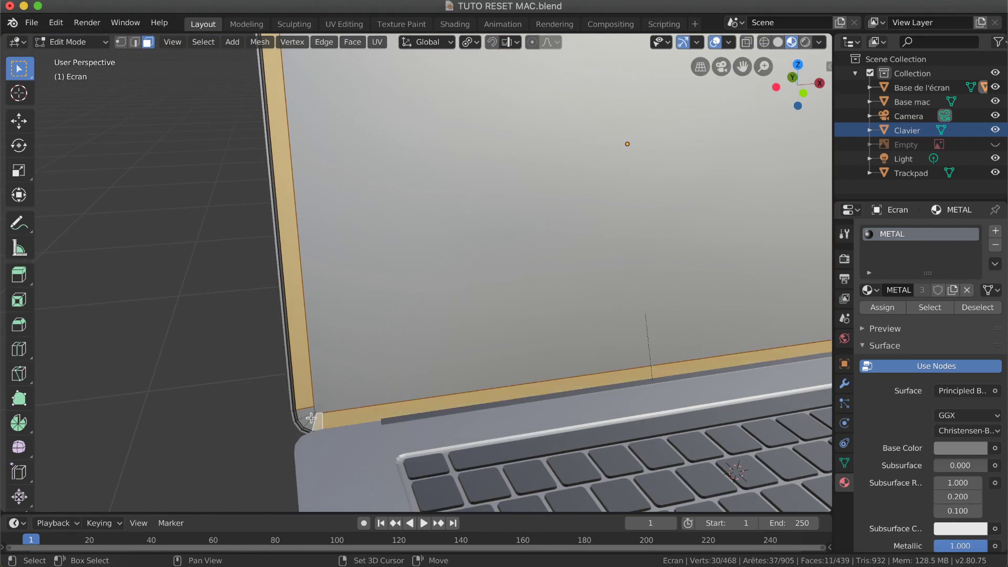
left_click(304, 412, "shift")
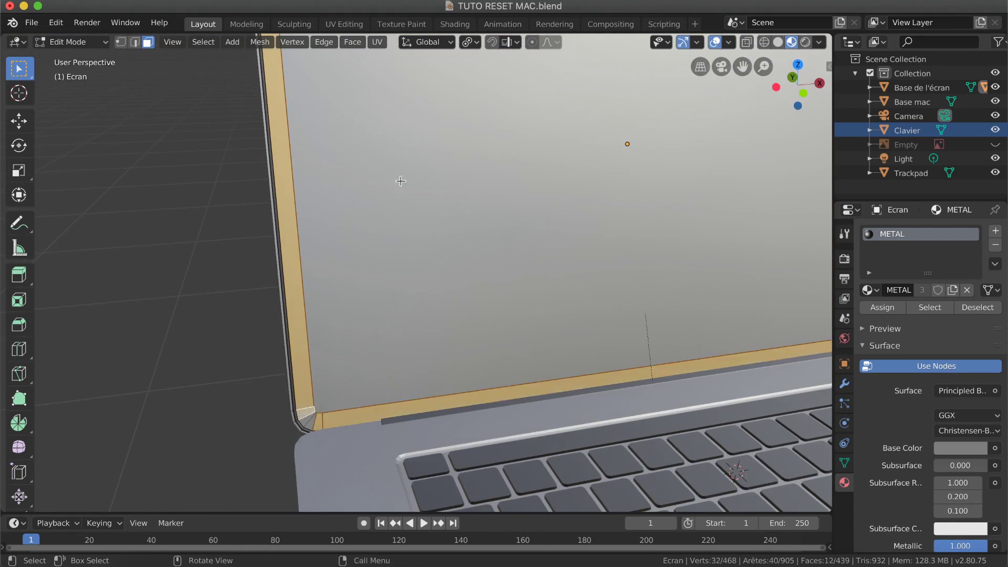
key("x")
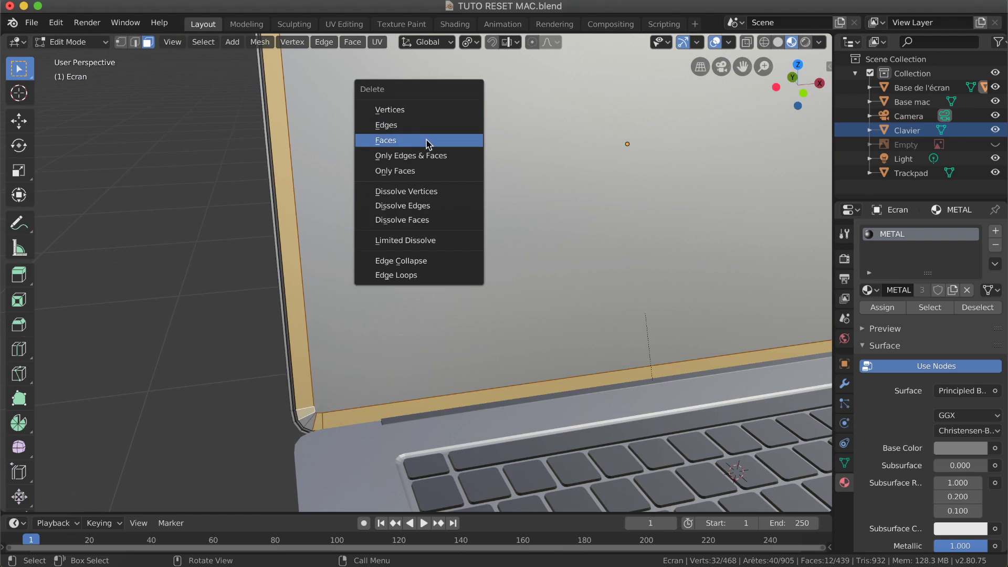
left_click(439, 206)
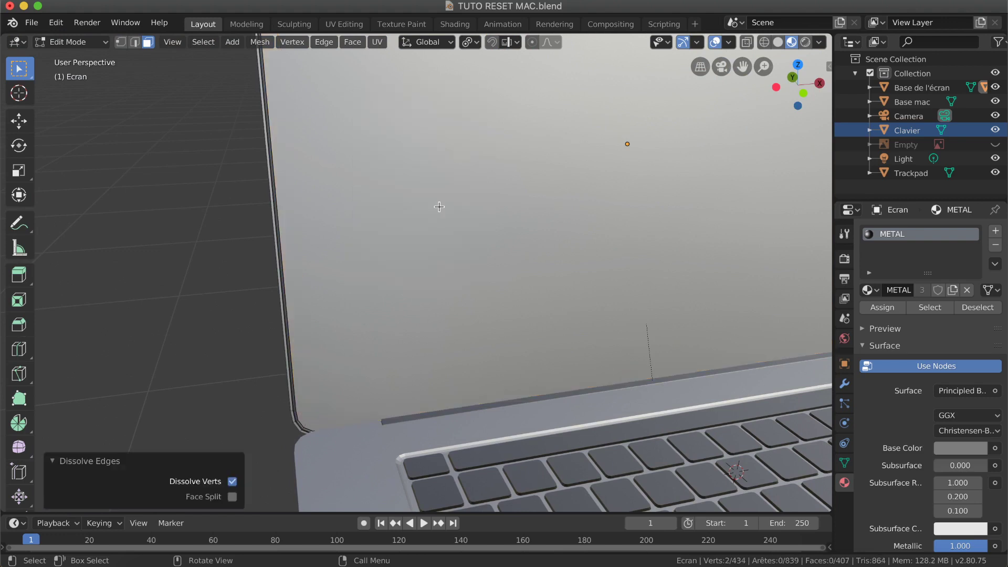
key("ctrl+z")
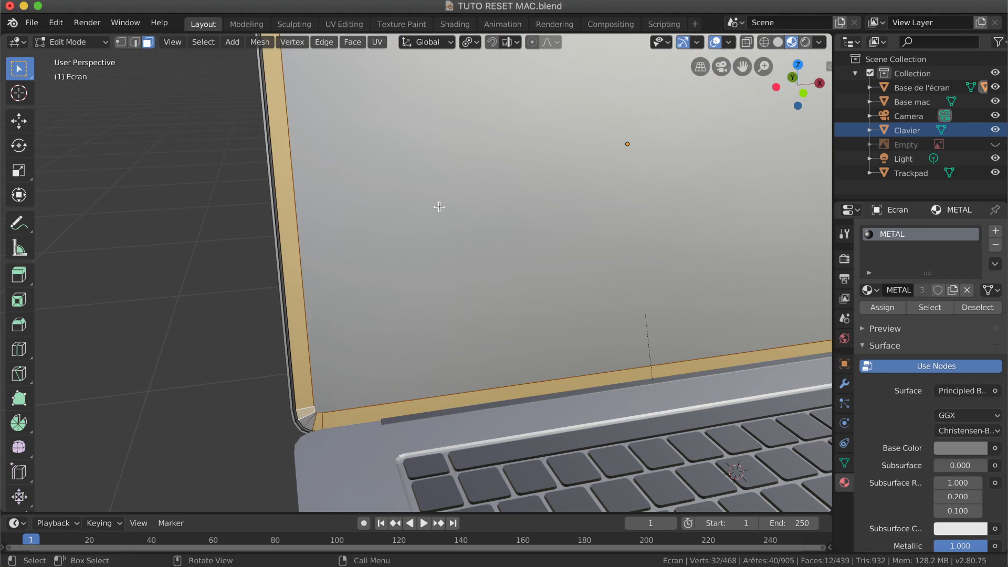
Merge the selected adjoining bezel faces with Dissolve Faces.
key("x")
left_click(440, 219)
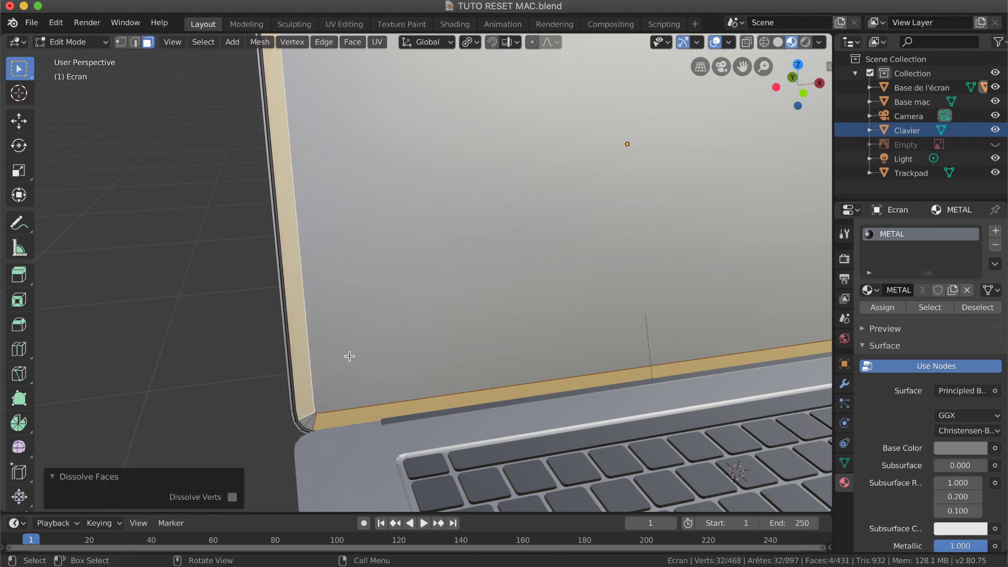
Select the bezel's left border with an adjacent corner face at its bottom and top ends, merge them with Dissolve Faces and deselect.
left_click(304, 416)
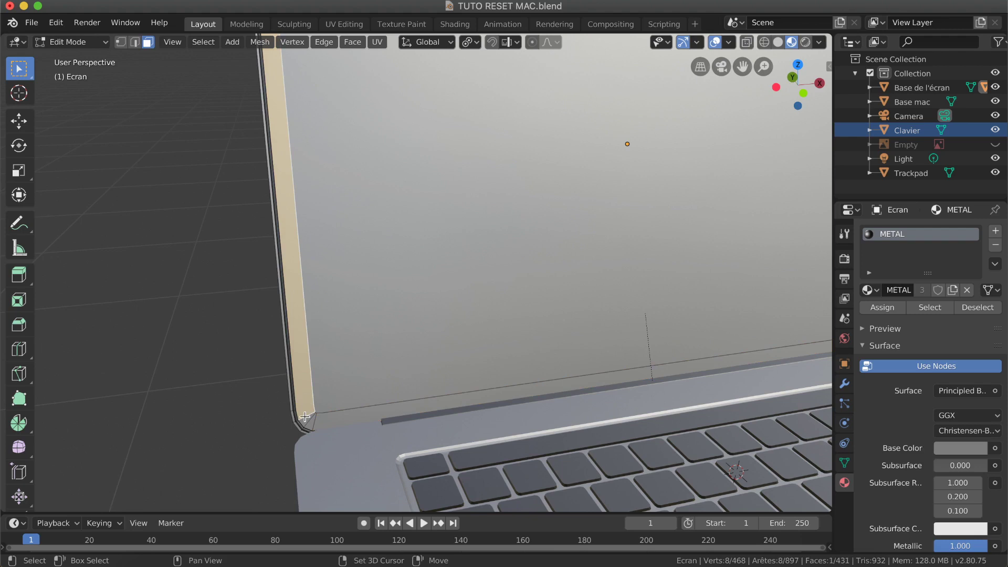
left_click(305, 421, "shift")
key("KP_Decimal")
scroll(310, 381, "up", 10)
scroll(309, 381, "up", 8, "shift")
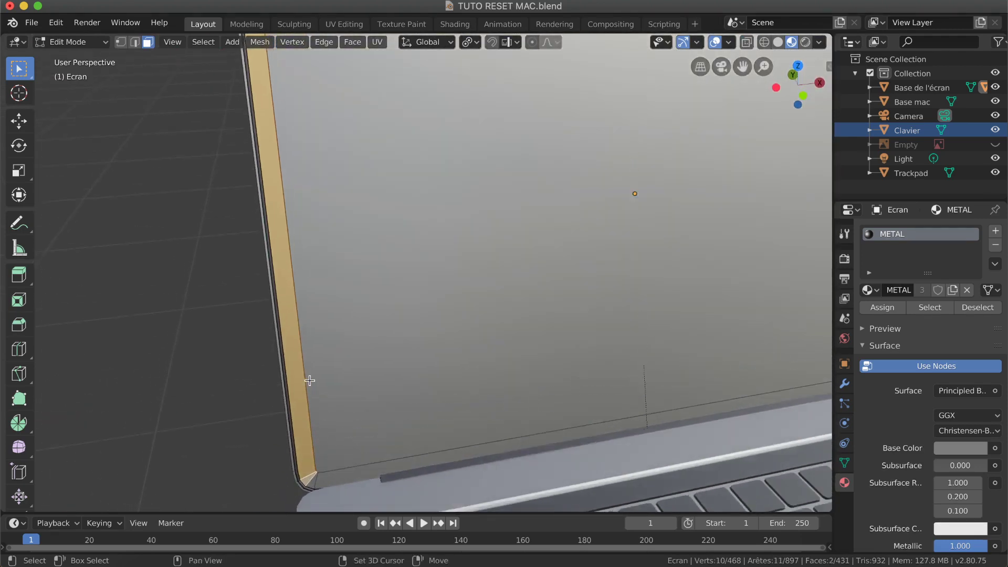
scroll(309, 381, "up", 3, "shift")
left_click(243, 143, "shift")
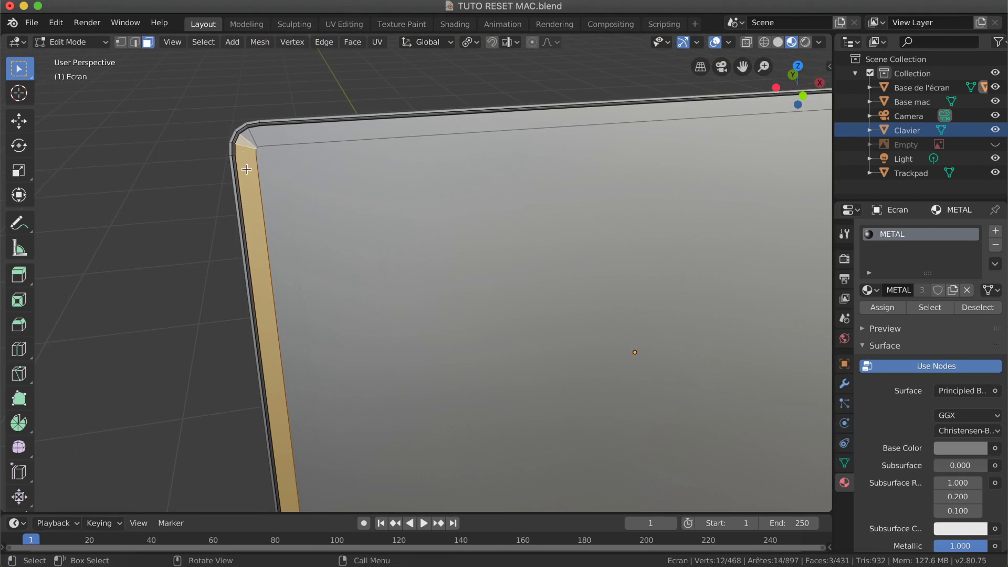
key("x")
left_click(248, 168)
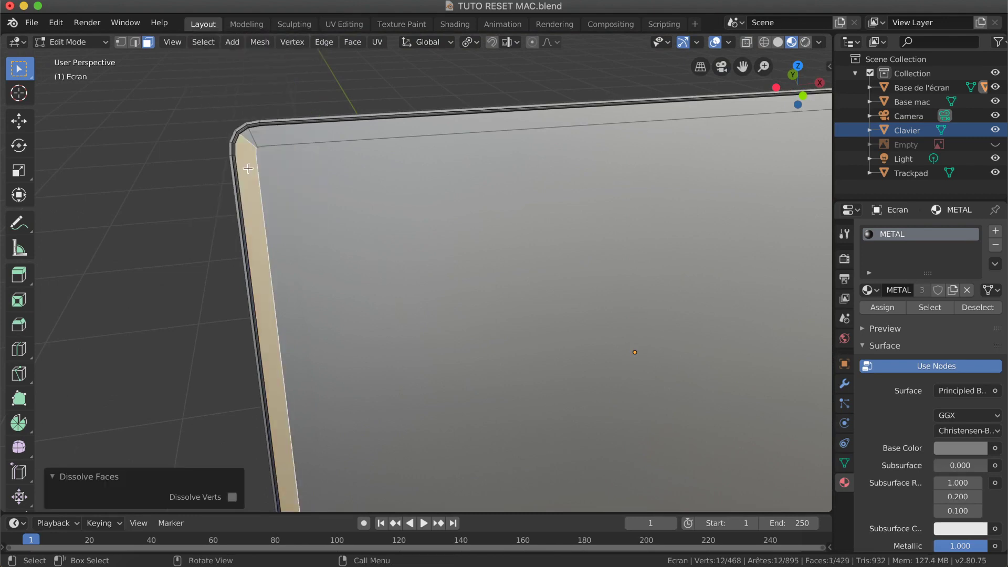
left_click(192, 173)
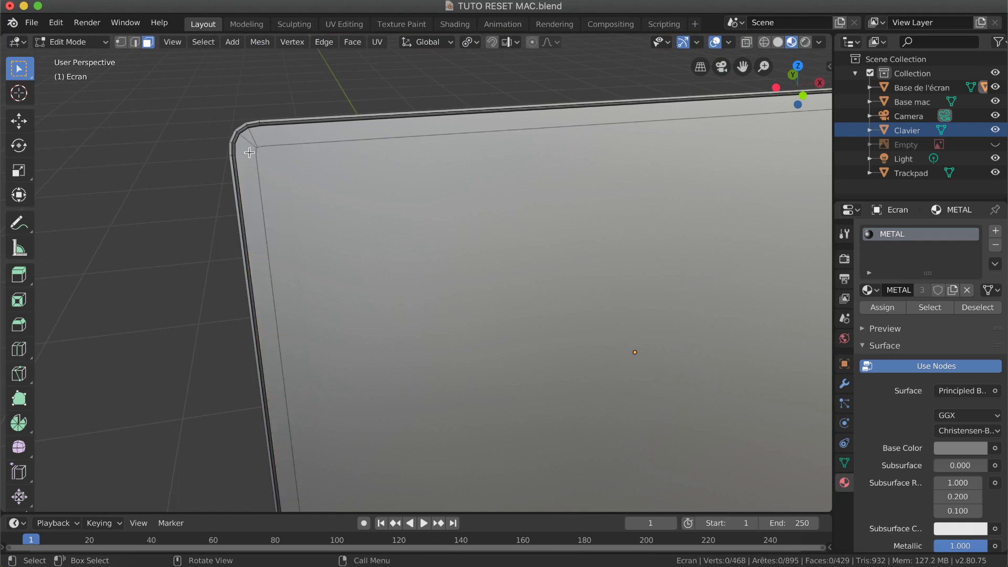
scroll(249, 152, "up", 3)
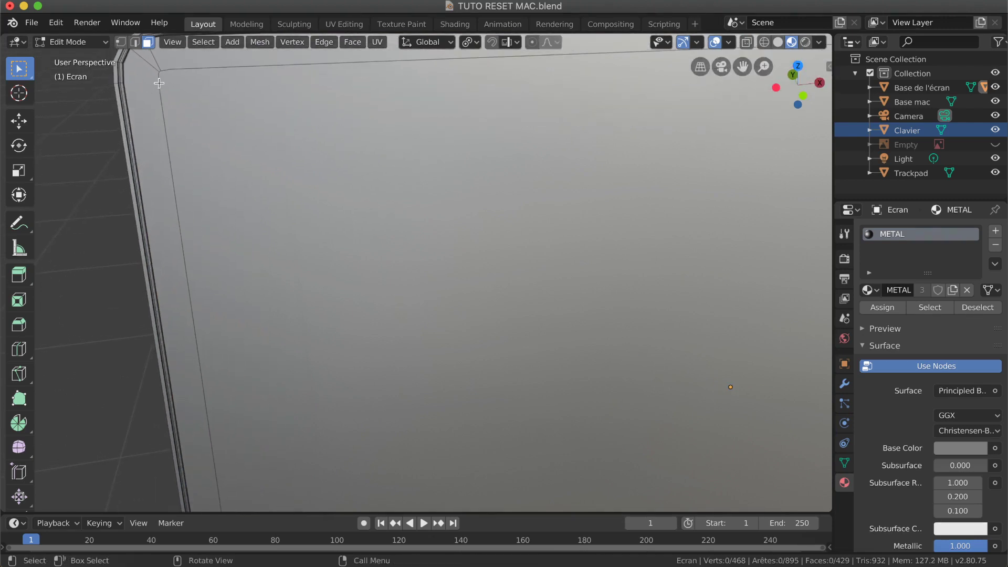
Try to dissolve the two vertices flanking the bezel's inner top-left corner with Dissolve Vertices, and undo it.
left_click(163, 102)
scroll(162, 108, "down", 5)
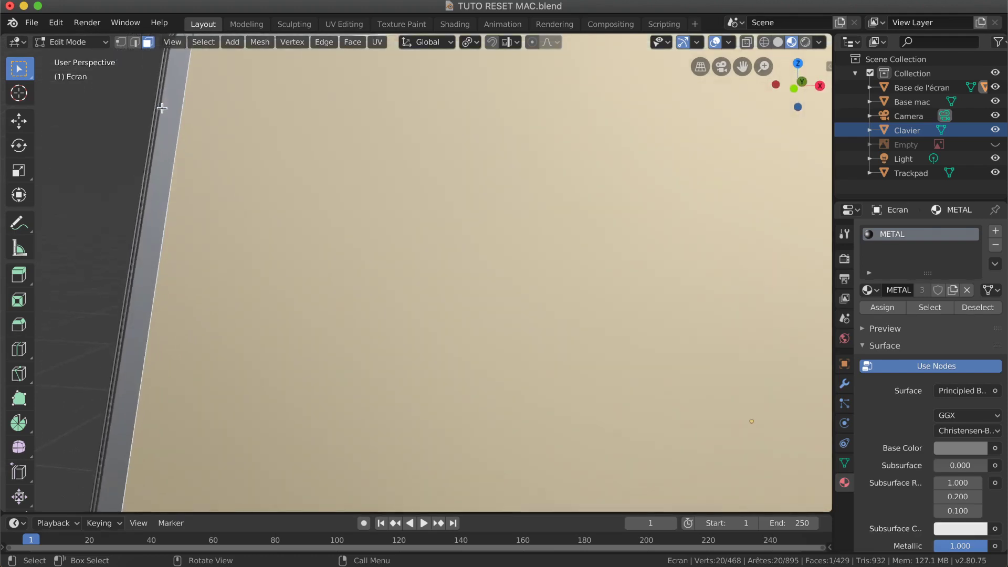
scroll(162, 108, "up", 5)
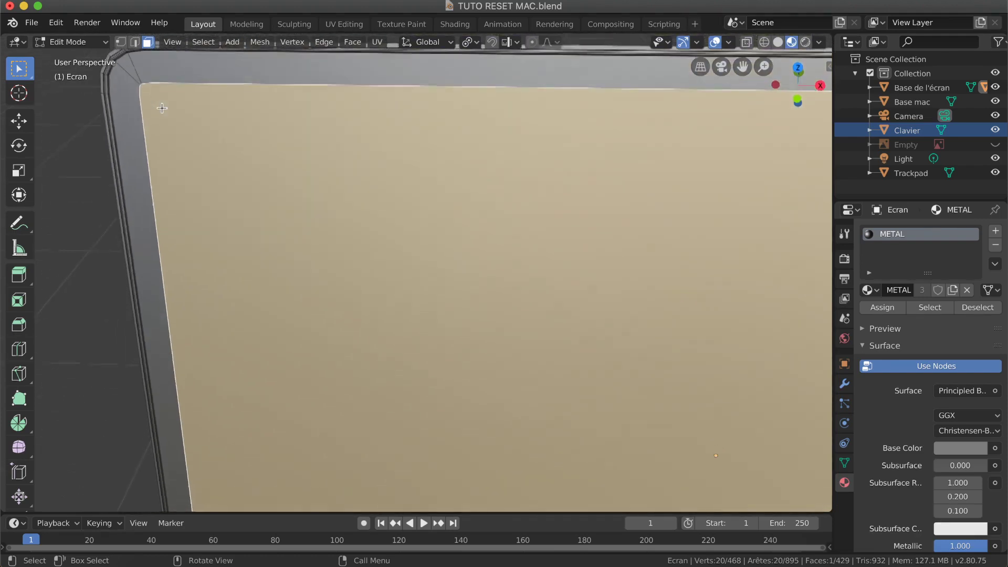
left_click(121, 42)
scroll(144, 106, "down", 2)
scroll(145, 106, "left", 3)
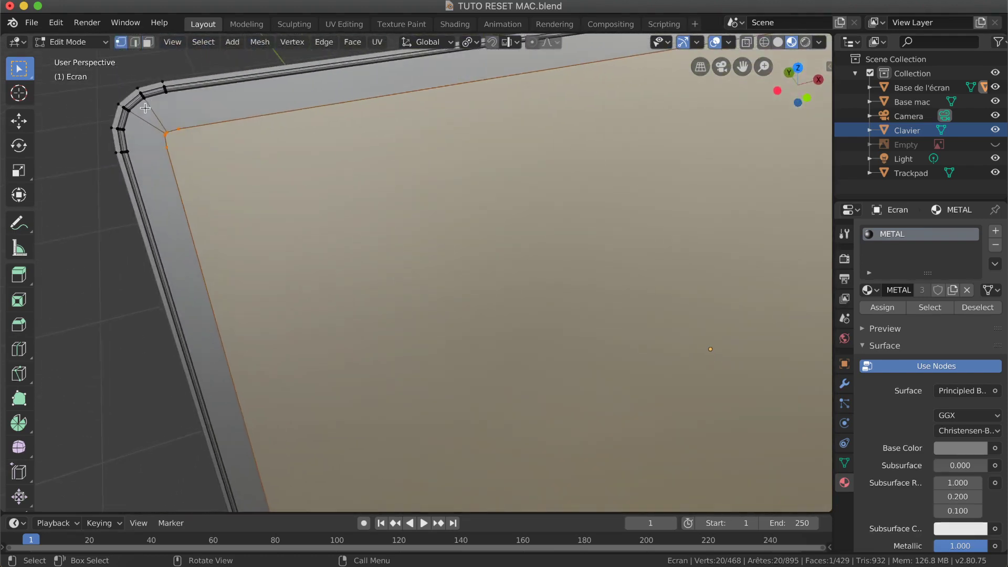
left_click(166, 149)
key("shift")
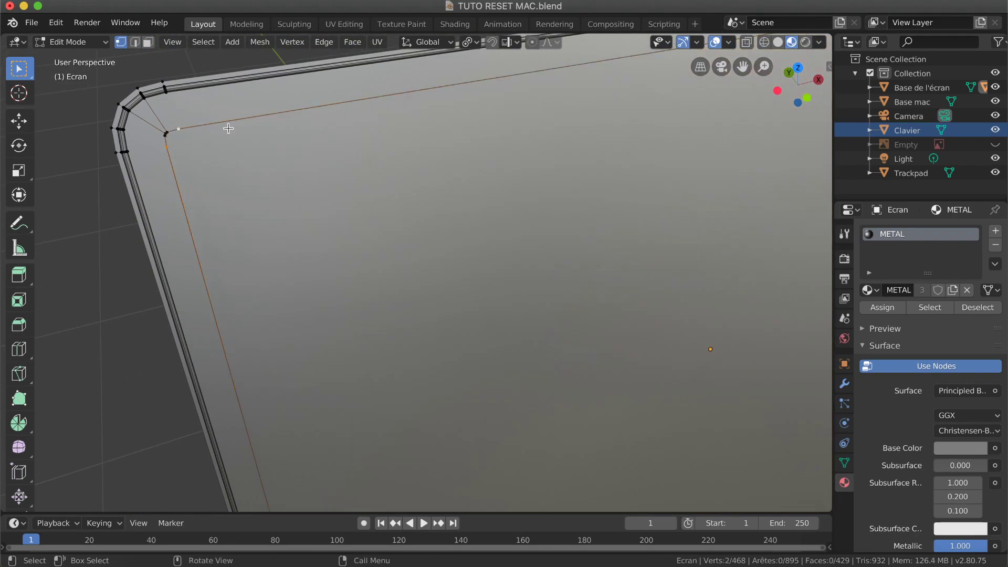
key("x")
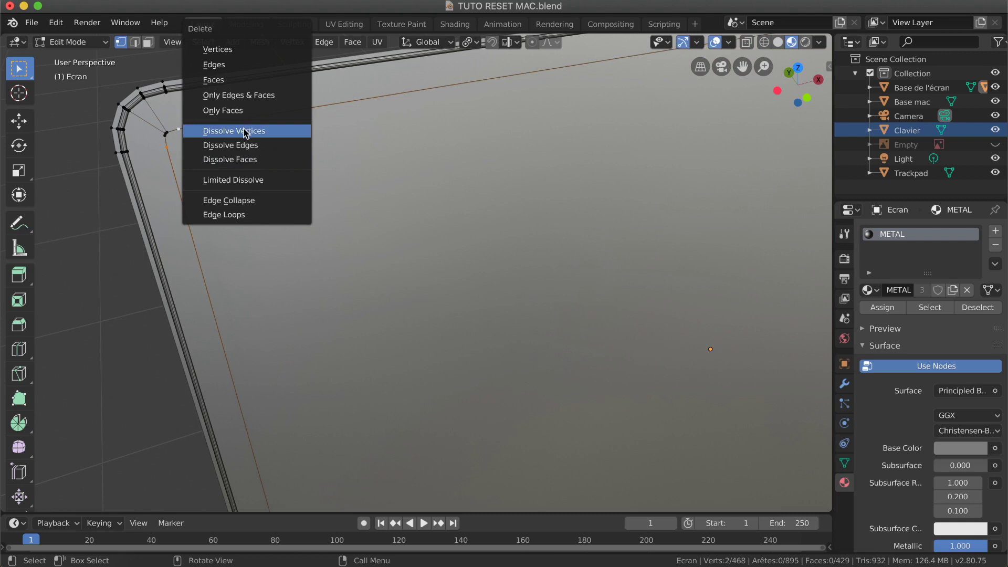
left_click(244, 133)
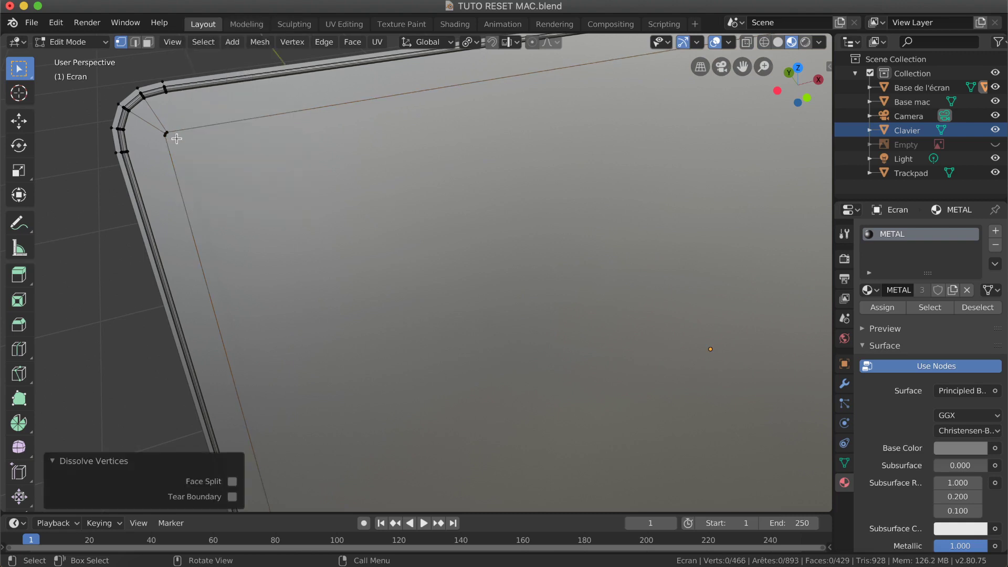
key("super+z")
left_click(85, 133)
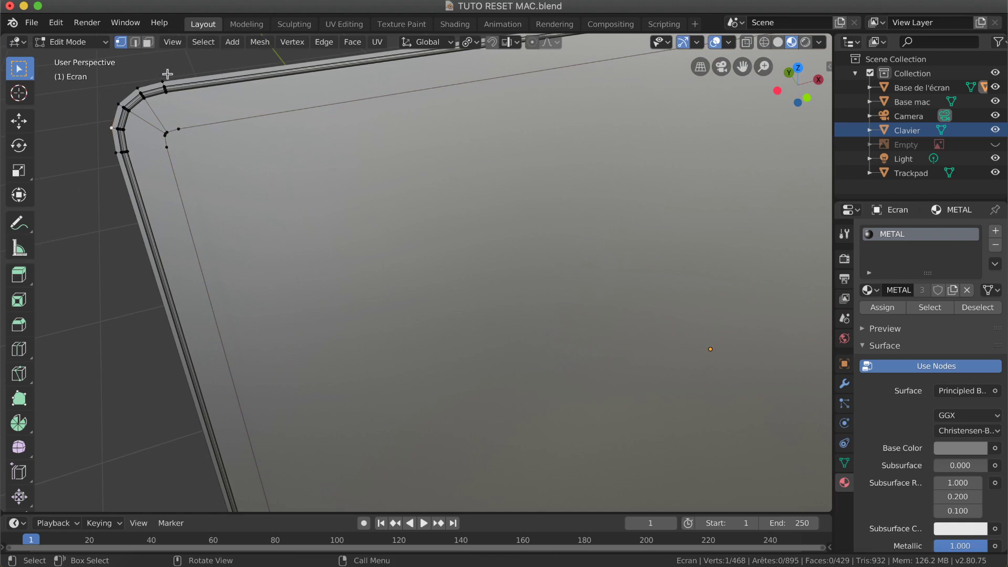
Select the bezel's top border with an adjacent corner face at each end and merge them with Dissolve Faces.
left_click(149, 42)
scroll(179, 153, "down", 2)
scroll(179, 153, "down", 1)
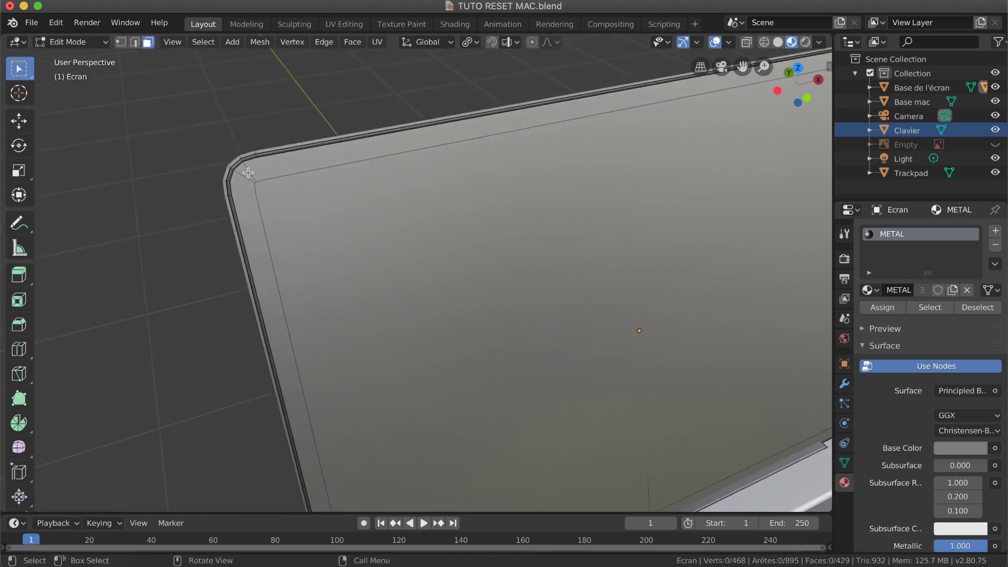
left_click(281, 171, "alt")
scroll(282, 170, "right", 10, "shift")
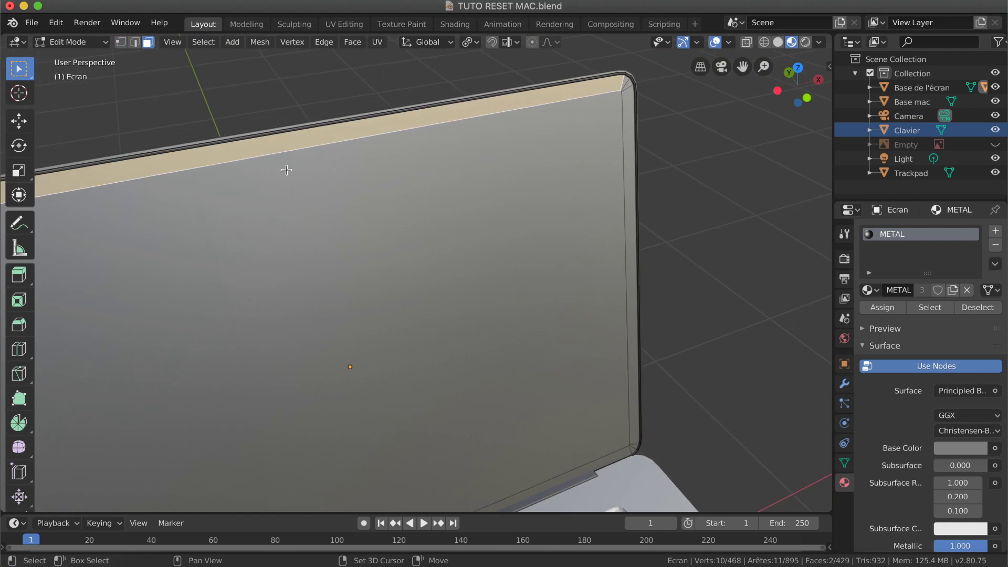
left_click(625, 80, "shift")
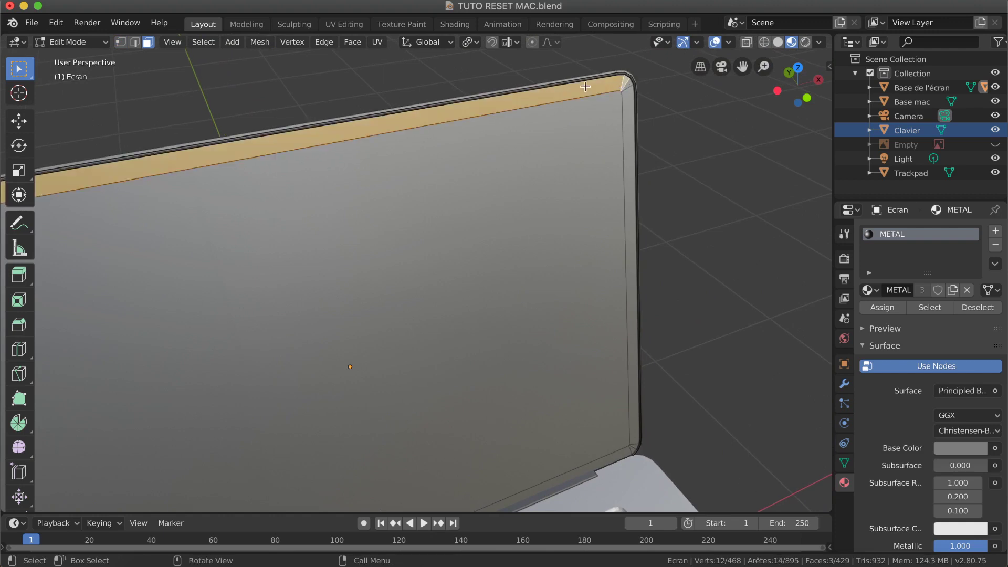
scroll(584, 86, "left", 8, "shift")
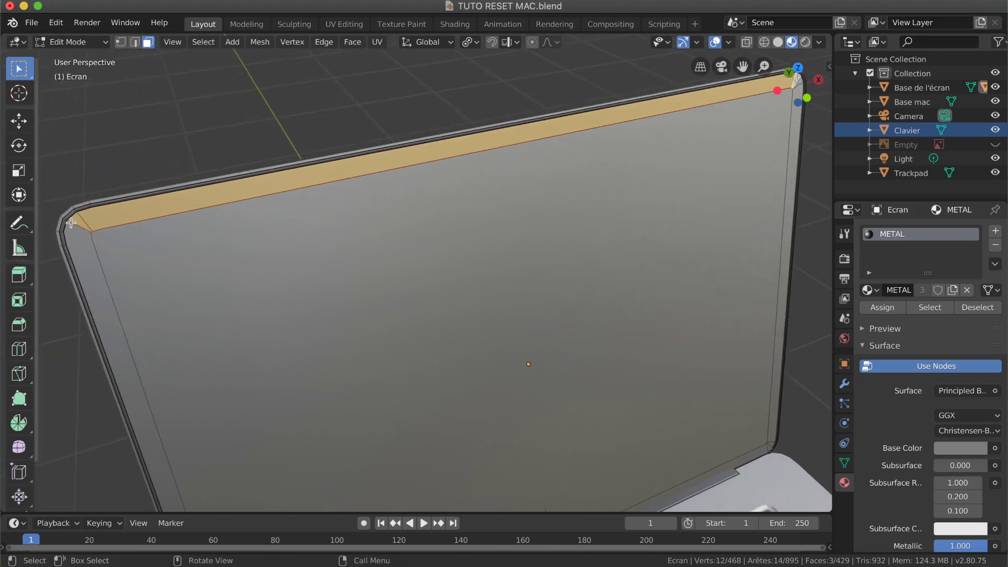
scroll(126, 221, "left", 5)
scroll(126, 220, "right", 6)
scroll(126, 220, "right", 3, "shift")
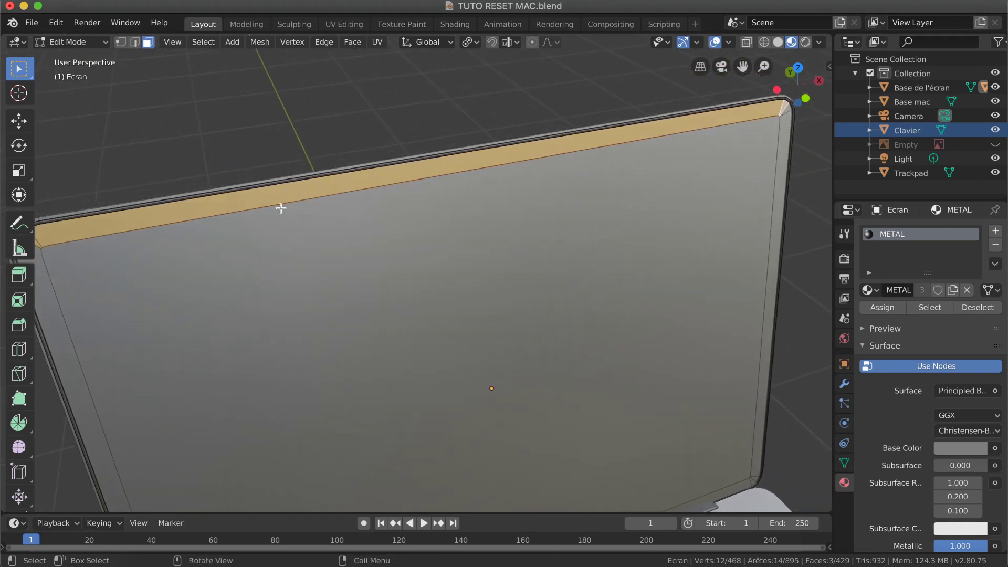
key("x")
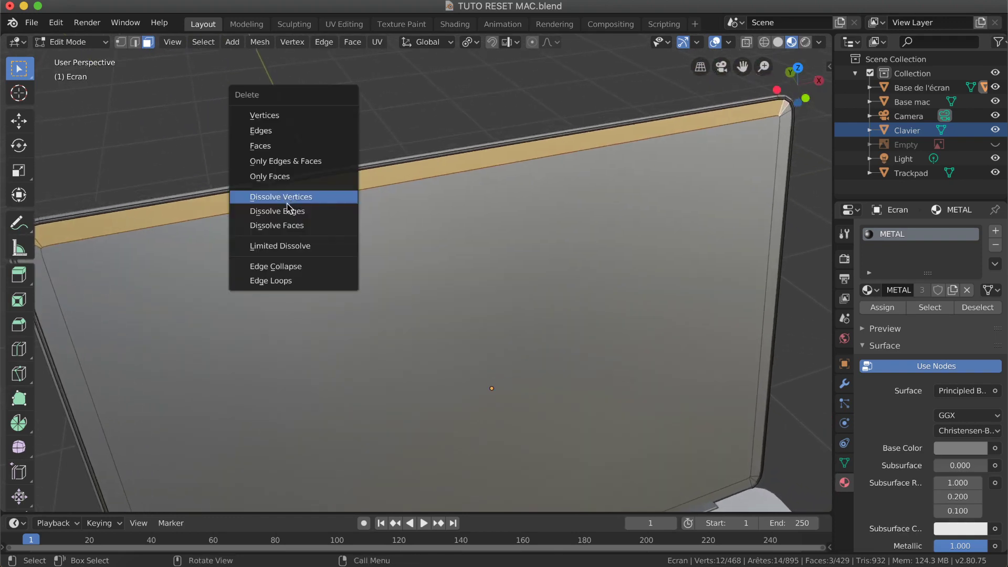
left_click(287, 224)
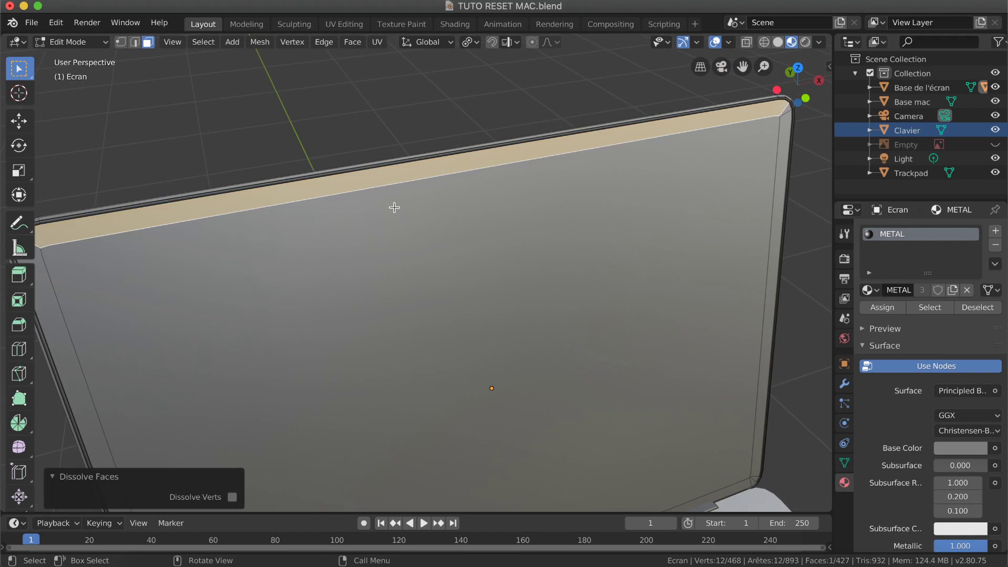
Select the bezel's right border with its top and bottom corner faces and merge them with Dissolve Faces.
scroll(395, 208, "right", 10, "shift")
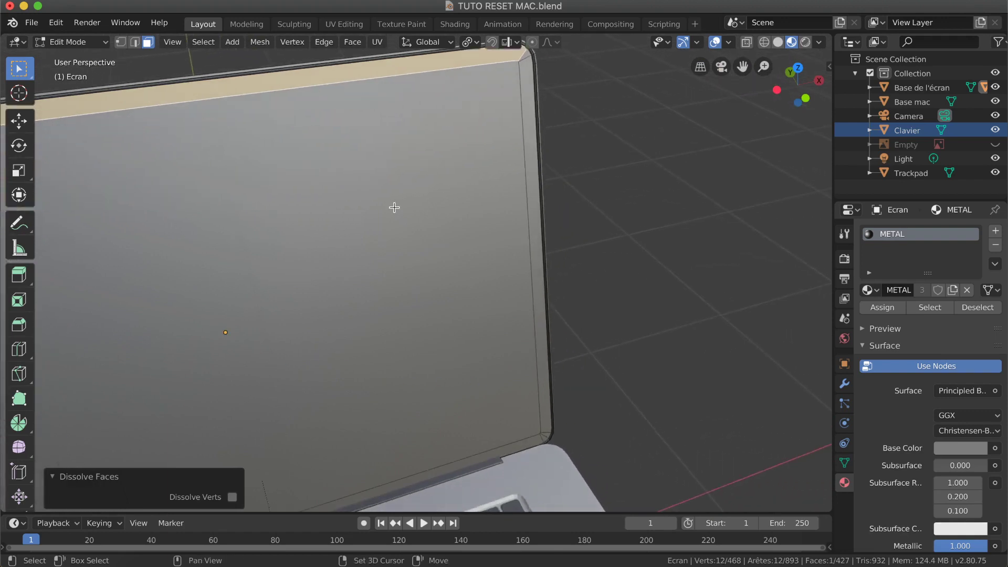
left_click(546, 82, "shift")
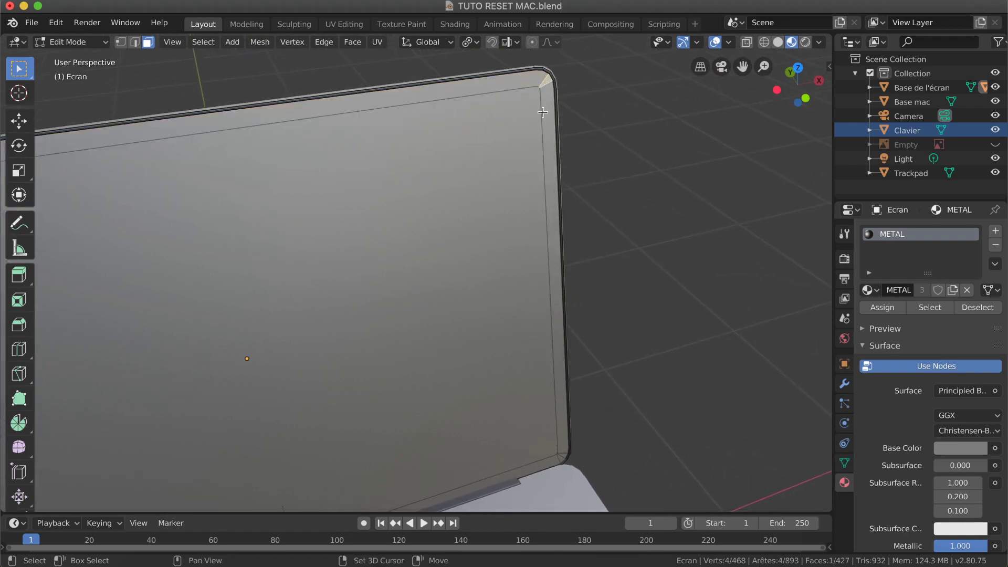
left_click(550, 128, "shift")
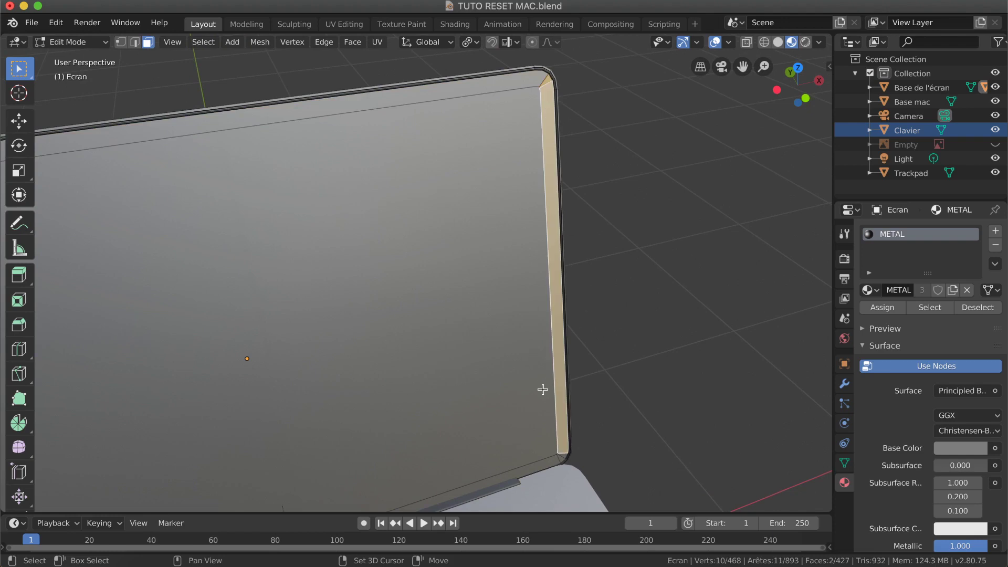
left_click(564, 455, "shift")
key("x")
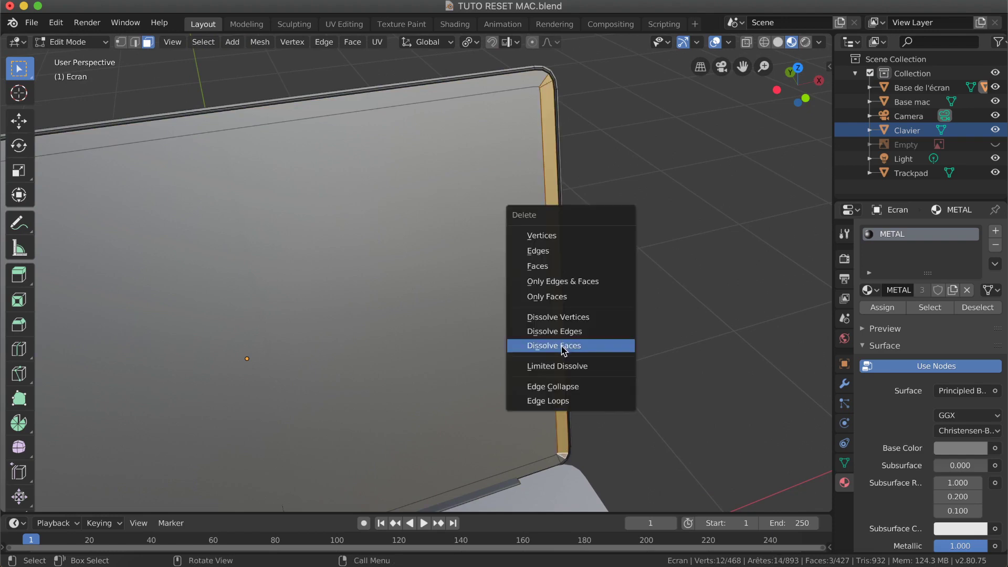
left_click(555, 346)
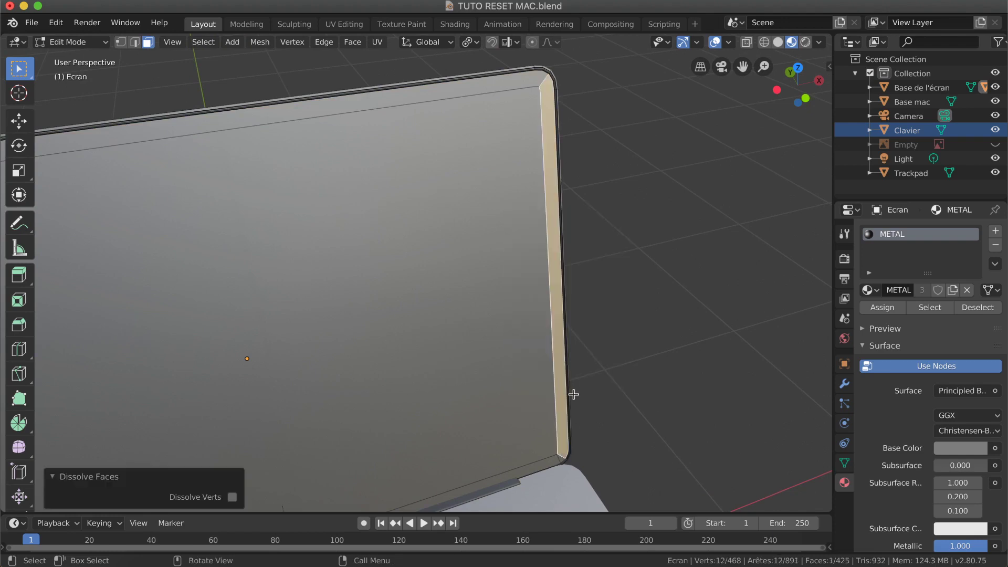
Select the bezel's bottom border with the small corner face at each end and merge them with Dissolve Faces.
scroll(576, 379, "down", 10, "shift")
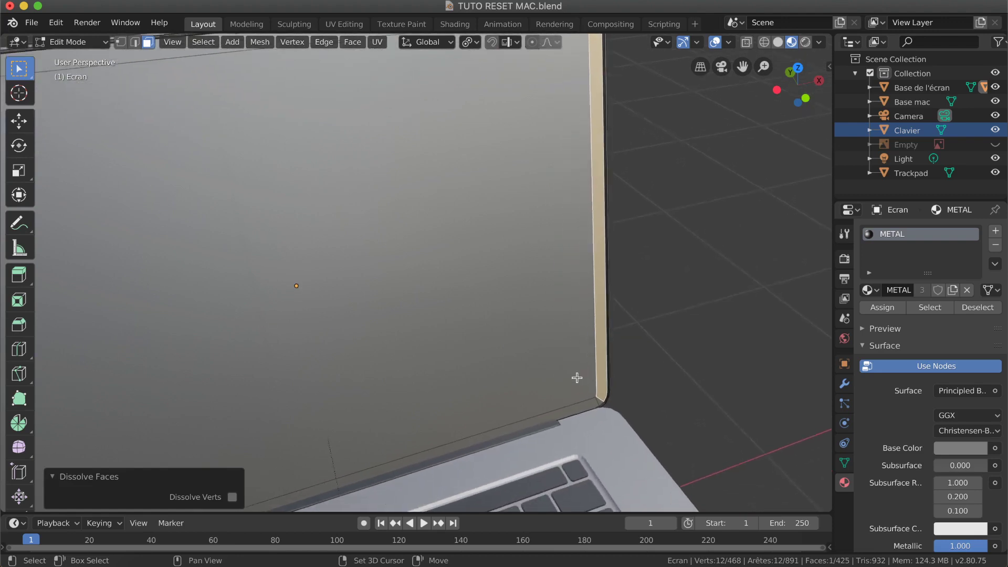
scroll(579, 376, "down", 2, "ctrl")
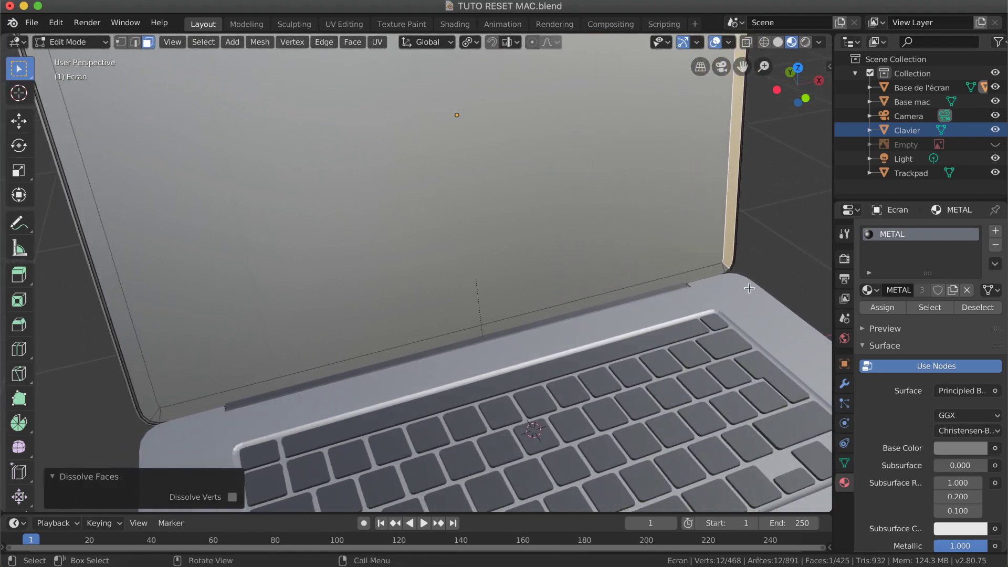
left_click(717, 269, "shift")
left_click(772, 258)
left_click(726, 267)
left_click(710, 271, "shift")
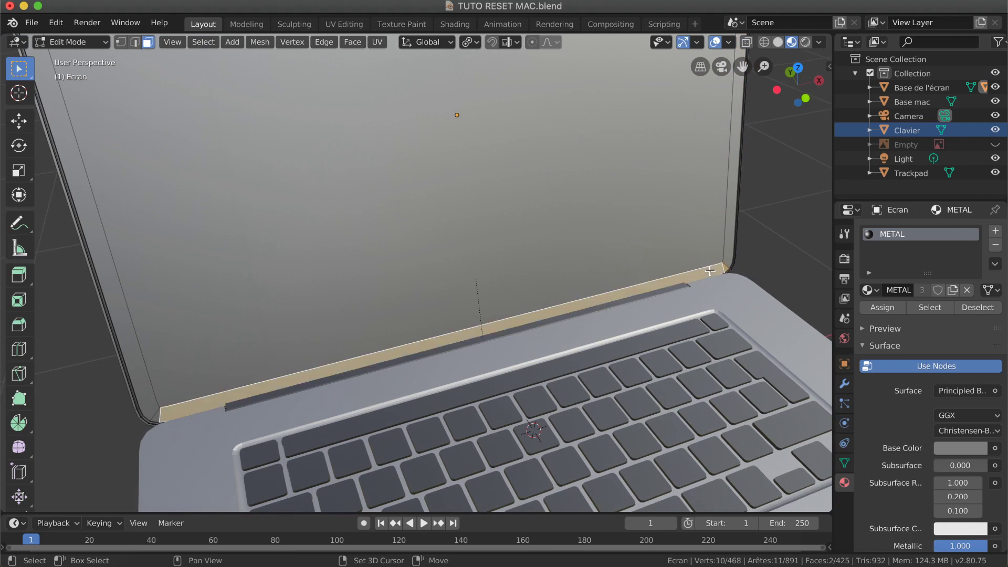
left_click(157, 415, "shift")
key("x")
left_click(312, 280)
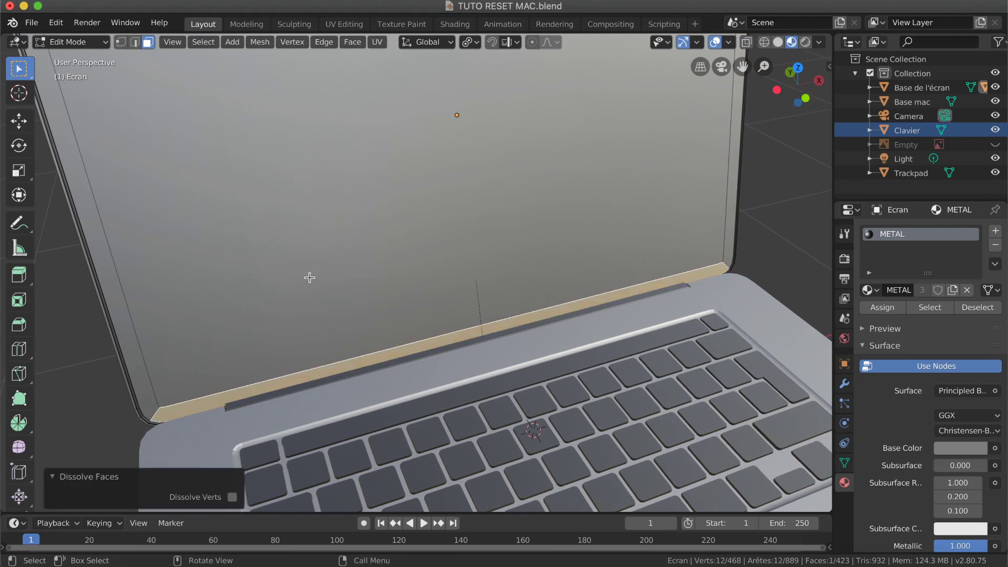
Switch to vertex selection for working on the bezel's inner top-left corner.
scroll(197, 317, "right", 5)
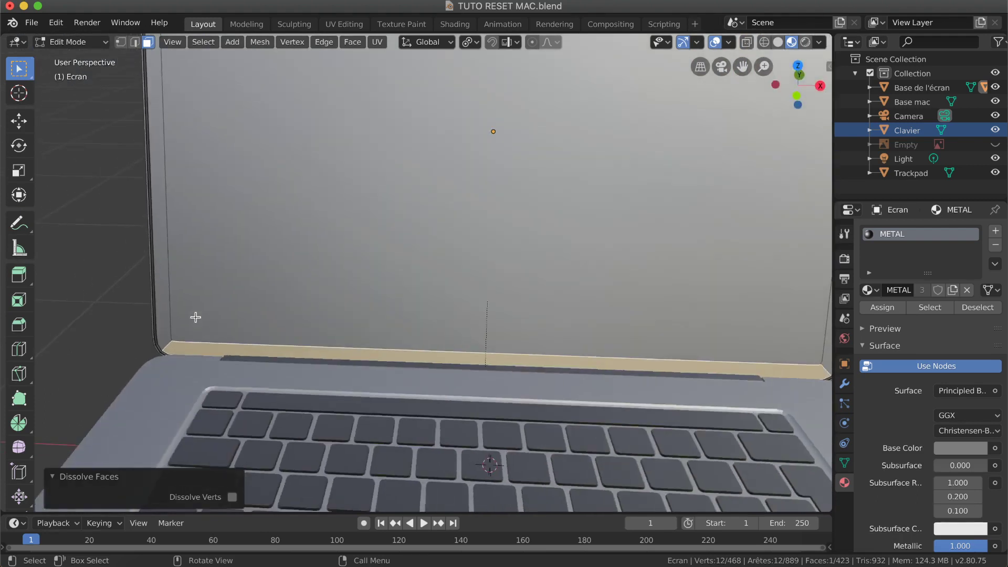
scroll(197, 317, "left", 5)
scroll(196, 318, "up", 4, "shift")
scroll(197, 317, "up", 6, "shift")
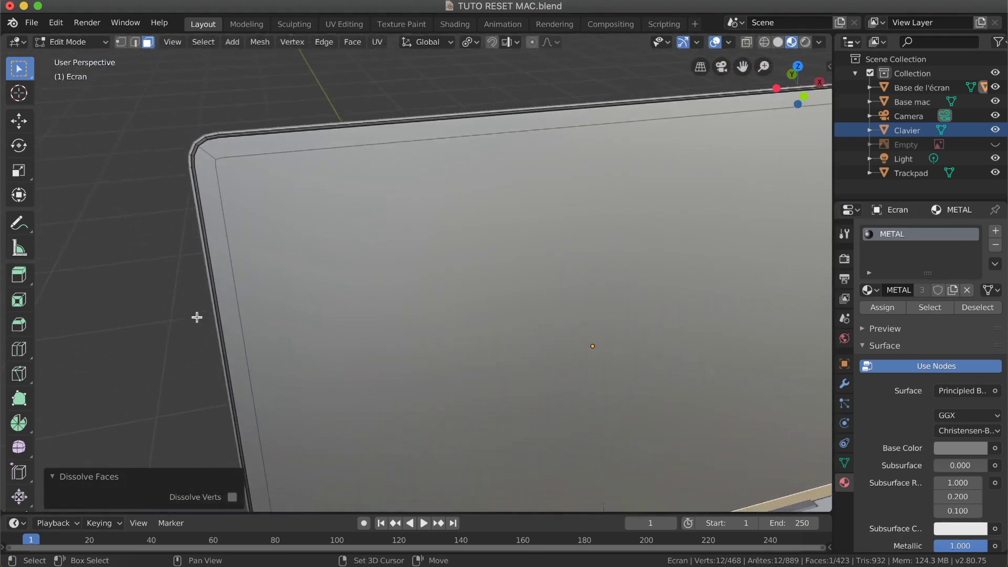
scroll(208, 149, "up", 4, "ctrl")
scroll(208, 149, "down", 6)
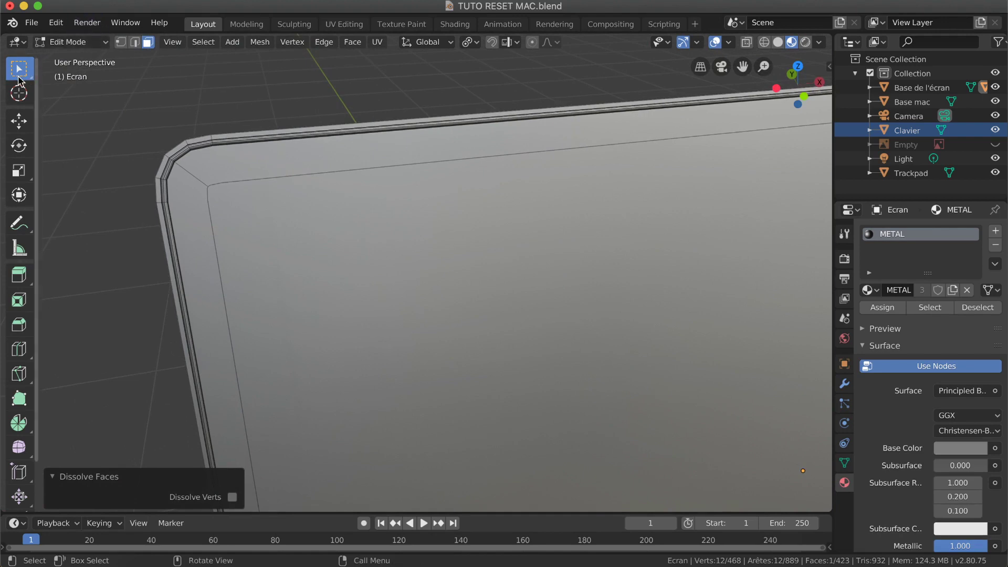
left_click(121, 42)
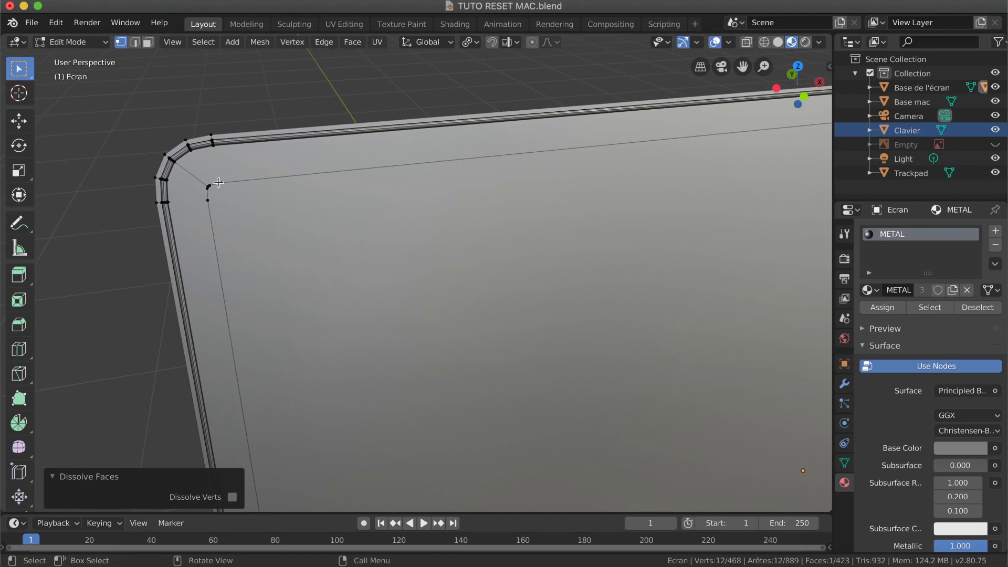
scroll(217, 182, "up", 5, "ctrl")
scroll(217, 182, "left", 5, "shift")
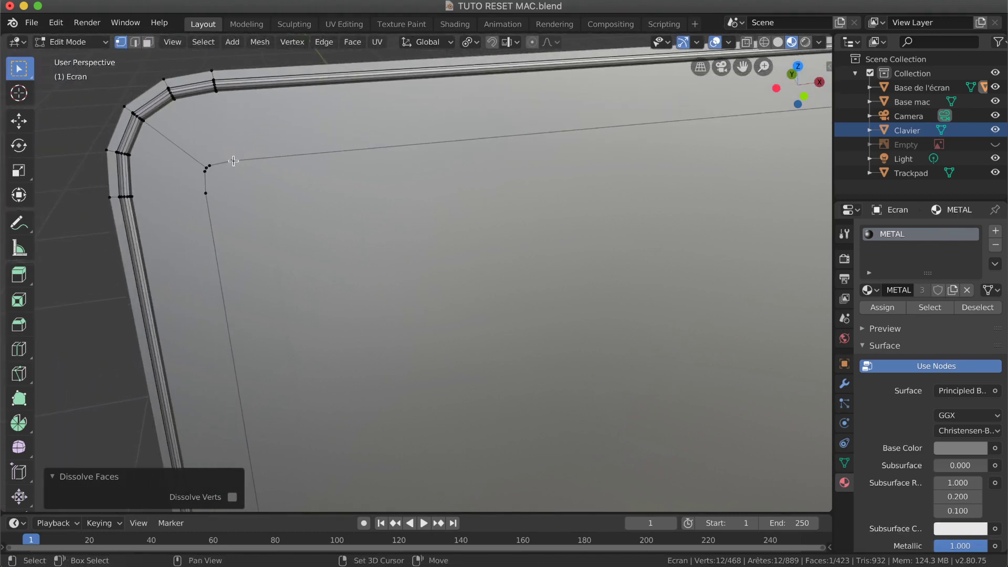
Try to dissolve several extra vertices around the bezel's inner top-left corner in one go, and undo the dissolve.
left_click(232, 161, "shift")
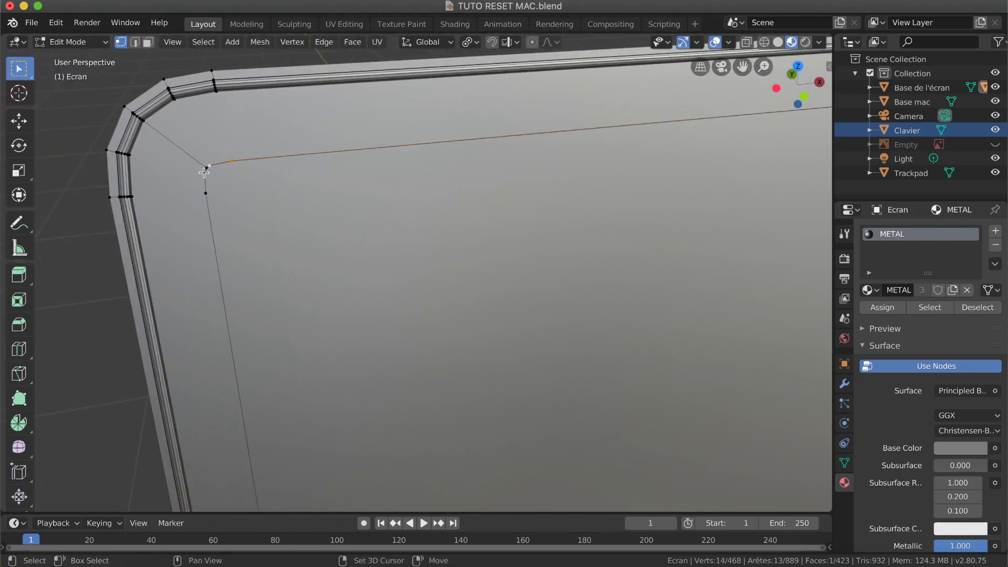
left_click(204, 172, "shift")
left_click(206, 193, "shift")
key("x")
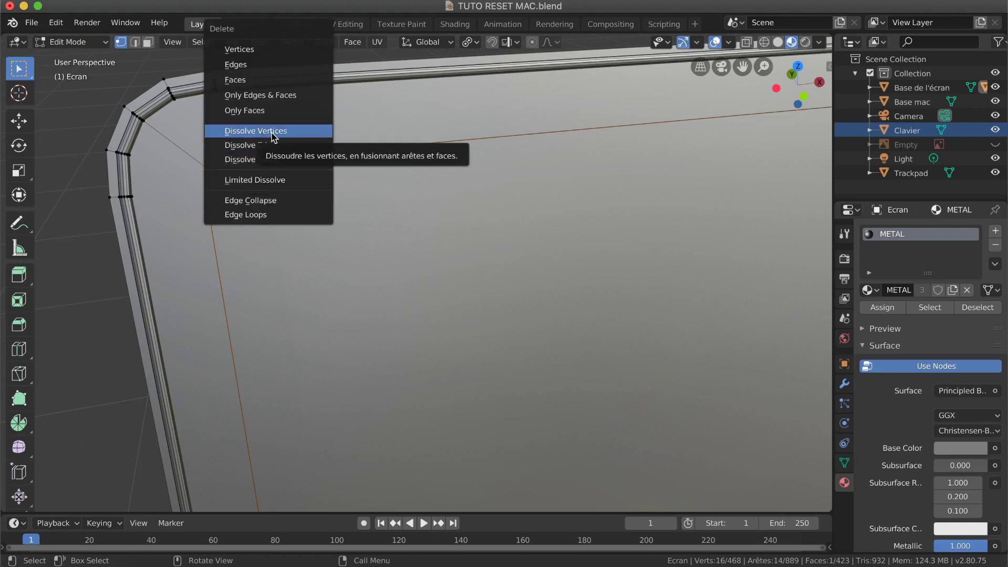
left_click(273, 131)
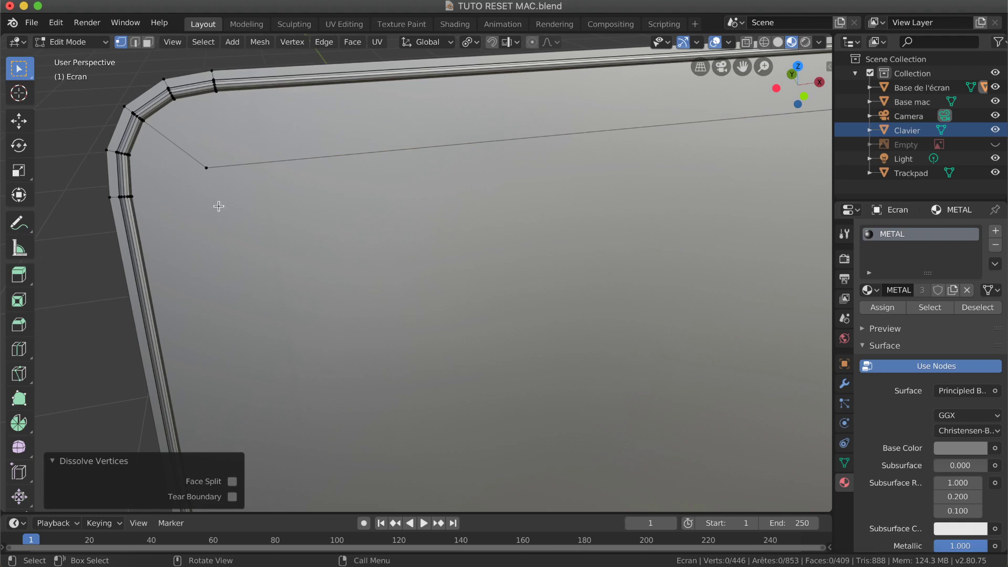
key("ctrl+z")
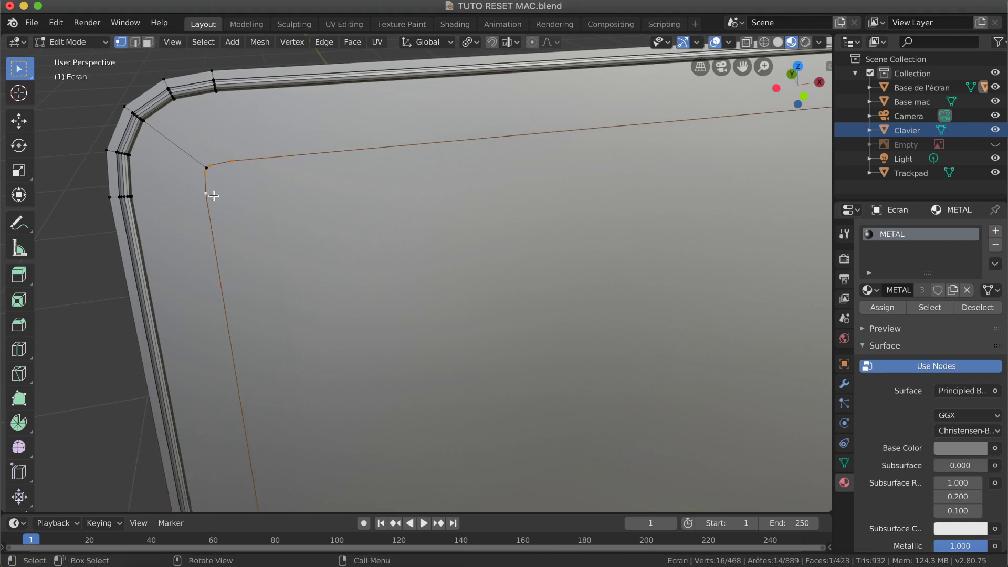
Dissolve the two extra vertices just below the bezel's inner top-left corner, one after the other, with Dissolve Vertices.
left_click(210, 165)
key("x")
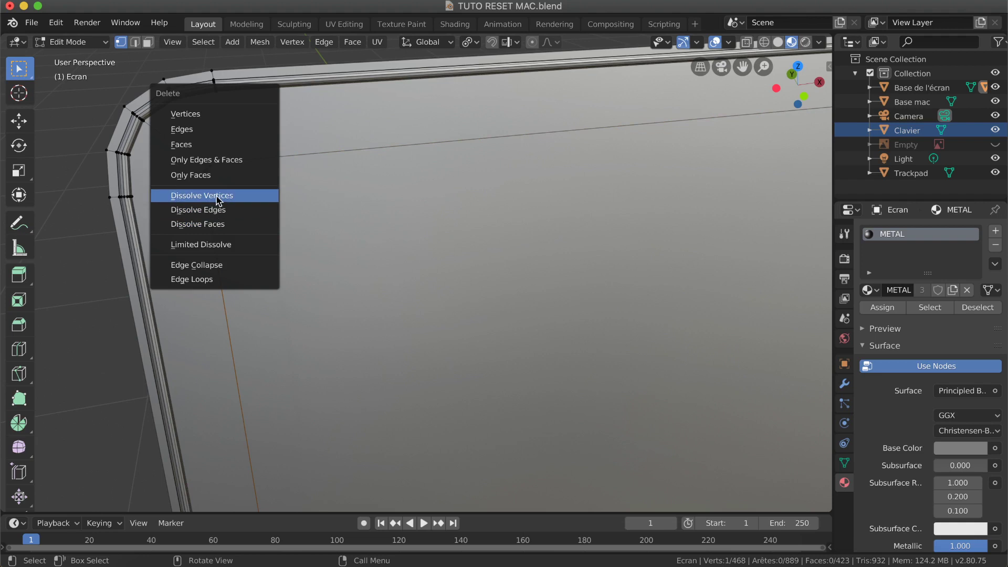
left_click(216, 197)
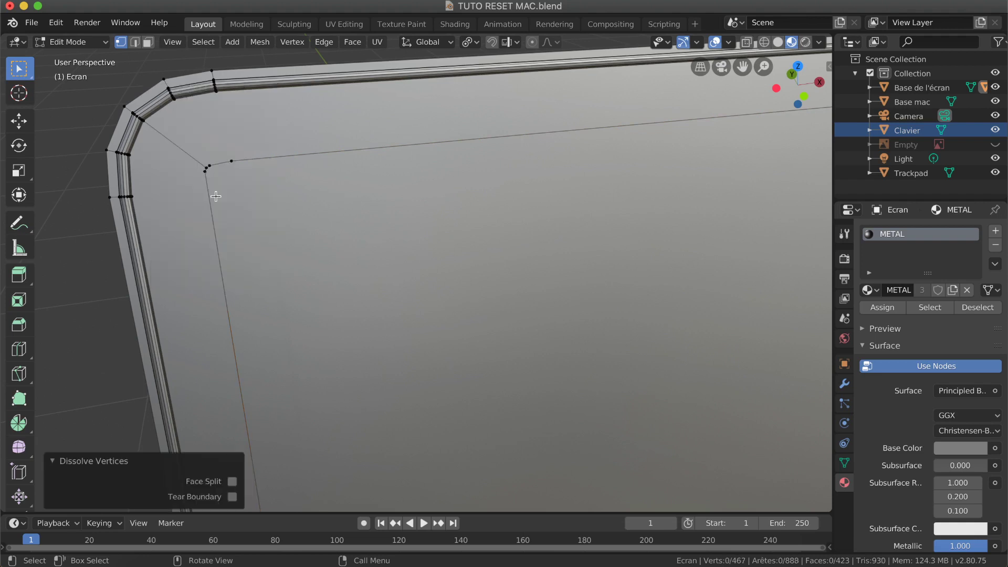
left_click(206, 170)
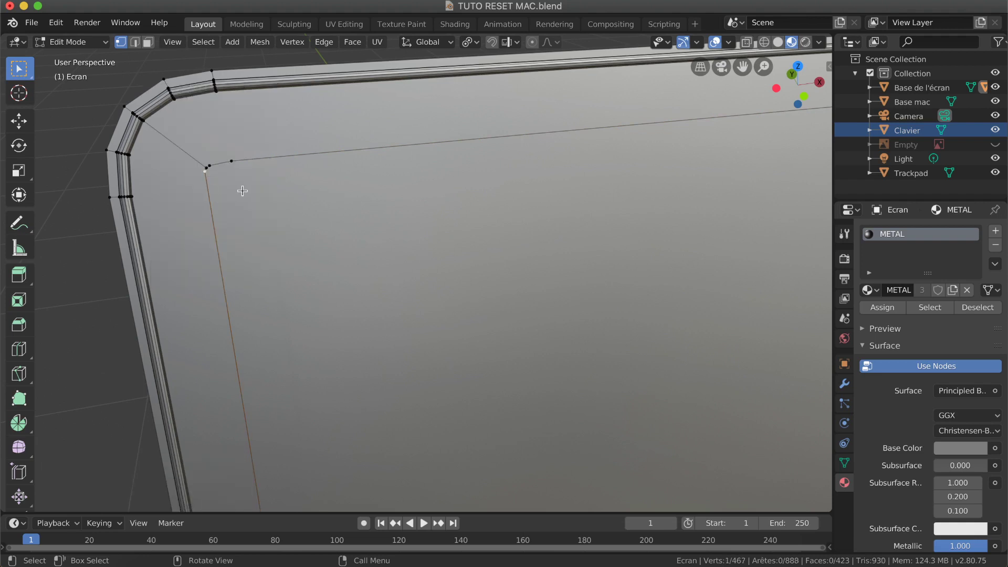
key("x")
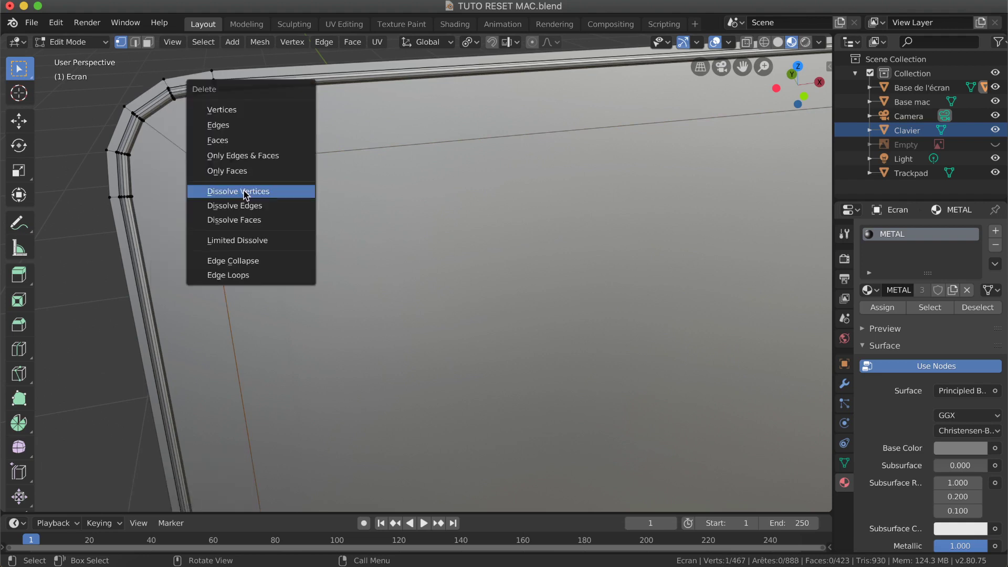
left_click(244, 193)
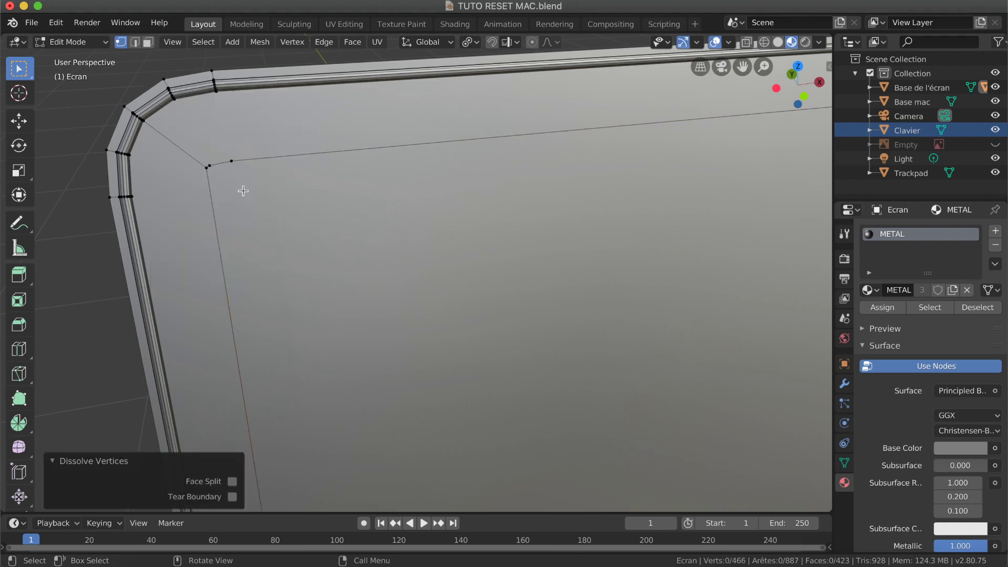
Dissolve the two extra vertices along the top edge beside the bezel's inner top-left corner, leaving a single corner vertex.
left_click(209, 165)
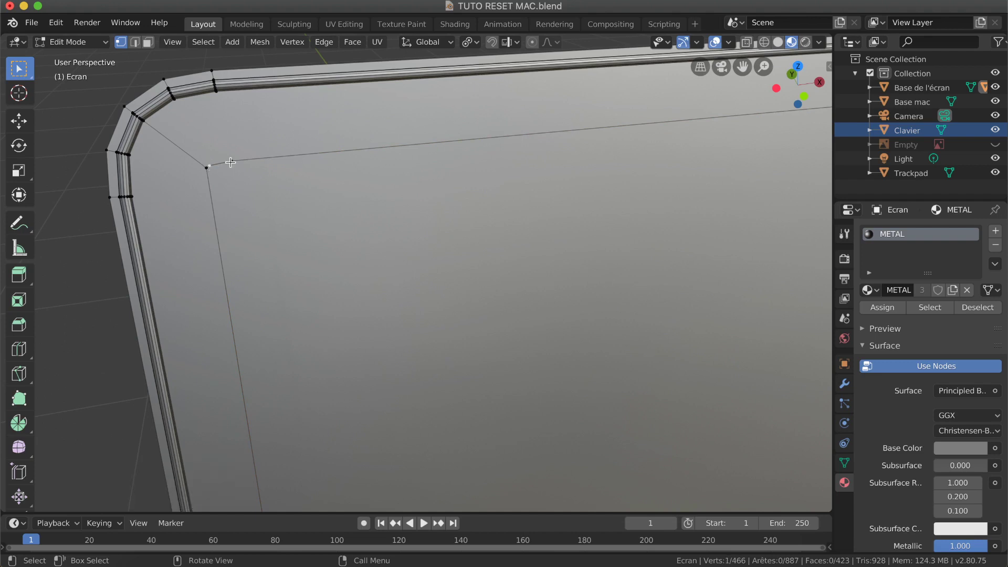
left_click(233, 160, "alt")
key("x")
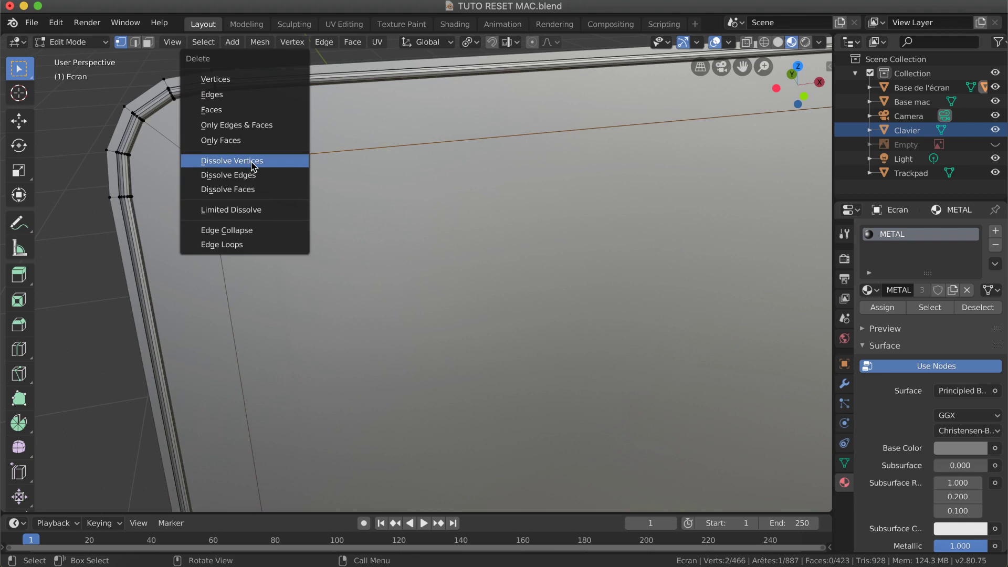
left_click(253, 166)
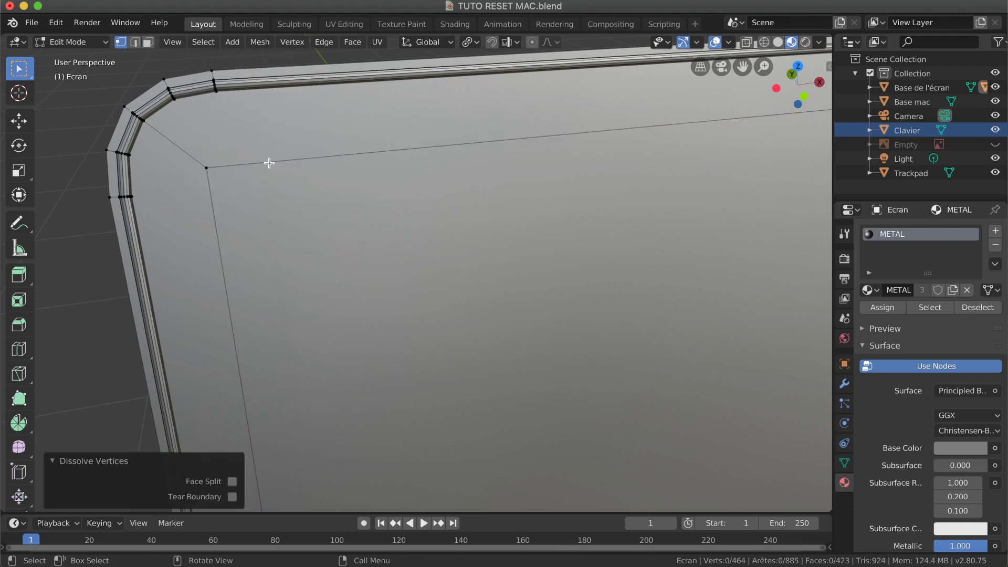
Select the four extra vertices around the bezel's inner top-right corner, sparing the corner vertex, and remove them with Dissolve Vertices.
scroll(254, 168, "down", 4, "ctrl")
scroll(254, 168, "right", 5, "shift")
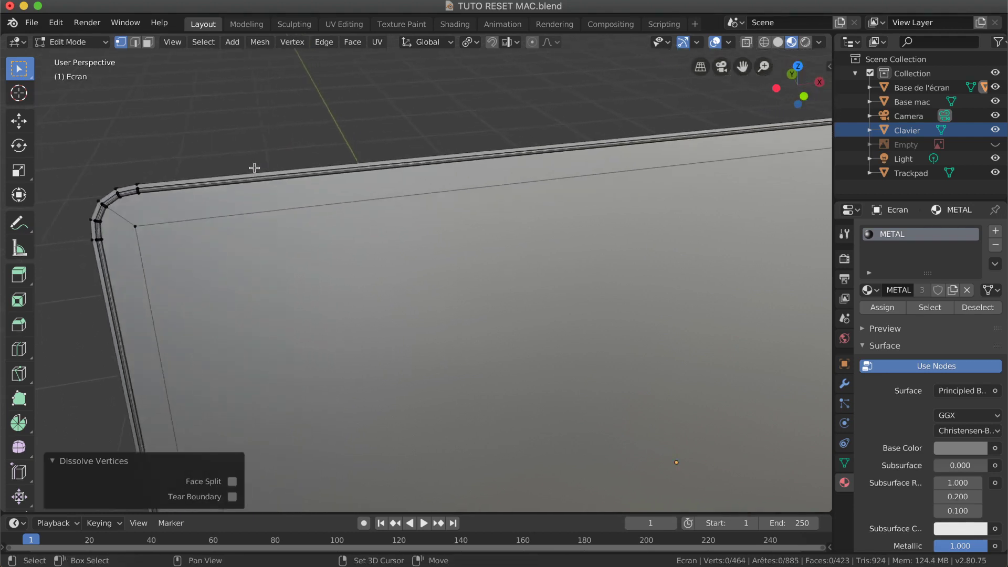
scroll(254, 168, "right", 10, "shift")
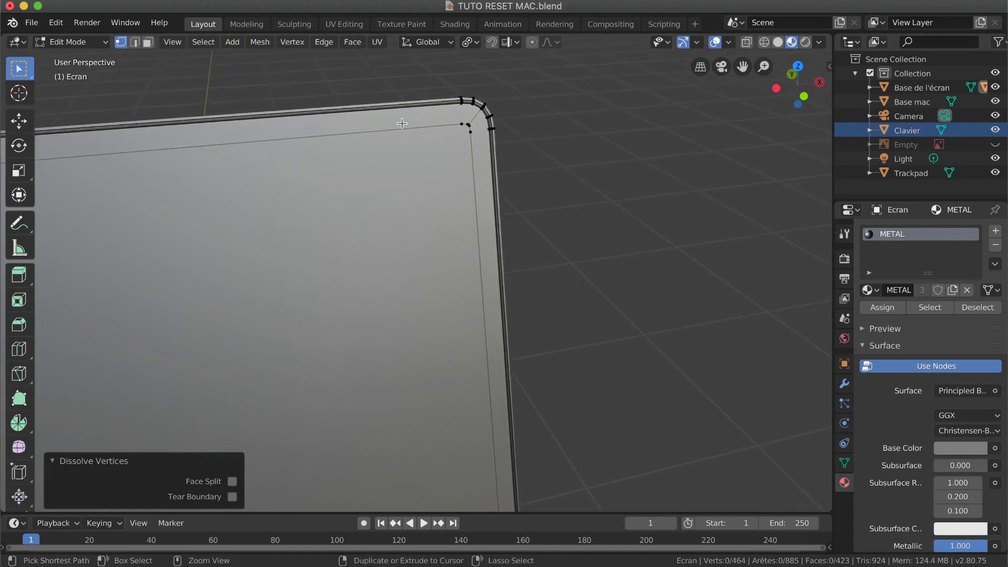
scroll(401, 123, "up", 5, "ctrl")
scroll(400, 124, "up", 6, "shift")
scroll(400, 124, "up", 3, "shift")
scroll(567, 169, "up", 4, "ctrl")
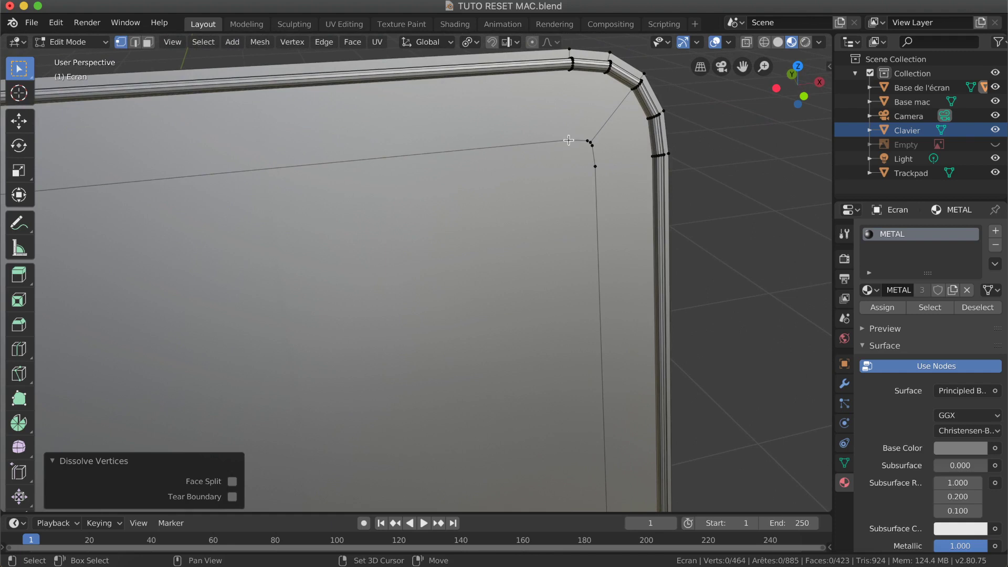
left_click(567, 140)
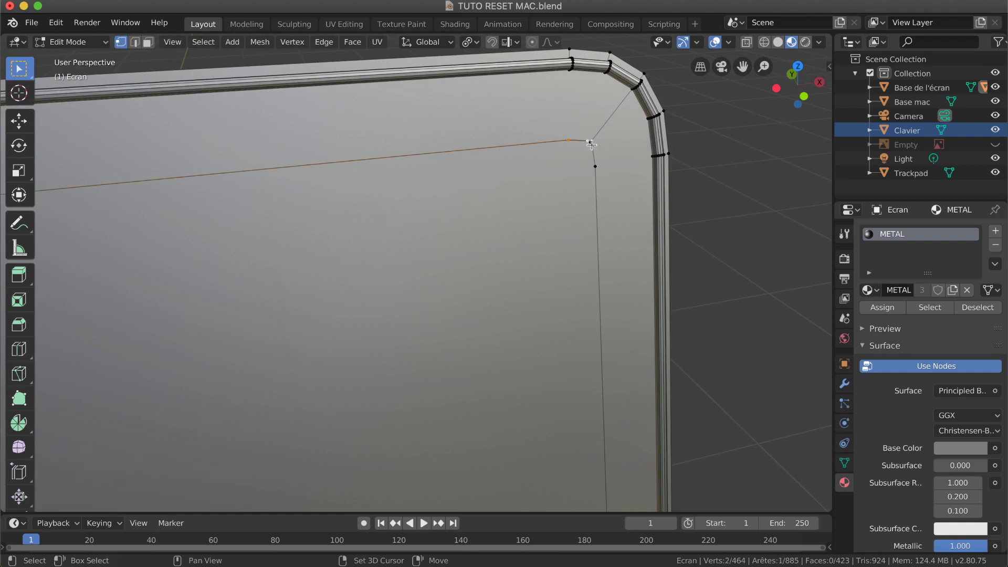
left_click(591, 146, "shift")
left_click(594, 166, "shift")
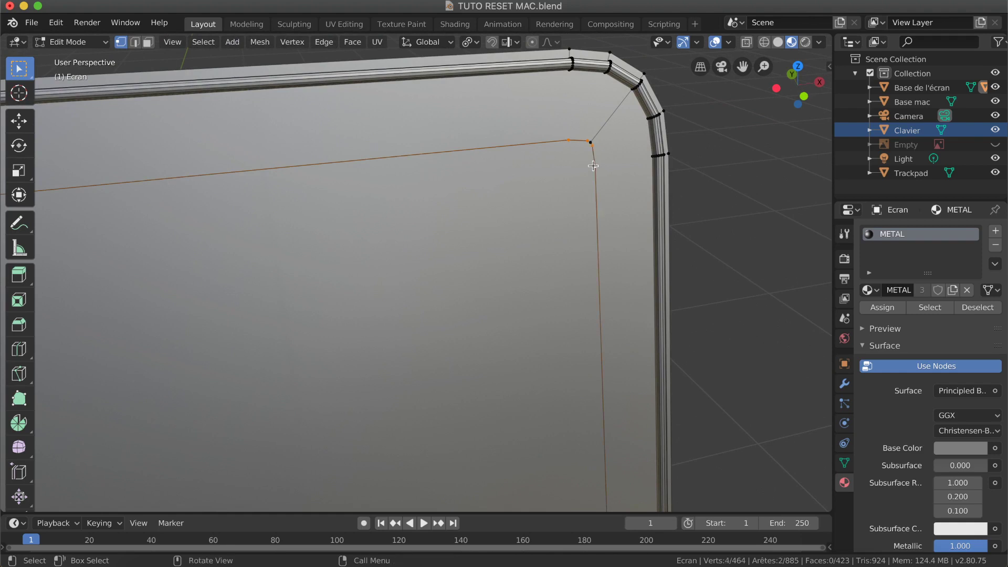
key("x")
left_click(605, 167)
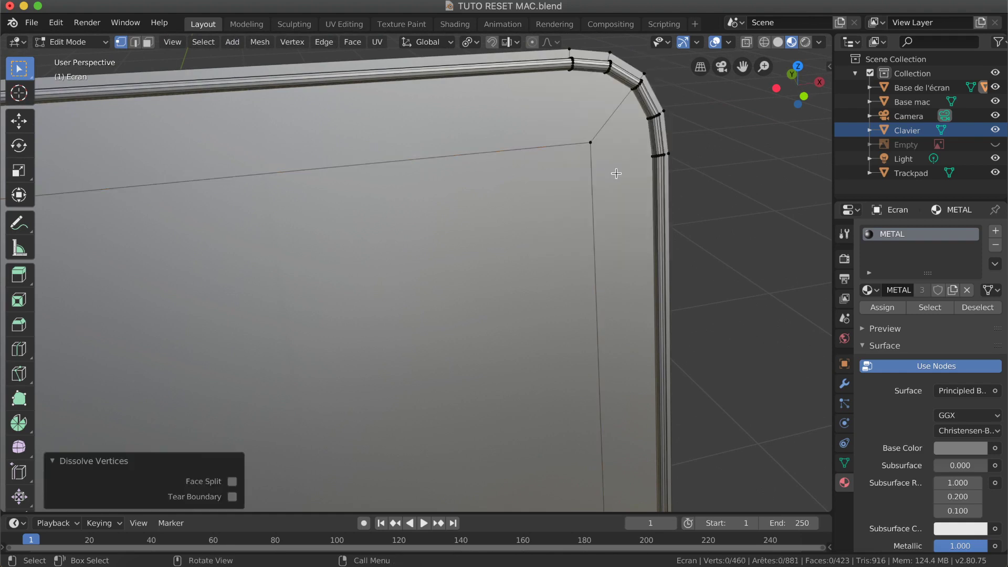
Select the four extra vertices around the bezel's inner bottom-right corner, sparing the corner vertex, and remove them with Dissolve Vertices.
scroll(574, 181, "down", 4, "ctrl")
scroll(575, 181, "down", 3, "shift")
scroll(574, 181, "down", 3, "shift")
scroll(574, 179, "down", 6)
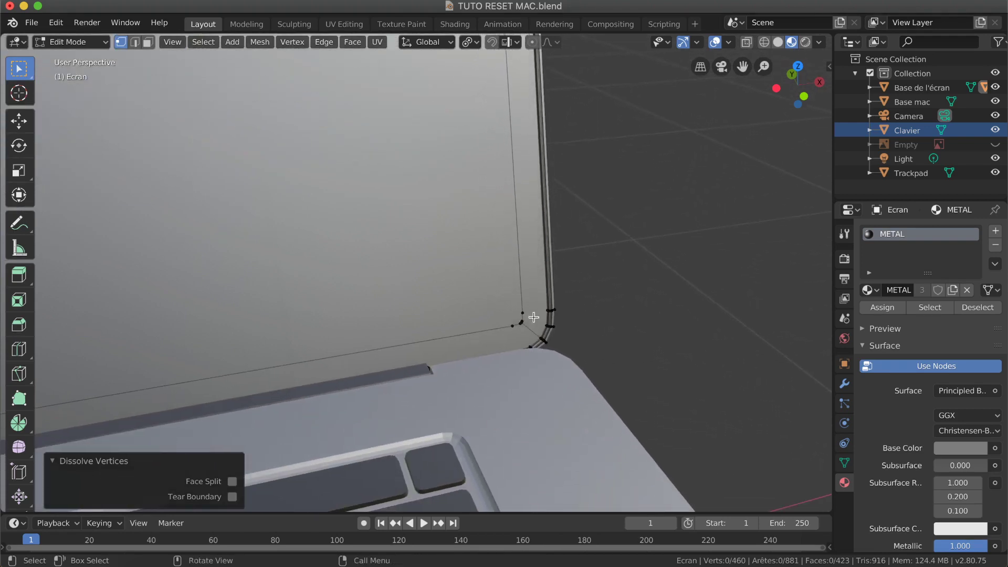
scroll(524, 349, "up", 5)
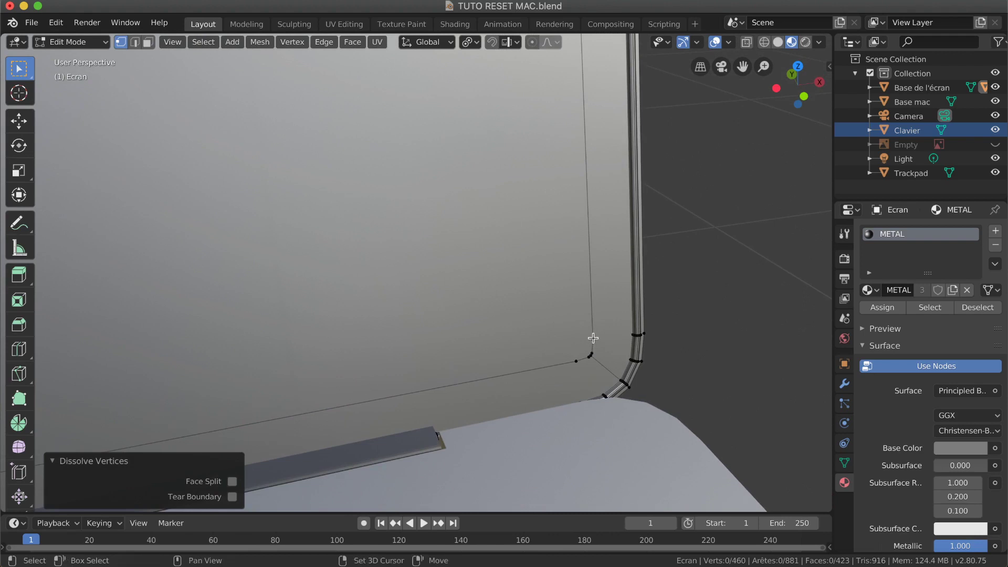
left_click(592, 348, "shift")
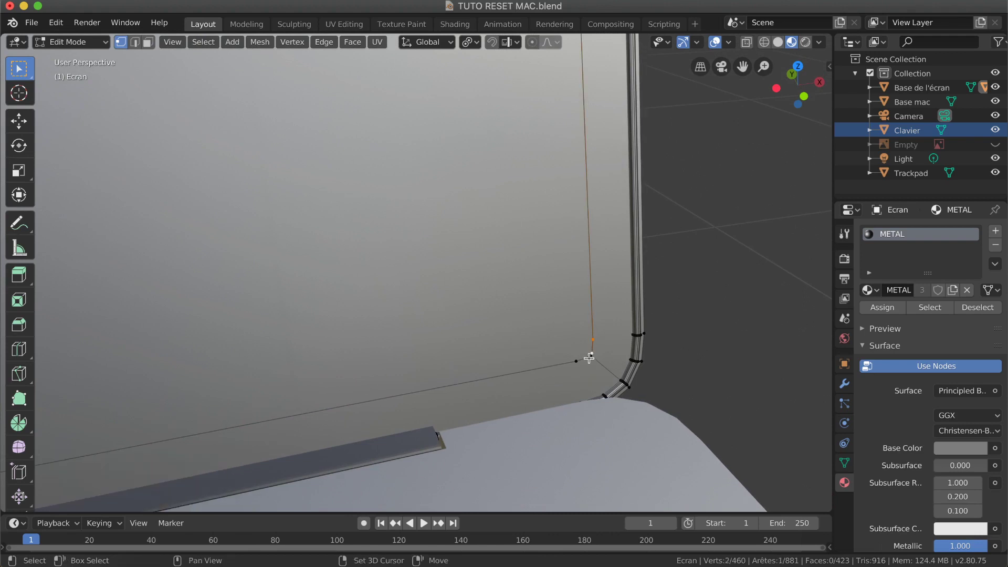
key("x")
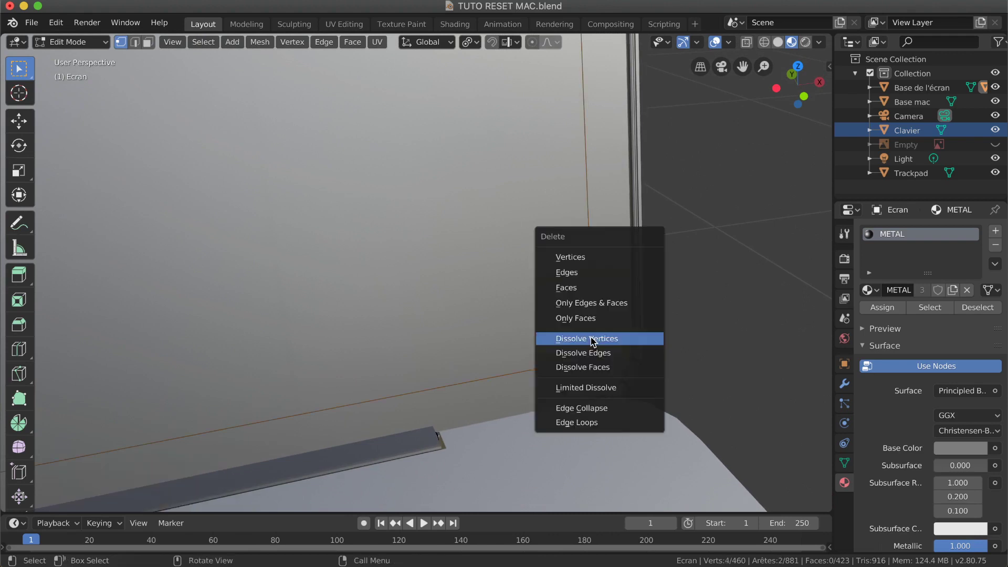
left_click(589, 338)
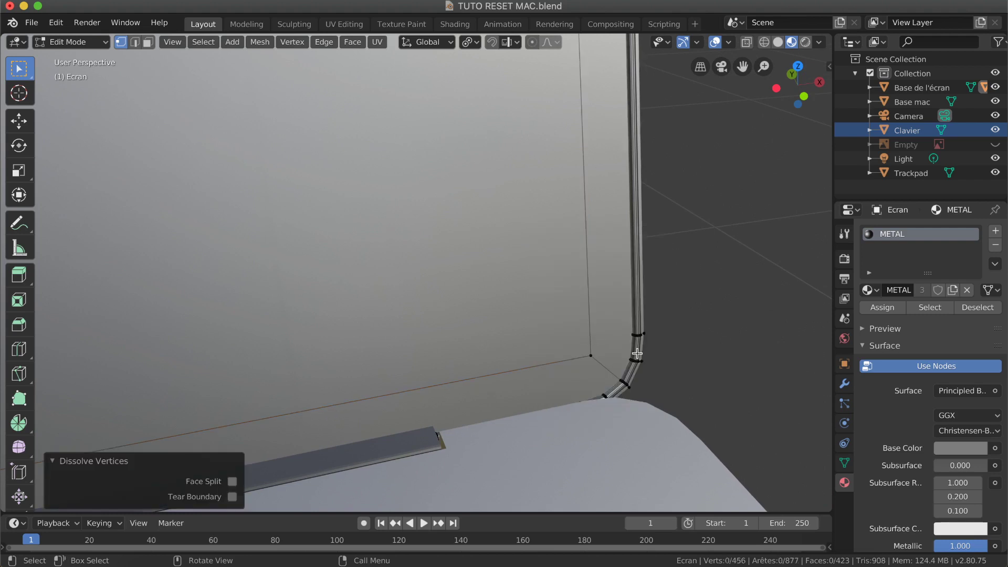
scroll(635, 354, "down", 10, "ctrl")
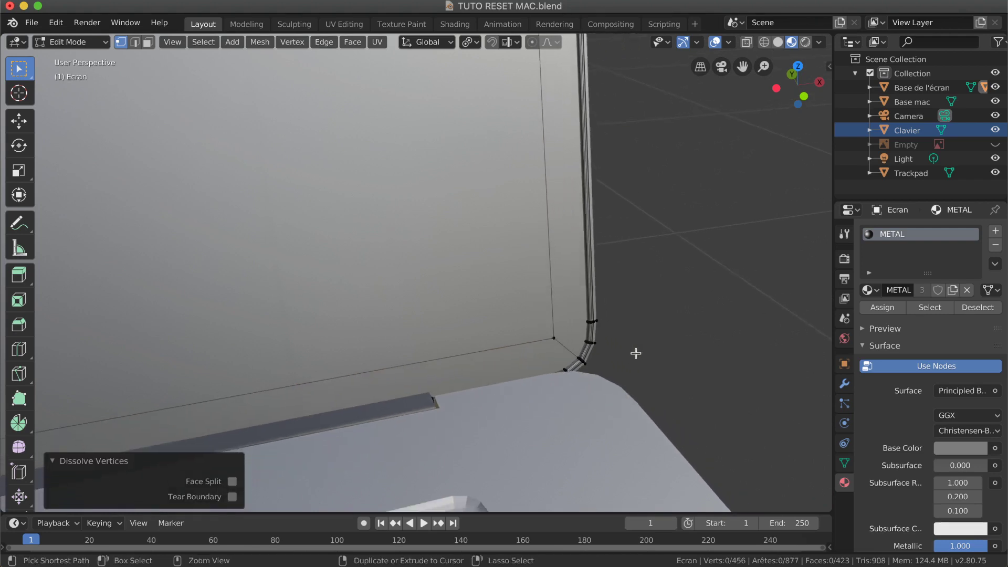
Dissolve the two sets of extra vertices beside the inset's lower-left corner on the laptop screen.
scroll(633, 353, "left", 10, "shift")
scroll(634, 352, "down", 2, "shift")
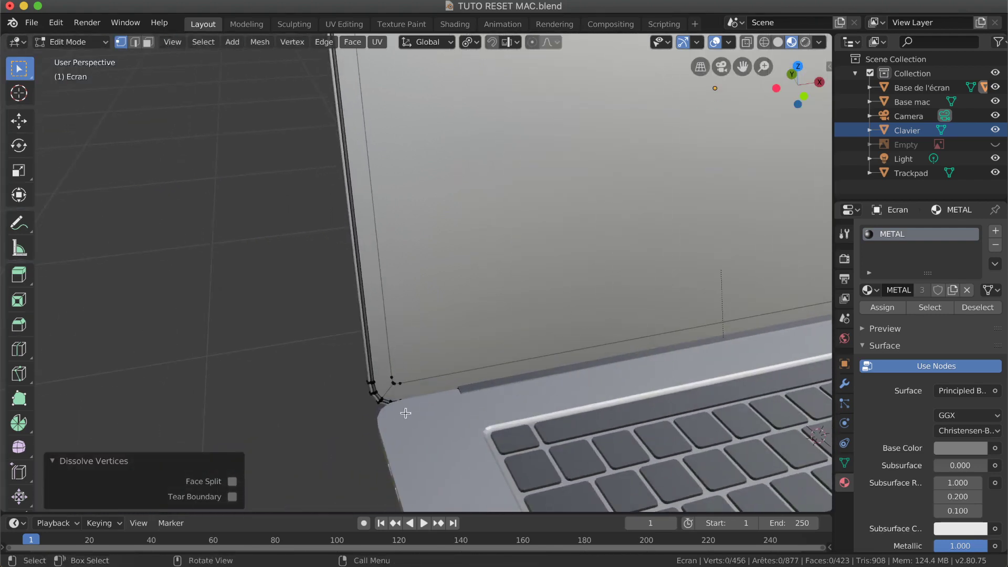
scroll(400, 410, "up", 10, "ctrl")
scroll(400, 408, "down", 10, "shift")
scroll(400, 408, "up", 5, "shift")
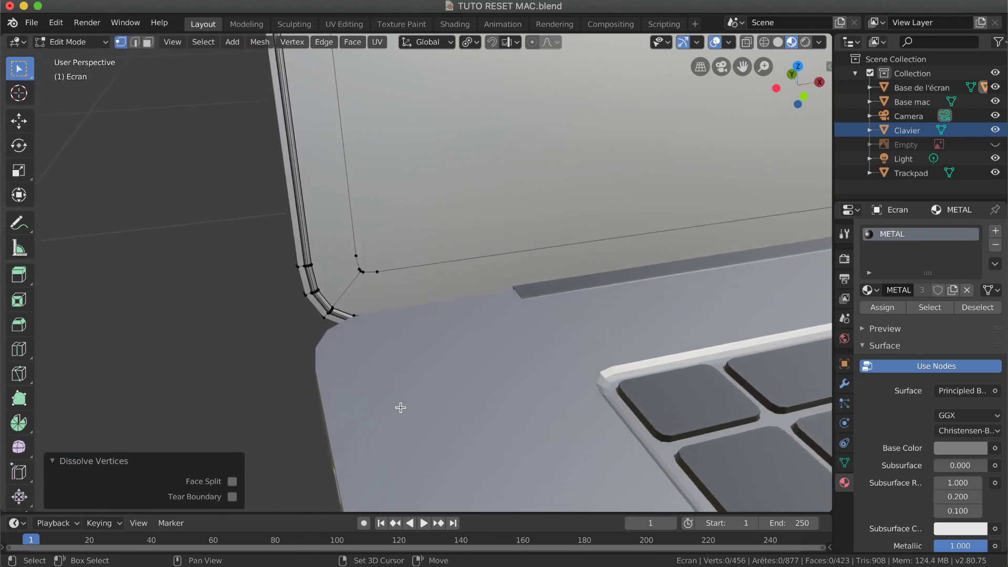
left_click(356, 312)
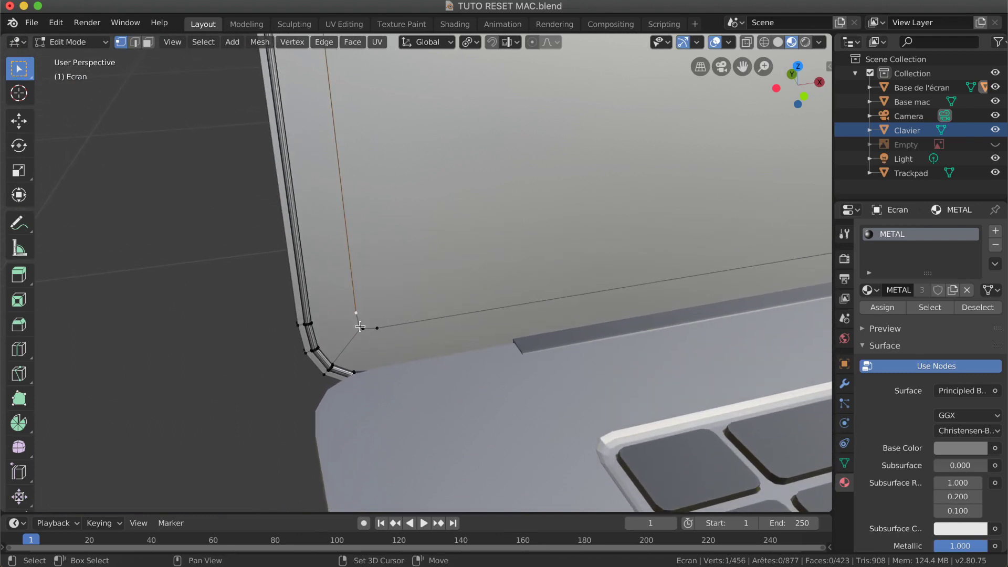
left_click(378, 328, "shift")
key("x")
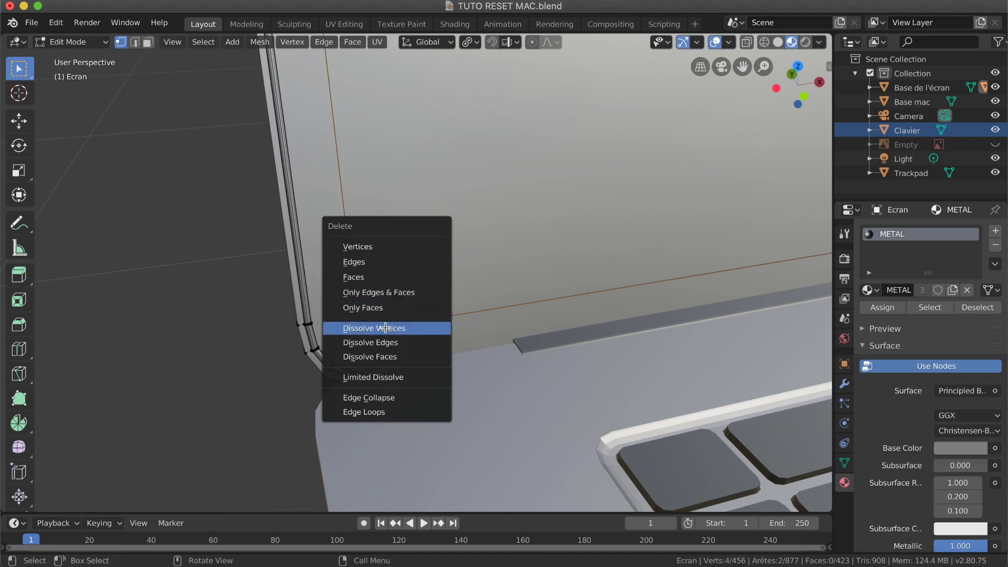
left_click(383, 328)
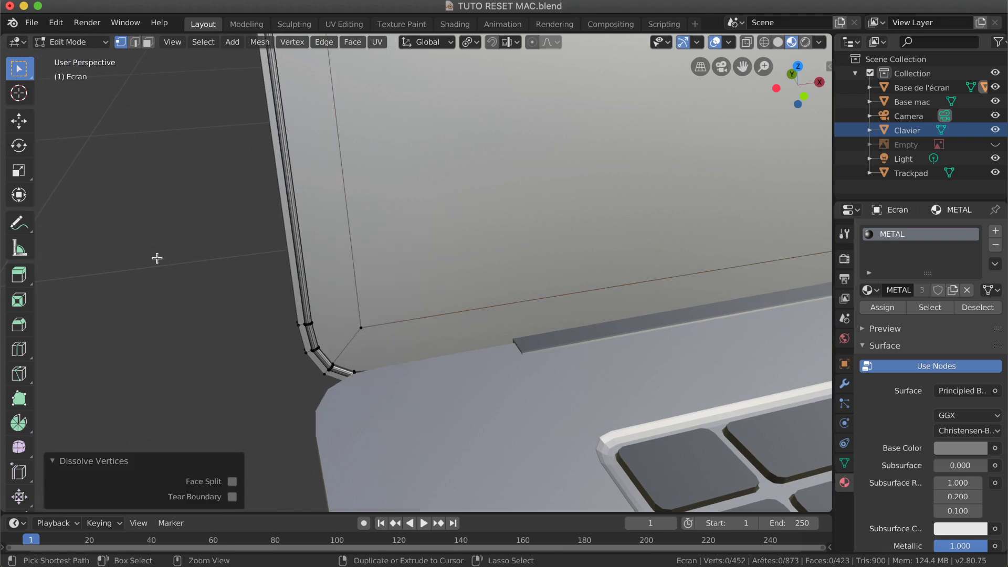
Examine the screen's inset border and its rounded lower-left corner from several angles and distances.
scroll(156, 259, "down", 10, "ctrl")
scroll(157, 257, "right", 6, "shift")
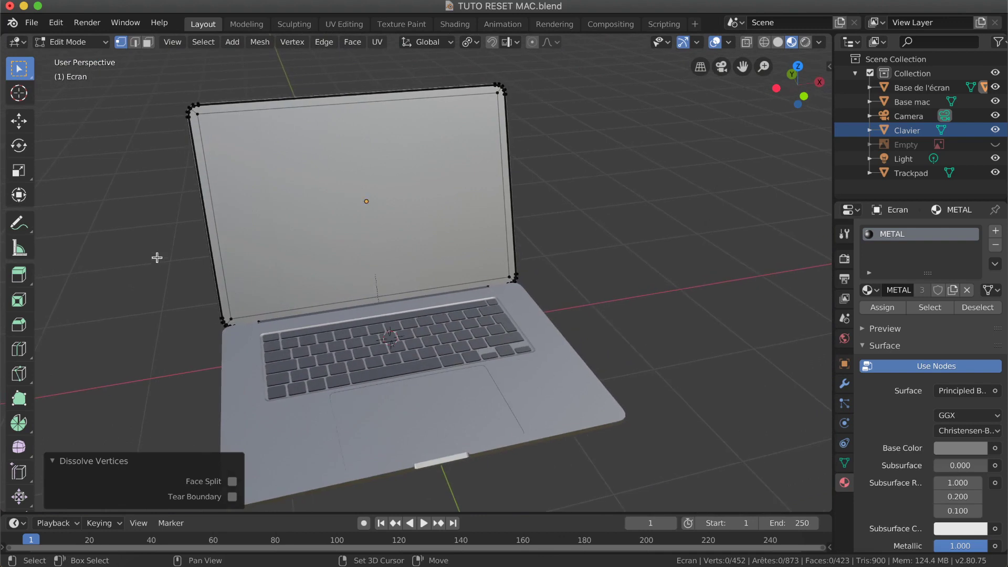
scroll(172, 270, "up", 5, "ctrl")
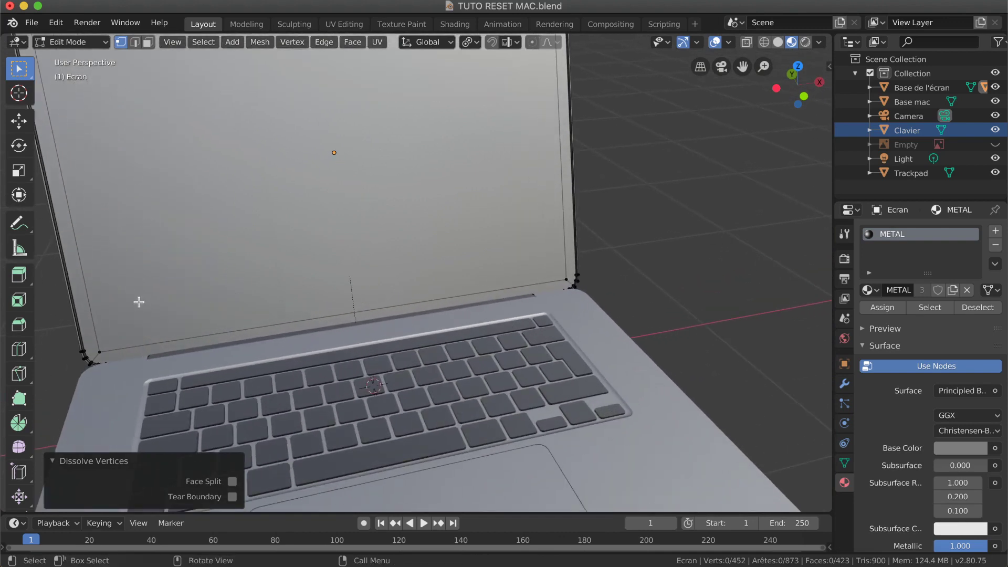
scroll(139, 301, "left", 6, "shift")
scroll(139, 301, "down", 3, "shift")
scroll(176, 362, "up", 5, "ctrl")
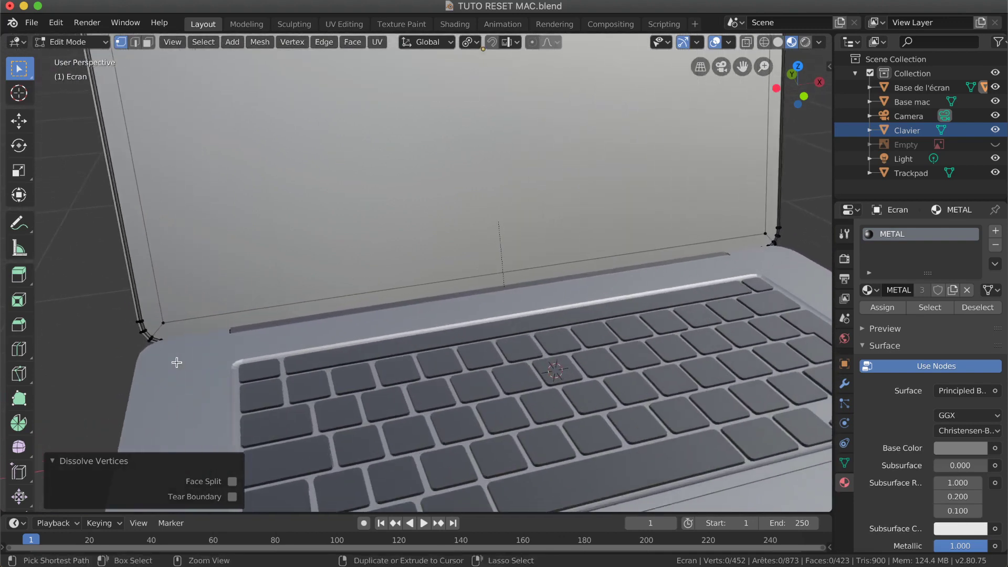
scroll(176, 362, "up", 3, "shift")
scroll(176, 362, "up", 4)
scroll(176, 363, "up", 3)
scroll(177, 362, "down", 5)
scroll(177, 362, "up", 4, "ctrl")
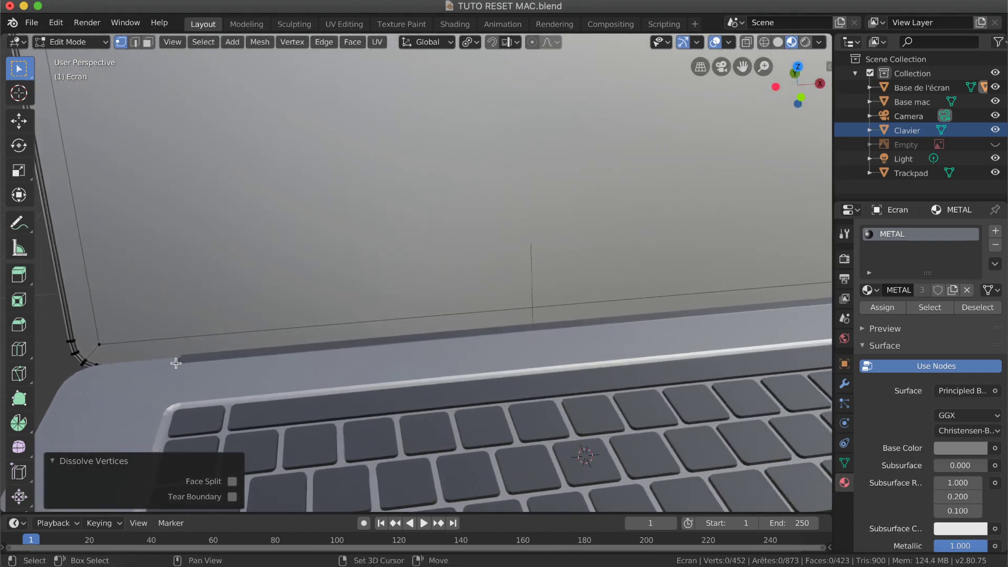
scroll(176, 362, "left", 6, "shift")
scroll(176, 362, "down", 3, "shift")
scroll(176, 361, "up", 4, "ctrl")
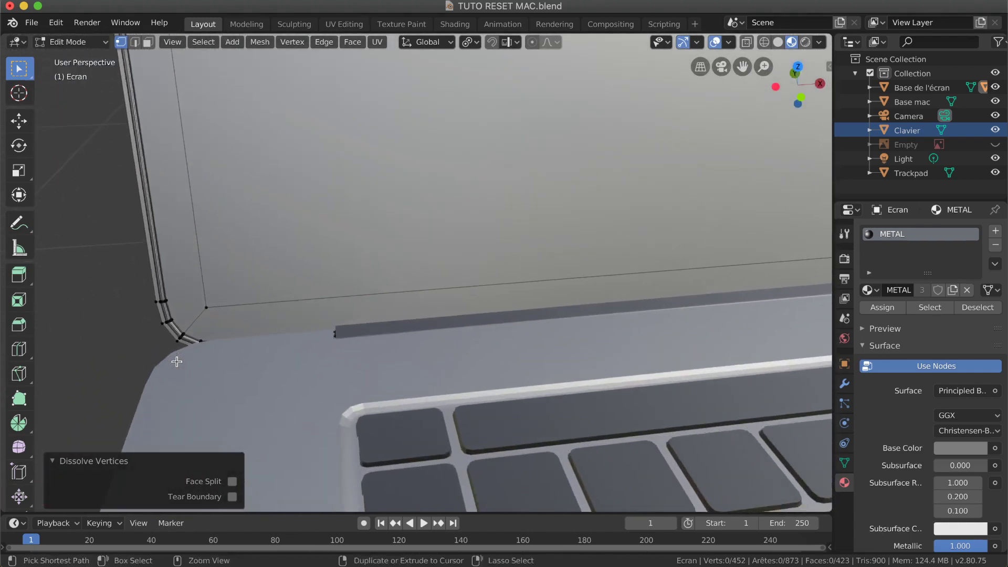
scroll(176, 361, "up", 1, "ctrl")
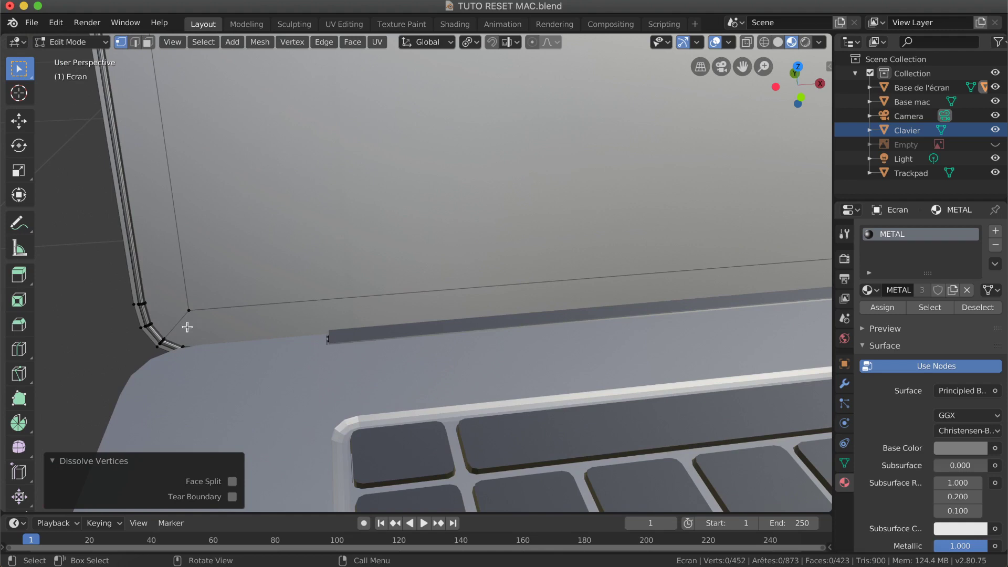
scroll(180, 333, "up", 3, "ctrl")
scroll(180, 333, "left", 4, "shift")
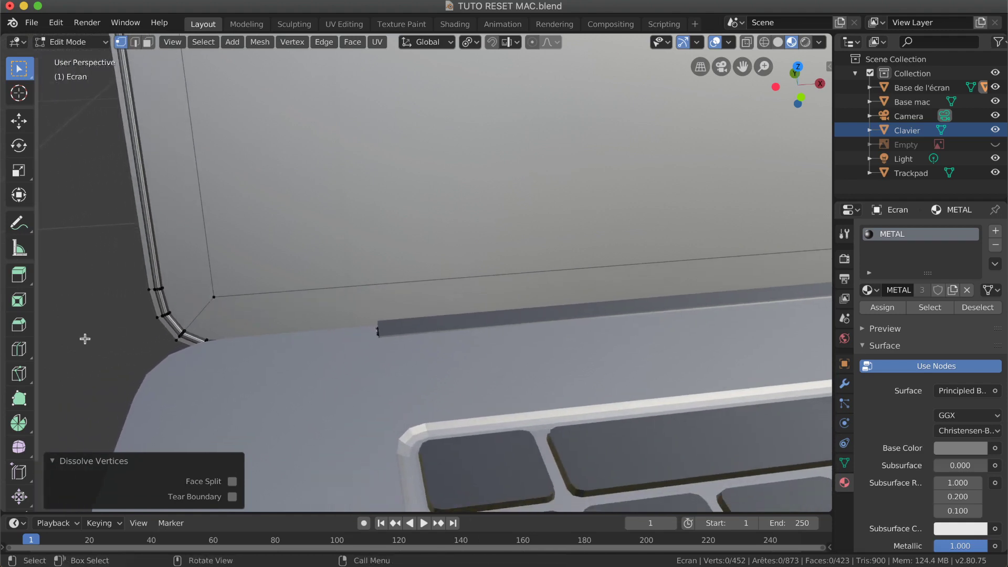
scroll(85, 339, "right", 4)
scroll(85, 339, "left", 4)
scroll(85, 339, "right", 4)
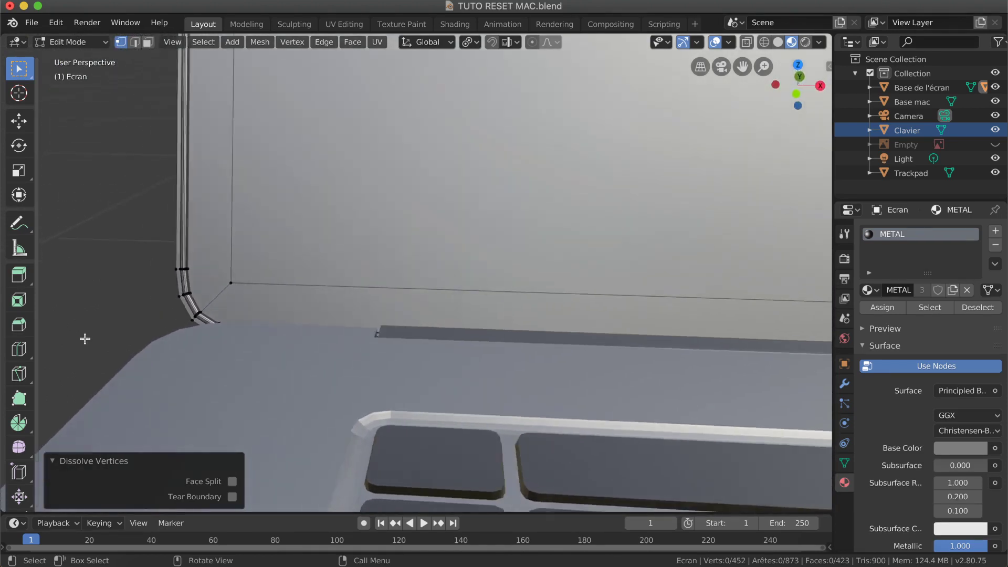
scroll(85, 339, "up", 3, "shift")
scroll(87, 337, "down", 4, "shift")
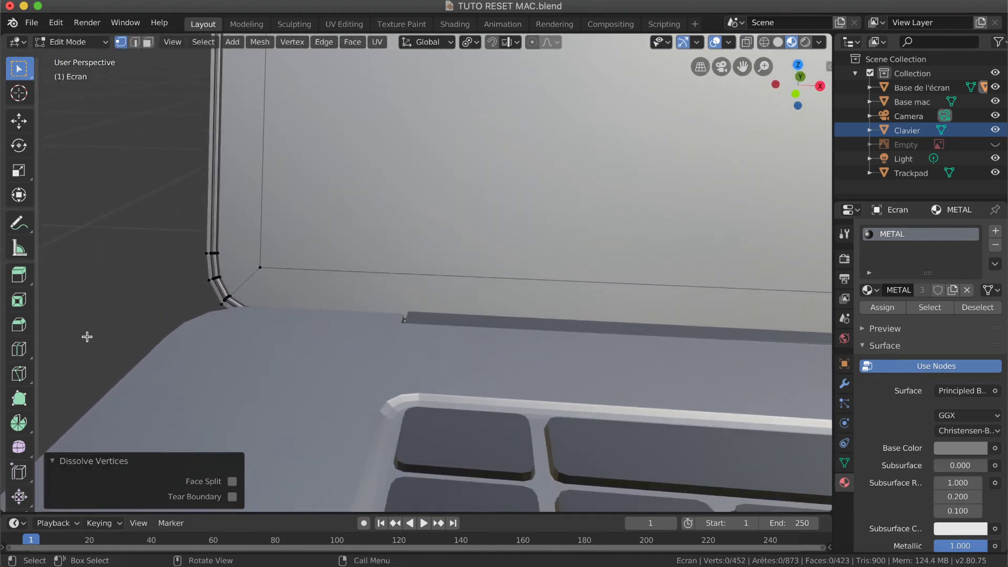
Knife-cut a horizontal edge from the inset's lower-left corner vertex to the screen's left frame edge.
scroll(87, 337, "up", 3, "ctrl")
scroll(88, 337, "up", 2, "ctrl")
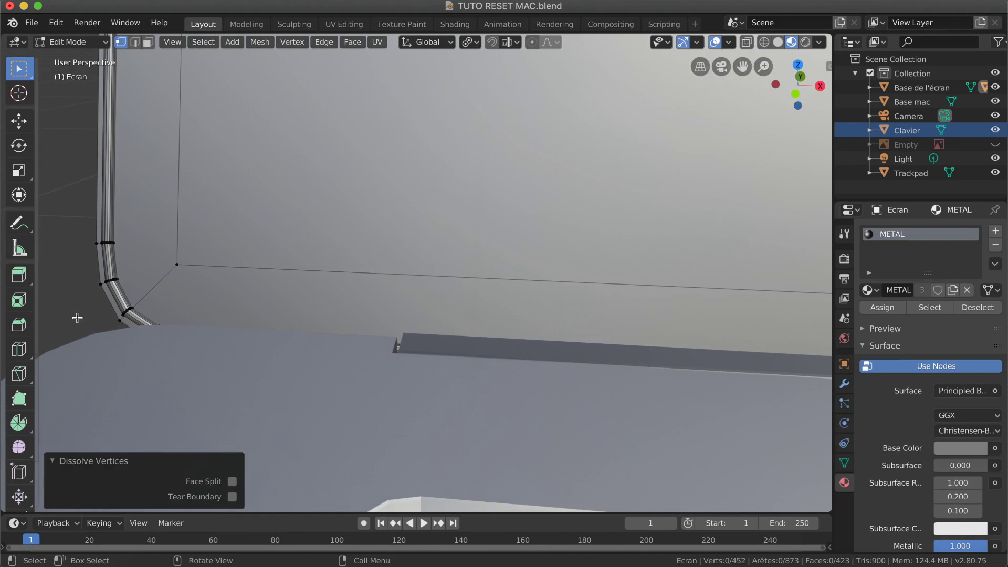
left_click(19, 349)
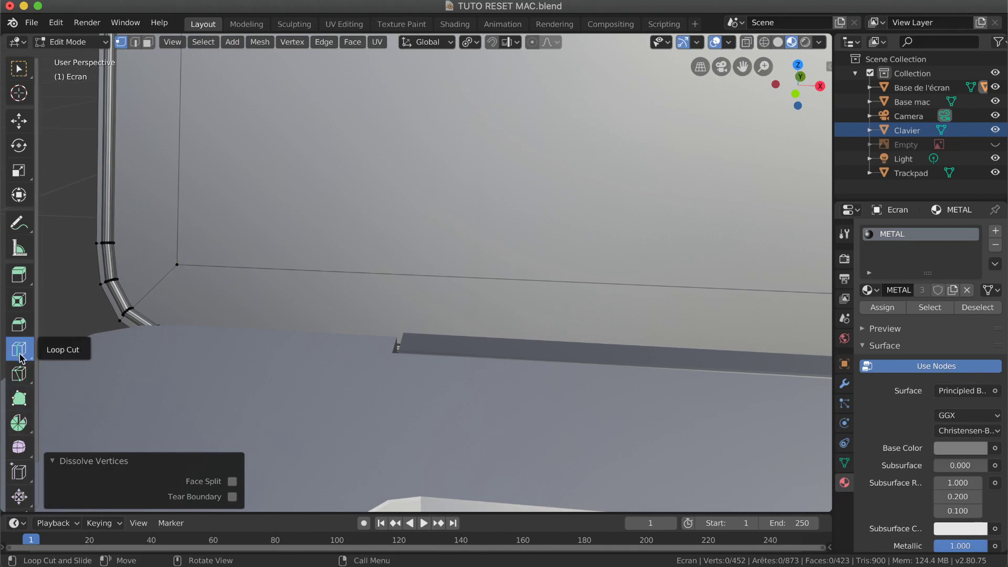
left_click(19, 375)
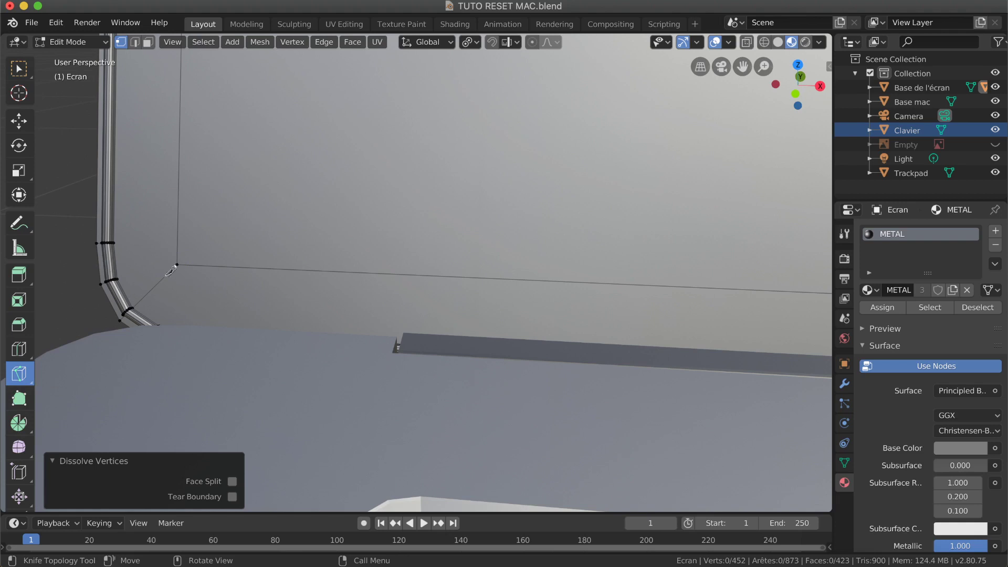
left_click(178, 265)
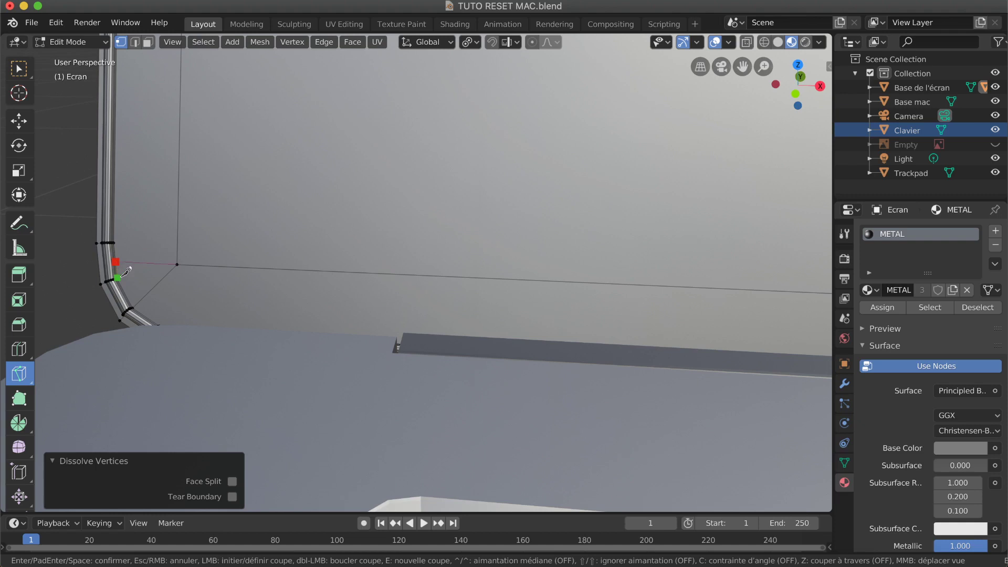
key("Return")
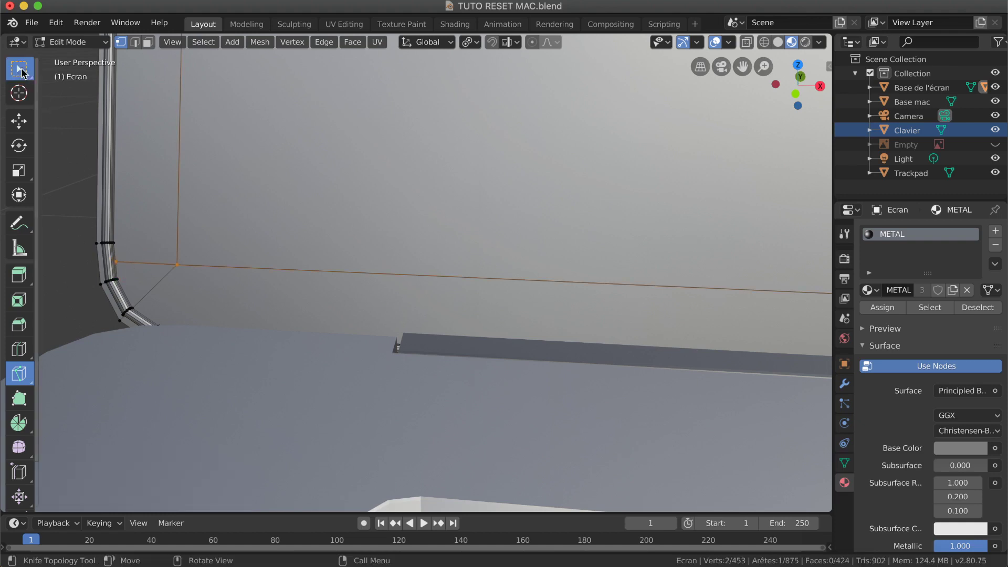
Switch to face selection and select the small corner face beneath the new cut at the screen's lower left.
left_click(20, 69)
left_click(148, 42)
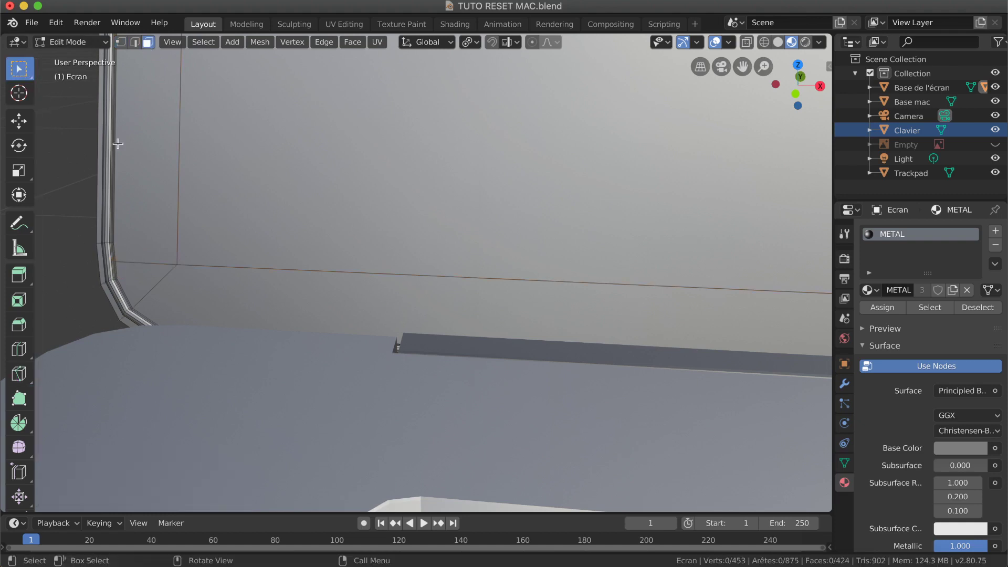
left_click(156, 284)
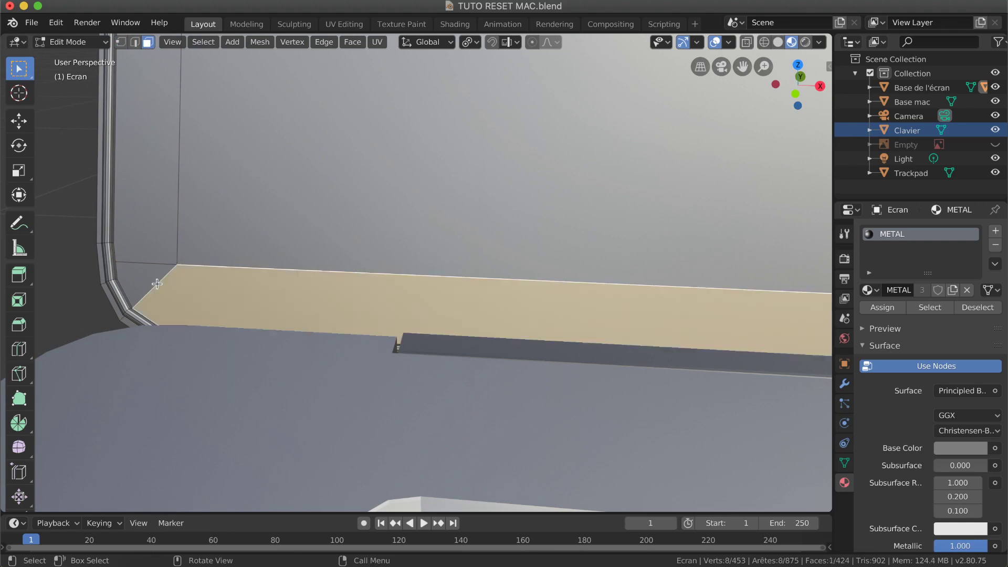
left_click(150, 284)
scroll(149, 284, "down", 3, "ctrl")
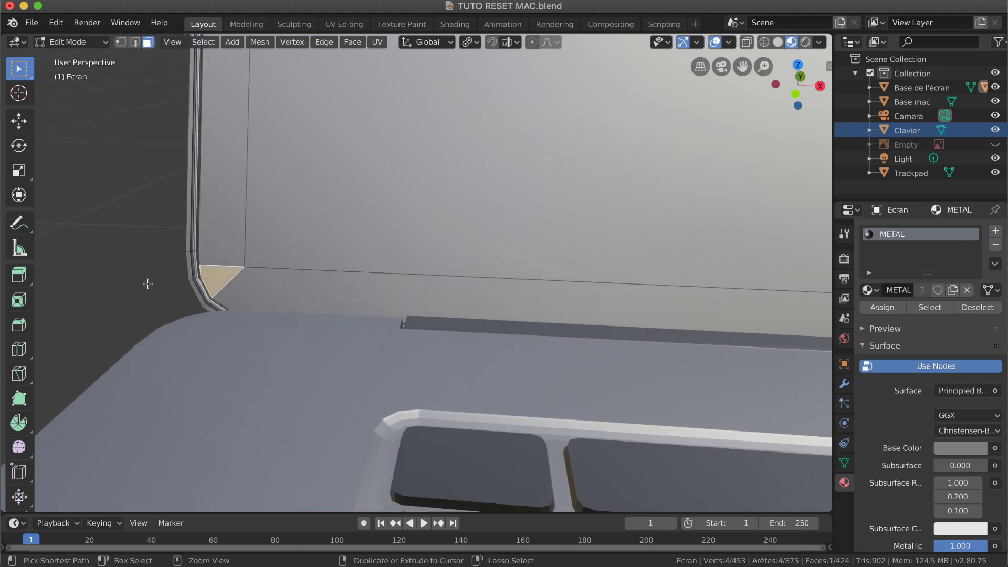
Knife-cut a matching edge from the inset's lower-right corner vertex to the screen's right frame edge.
scroll(150, 283, "right", 5, "shift")
scroll(149, 283, "right", 15, "shift")
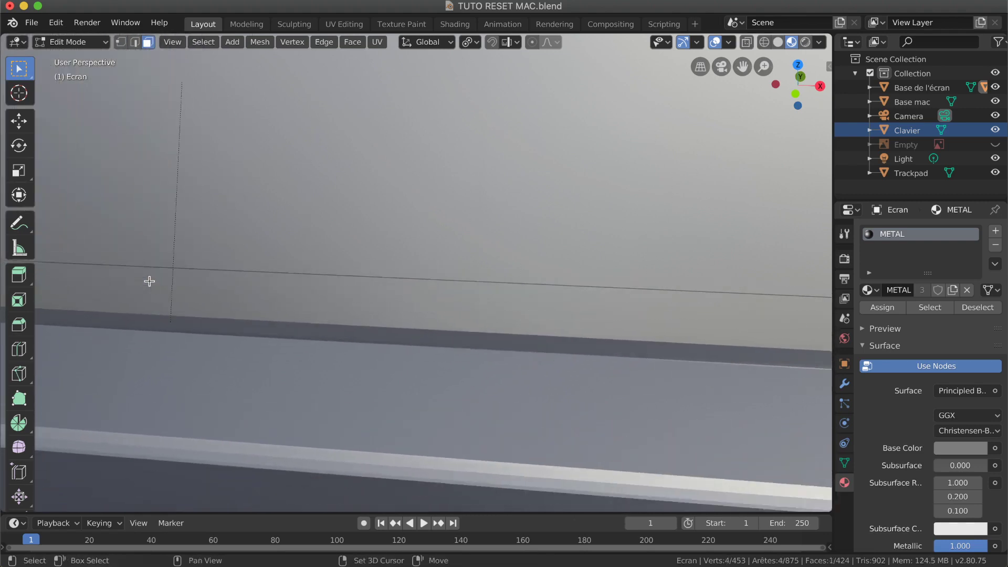
scroll(148, 280, "right", 15, "shift")
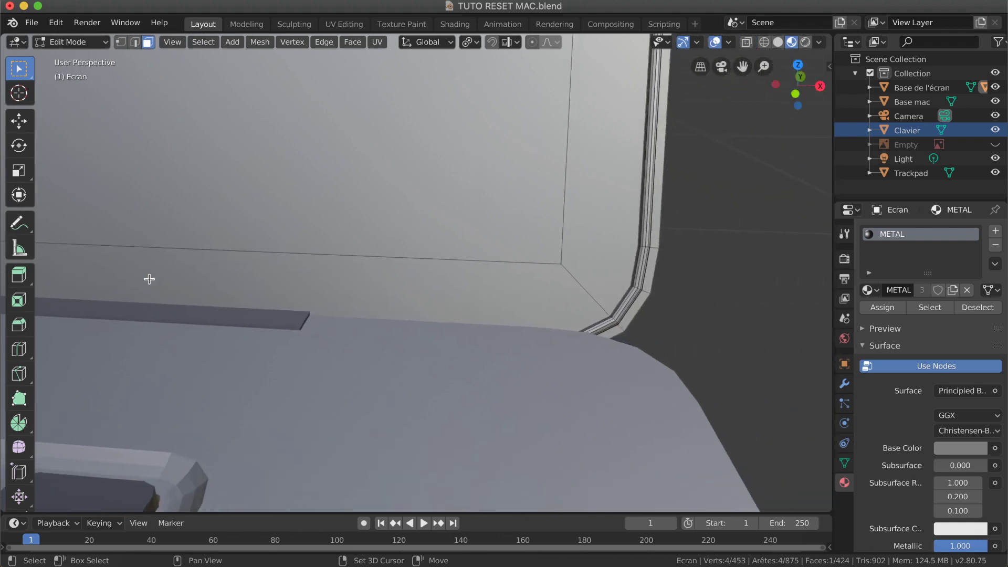
scroll(555, 271, "right", 10)
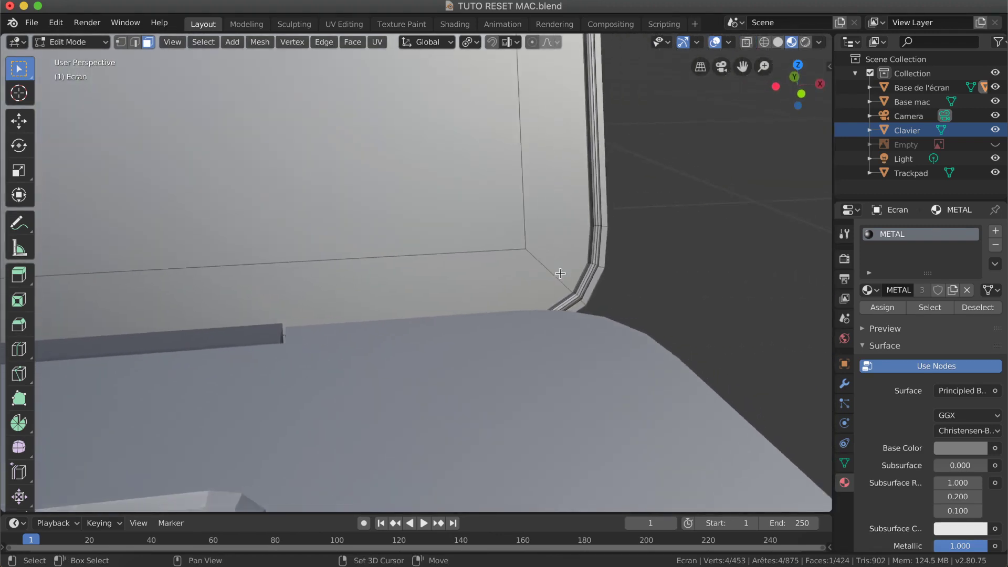
scroll(560, 273, "left", 10)
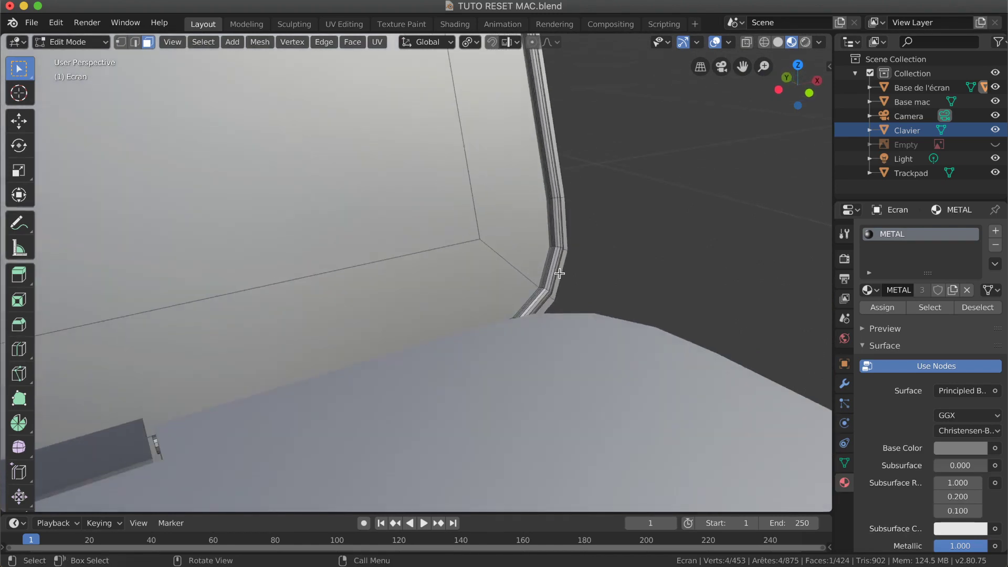
scroll(560, 273, "right", 15)
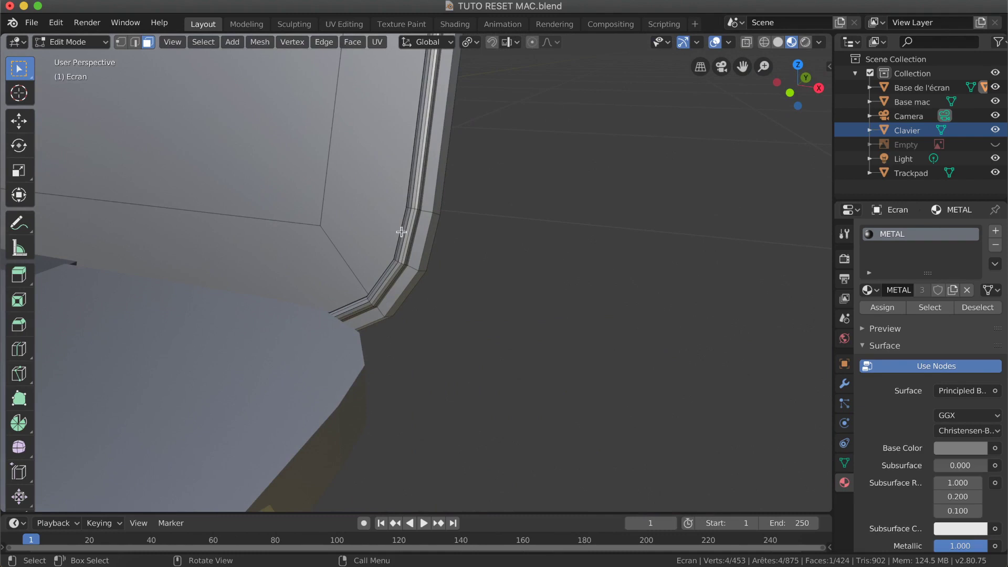
scroll(405, 233, "left", 15)
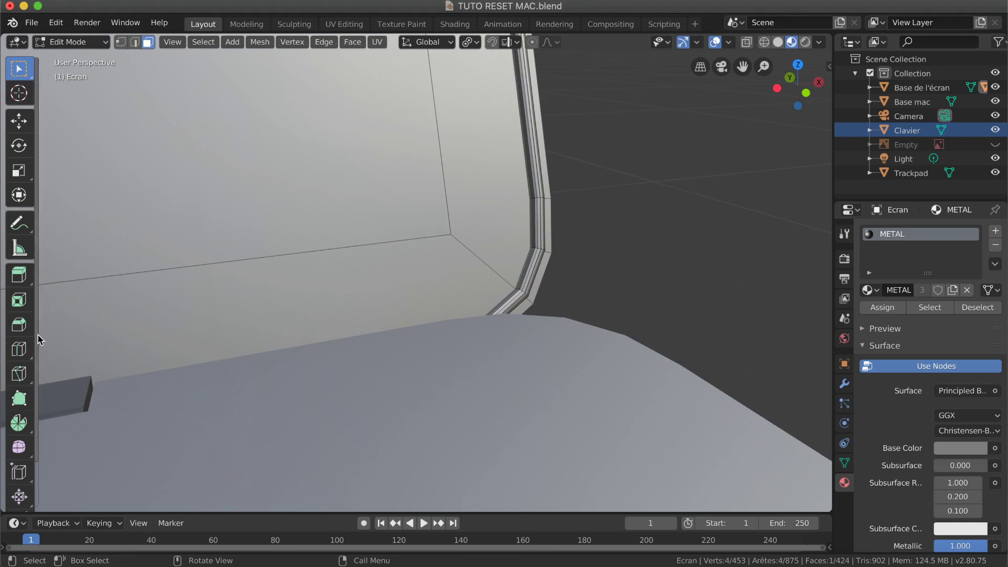
left_click(19, 374)
left_click(451, 234)
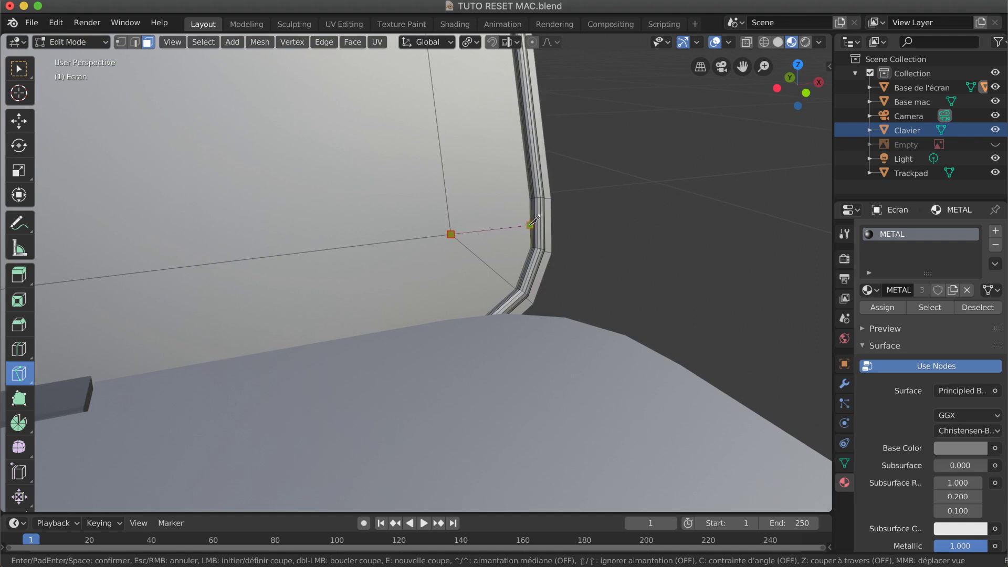
left_click(530, 225)
key("Return")
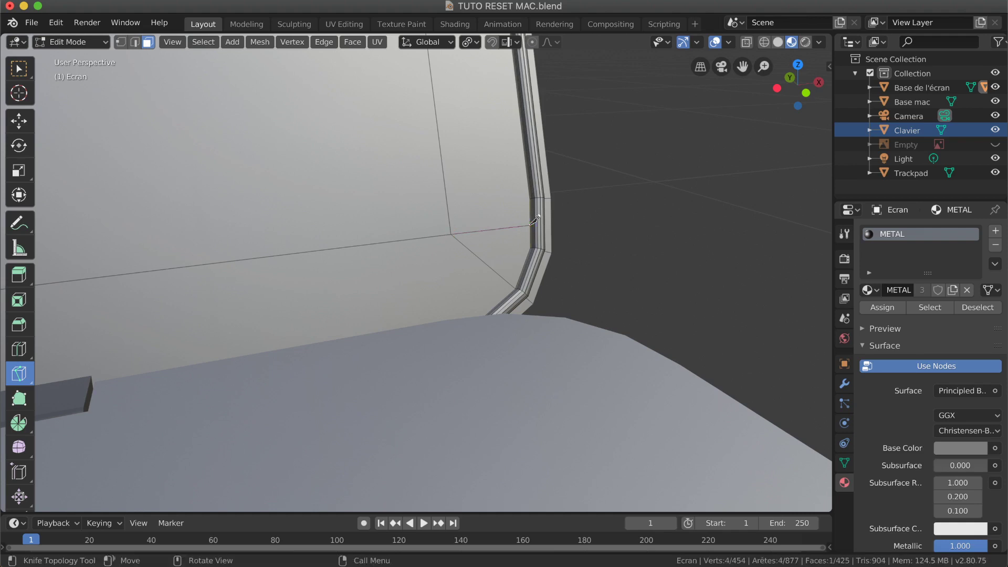
Examine the whole laptop screen and the border around it, including both lower corners.
scroll(535, 220, "down", 8, "ctrl")
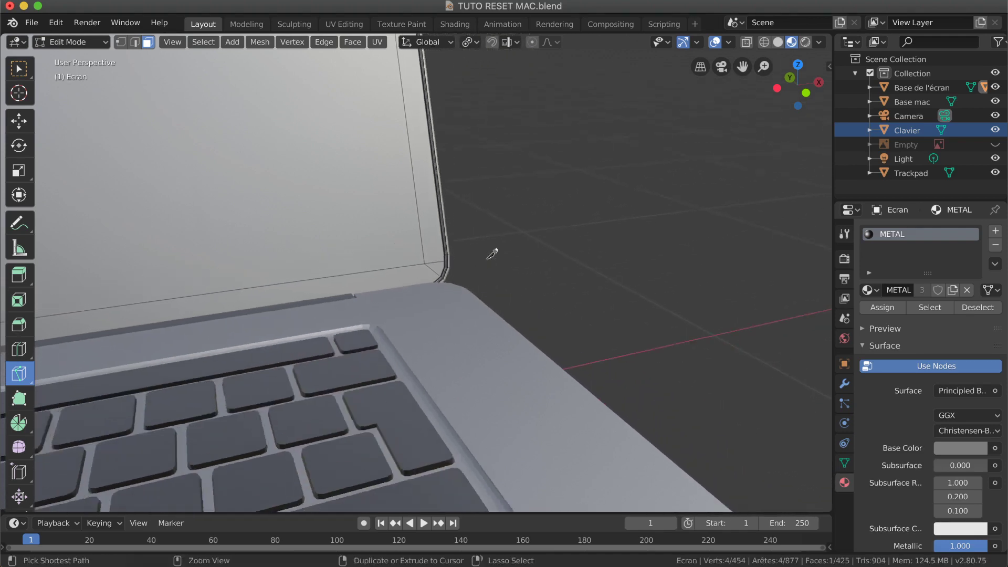
scroll(492, 254, "down", 4, "ctrl")
scroll(492, 255, "left", 6, "shift")
scroll(492, 254, "down", 1, "shift")
scroll(70, 325, "up", 3, "ctrl")
scroll(70, 324, "down", 2, "ctrl")
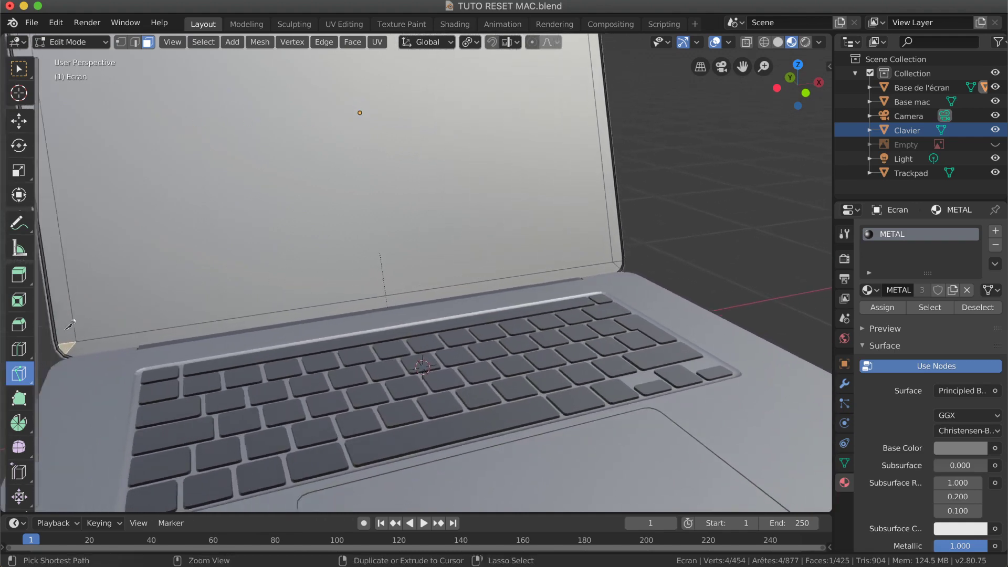
scroll(70, 324, "up", 5, "ctrl")
scroll(70, 325, "up", 1, "shift")
scroll(70, 325, "down", 4, "shift")
scroll(212, 245, "up", 1, "shift")
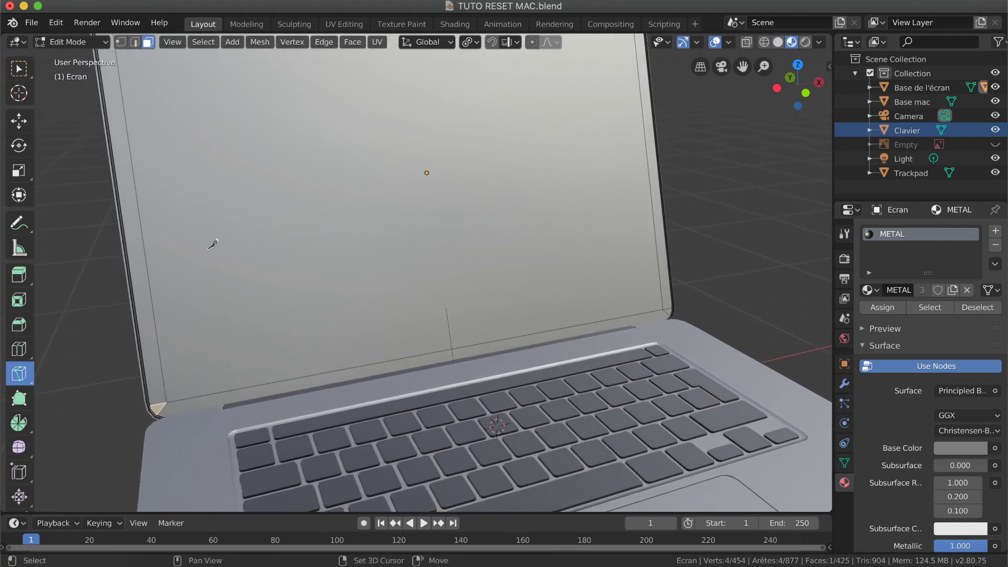
scroll(213, 244, "up", 3, "shift")
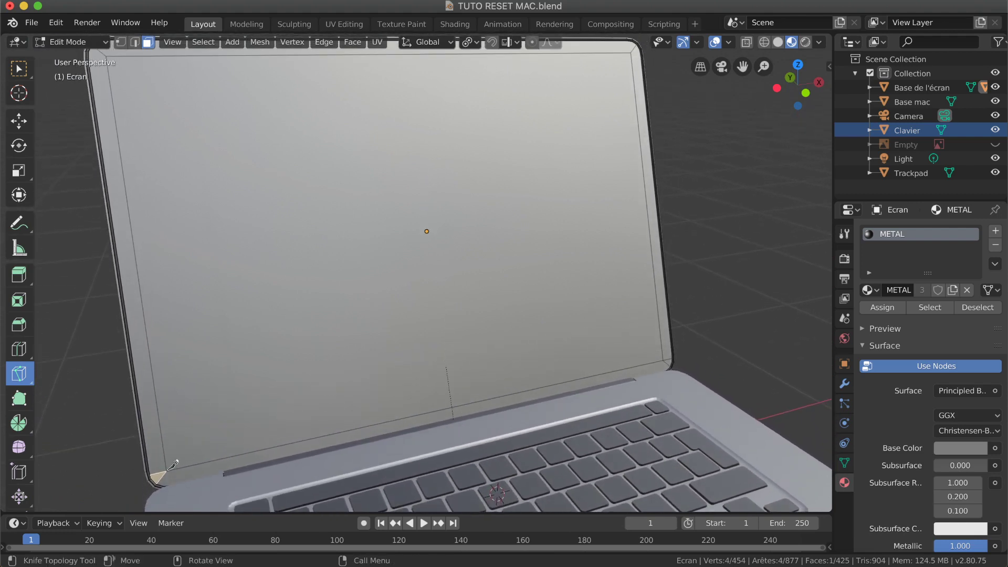
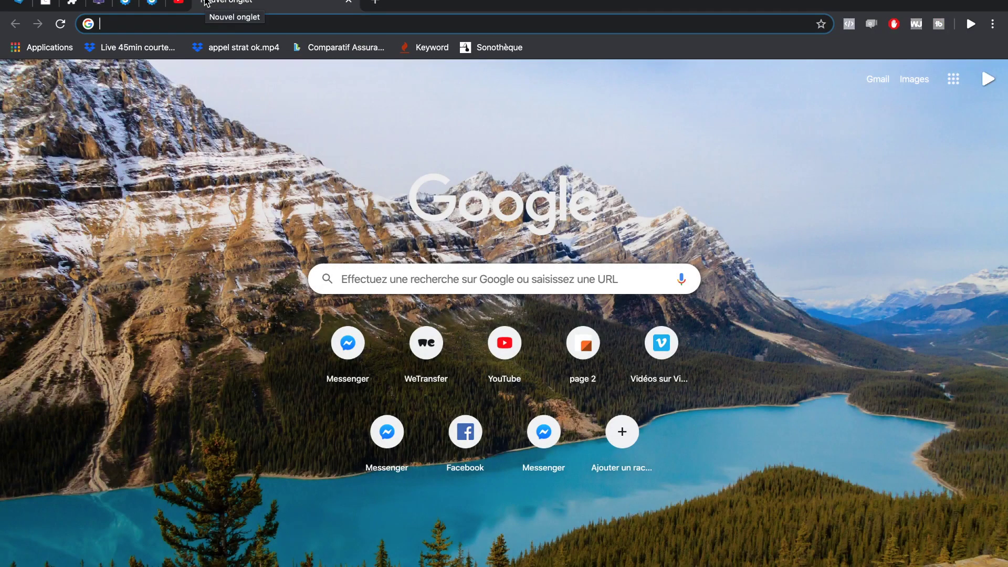
Search Google Images for "macbook pro 2019".
type("macbook")
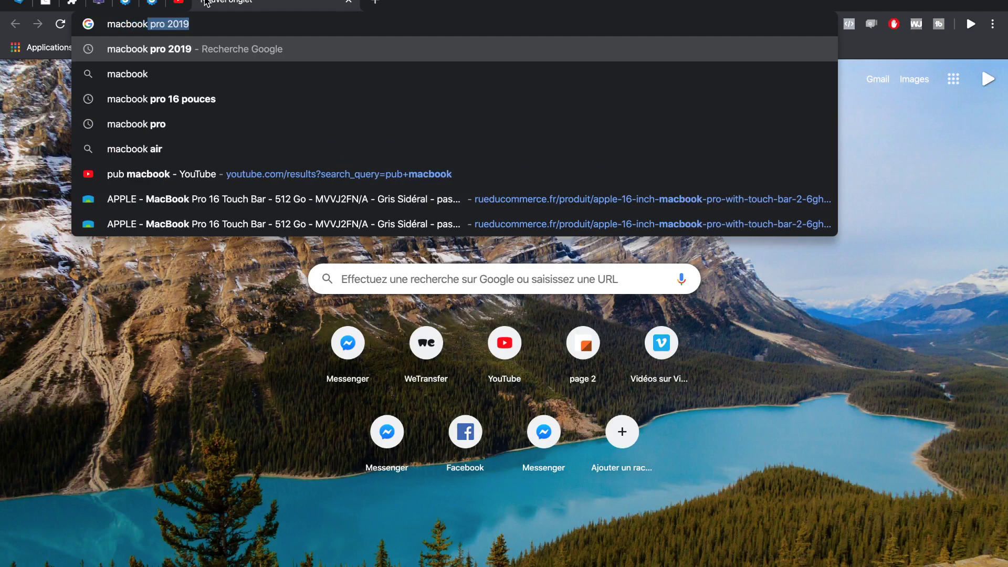
key("Return")
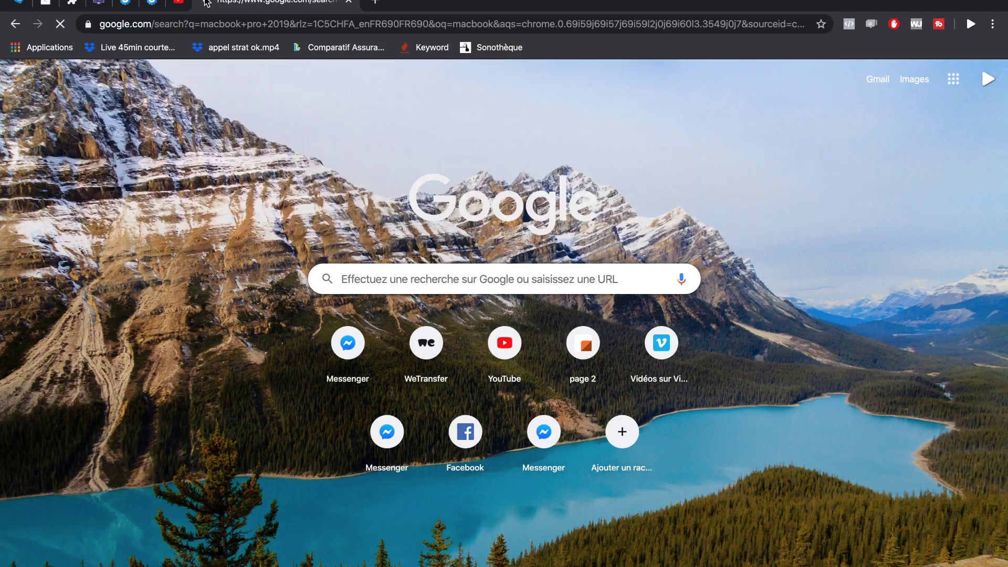
key("XF86MonBrightnessUp")
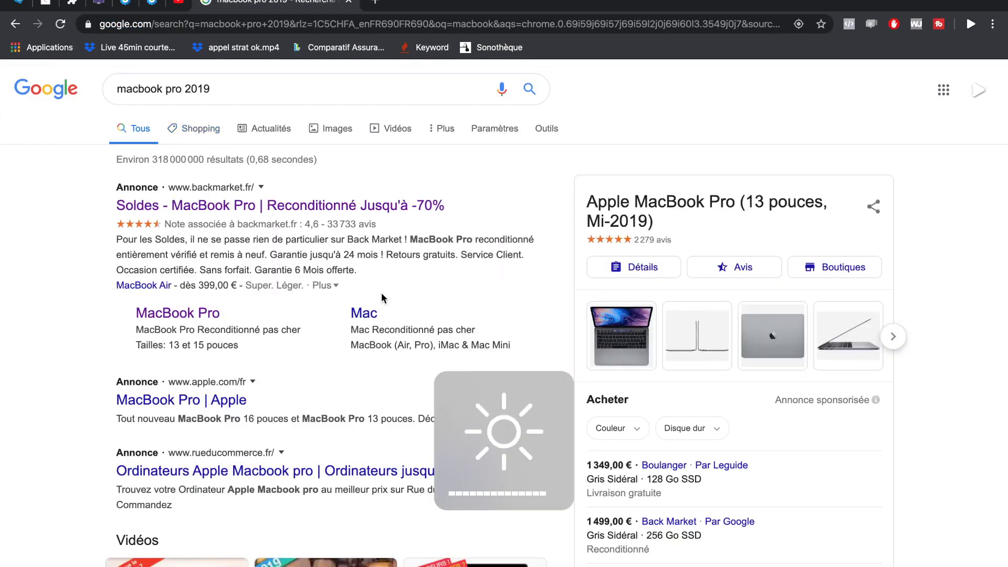
left_click(349, 130)
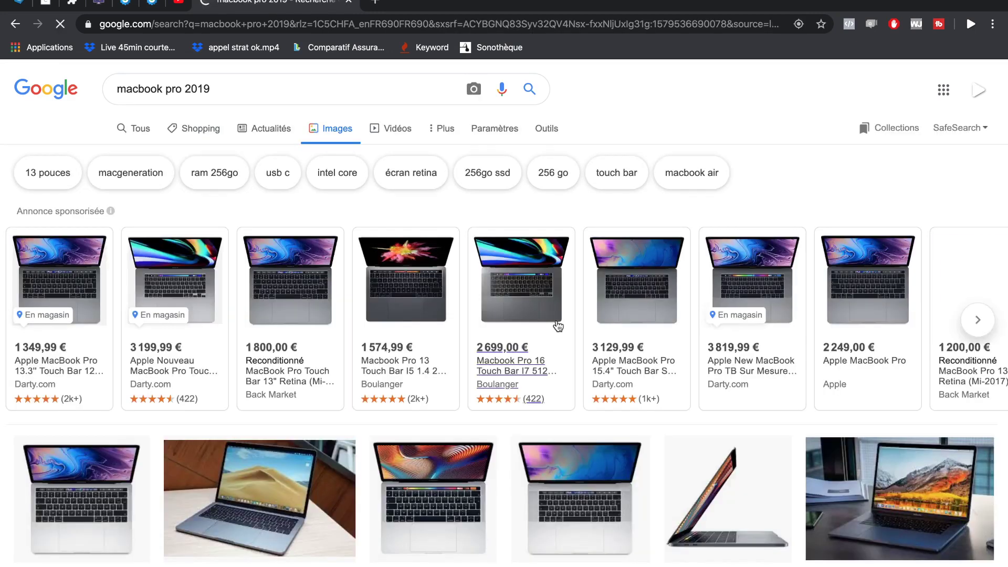
Browse the MacBook Pro photos and enlarge several front and angled views to examine the screen's bezel and lower strip.
scroll(558, 324, "down", 3)
scroll(557, 324, "down", 1)
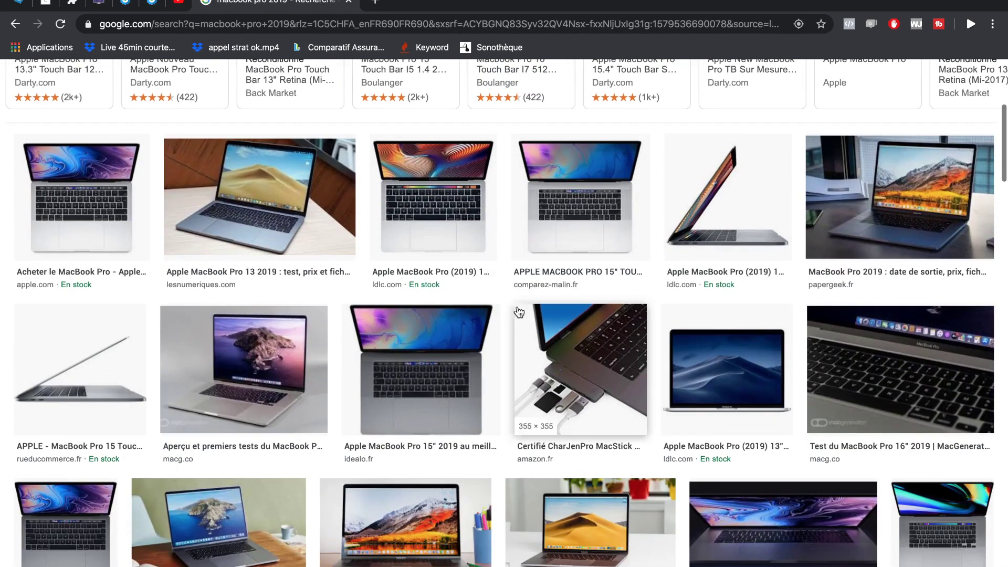
left_click(297, 227)
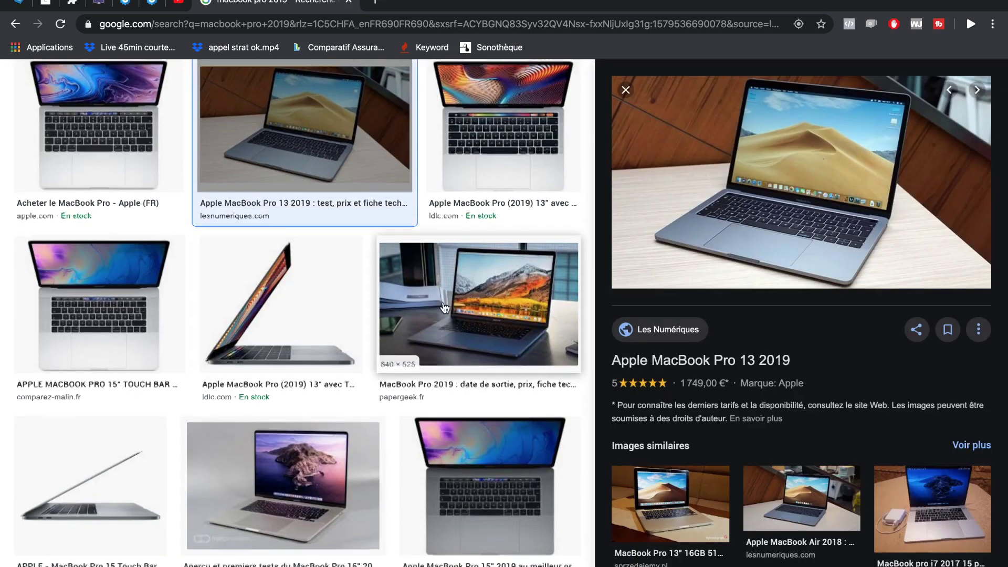
scroll(440, 302, "down", 3)
scroll(438, 303, "down", 6)
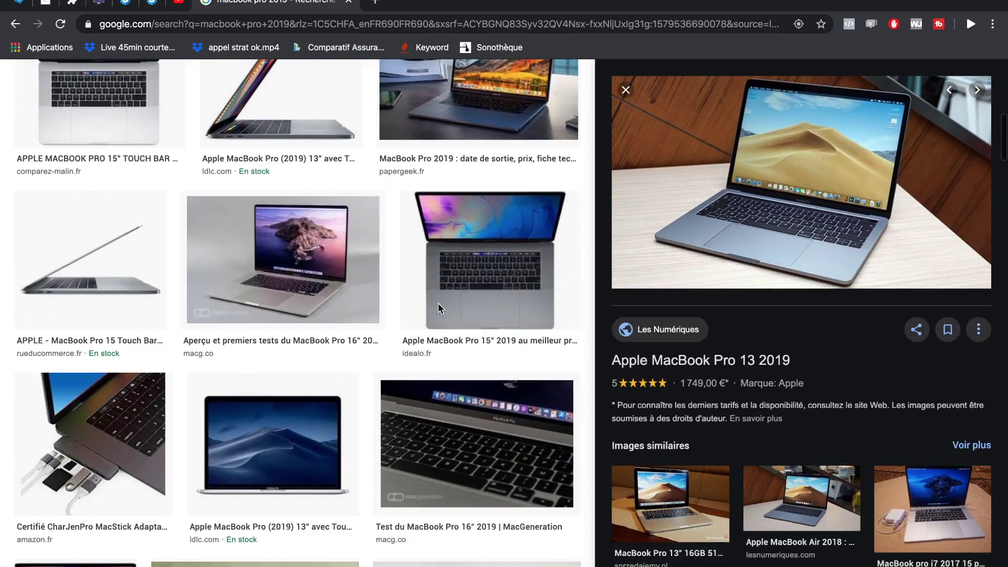
scroll(440, 309, "down", 5)
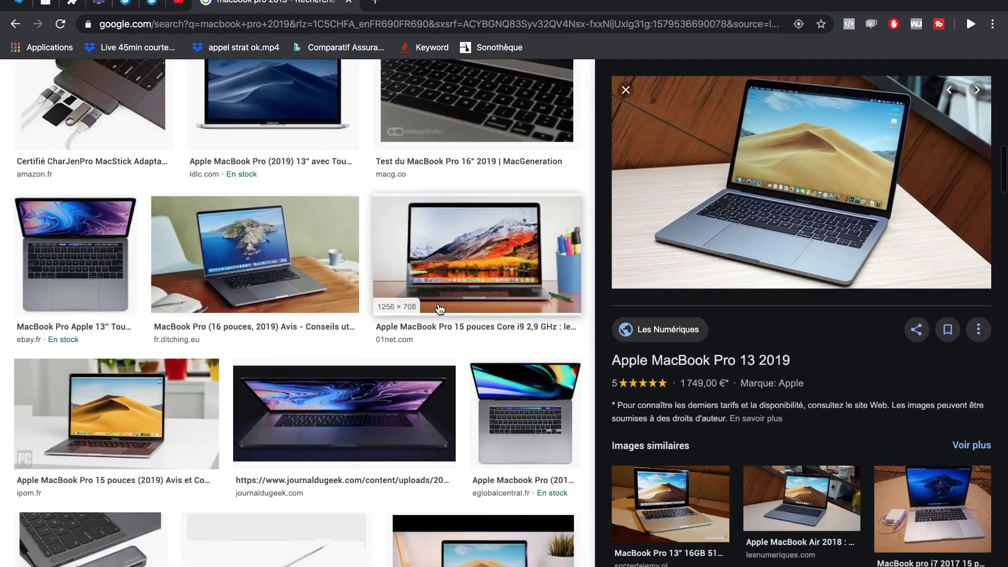
left_click(235, 148)
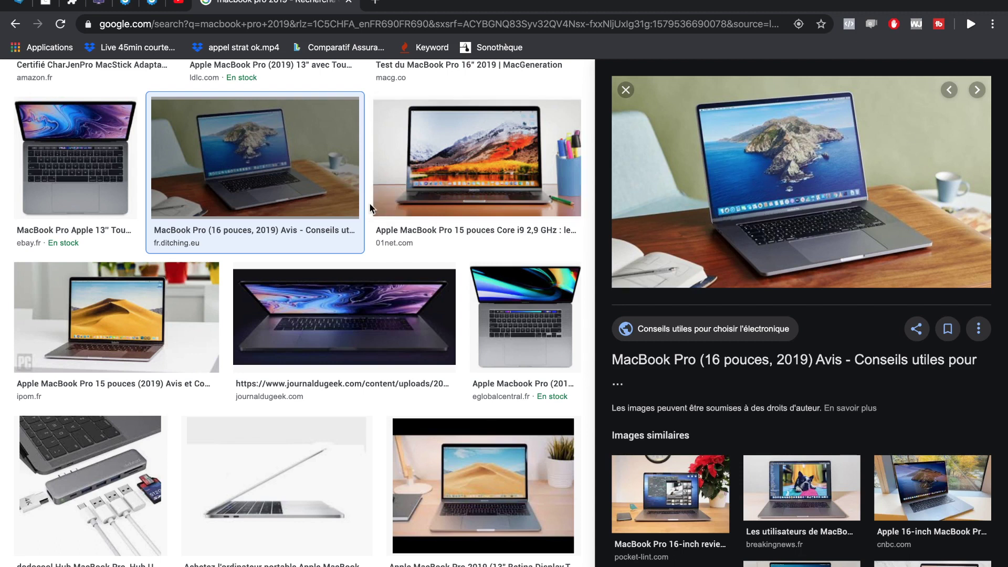
left_click(511, 494)
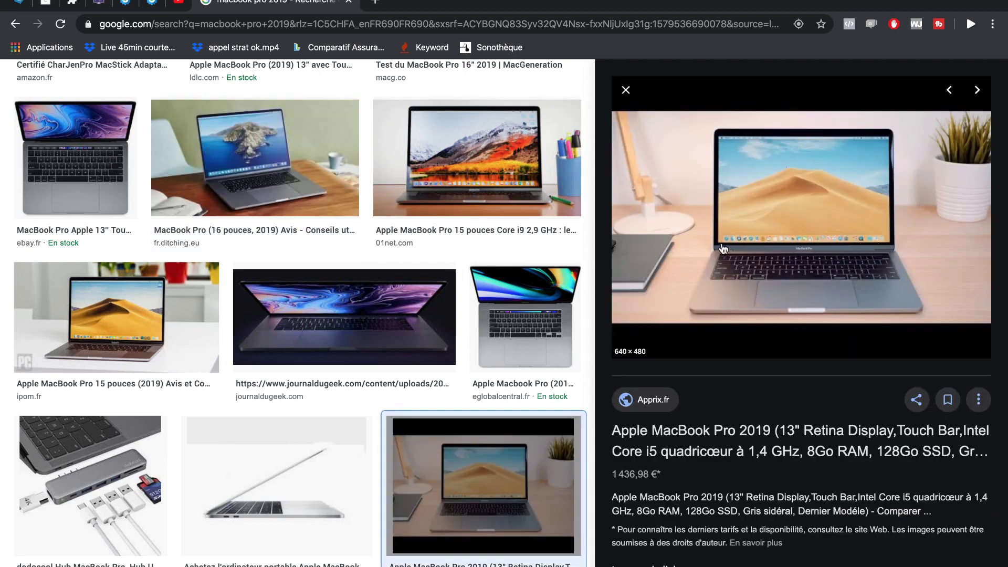
Switch back to Blender and examine the laptop screen's inset border and lower edge.
key("ctrl+Left")
key("ctrl+Left")
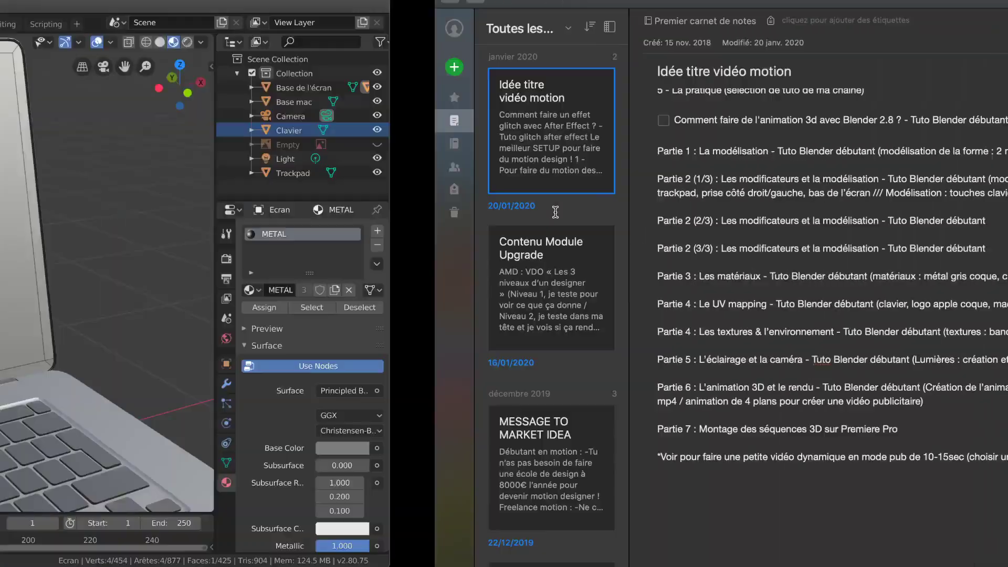
scroll(327, 301, "right", 10)
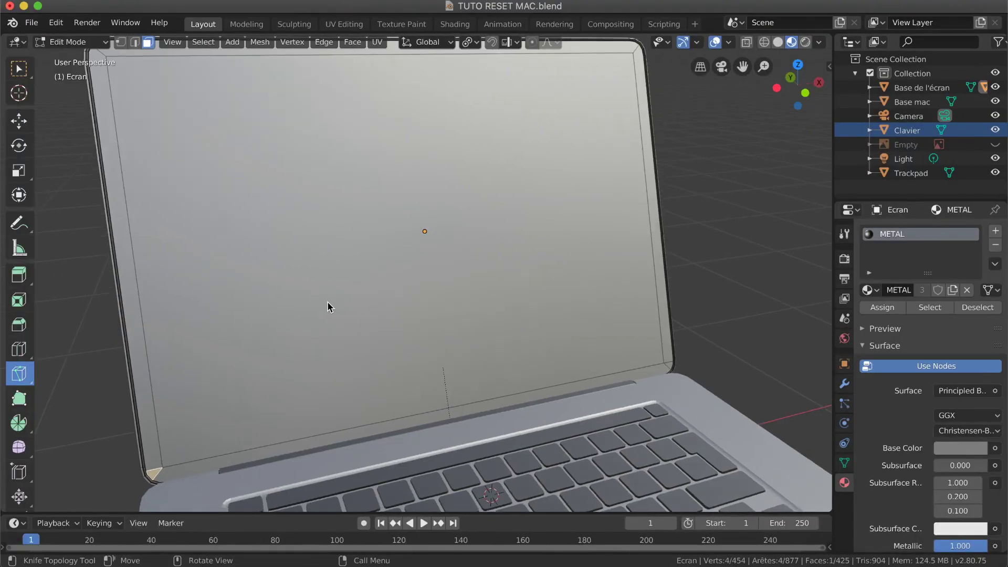
scroll(327, 301, "left", 5)
scroll(326, 301, "left", 2)
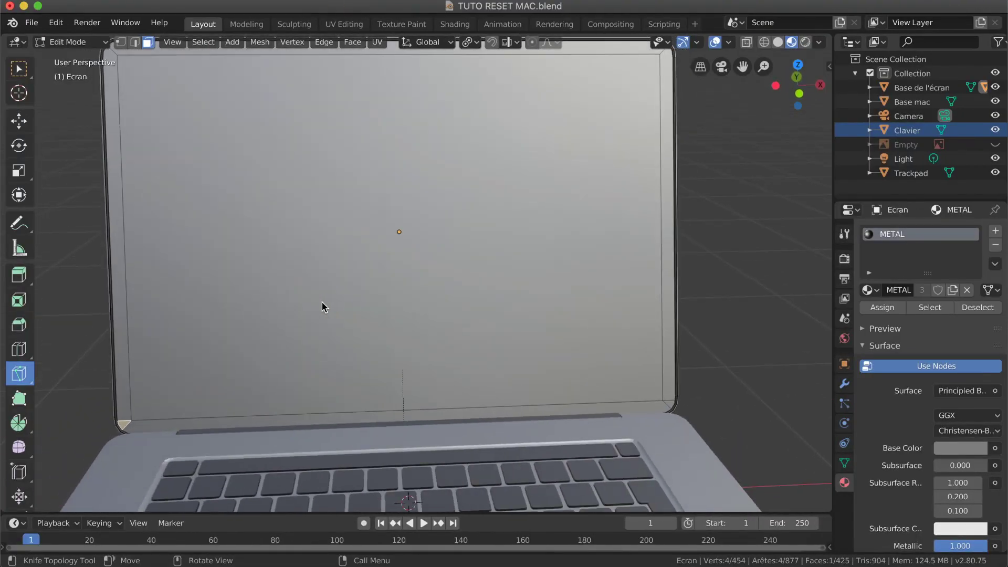
scroll(298, 297, "left", 5)
key("k")
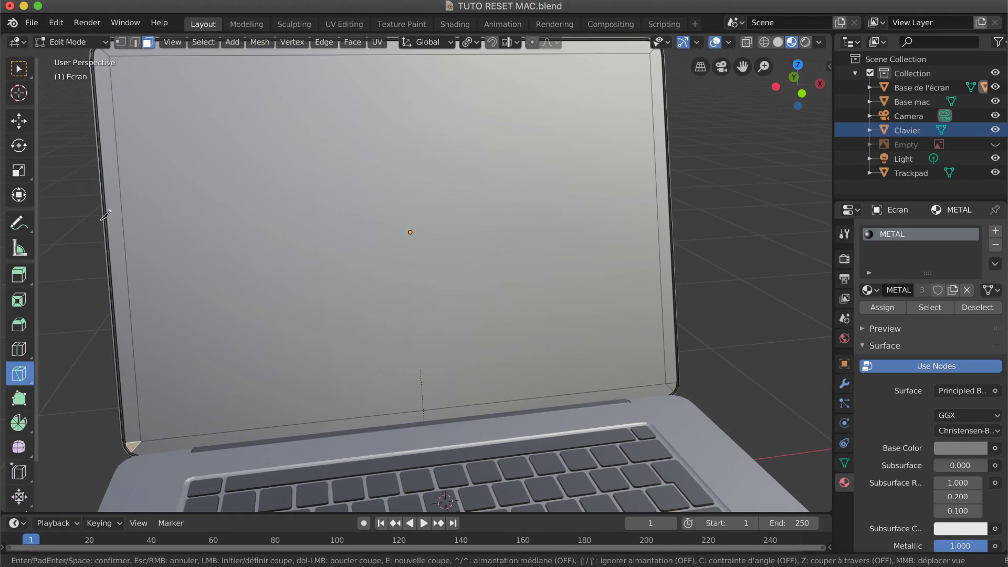
key("Escape")
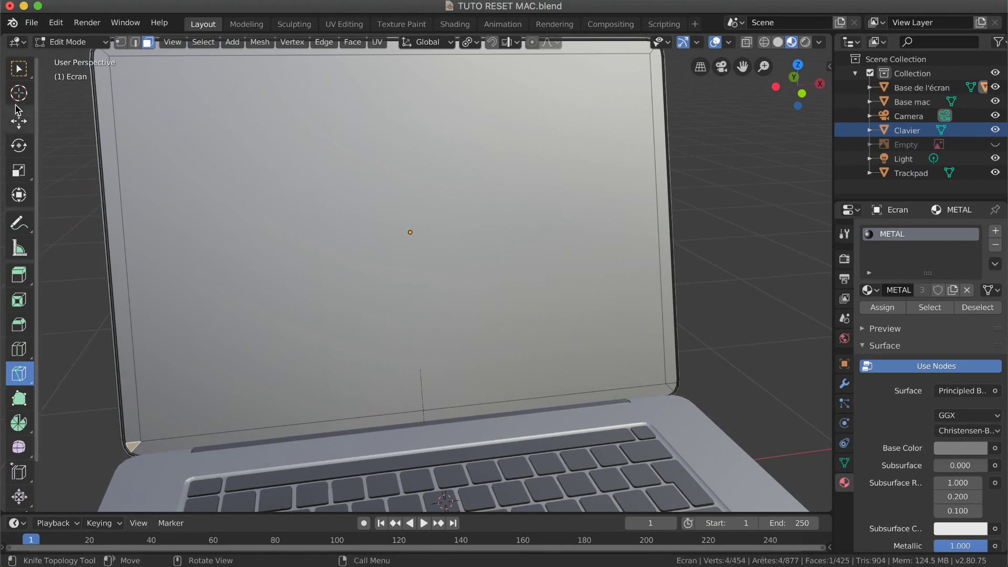
left_click(19, 69)
scroll(112, 208, "left", 5)
scroll(111, 208, "right", 6)
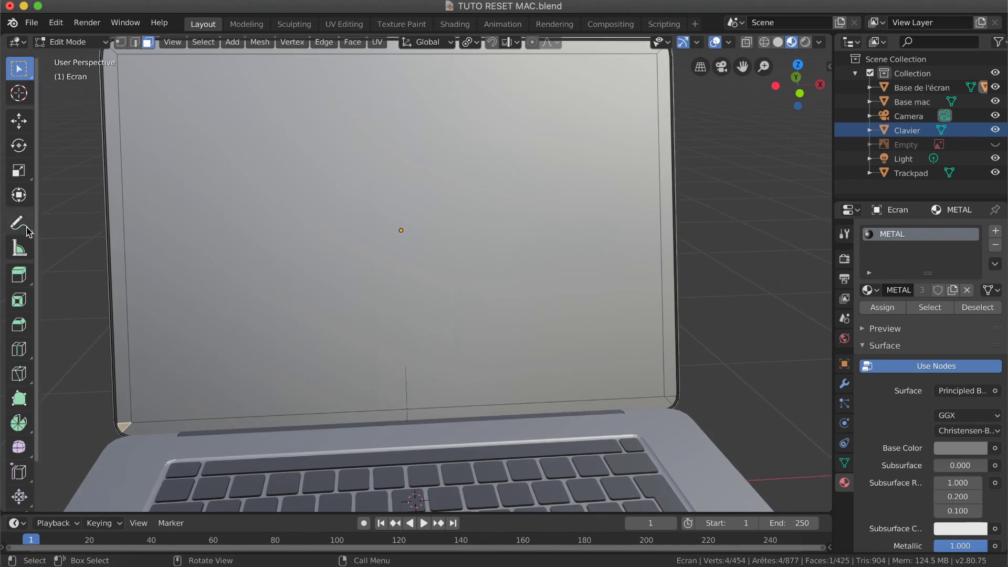
Add one horizontal loop cut across the inner screen face and slide it towards the lower border with a factor of -0.941.
left_click(19, 347)
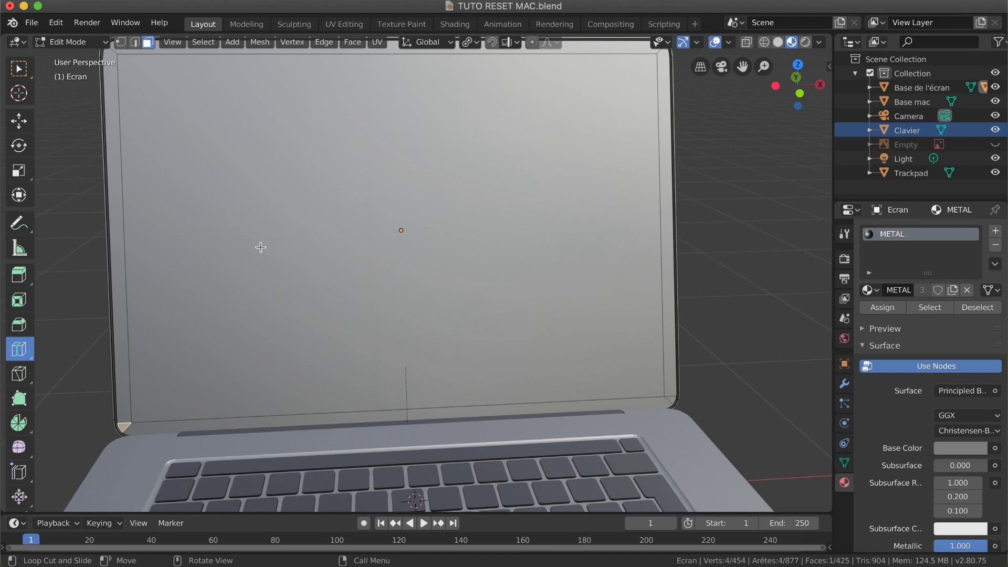
left_click(138, 259)
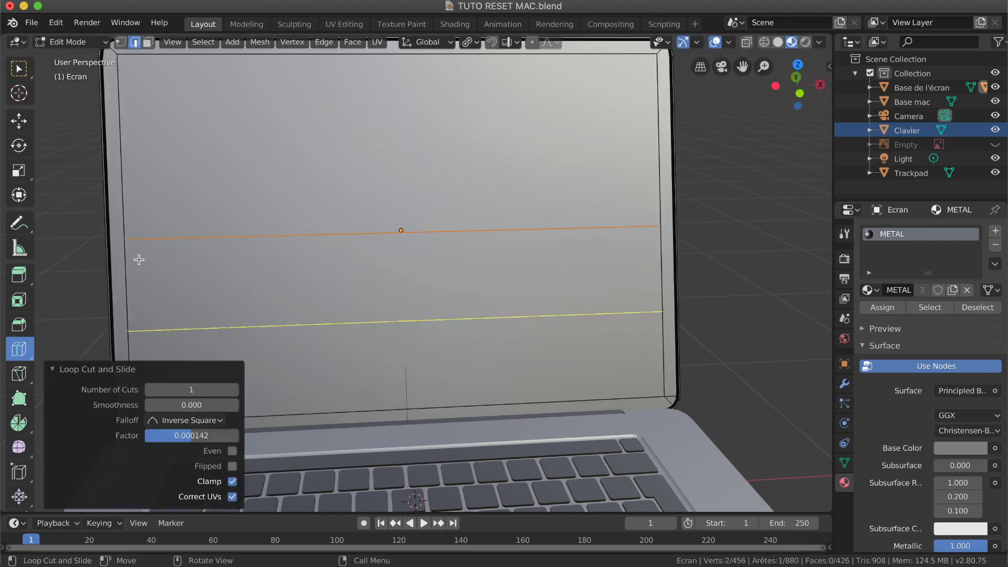
scroll(138, 259, "right", 10)
scroll(138, 260, "right", 15)
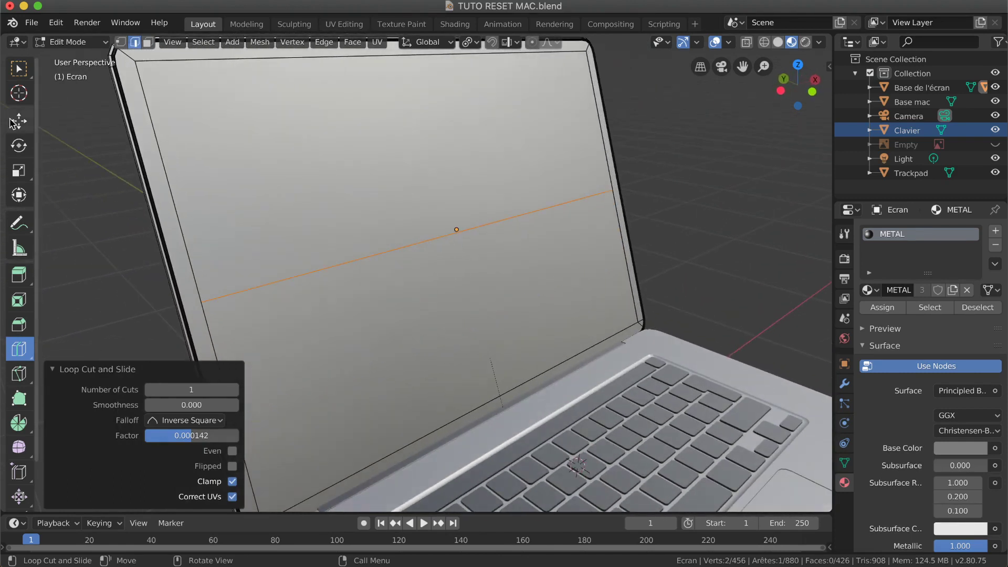
left_click(19, 69)
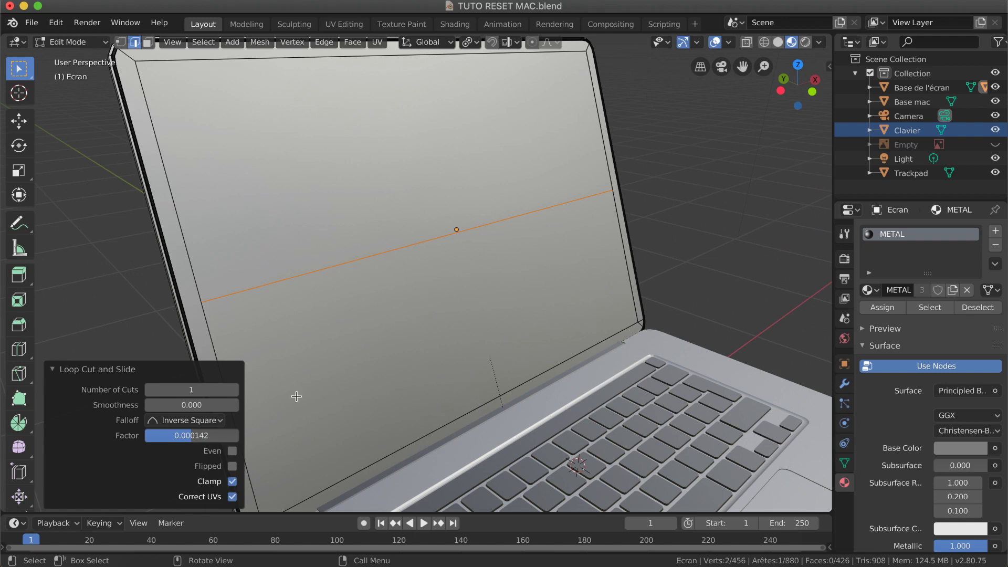
scroll(304, 394, "down", 10, "shift")
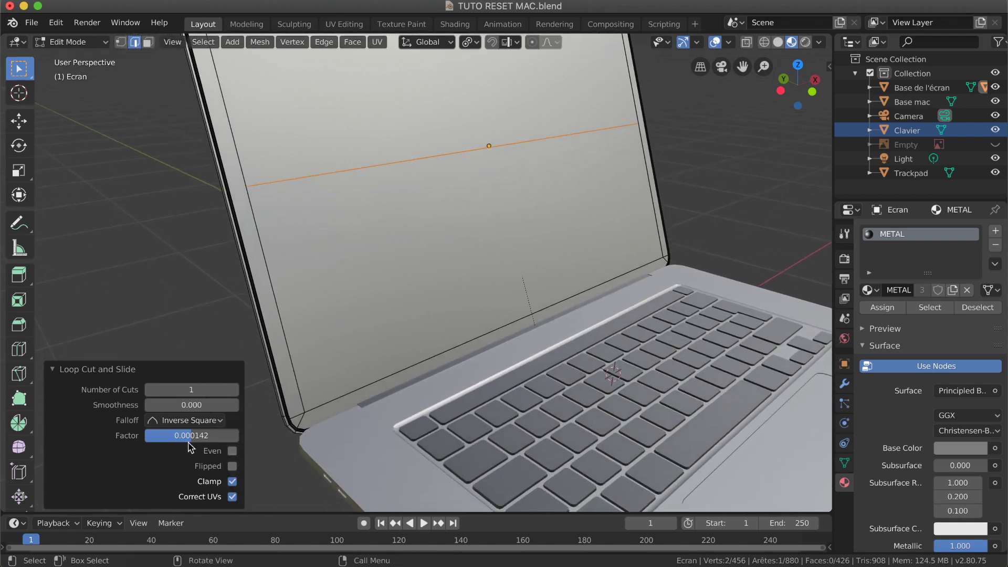
left_click_drag(189, 437, 147, 437)
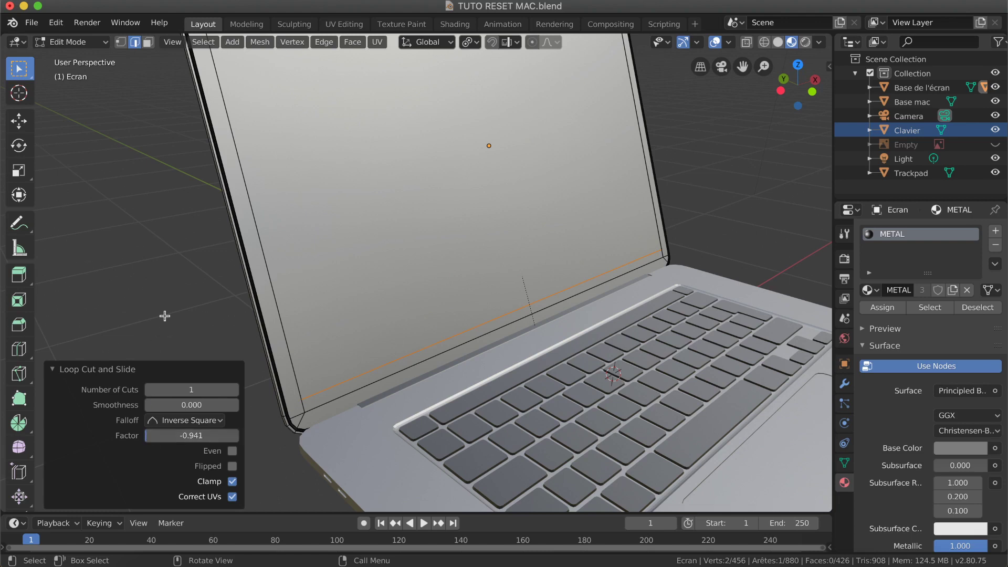
left_click(208, 279)
Switch to face selection and select the strip along the screen's lower edge together with both small corner faces.
scroll(216, 303, "right", 10)
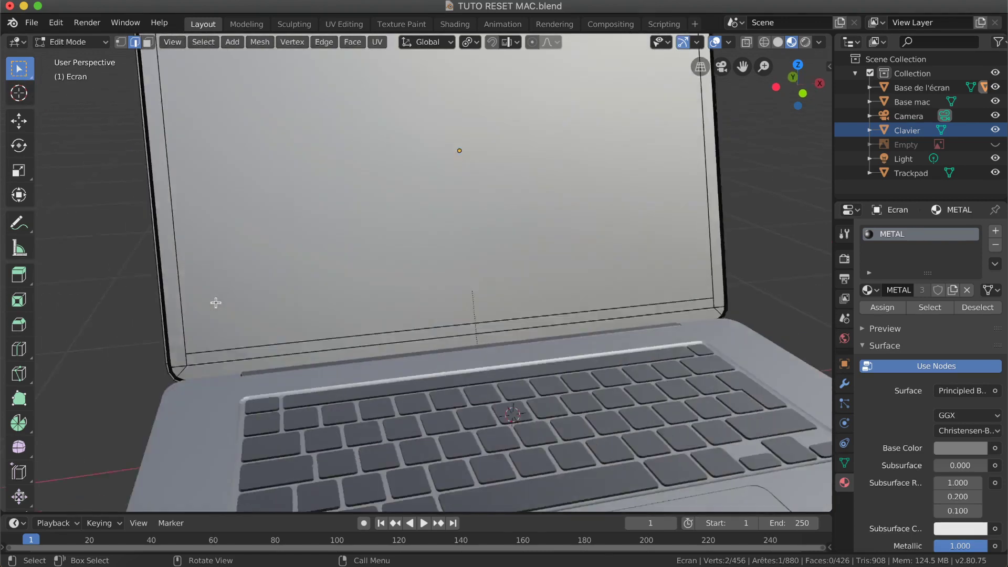
scroll(202, 318, "up", 5, "ctrl")
scroll(201, 318, "left", 10)
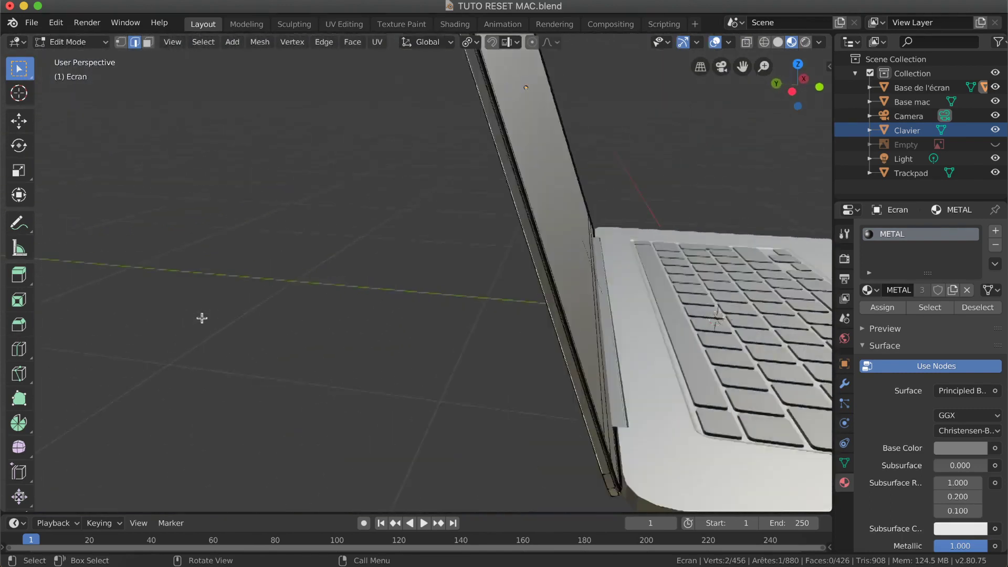
scroll(201, 318, "right", 10)
scroll(202, 318, "up", 5)
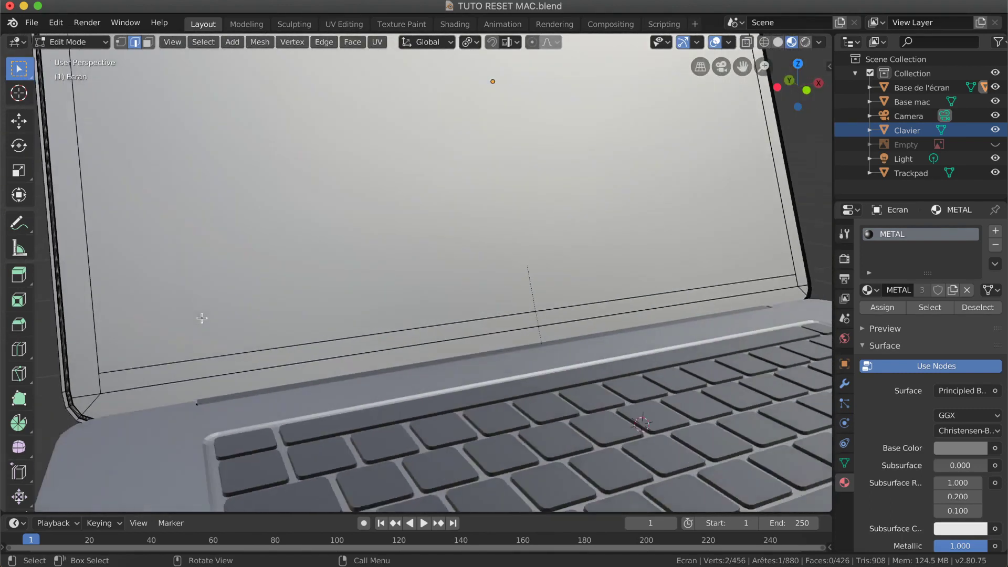
scroll(203, 338, "down", 5, "ctrl")
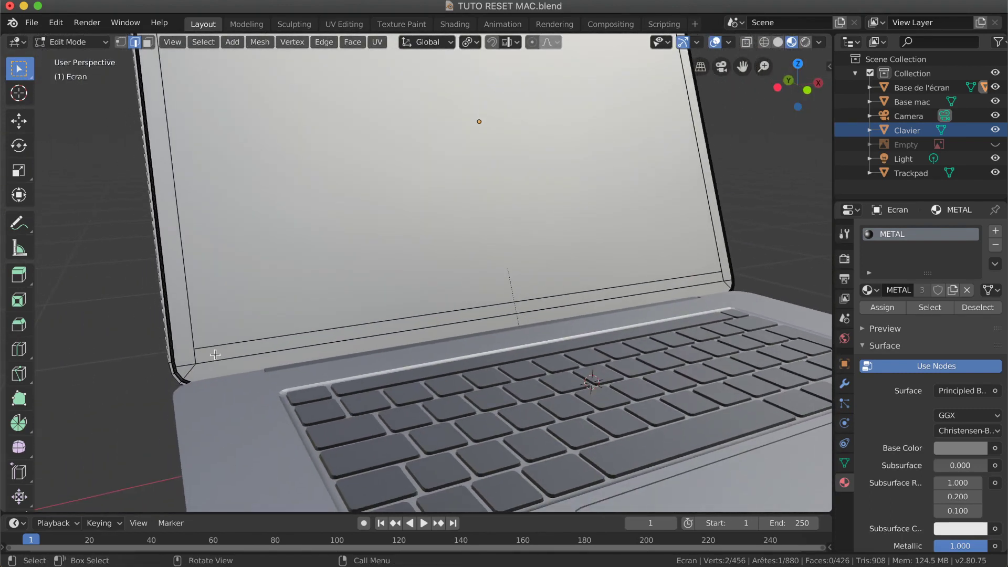
left_click(148, 42)
left_click(182, 369)
left_click(208, 369, "shift")
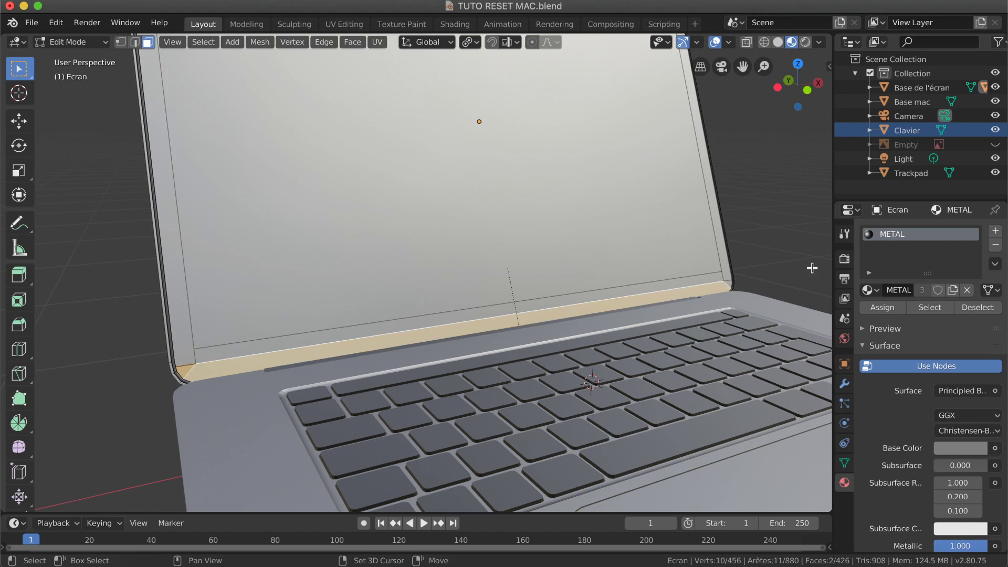
left_click(729, 282, "shift")
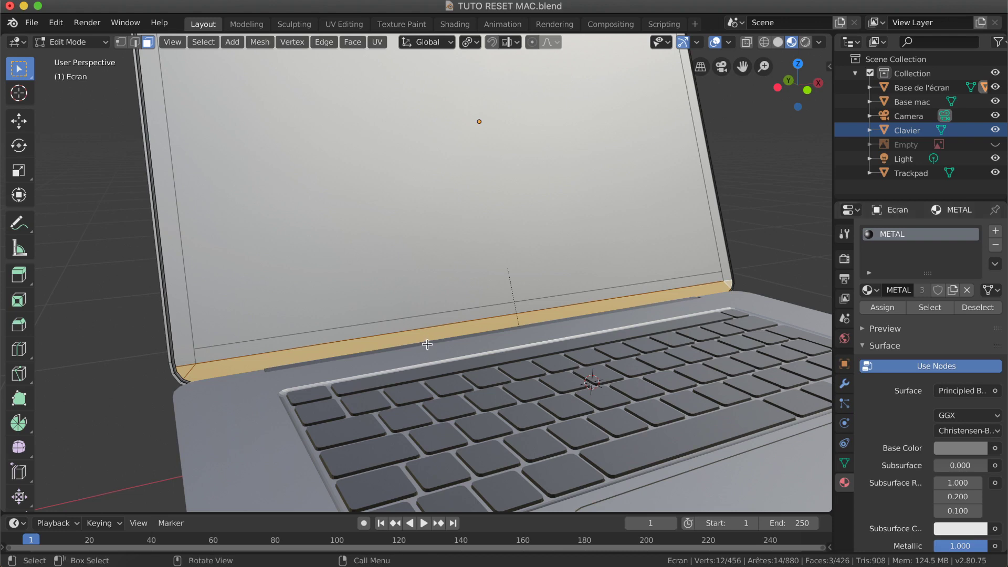
Try PLASTIQUE as the screen object's material in its existing slot, and restore METAL there.
left_click(873, 290)
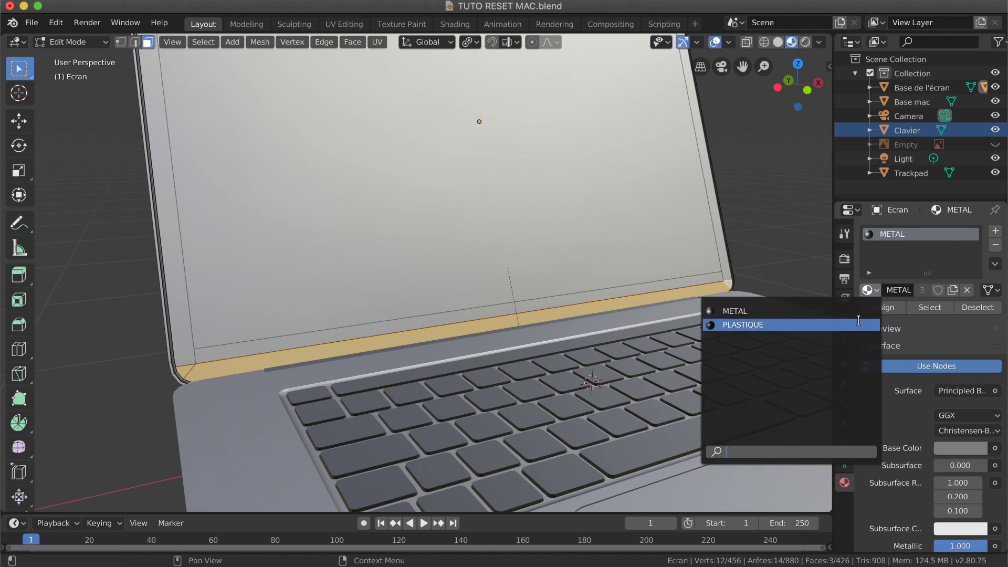
left_click(873, 325)
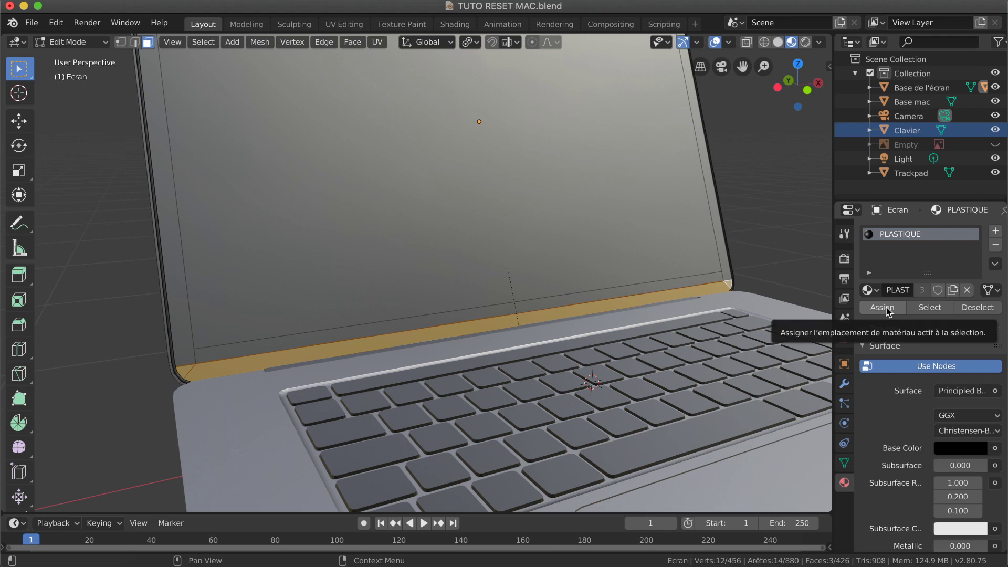
key("super+z")
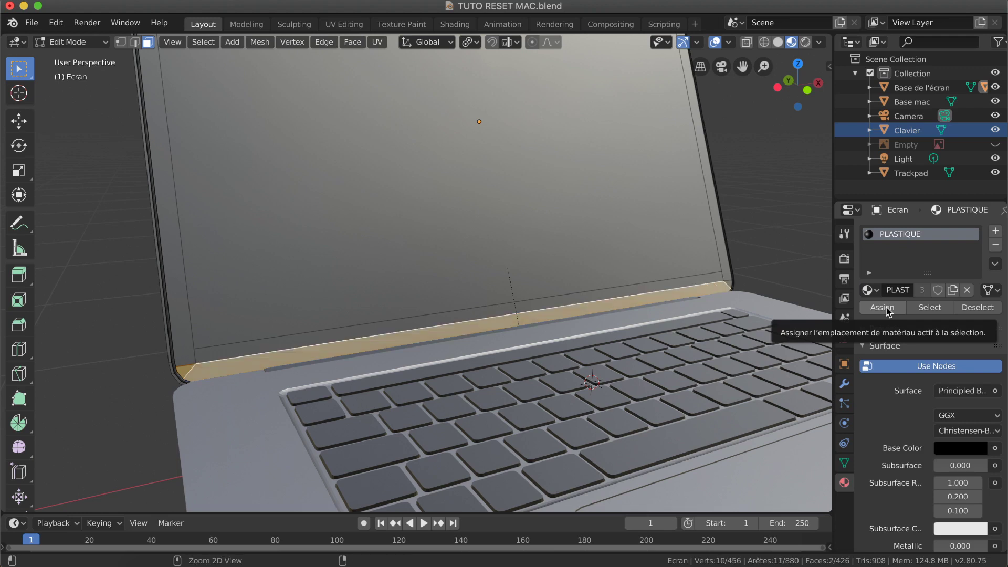
left_click(869, 290)
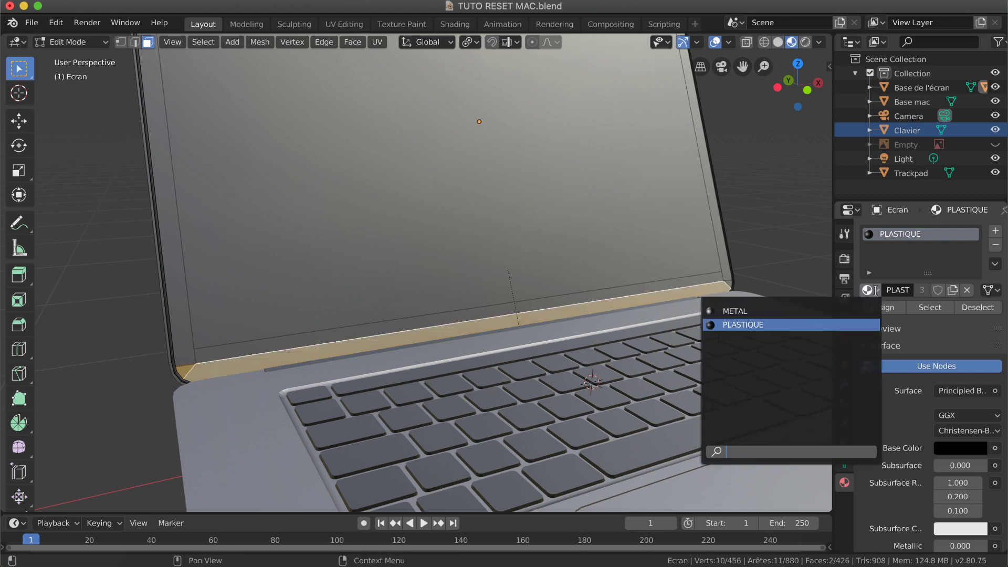
left_click(785, 309)
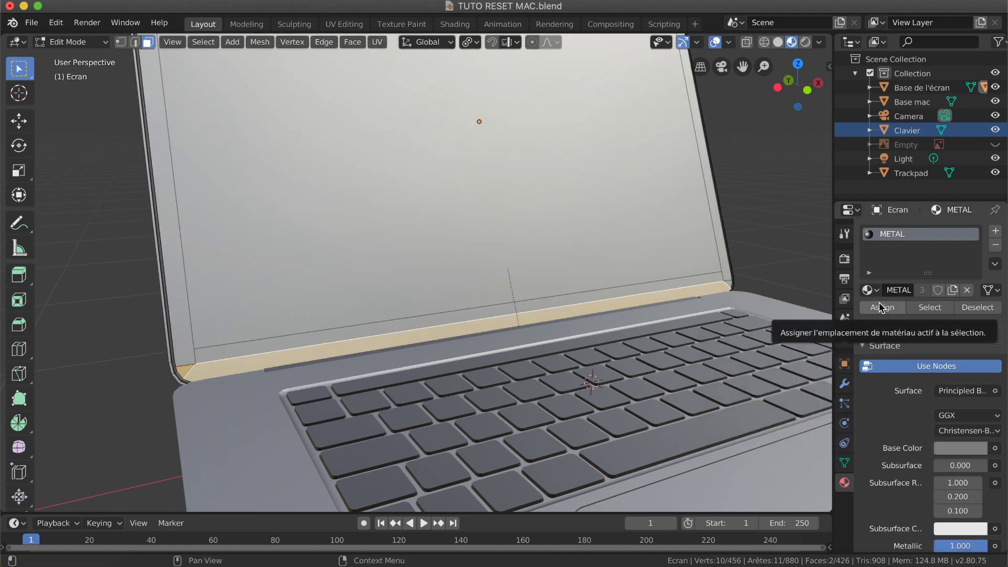
Add a second material slot to the screen object and link the existing PLASTIQUE material to it.
left_click(997, 231)
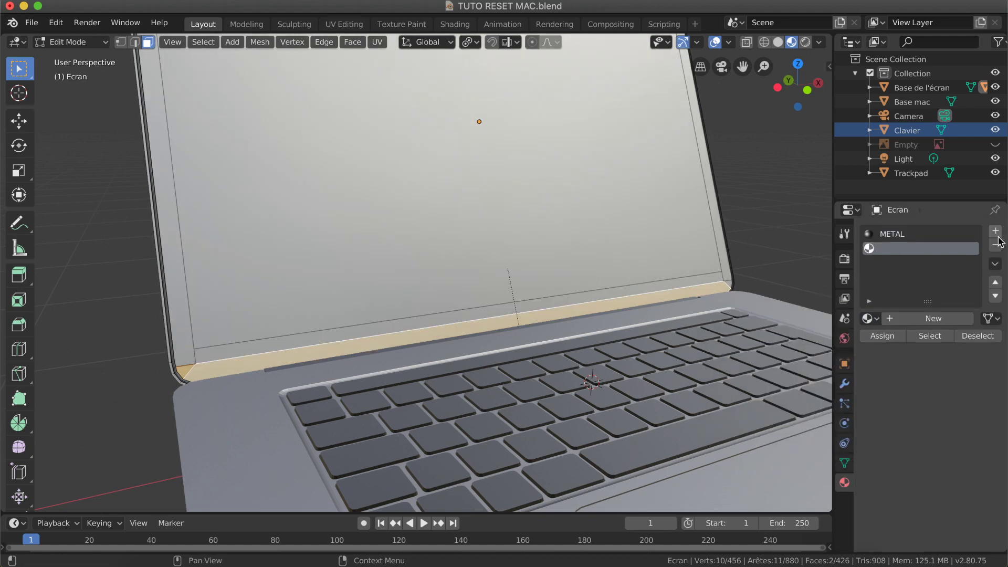
left_click(870, 319)
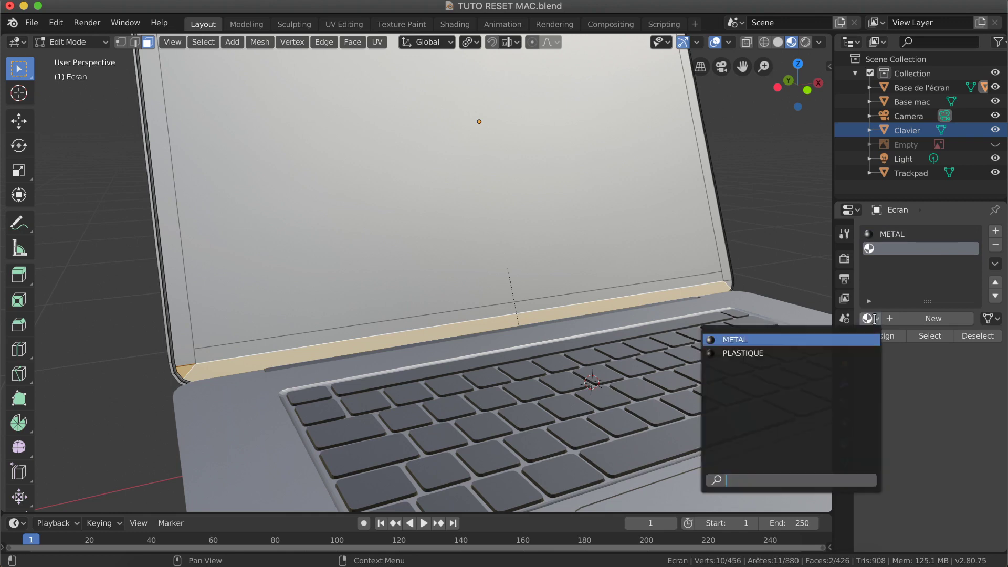
left_click(783, 350)
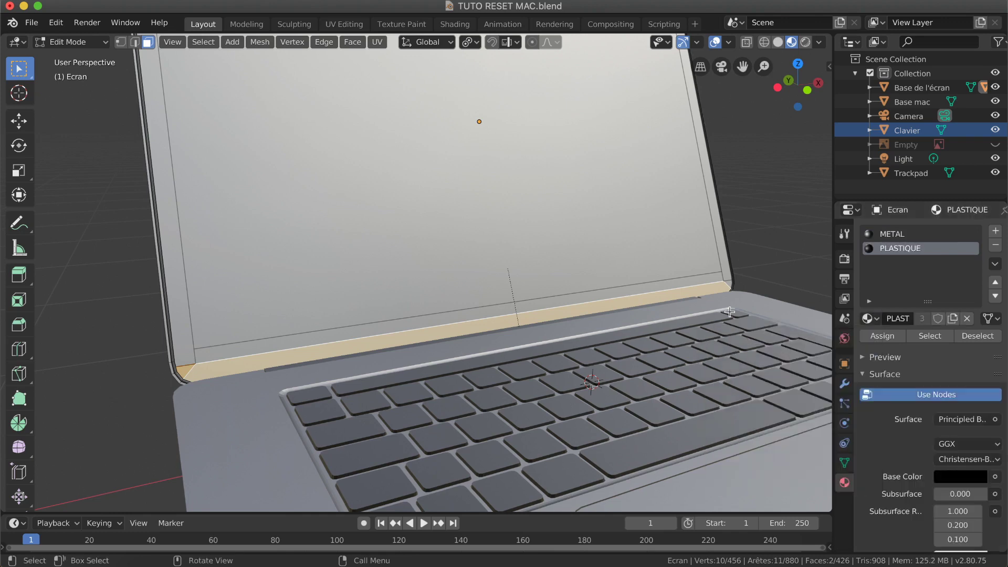
Reselect the strip along the screen's lower edge with both small corner faces, assign PLASTIQUE to them and clear the selection.
scroll(327, 231, "left", 10)
scroll(514, 173, "left", 10)
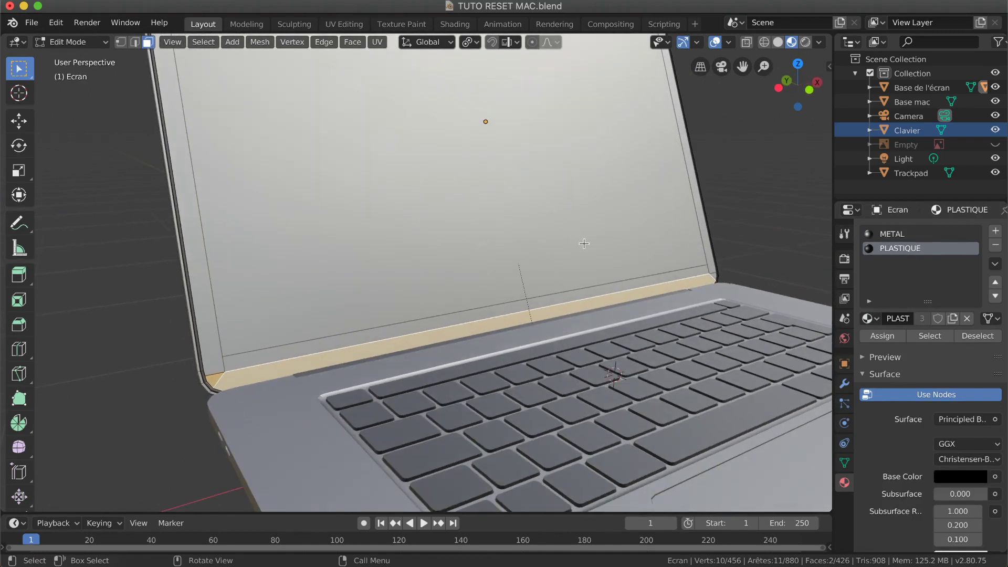
scroll(584, 243, "left", 4)
left_click(786, 243)
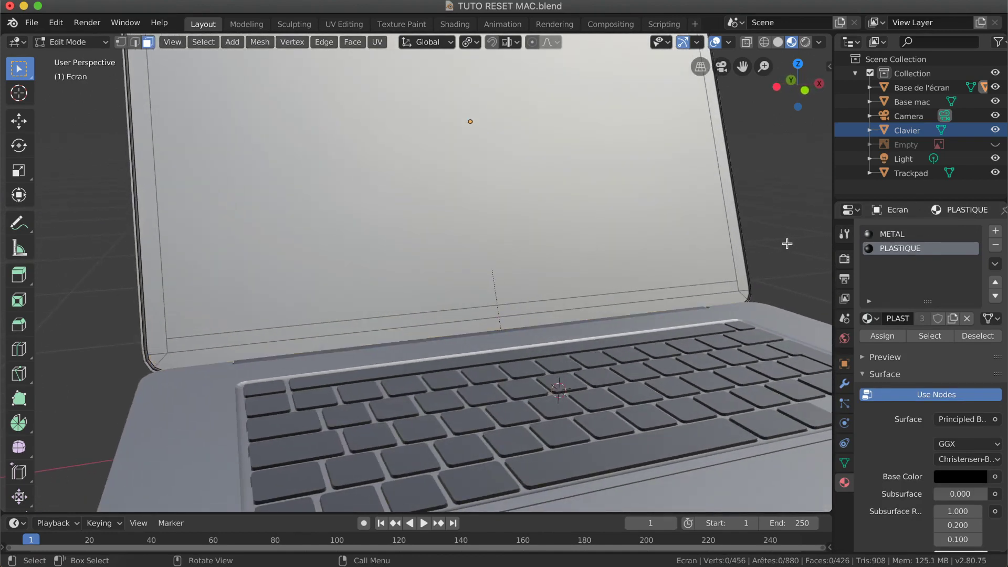
left_click(745, 293)
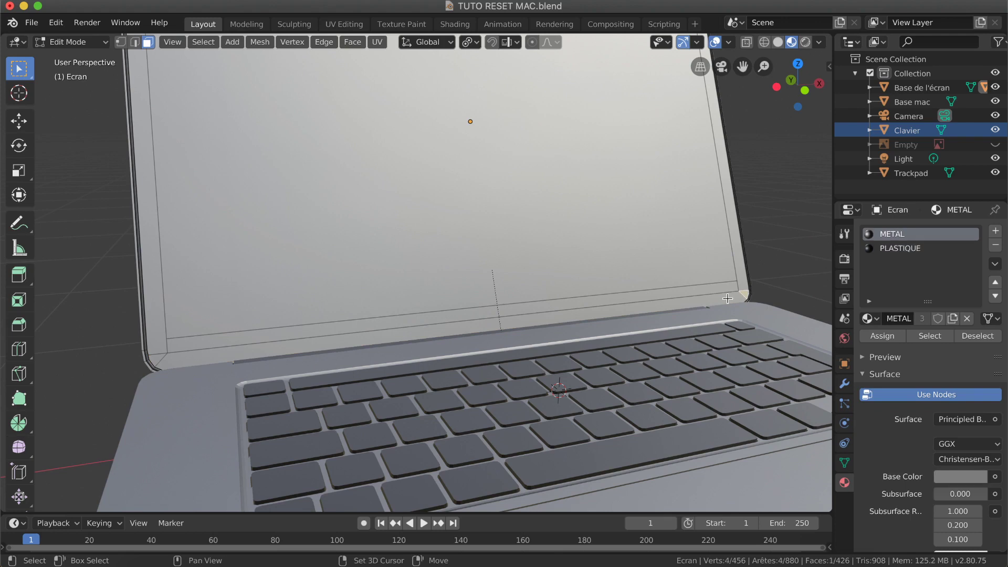
left_click(727, 299, "shift")
left_click(154, 359, "shift")
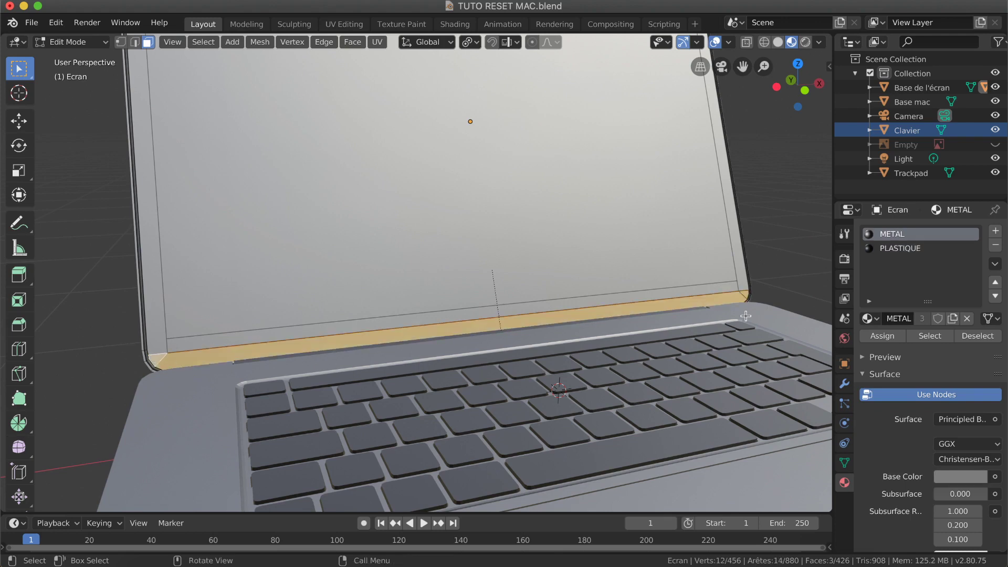
left_click(900, 249)
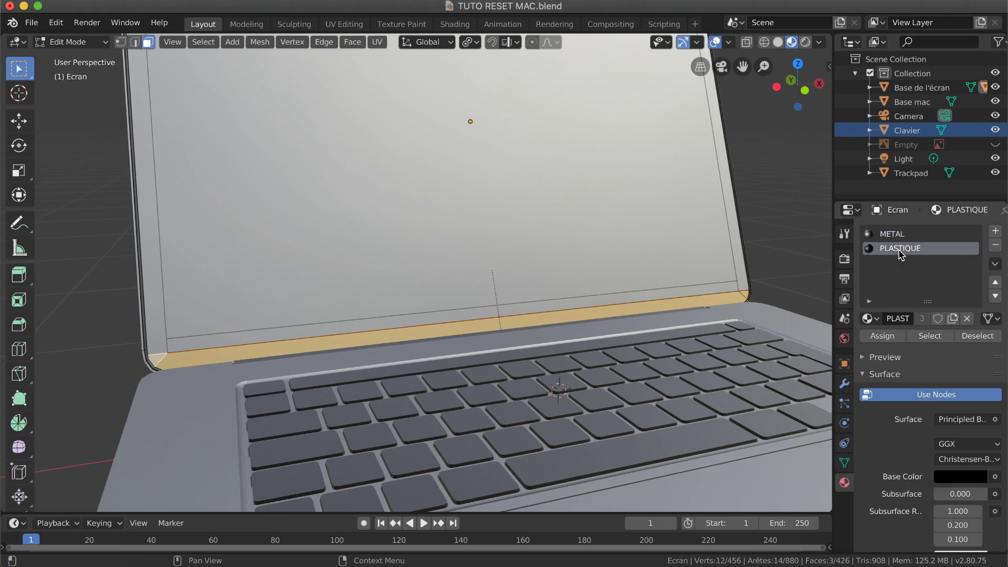
left_click(887, 340)
left_click(794, 264)
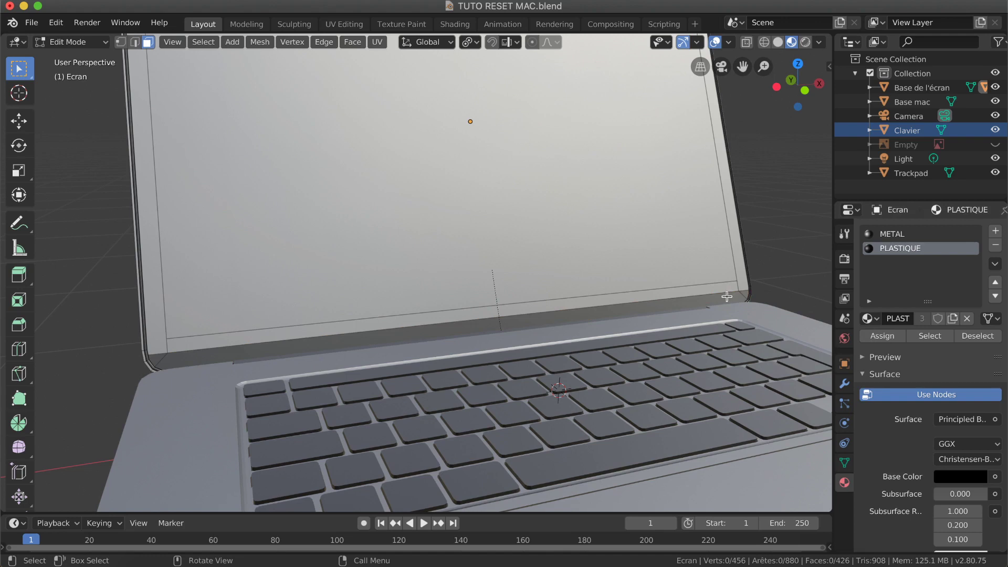
Select the large inner display face together with the four surrounding border faces, excluding the plastic lower strip.
scroll(616, 287, "left", 10)
scroll(617, 287, "right", 7)
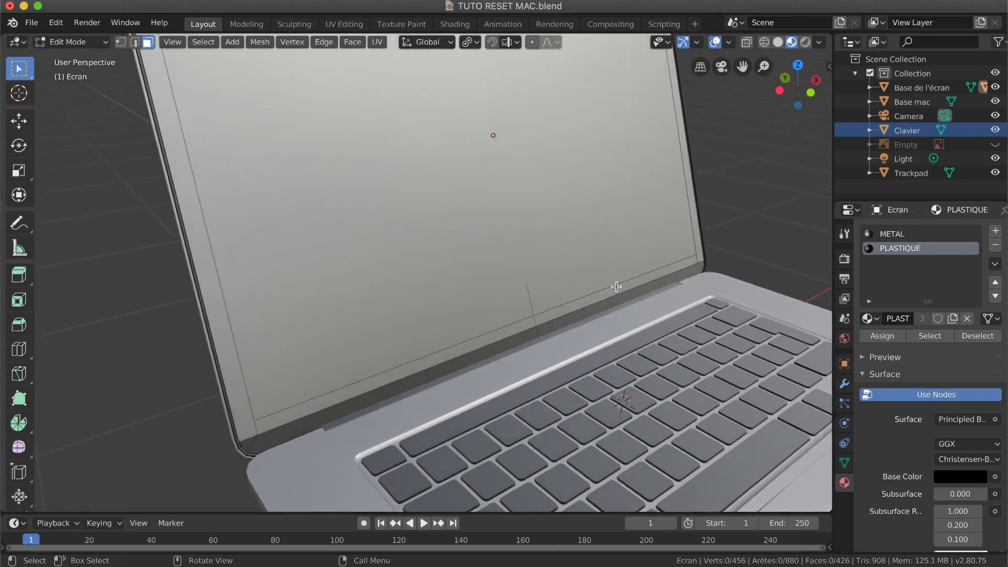
scroll(617, 287, "right", 10)
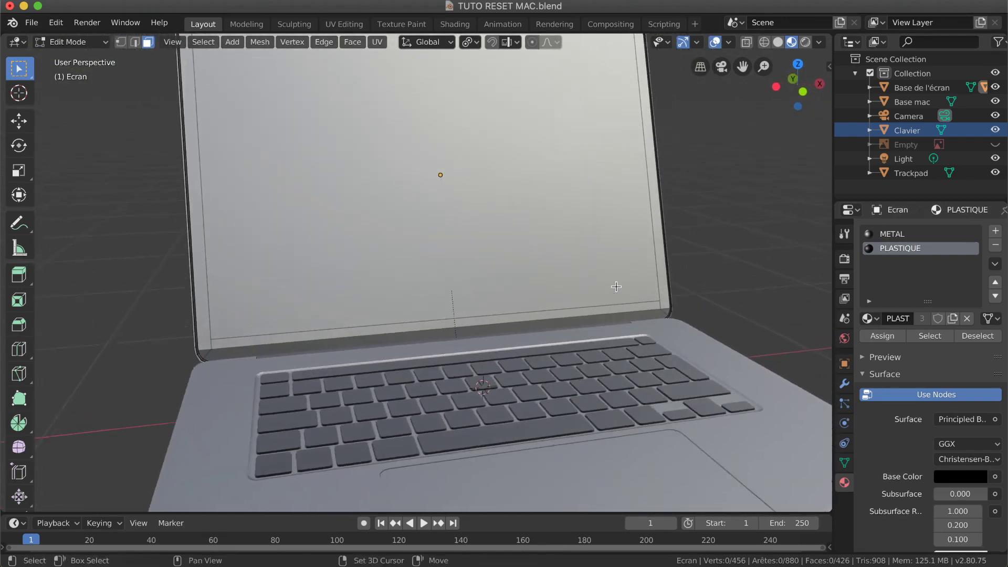
left_click(185, 159)
left_click(207, 103, "shift")
left_click(296, 165, "shift")
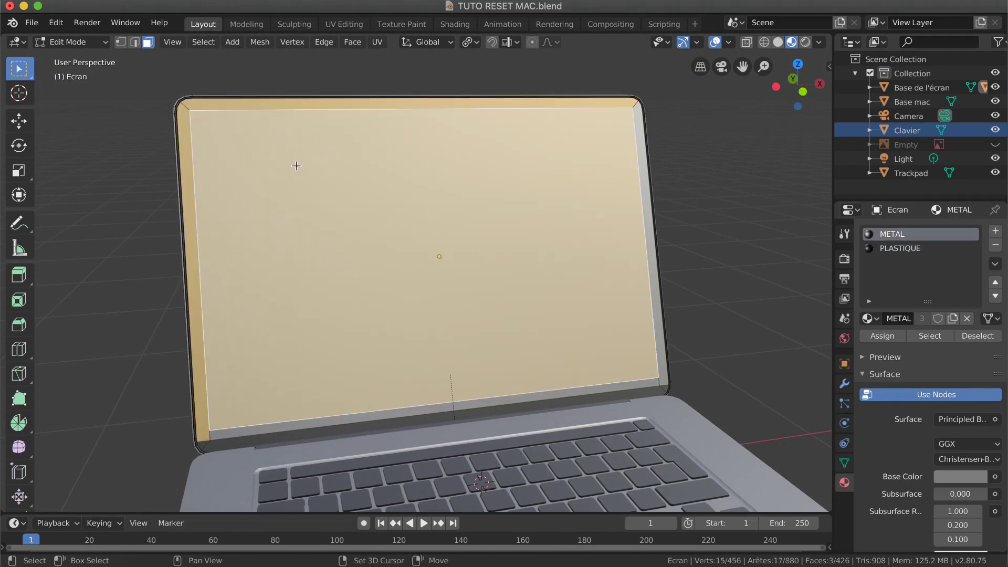
left_click(643, 159, "shift")
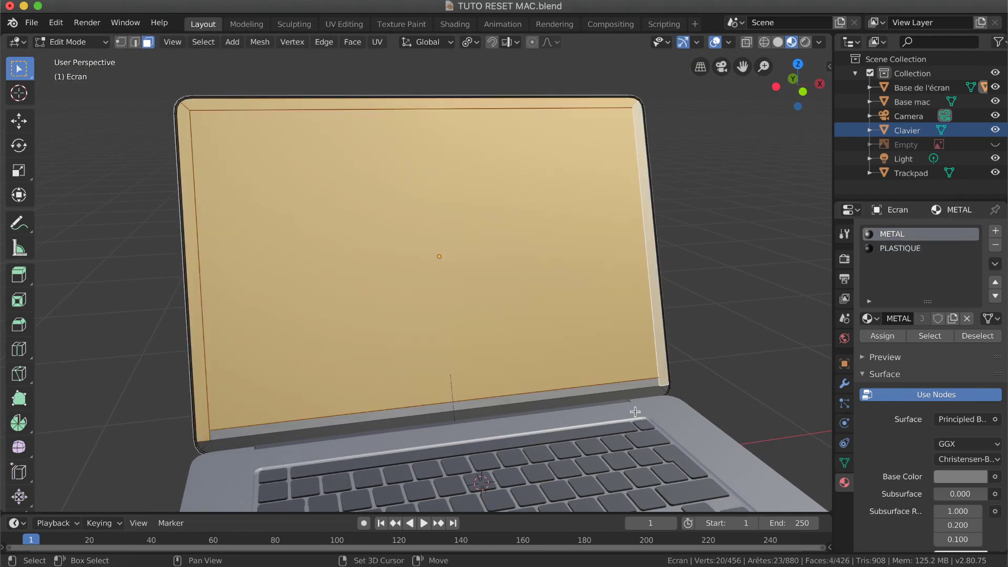
left_click(639, 384, "shift")
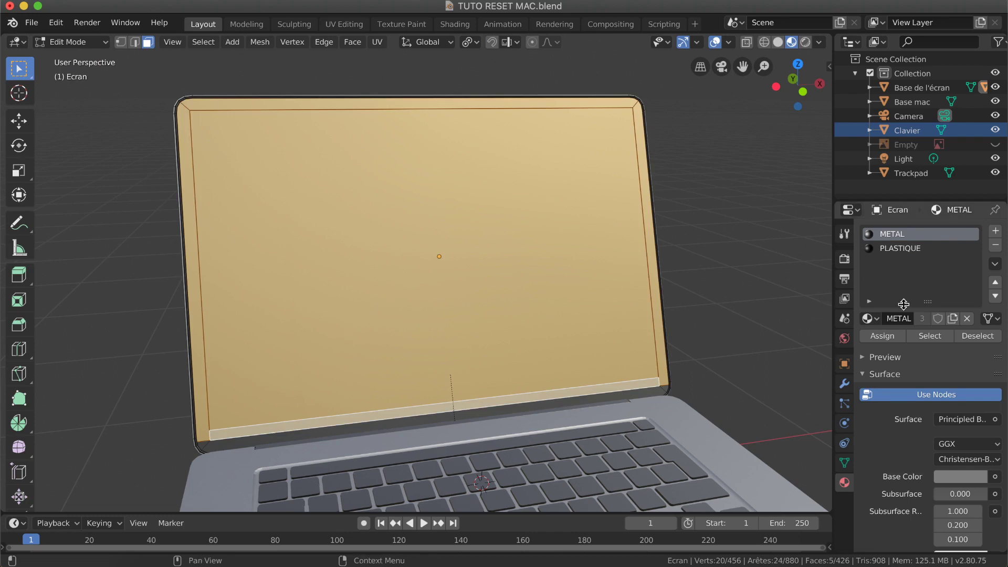
Add a third material slot to the screen object and create a new material named ECRAN in it.
left_click(996, 232)
left_click(919, 319)
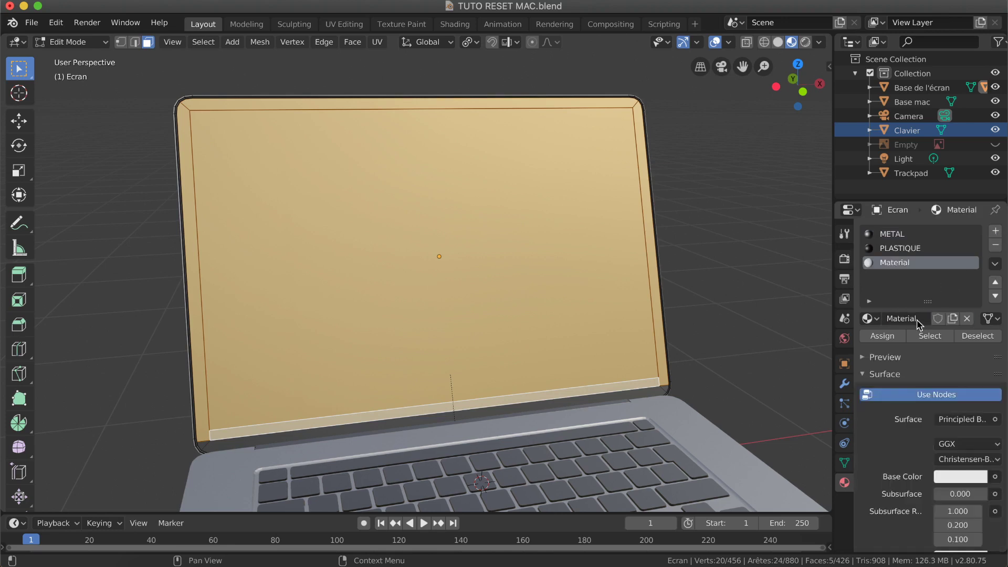
left_click(900, 318)
type("ECRAN")
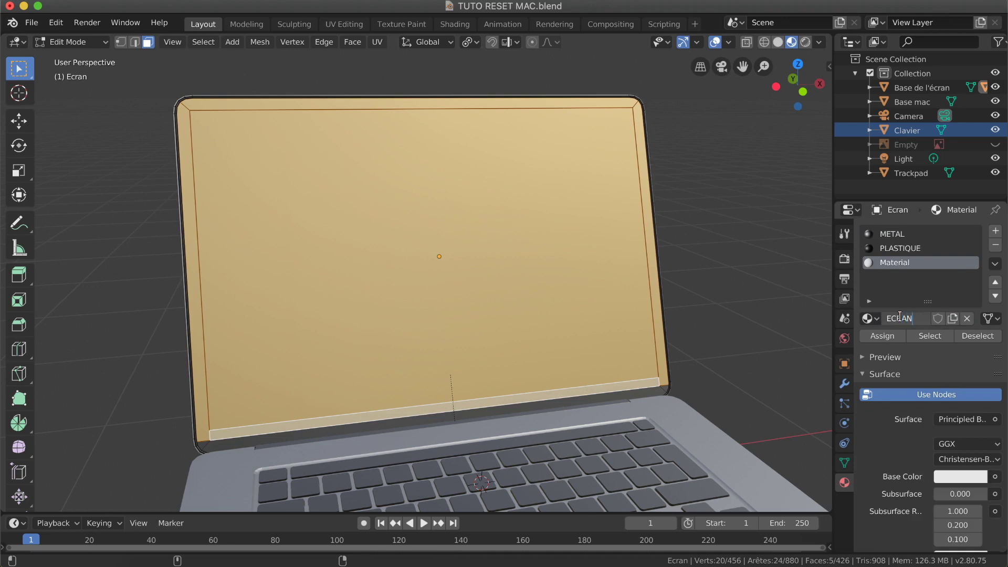
key("Return")
Set the ECRAN material's base color to black and its roughness to 0.
scroll(918, 356, "down", 6)
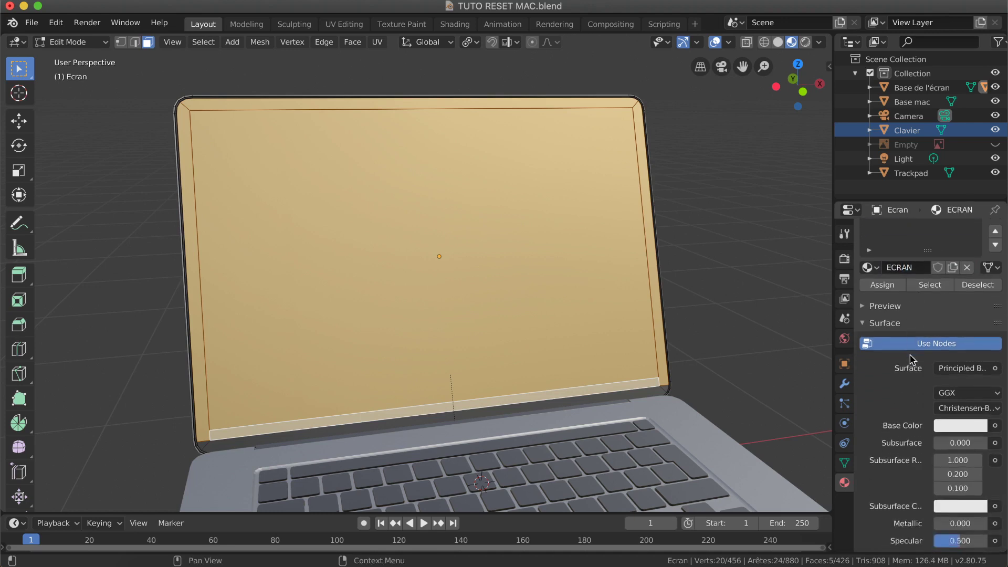
left_click(952, 328)
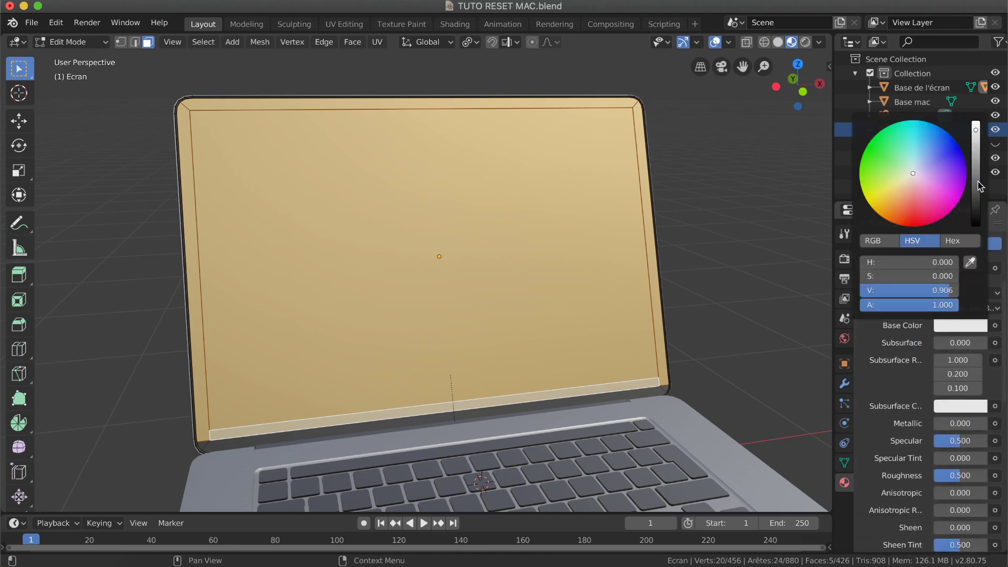
left_click_drag(982, 190, 976, 226)
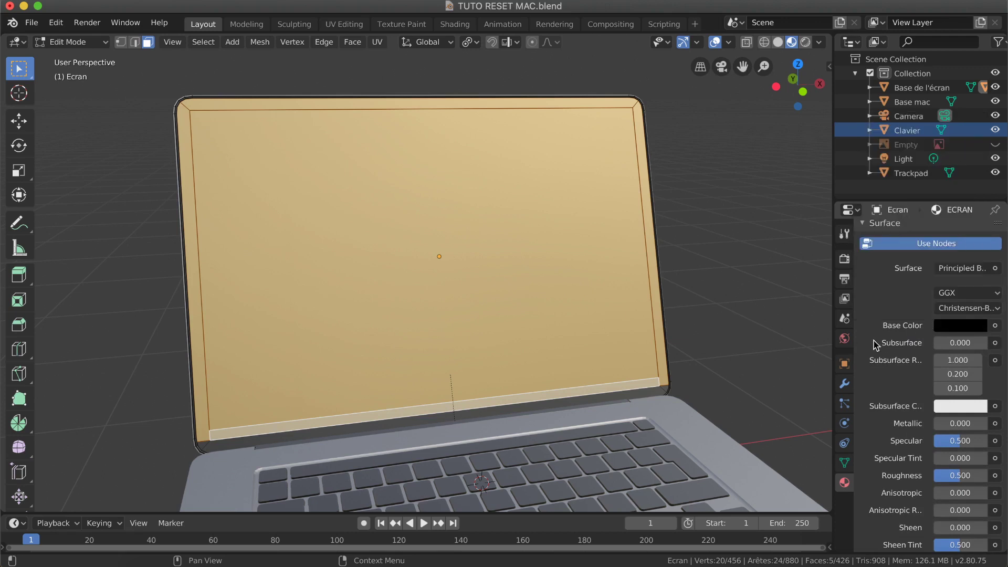
scroll(875, 345, "down", 5)
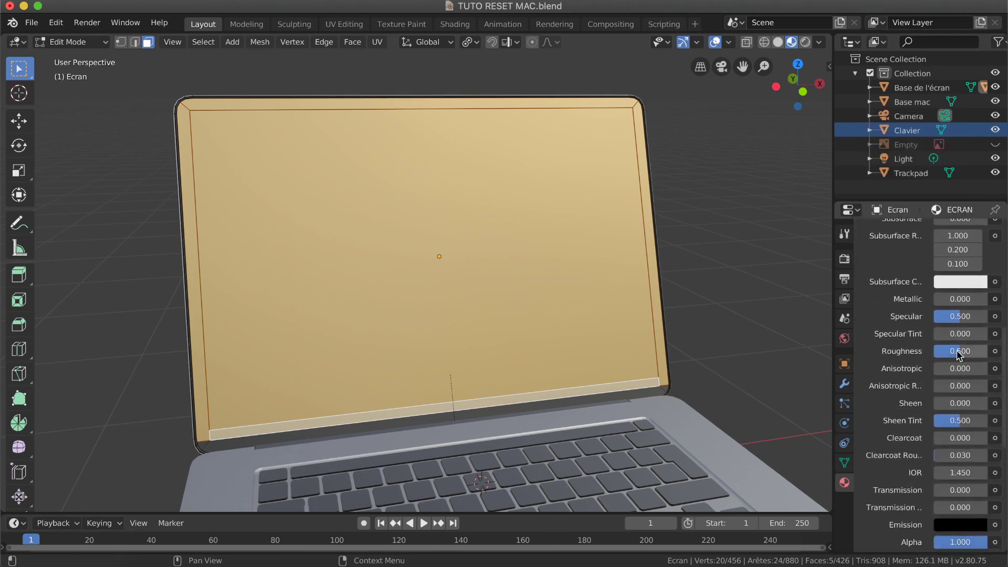
left_click_drag(958, 355, 935, 354)
Examine the selected display and border faces from both sides of the laptop.
scroll(697, 273, "right", 8)
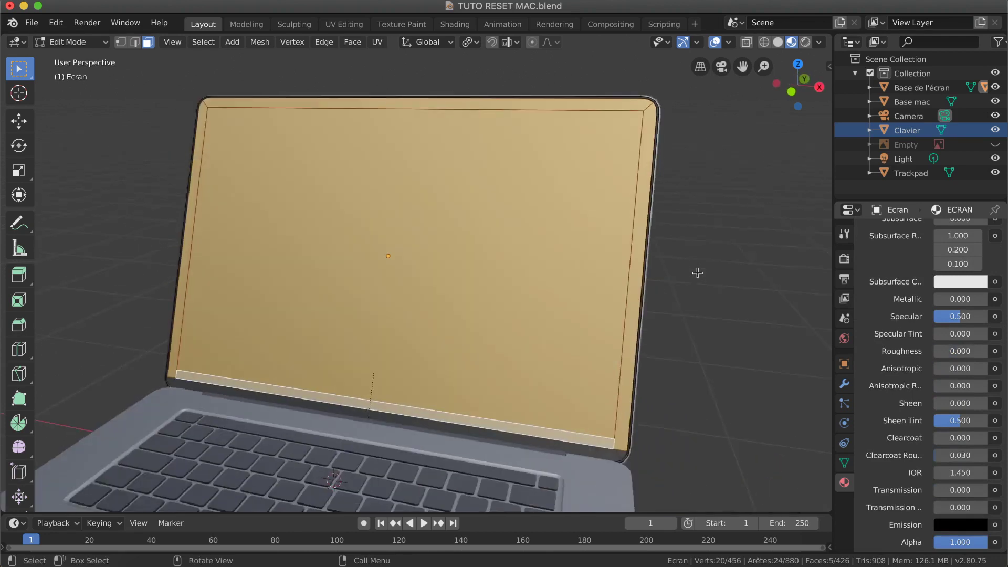
scroll(697, 273, "up", 2)
scroll(697, 273, "down", 3)
scroll(698, 273, "left", 2)
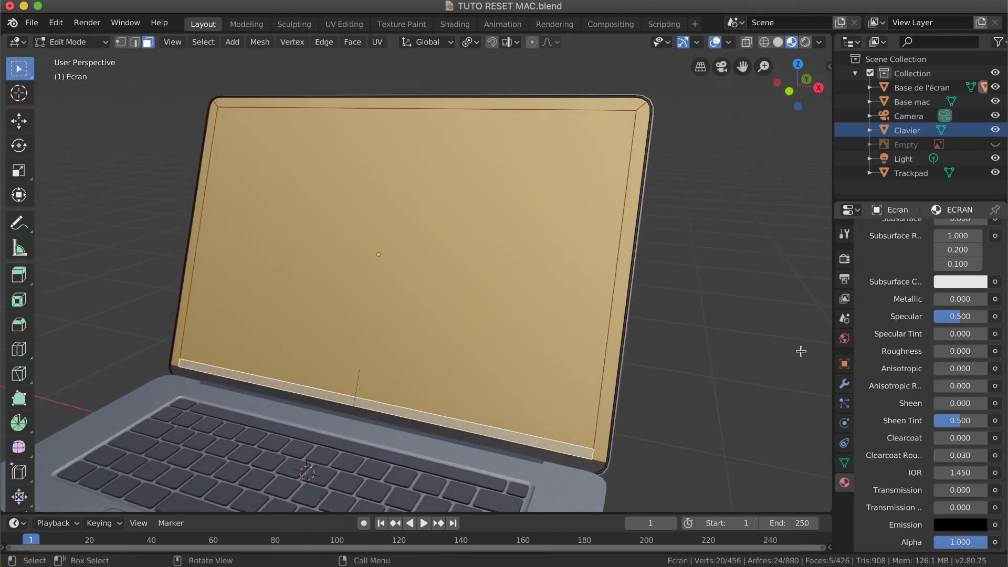
scroll(700, 329, "left", 8)
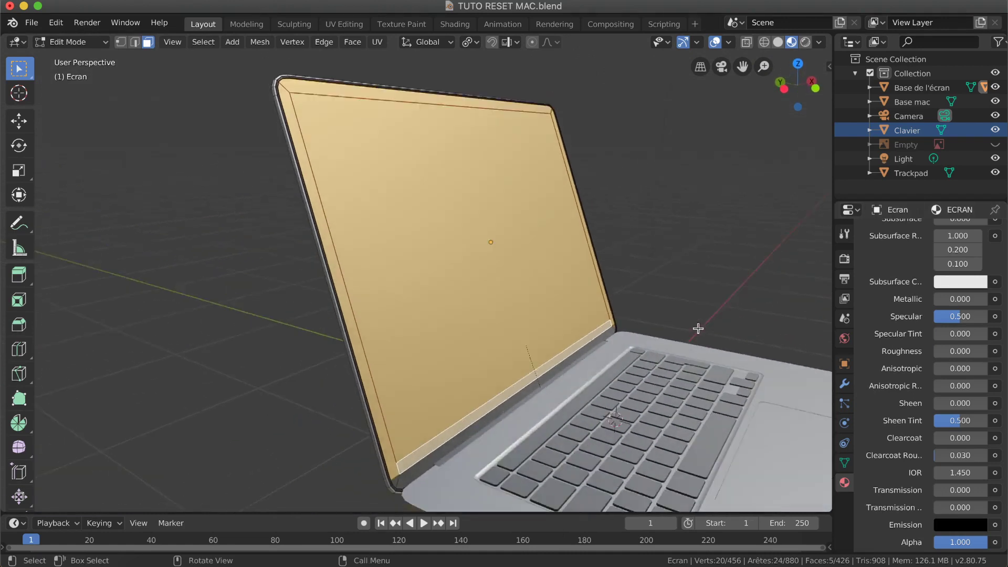
scroll(698, 329, "down", 4)
scroll(698, 328, "up", 2)
scroll(699, 329, "up", 4)
scroll(698, 329, "right", 8)
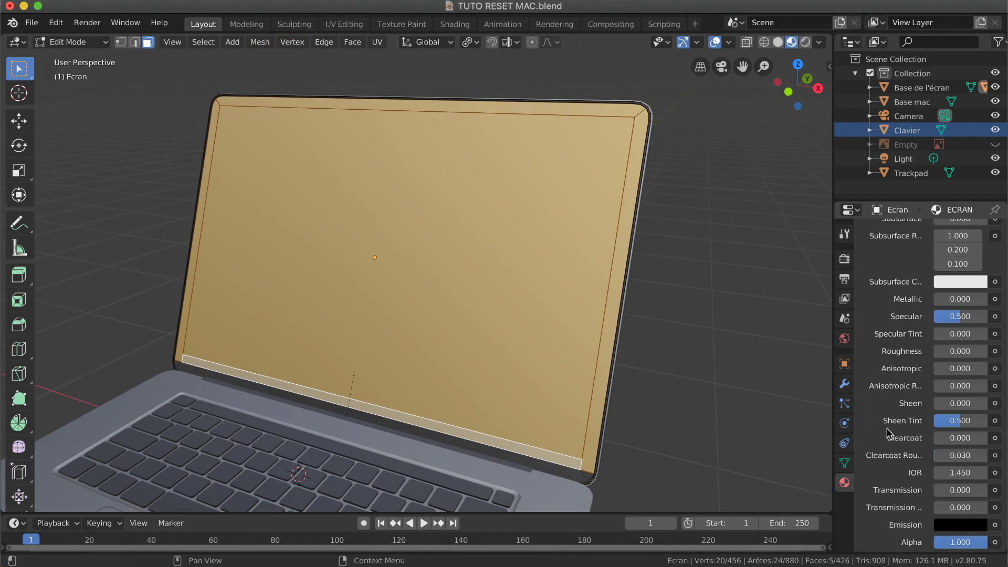
Assign the ECRAN material to the selected display and border faces.
scroll(885, 430, "down", 8)
scroll(883, 429, "up", 8)
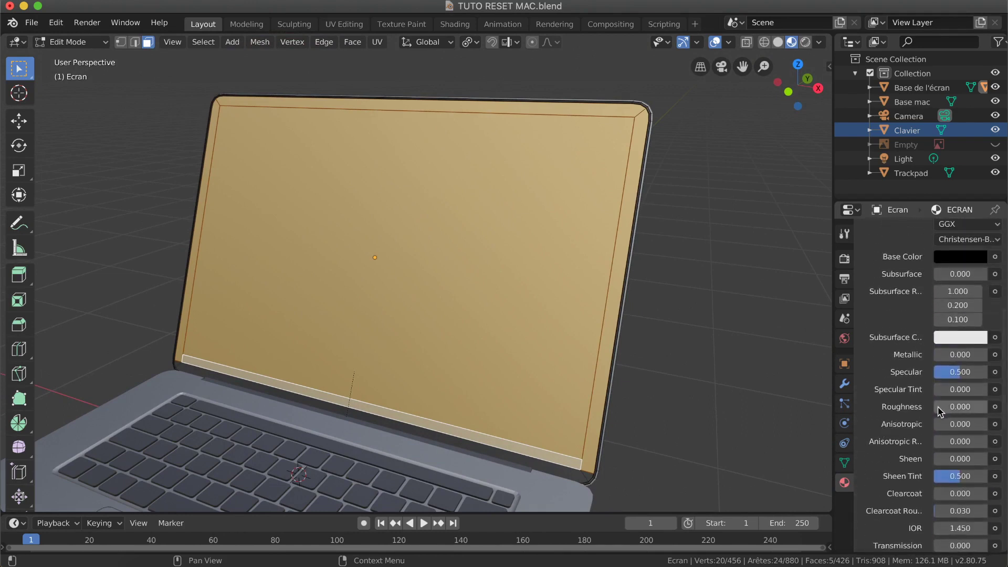
scroll(956, 336, "up", 3)
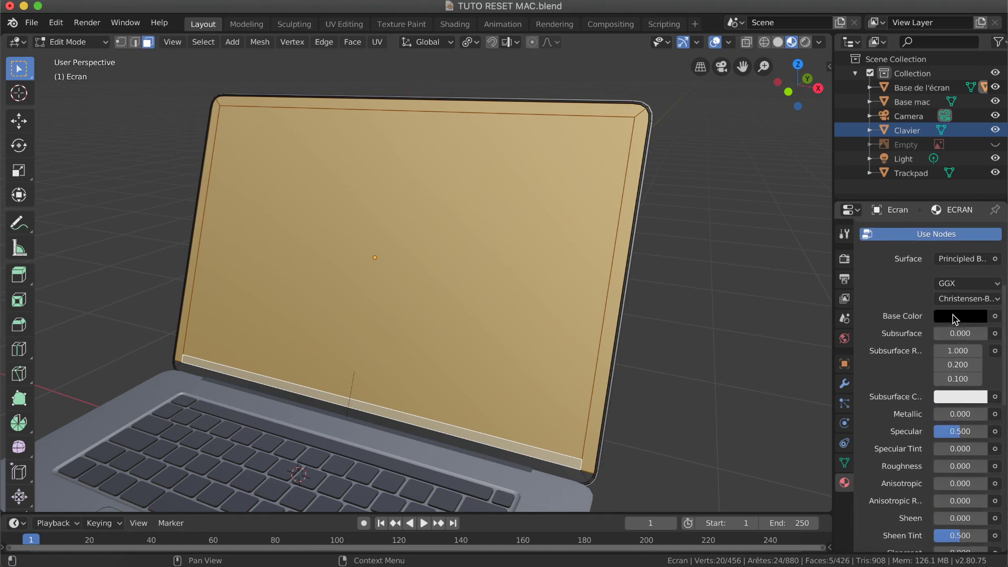
scroll(915, 331, "up", 7)
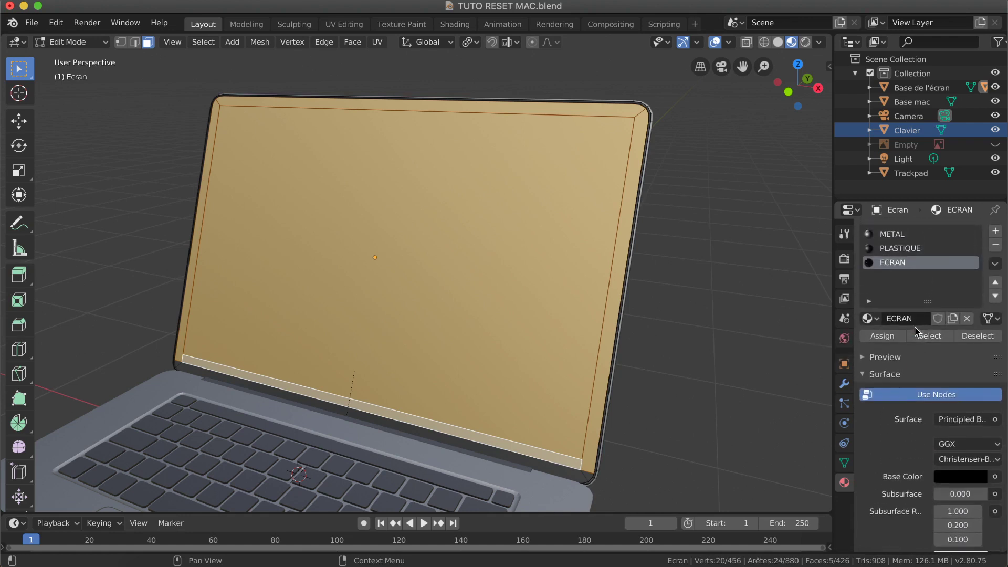
left_click(885, 339)
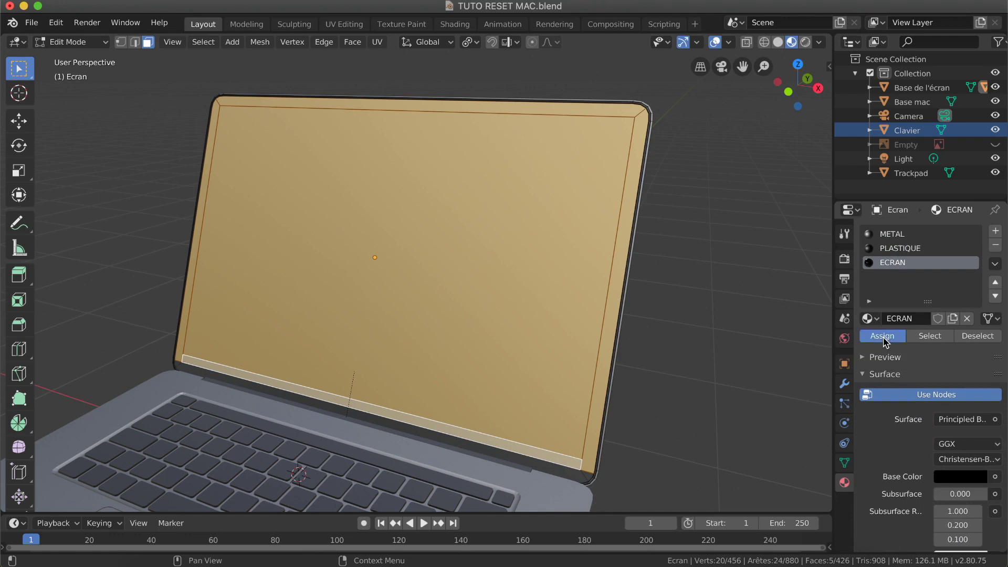
Return to Object Mode, clear the selection and inspect the reflections on the laptop's glossy black screen.
middle_click_drag(338, 153, 324, 179)
left_click(73, 42)
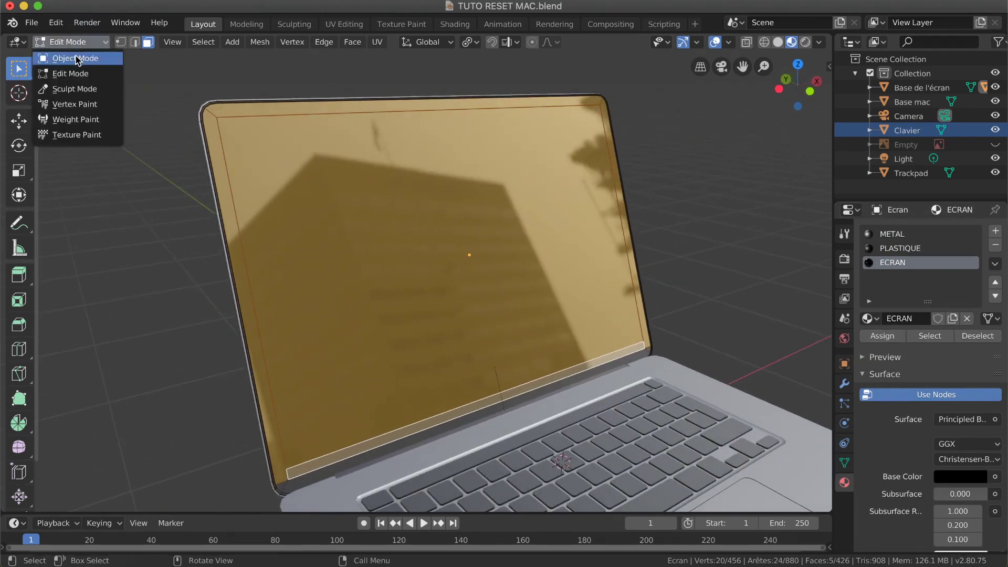
left_click(76, 58)
left_click(117, 187)
middle_click_drag(117, 187, 116, 186)
scroll(117, 185, "down", 4)
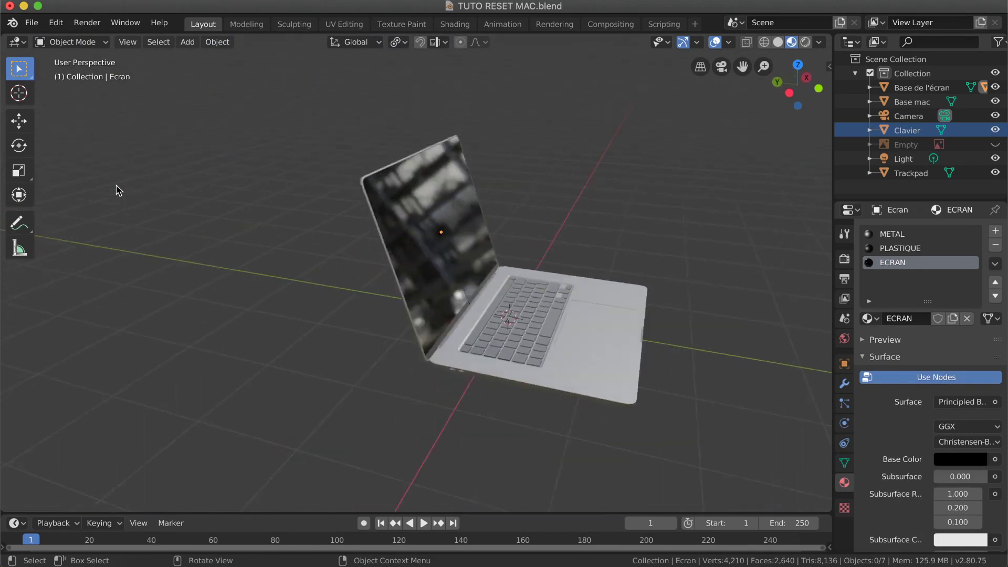
middle_click_drag(349, 248, 350, 247, "ctrl")
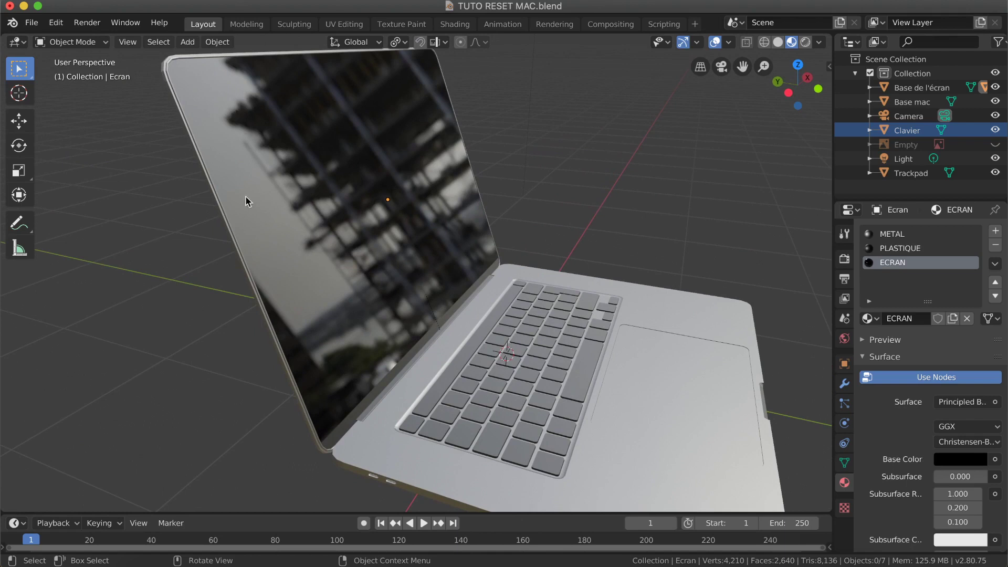
Select the laptop screen object and put it back into Edit Mode with its display and border faces in view.
left_click(82, 44)
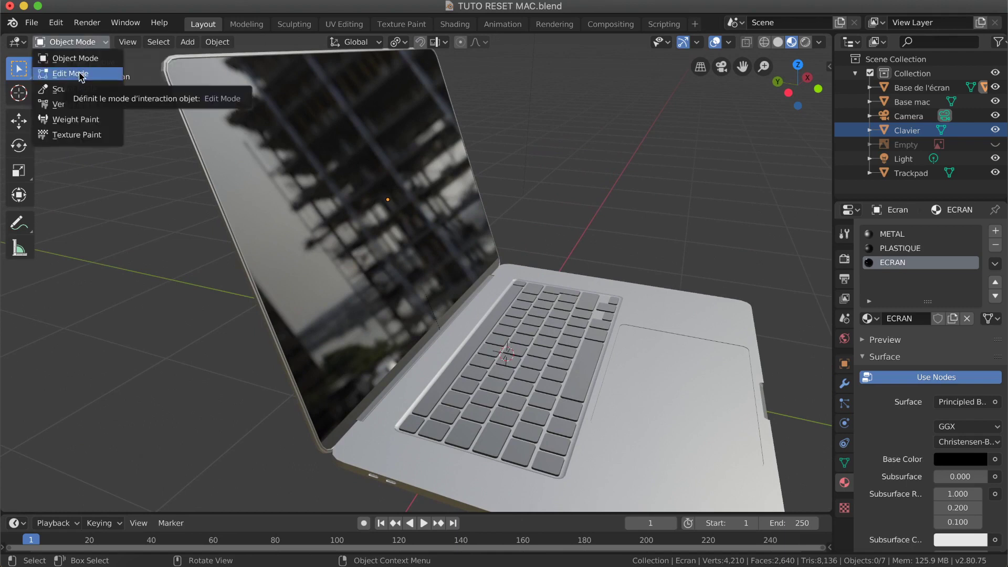
left_click(216, 112)
left_click(69, 44)
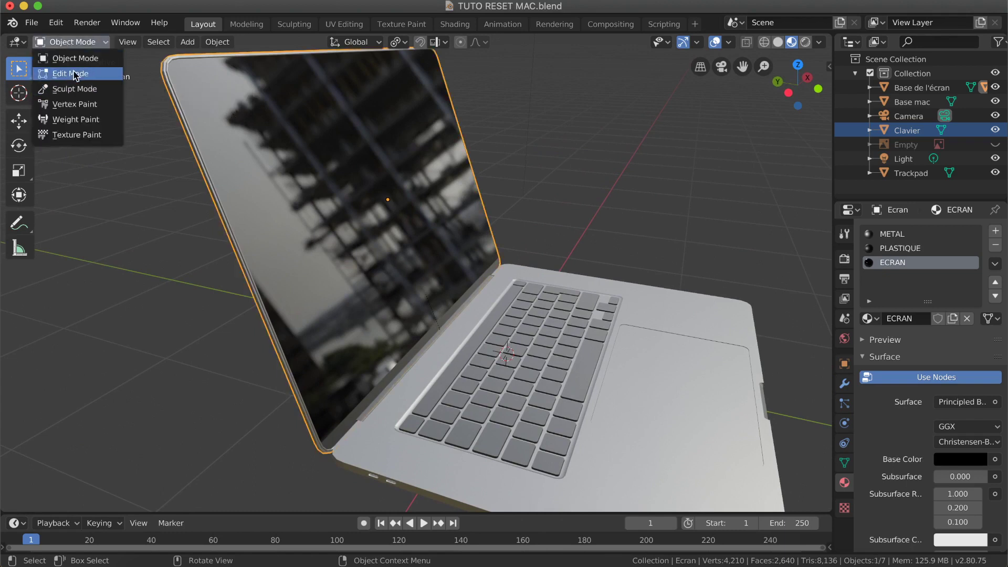
left_click(78, 73)
scroll(226, 178, "up", 5, "ctrl")
scroll(226, 178, "up", 1, "ctrl")
scroll(226, 177, "right", 5)
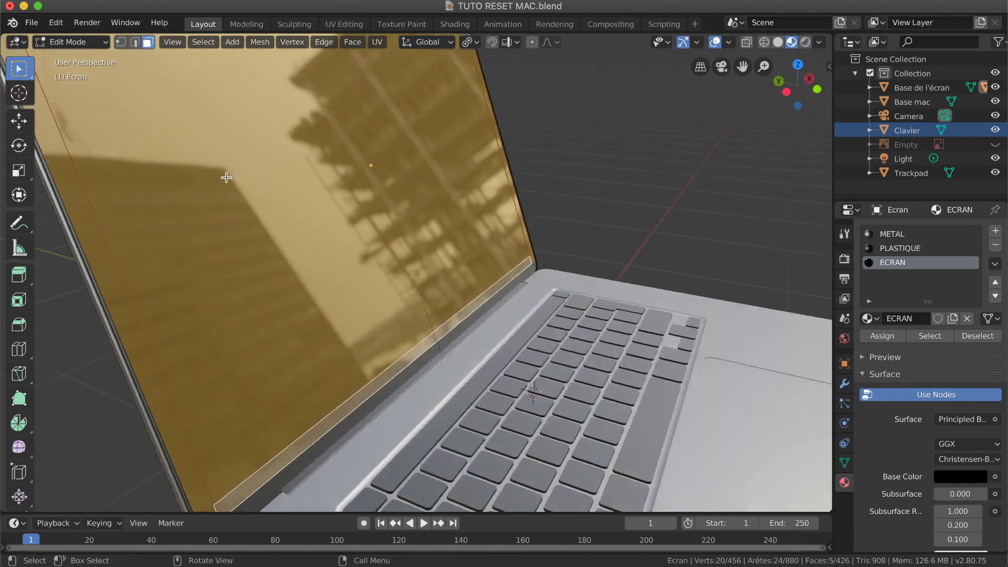
scroll(226, 178, "left", 5)
scroll(226, 177, "up", 5, "shift")
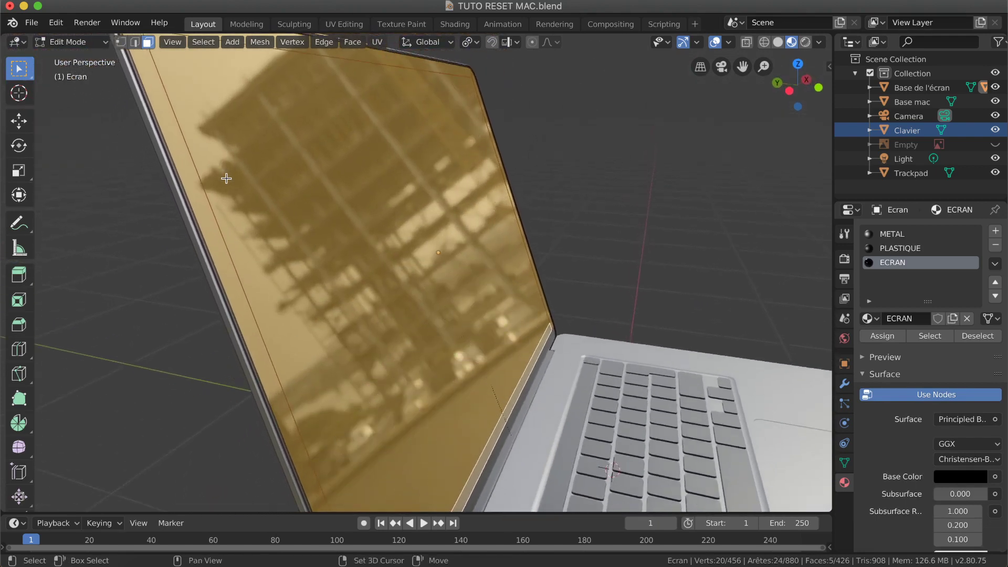
Select the three outermost narrow face loops in the groove between the screen's metal frame and its display.
scroll(226, 177, "up", 1, "ctrl")
scroll(186, 159, "up", 5, "ctrl")
scroll(186, 158, "up", 4, "shift")
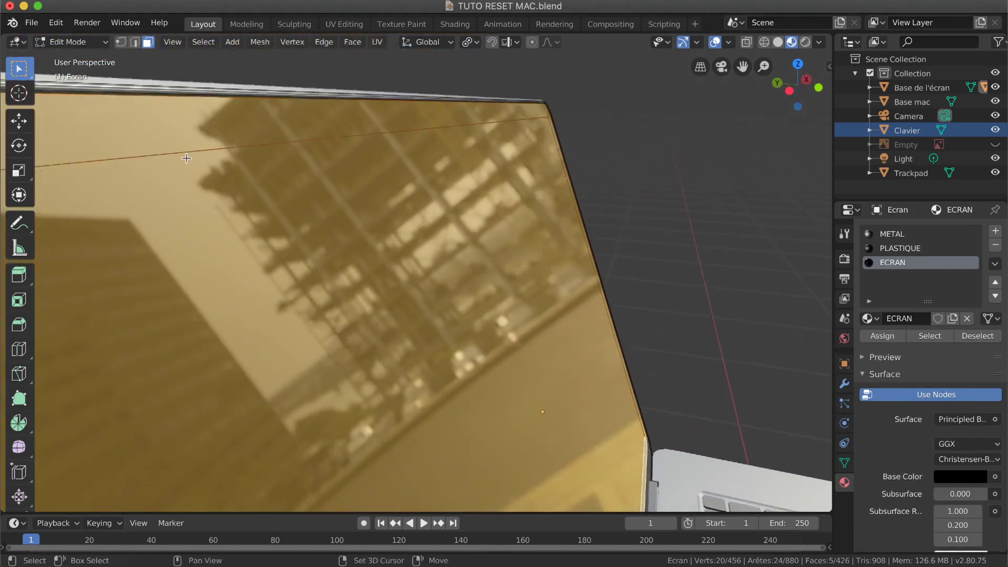
scroll(187, 158, "left", 5, "shift")
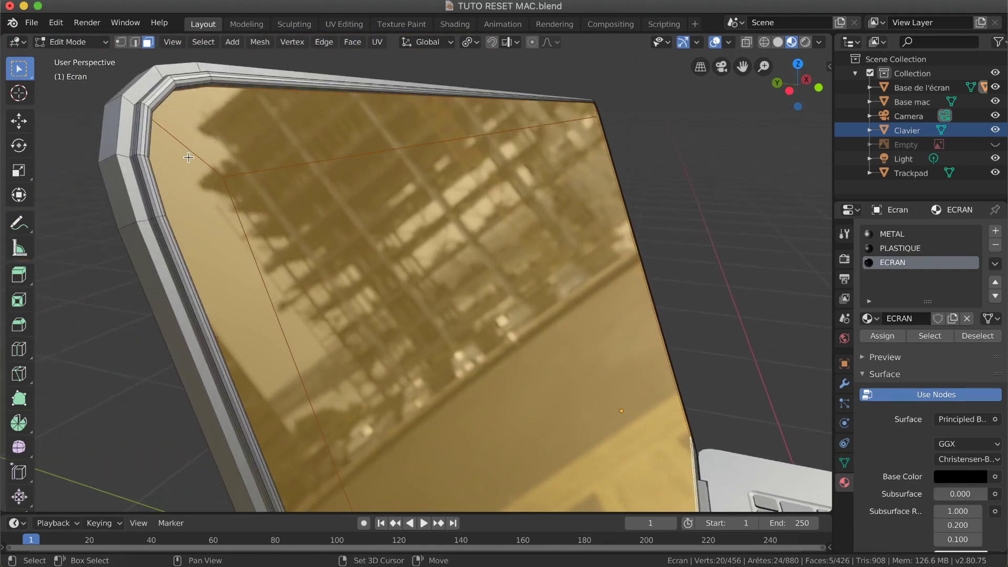
scroll(187, 158, "left", 4, "shift")
scroll(242, 224, "up", 5, "ctrl")
scroll(243, 225, "down", 2, "ctrl")
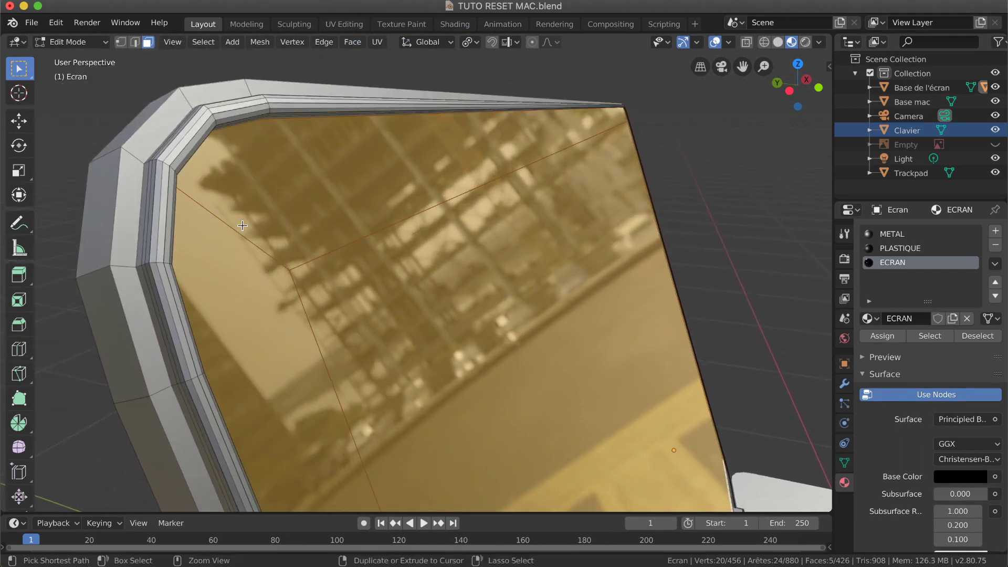
scroll(231, 220, "left", 5, "shift")
scroll(231, 220, "up", 5, "shift")
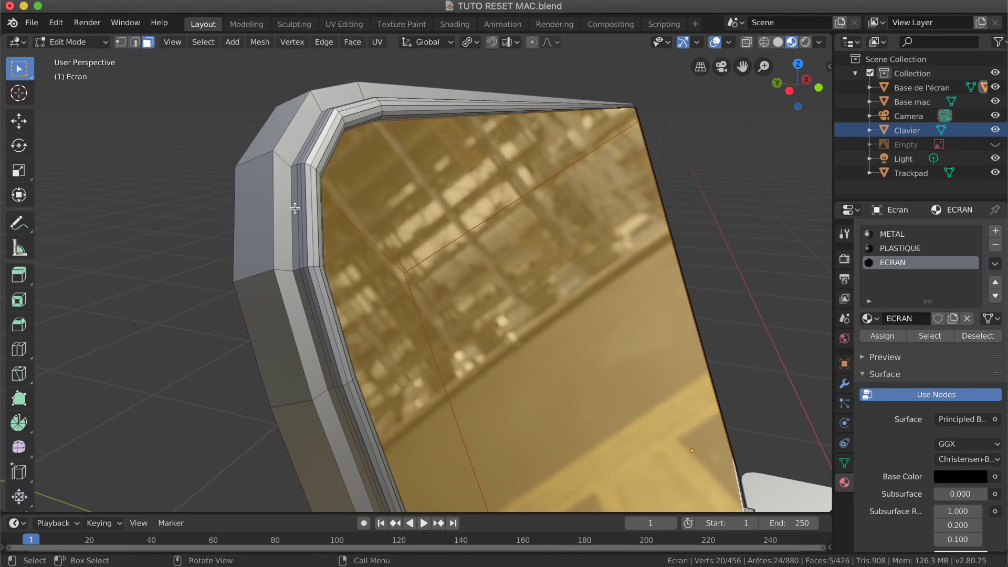
left_click(295, 270, "alt")
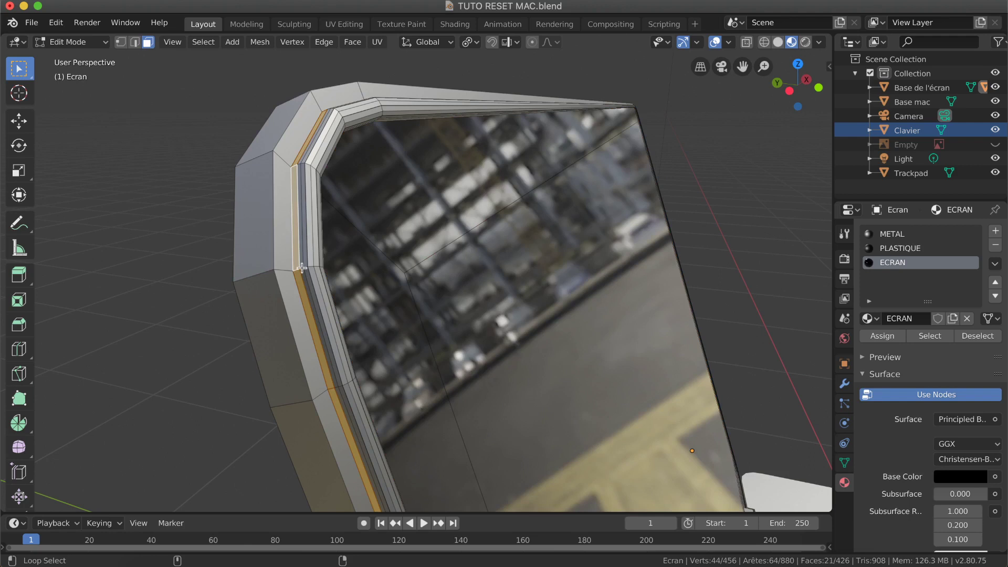
left_click(301, 268, "alt+shift")
left_click(311, 267, "alt+shift")
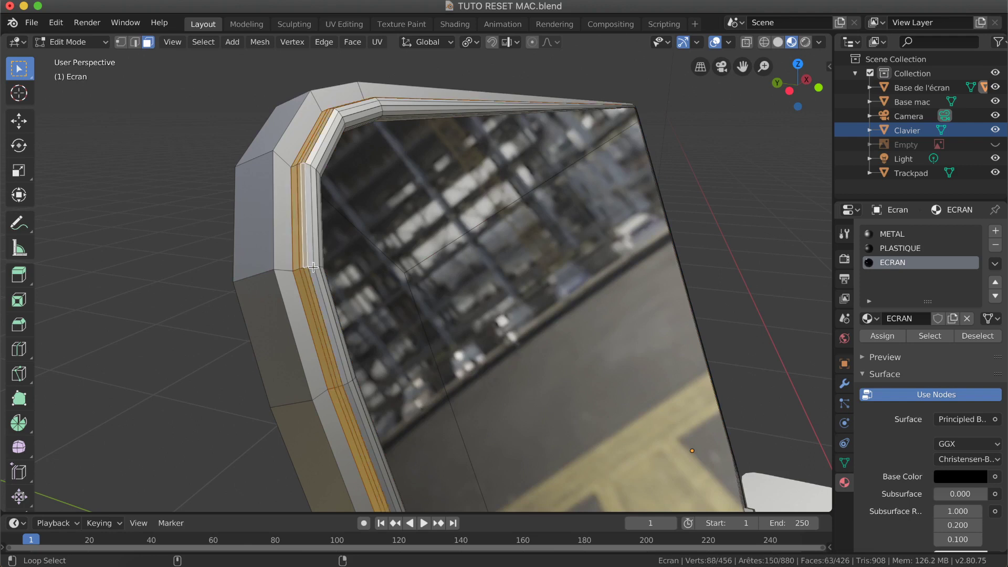
left_click(316, 267, "alt+shift")
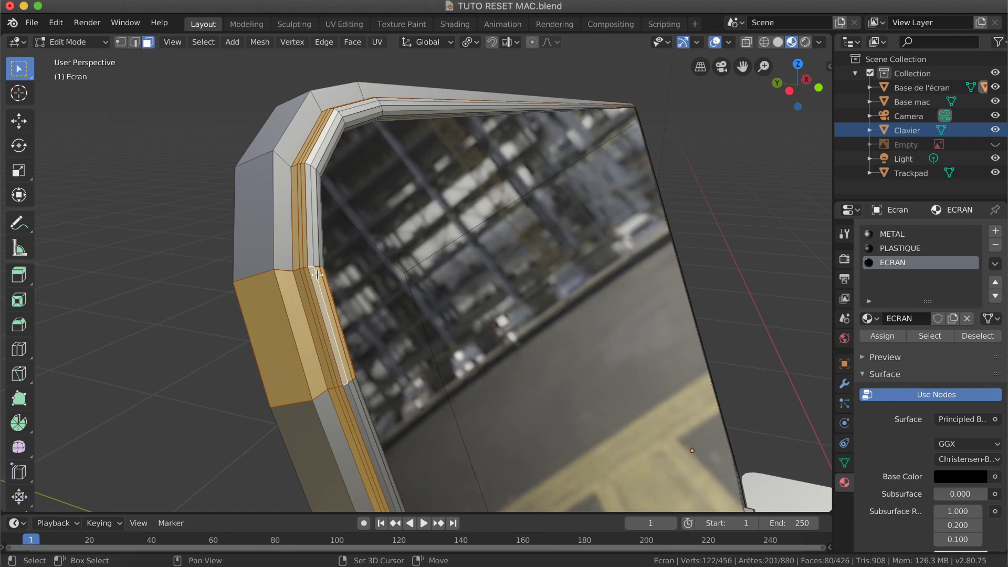
left_click(318, 275, "alt+shift")
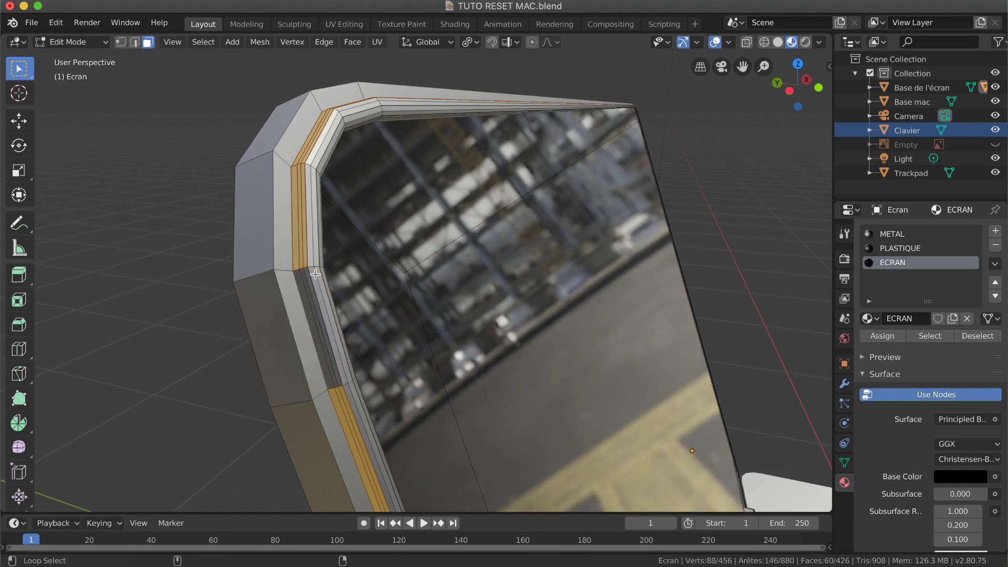
left_click(304, 282, "alt+shift")
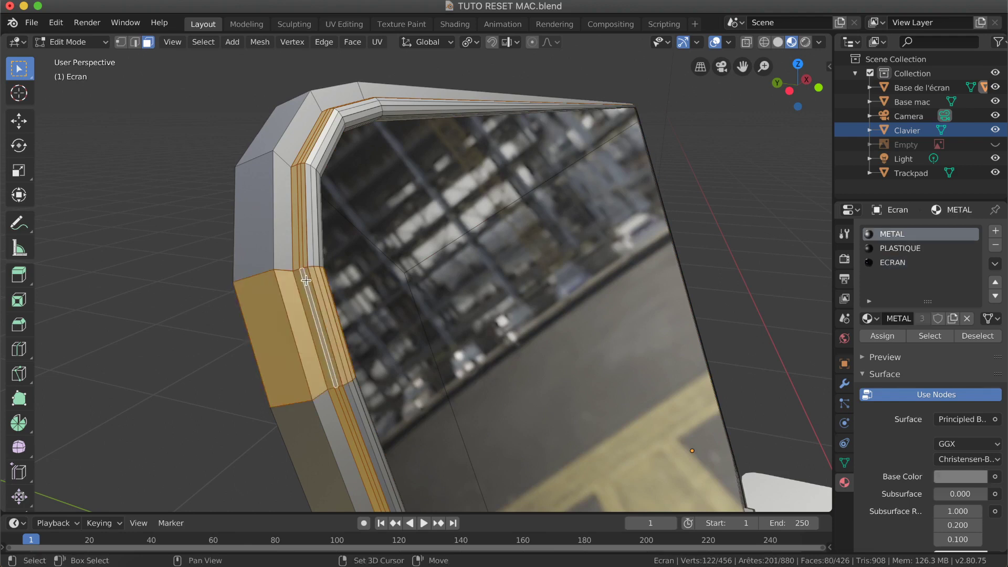
left_click(306, 282, "alt+shift")
left_click(304, 284, "shift")
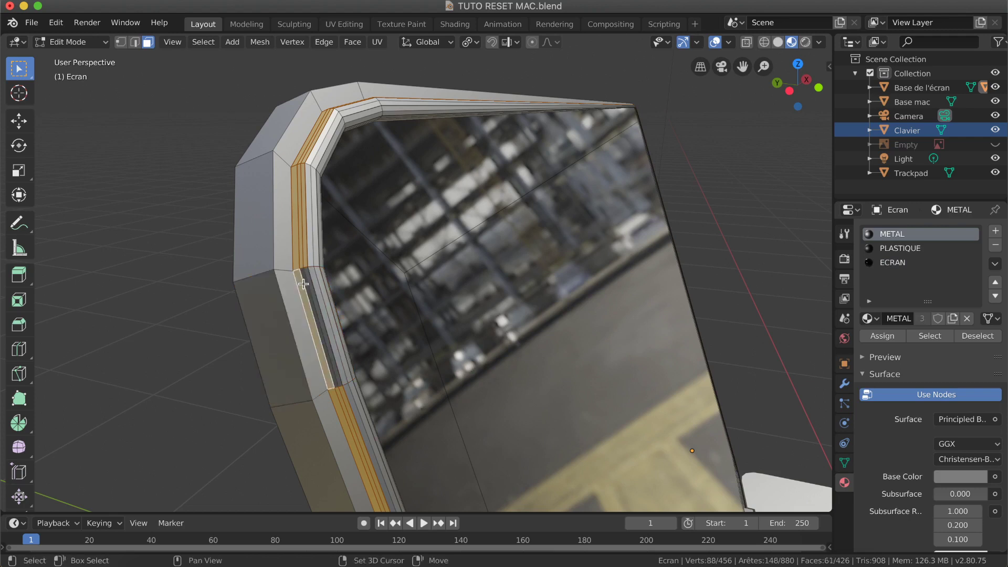
left_click(308, 279, "shift")
left_click(312, 269, "shift")
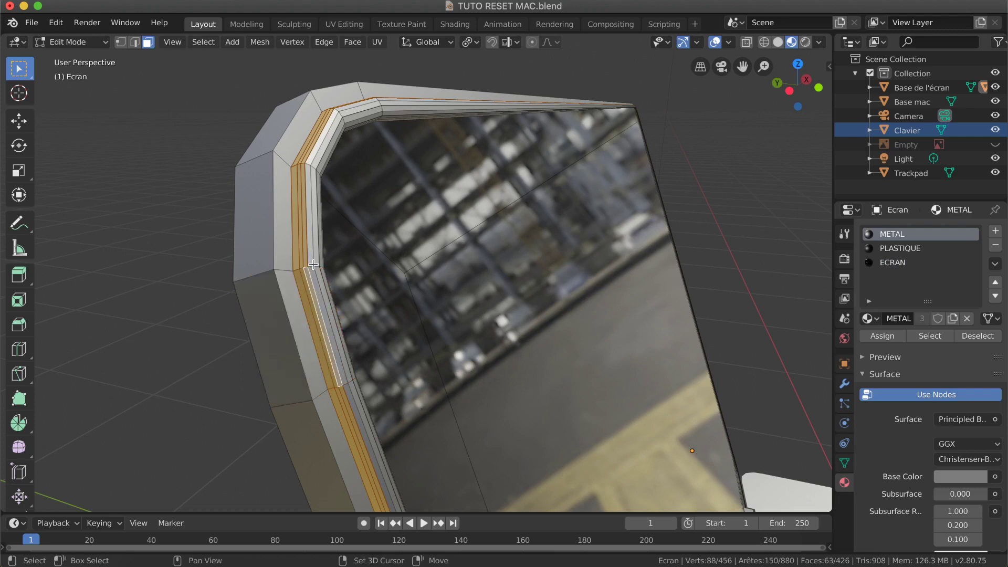
Extend the groove selection inward with the neighbouring face loops that run around the display.
left_click(312, 267, "alt+shift")
left_click(323, 267, "alt+shift")
left_click(322, 268, "alt+shift")
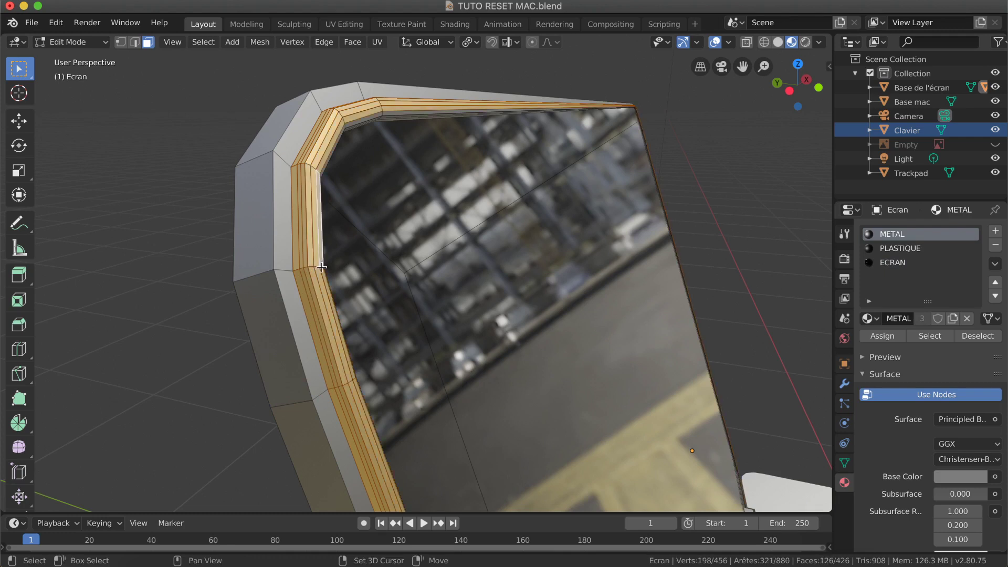
Check the groove at the opposite corner of the screen and add the next unselected face loop around the display.
scroll(321, 267, "right", 5)
scroll(322, 267, "right", 10)
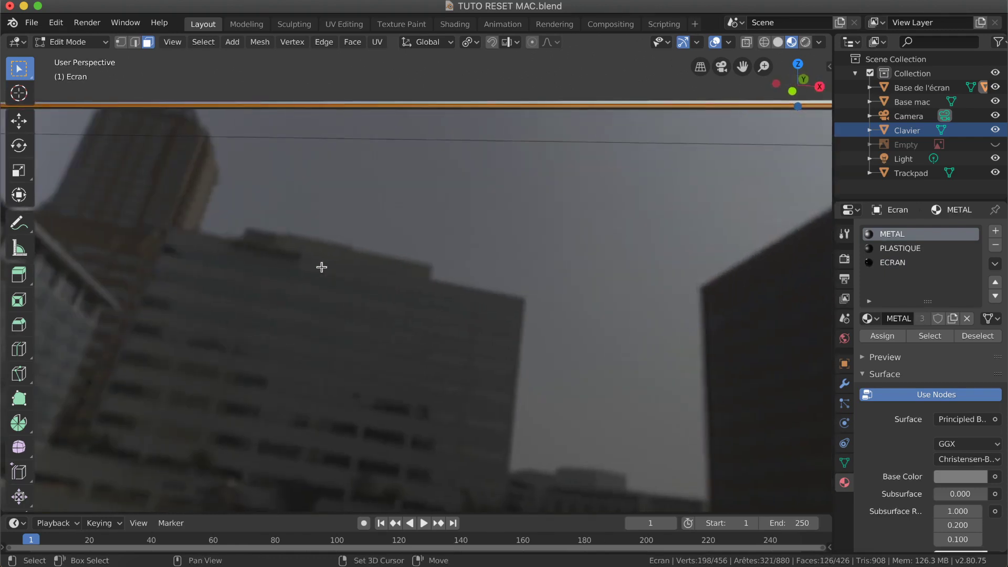
scroll(320, 268, "left", 5, "shift")
scroll(320, 267, "left", 5, "shift")
scroll(320, 268, "right", 5)
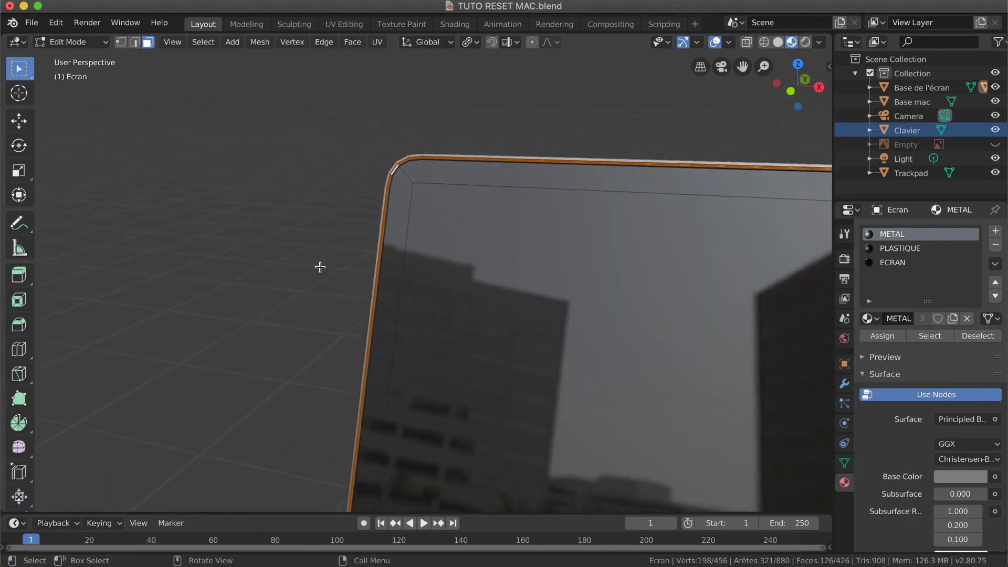
scroll(377, 156, "up", 10, "ctrl")
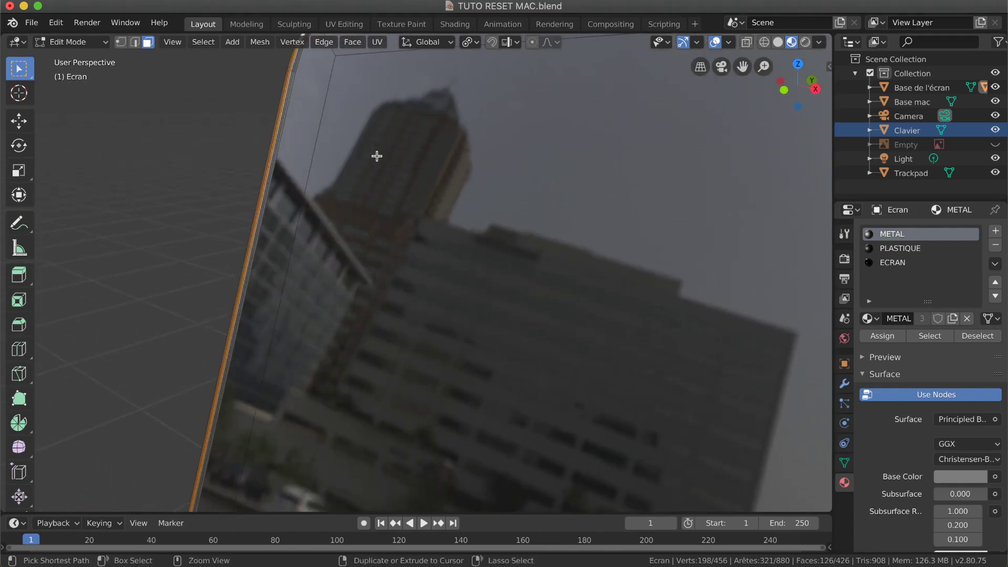
scroll(377, 156, "up", 3, "shift")
scroll(377, 156, "up", 5, "shift")
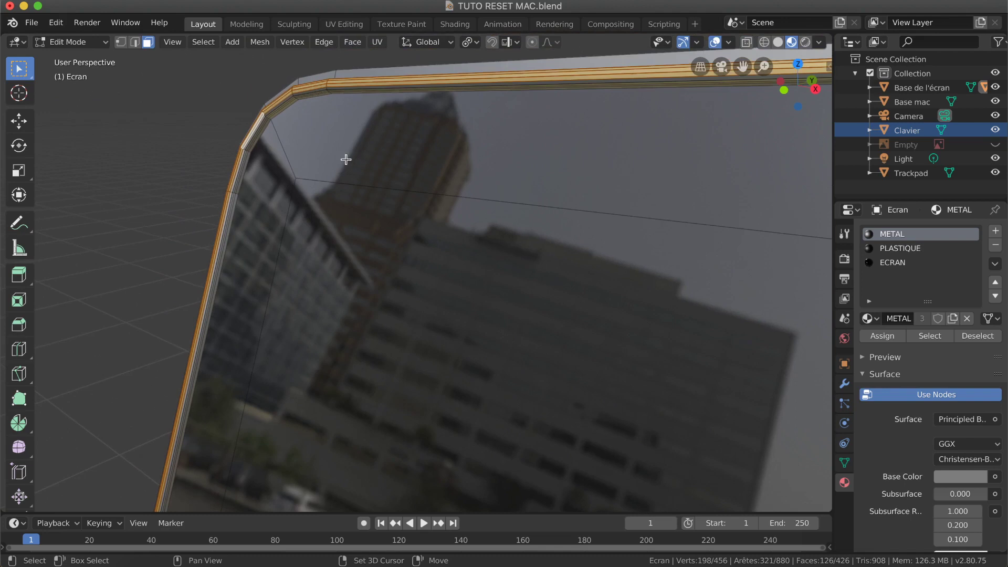
scroll(235, 180, "up", 3, "ctrl")
scroll(235, 181, "left", 6, "shift")
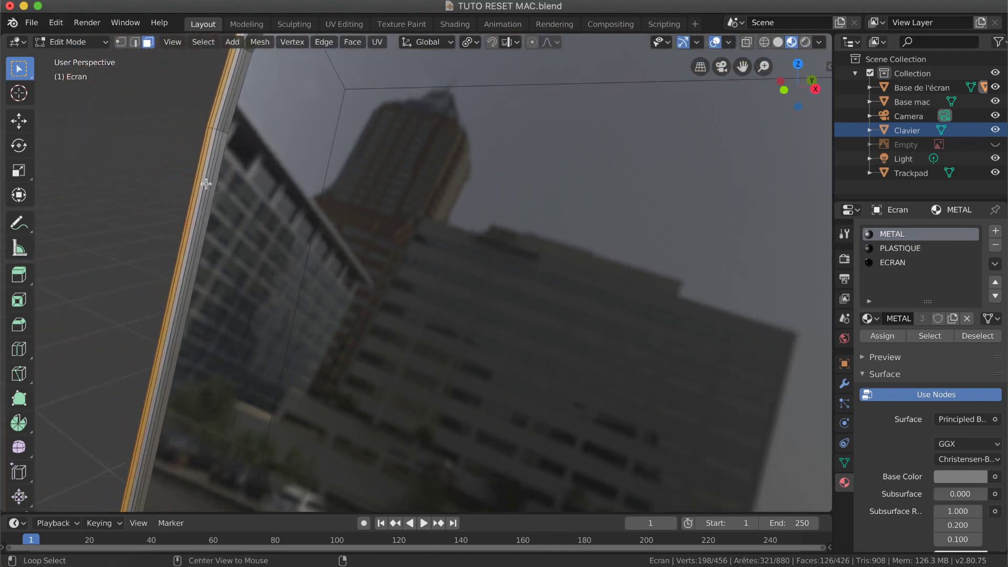
left_click(202, 185, "alt+shift")
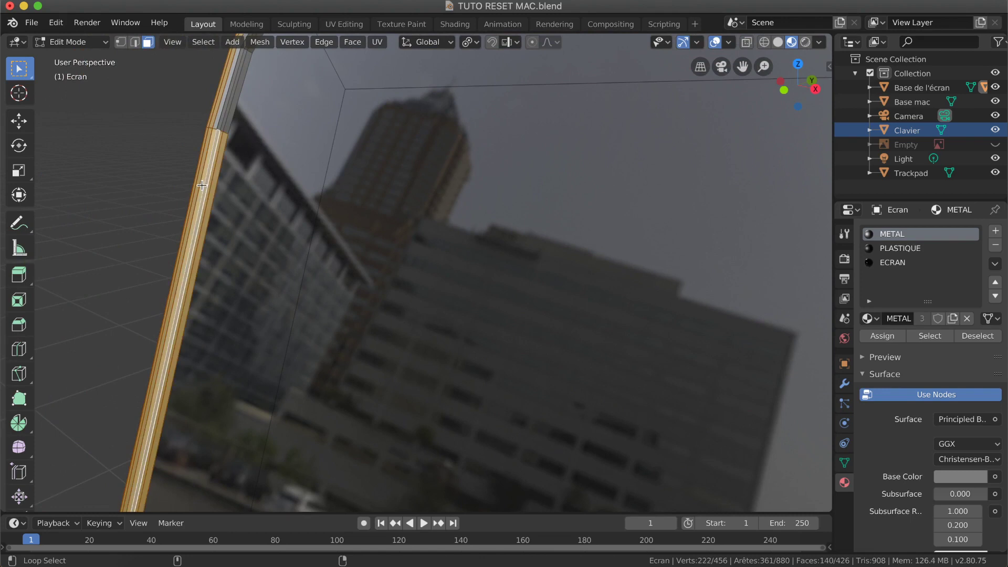
key("ctrl+z")
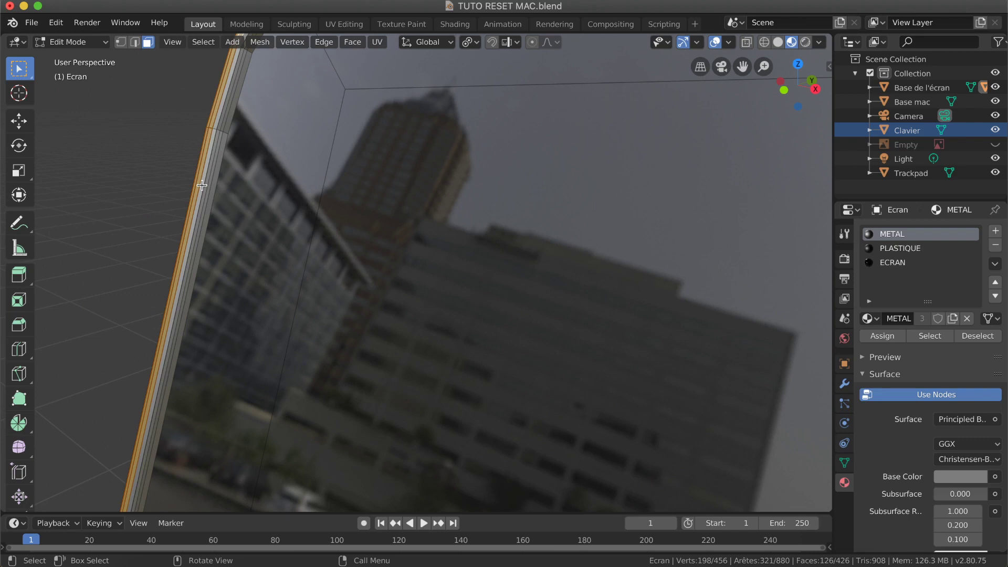
scroll(202, 185, "up", 5, "shift")
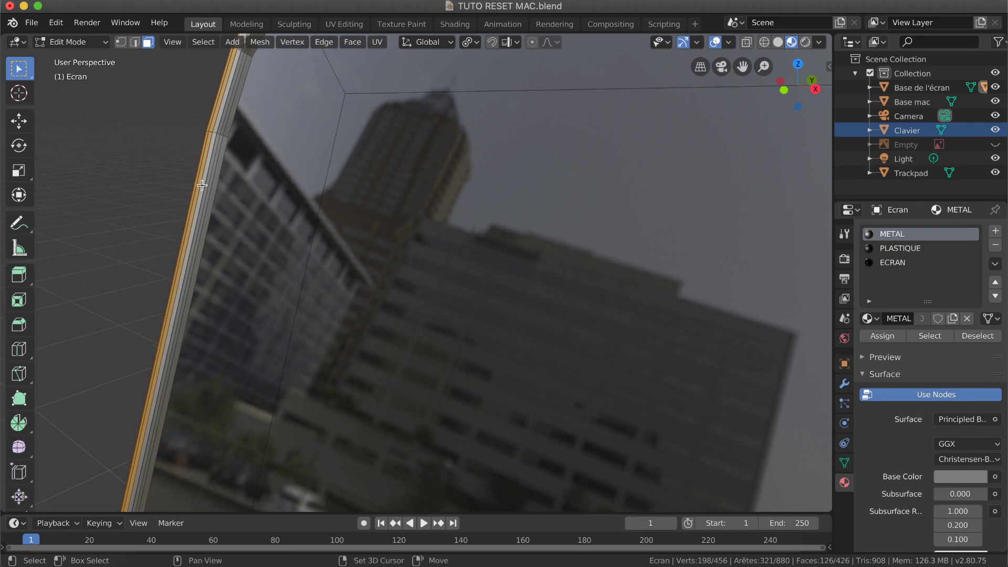
scroll(202, 185, "left", 2, "shift")
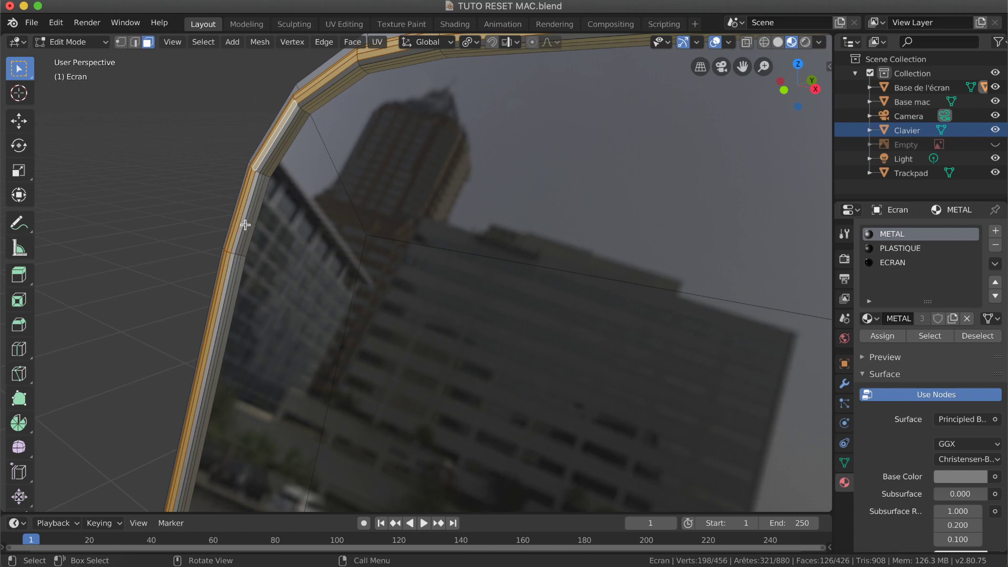
left_click(238, 255, "alt+shift")
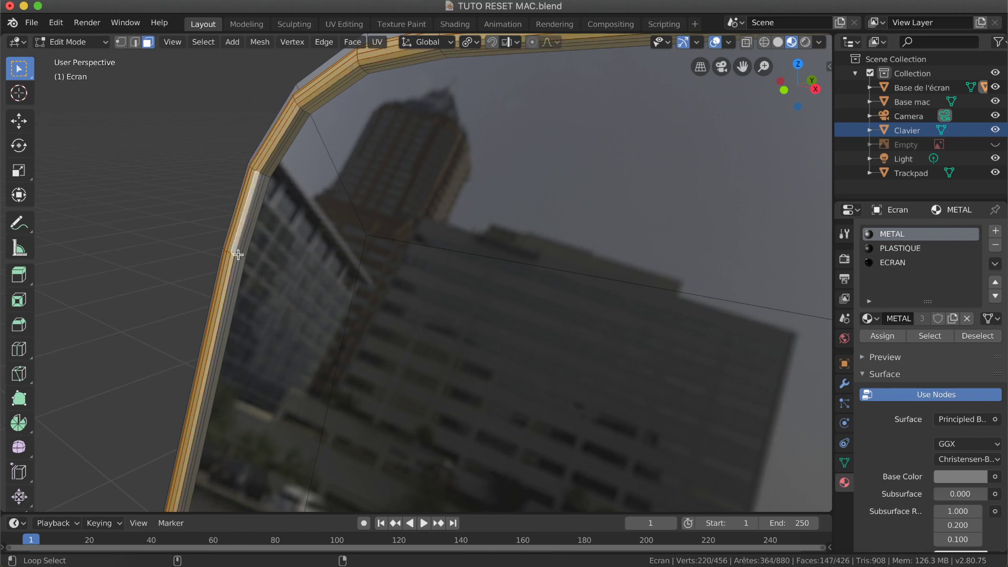
Add the remaining inner face loops of the groove to the selection, up to the edge of the display surface.
left_click(239, 255, "alt+shift")
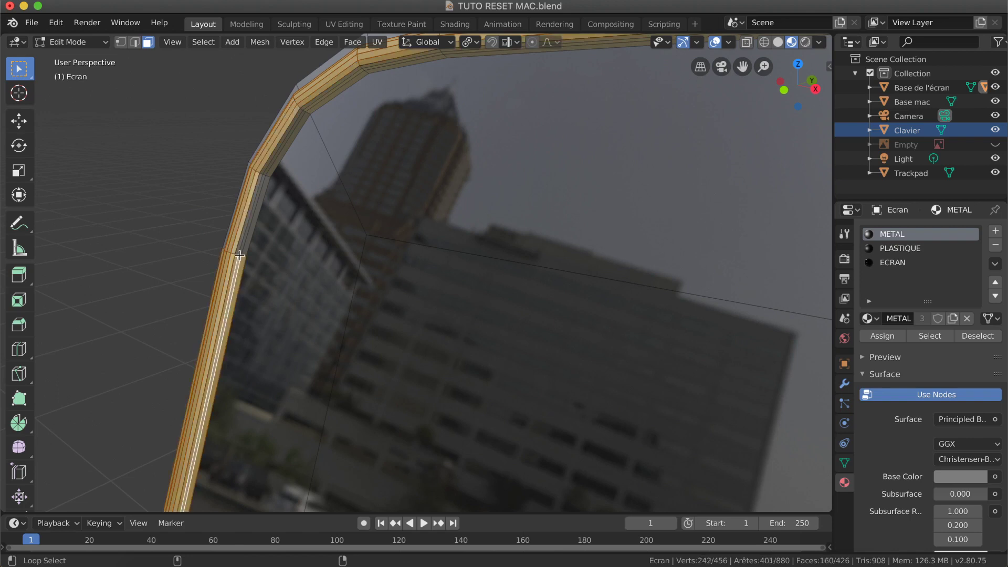
key("ctrl+z")
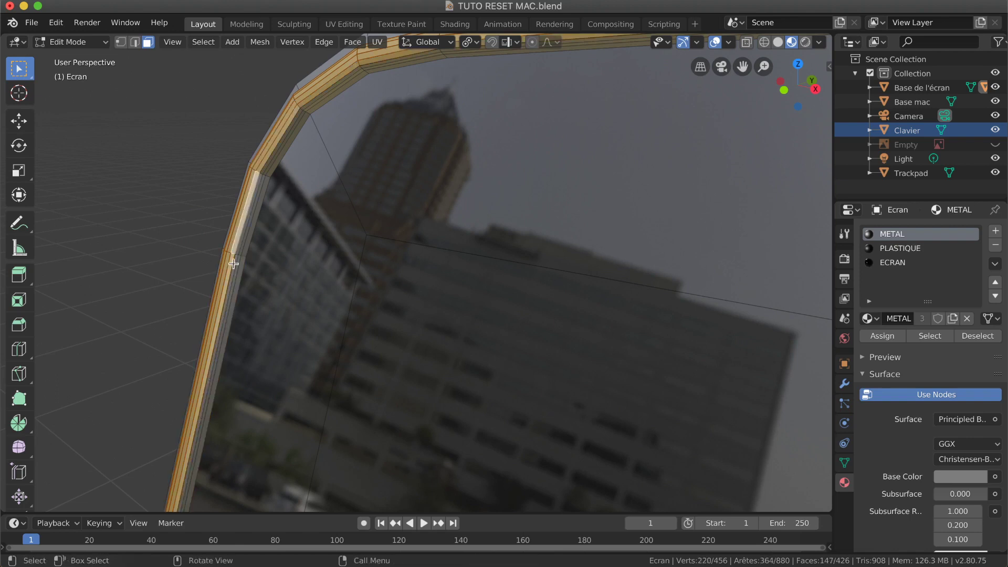
scroll(232, 265, "up", 5, "ctrl")
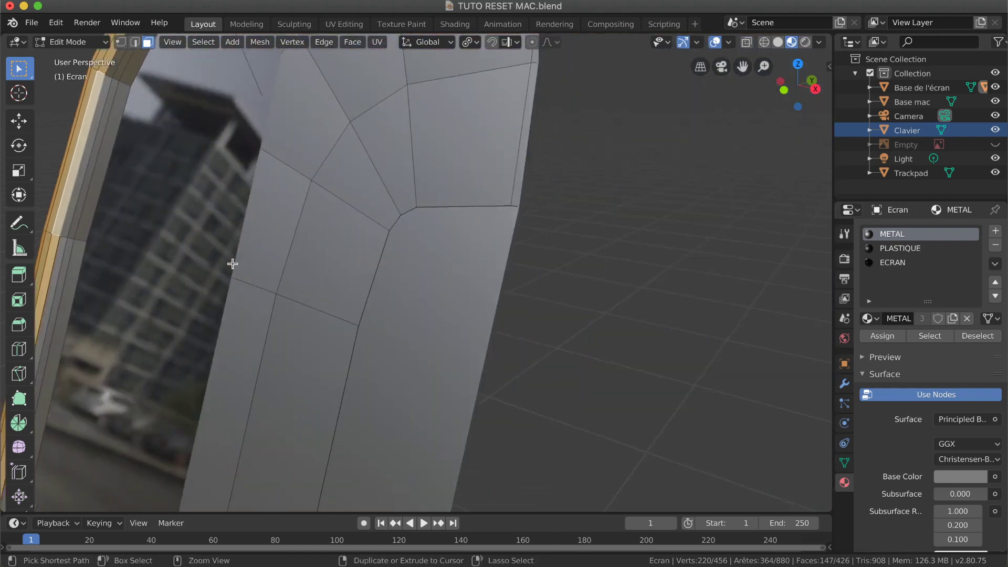
scroll(232, 265, "up", 2, "ctrl")
scroll(233, 264, "left", 5, "shift")
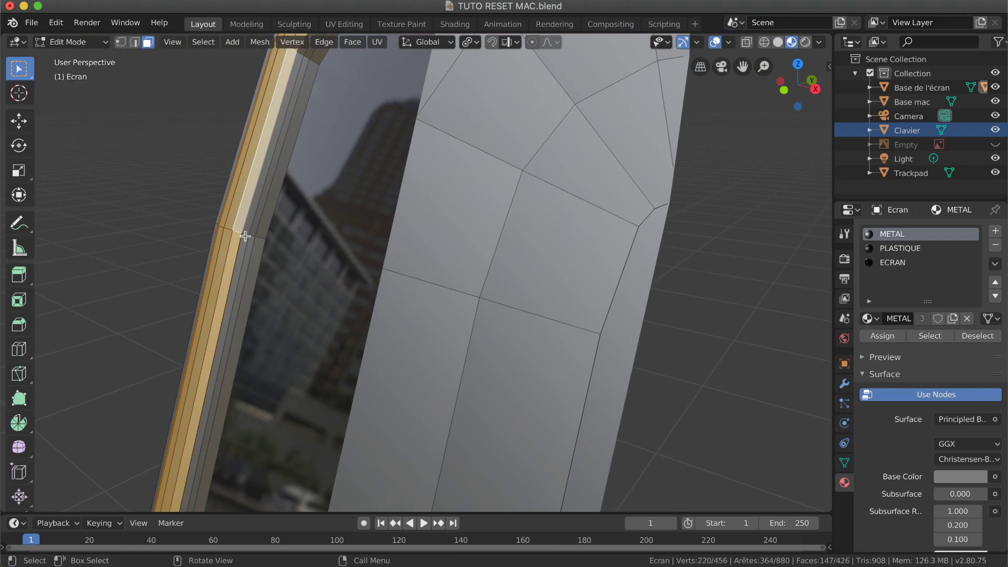
left_click(246, 234, "alt+shift")
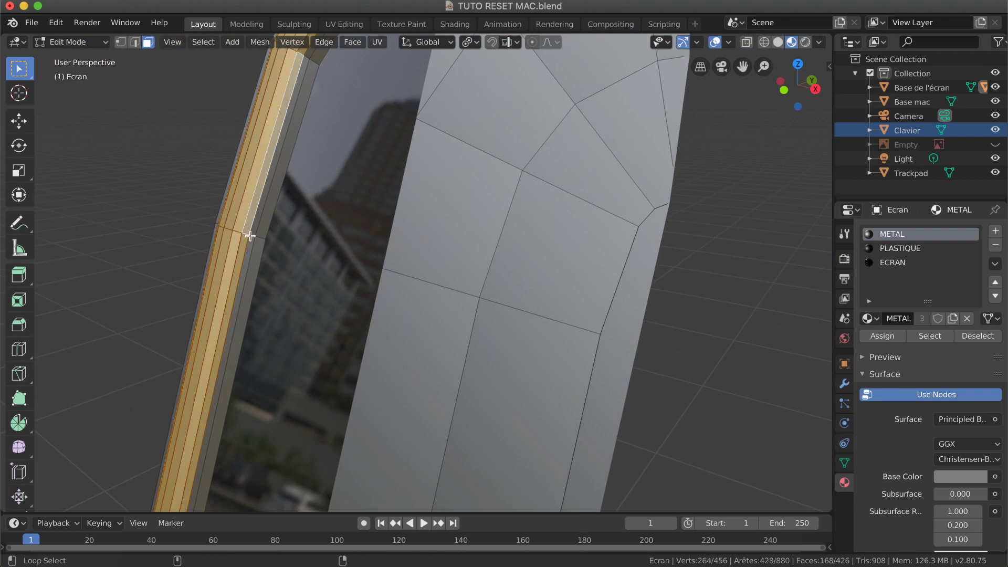
left_click(257, 238, "alt+shift")
left_click(259, 238, "alt+shift")
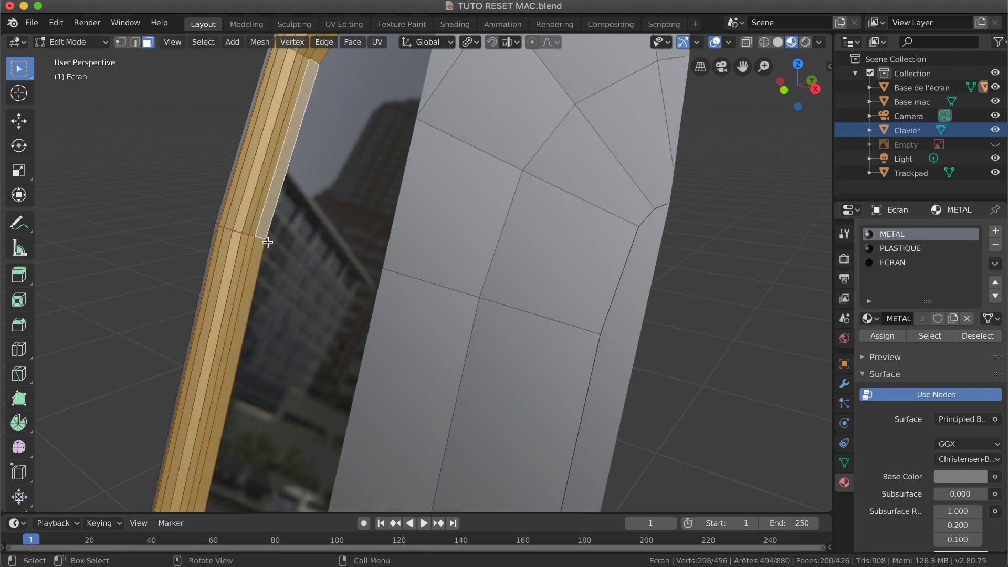
Examine the selected groove loops along the screen's border, from its upper corners down to the hinge.
scroll(267, 241, "left", 10, "shift")
scroll(267, 242, "down", 10, "ctrl")
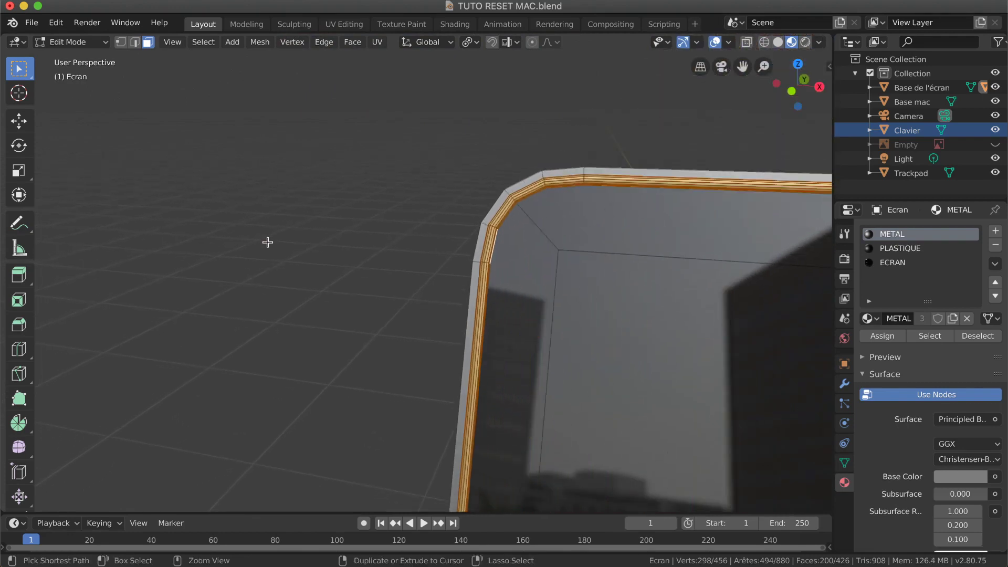
scroll(268, 242, "up", 8)
scroll(268, 242, "right", 10, "shift")
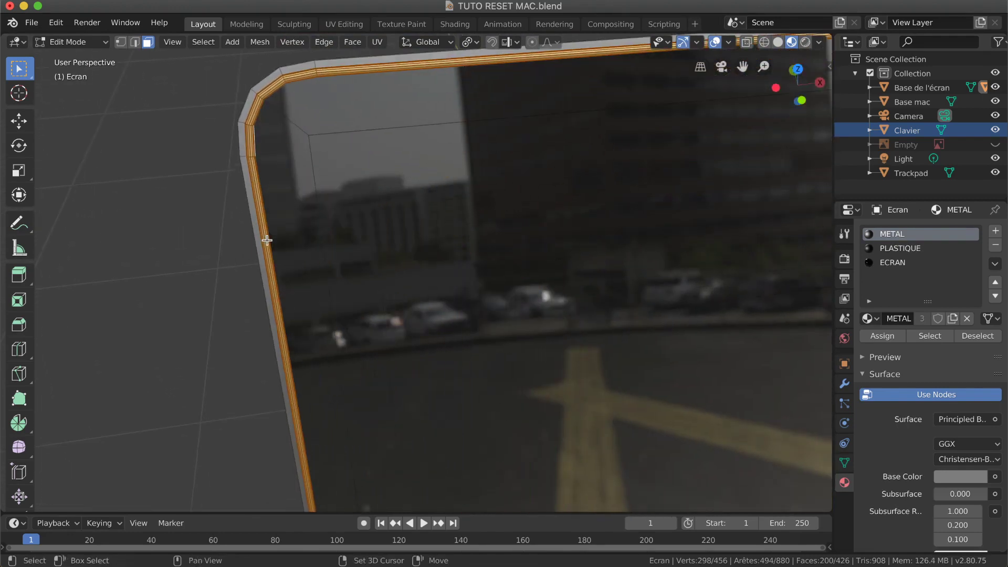
scroll(266, 241, "left", 10)
scroll(266, 240, "down", 8, "ctrl")
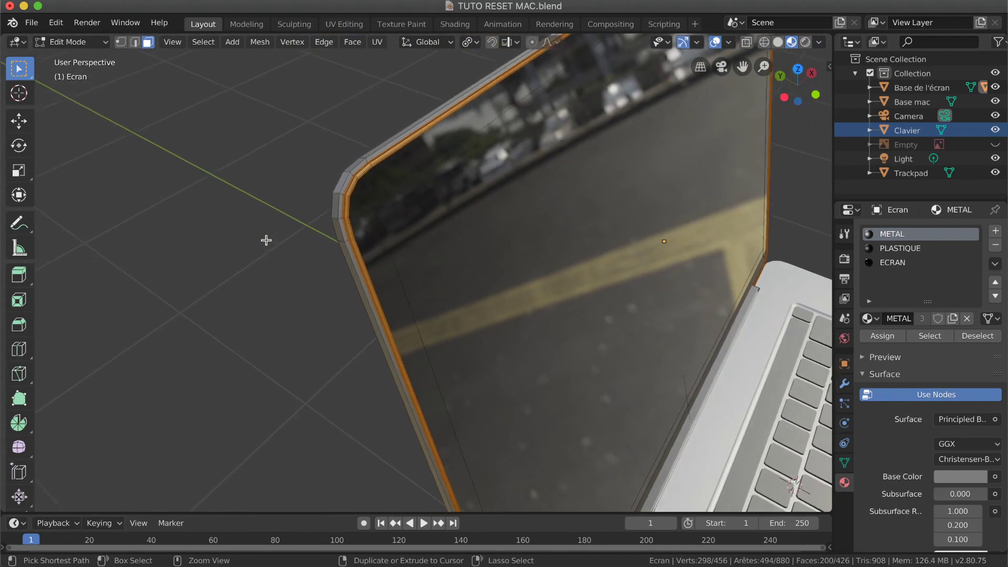
scroll(266, 240, "right", 10, "shift")
scroll(266, 241, "right", 6, "shift")
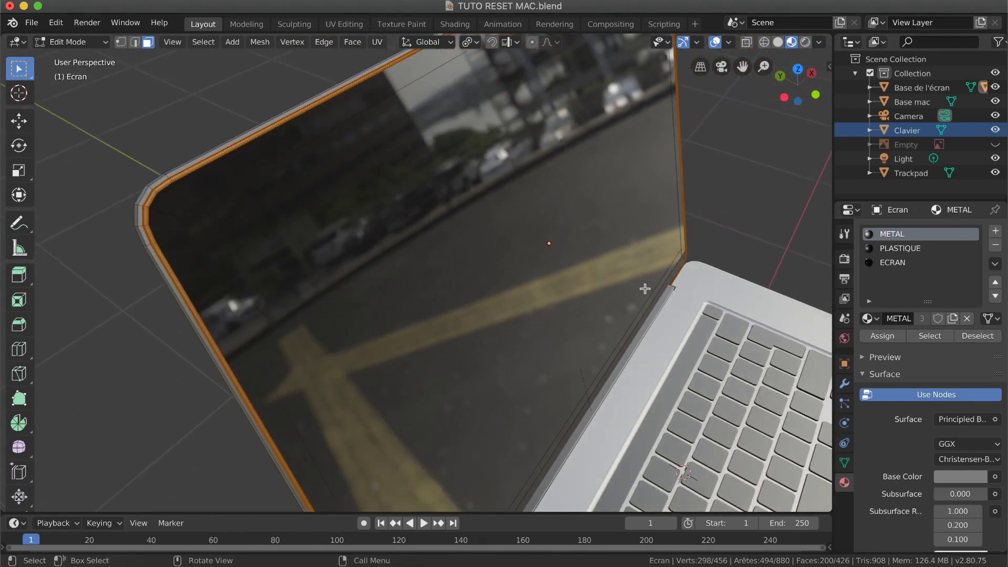
scroll(764, 315, "down", 10)
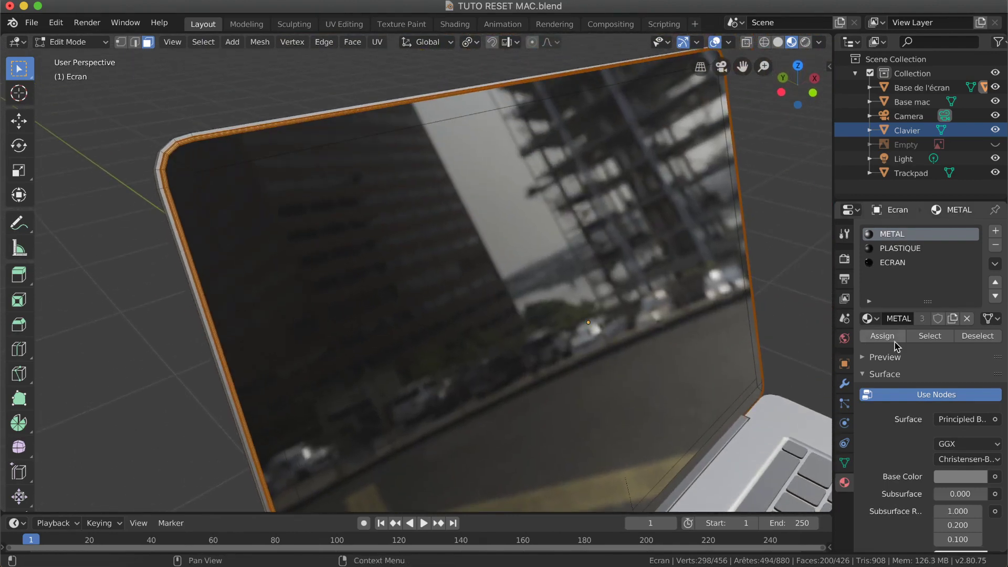
Add a new material to the screen object and name it Caoutchouc.
left_click(996, 235)
left_click(911, 318)
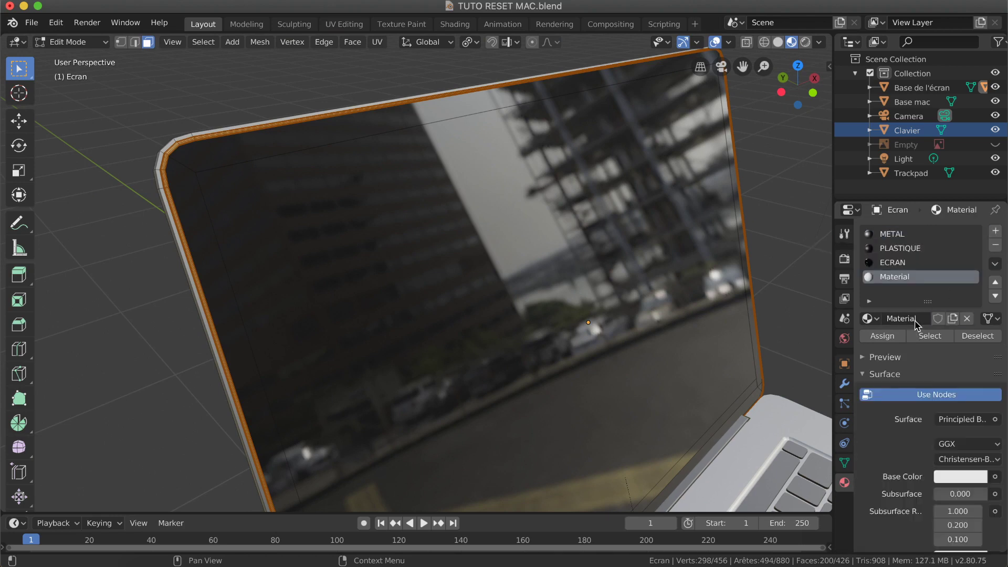
type("Ca")
type("outchouc")
key("Return")
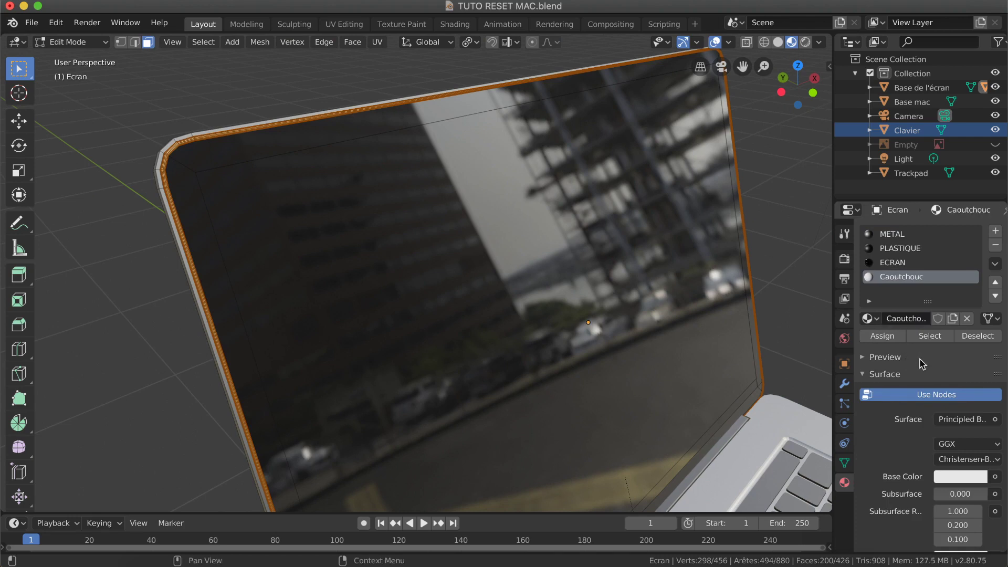
Set the Caoutchouc material's base color to black and its roughness to 0.258.
scroll(886, 388, "down", 4)
scroll(887, 398, "down", 8)
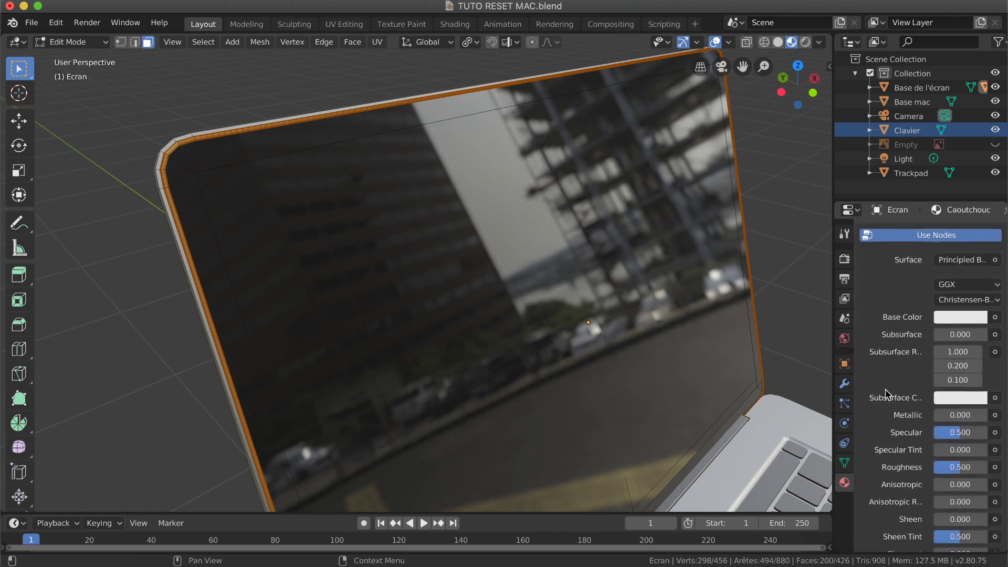
scroll(886, 393, "up", 1)
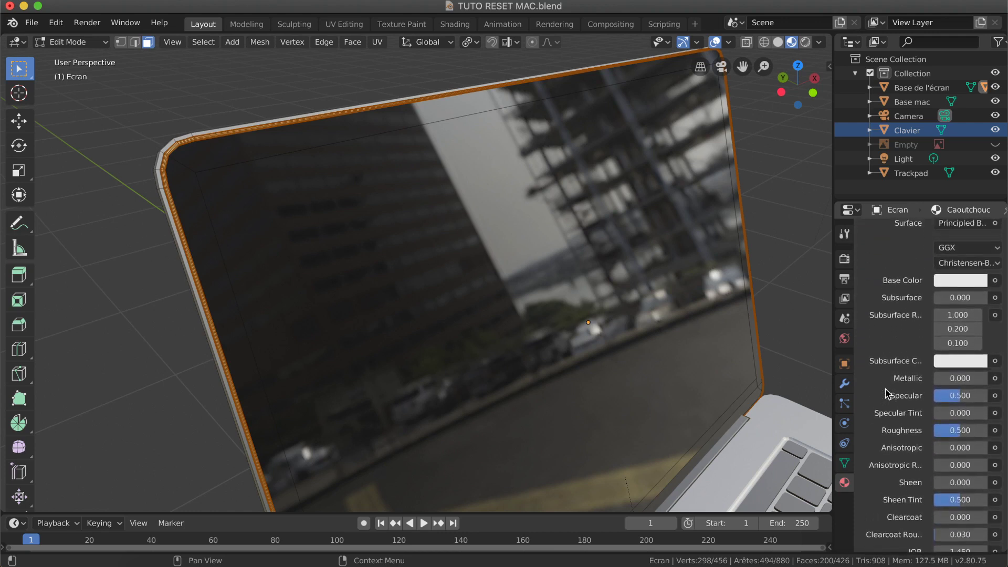
scroll(866, 388, "down", 2)
left_click(953, 262)
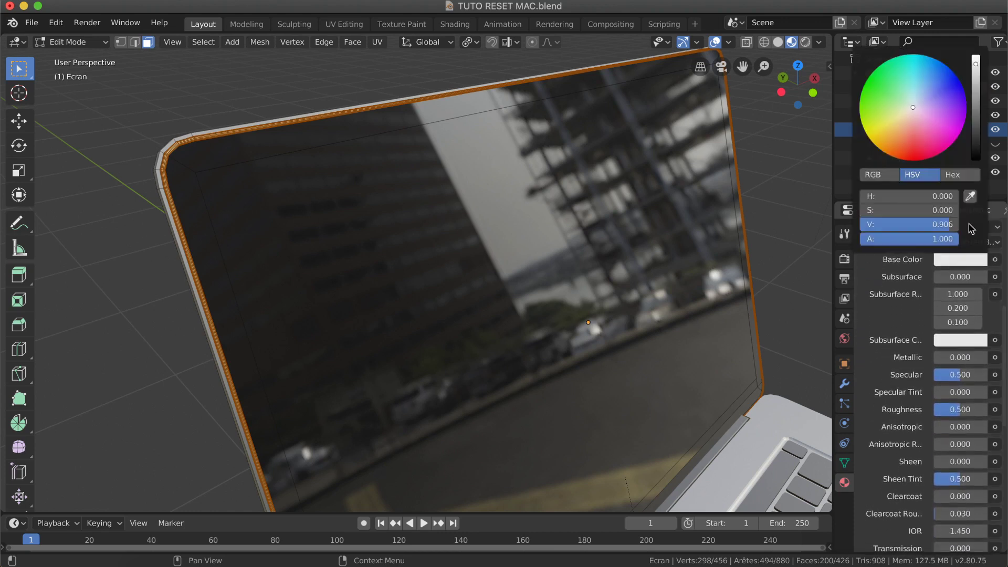
left_click_drag(977, 141, 977, 162)
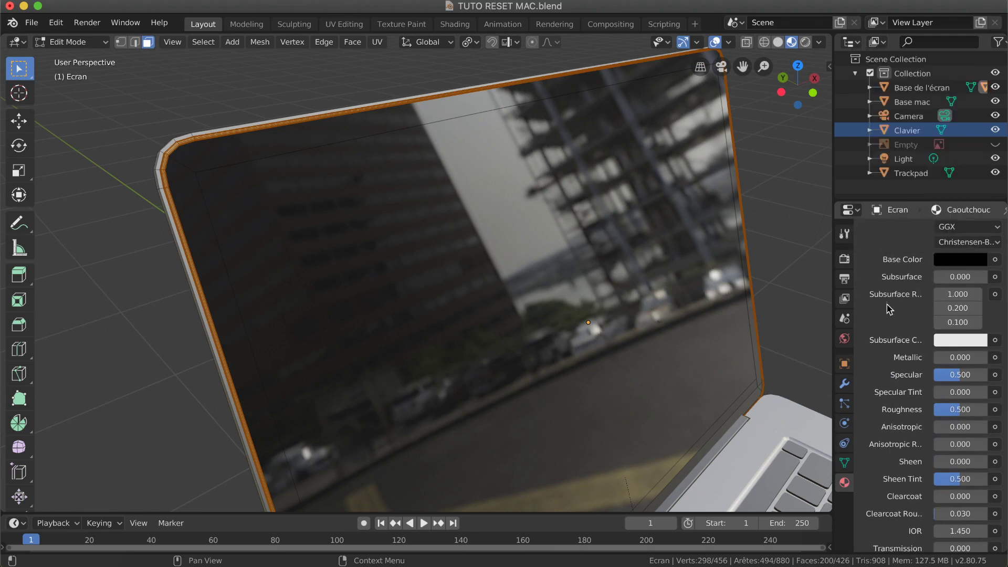
scroll(888, 309, "down", 6)
scroll(903, 325, "up", 3)
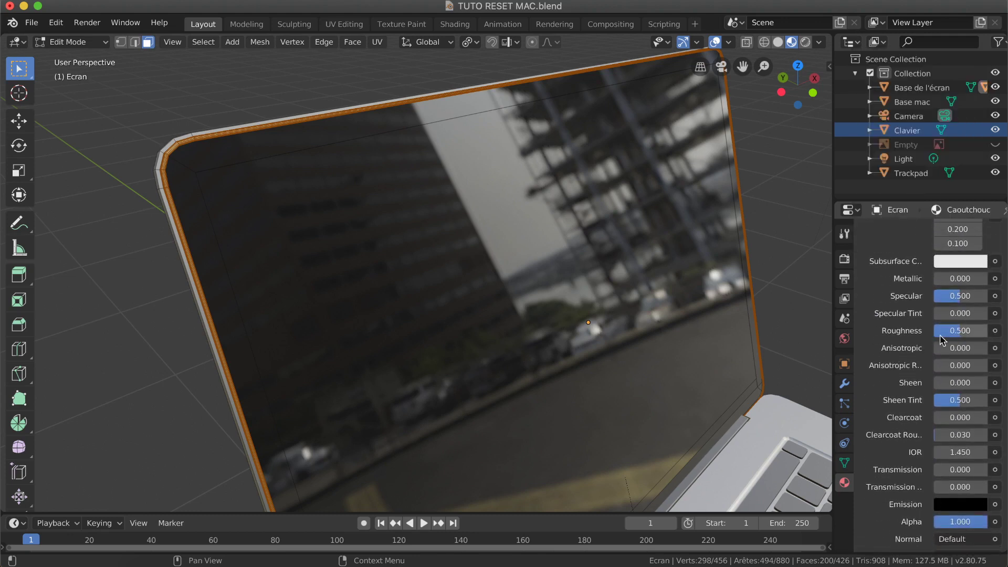
left_click_drag(959, 333, 959, 334)
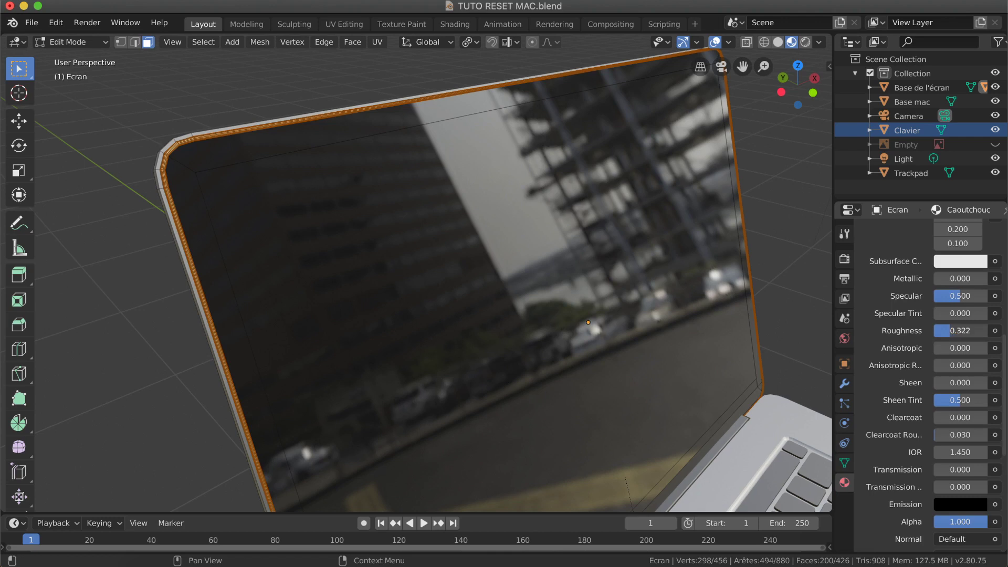
left_click_drag(959, 333, 896, 332)
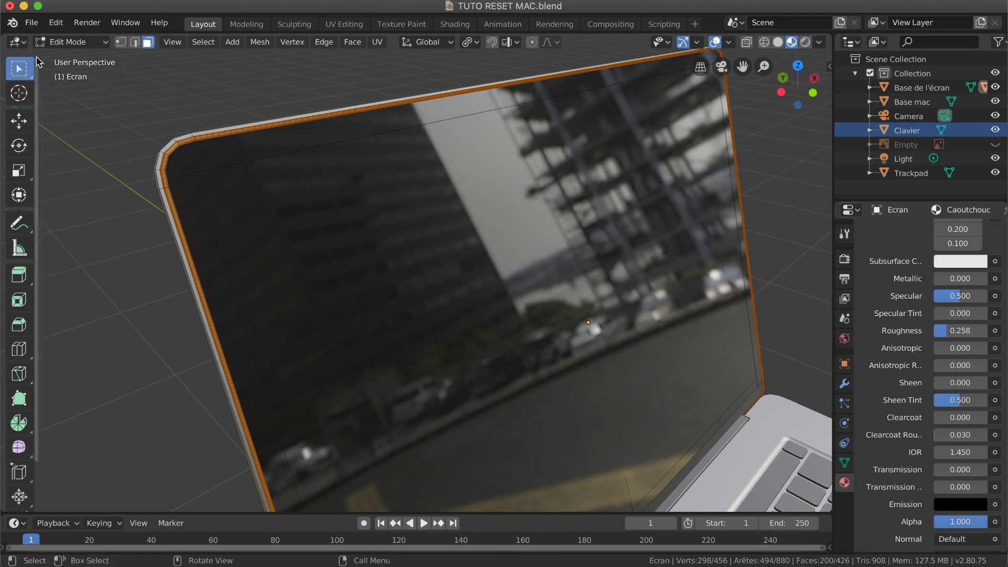
Check the screen border in Object Mode, then undo back to the face selection, before the Caoutchouc color and roughness changes.
left_click(71, 42)
left_click(72, 58)
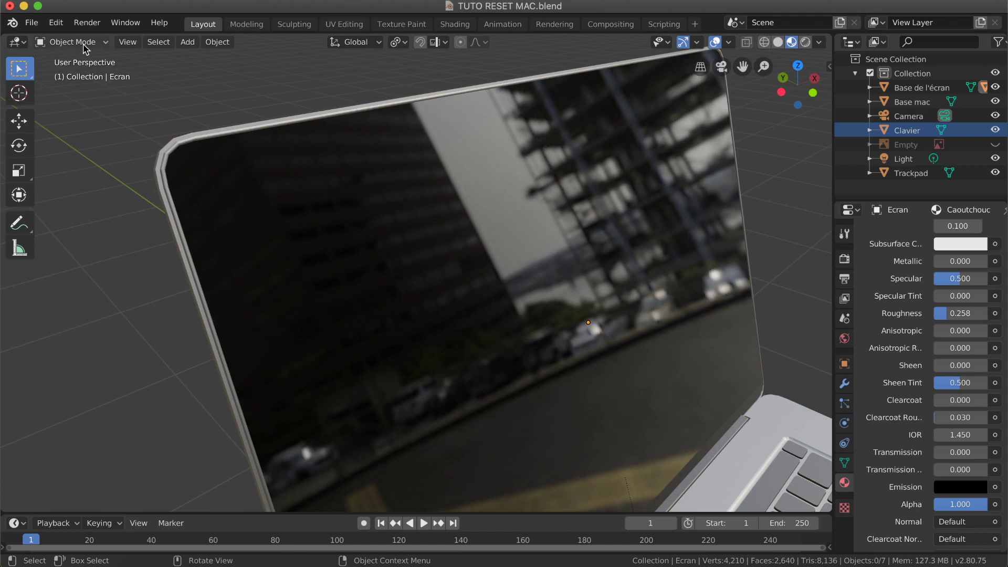
key("Tab")
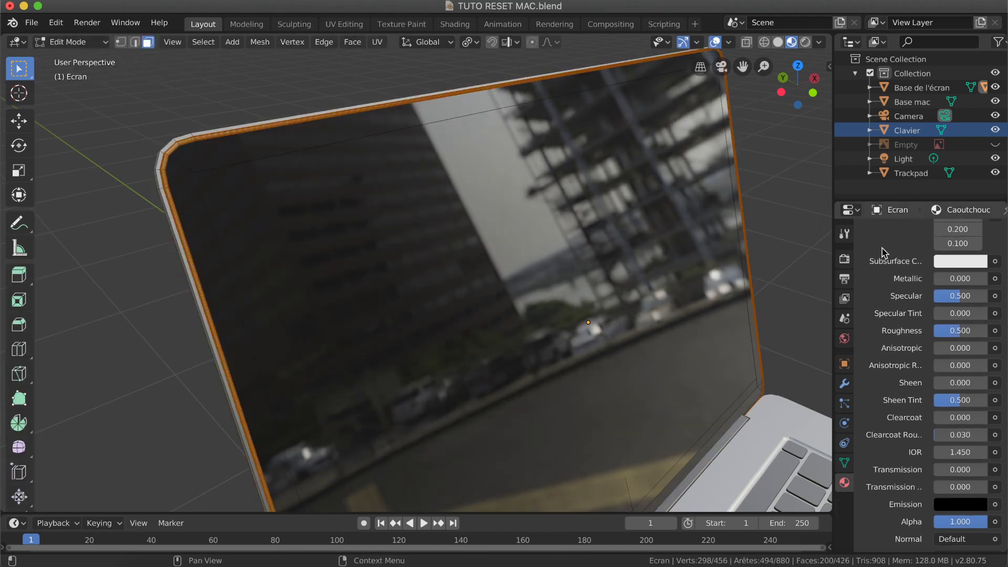
Assign the Caoutchouc material to the selected groove faces around the display.
scroll(889, 284, "up", 10)
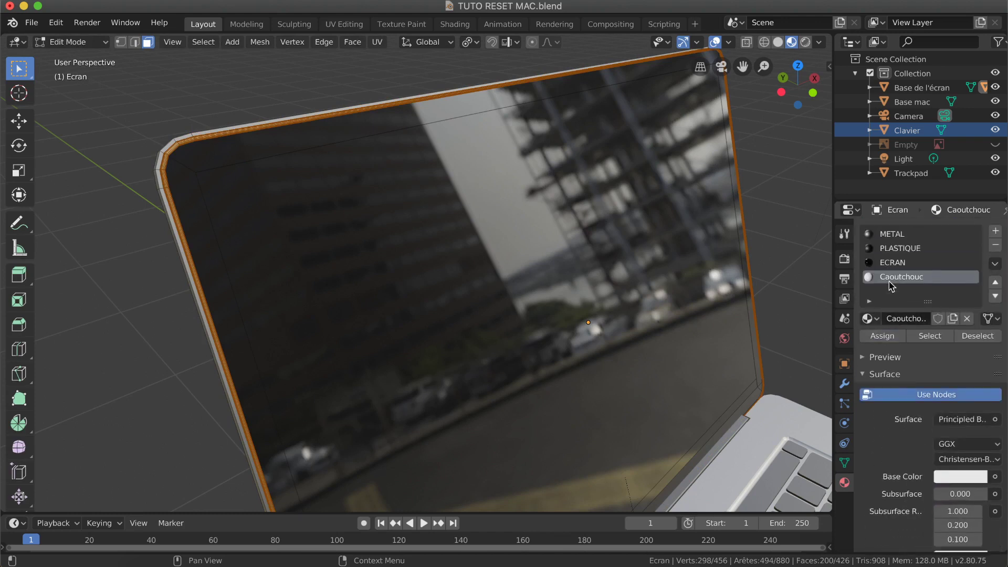
left_click(884, 338)
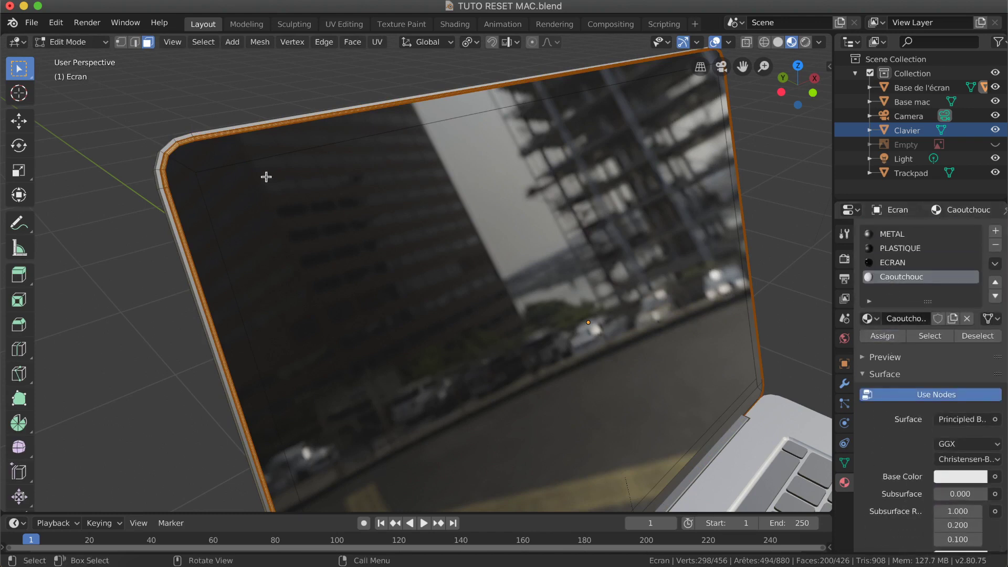
Set the Caoutchouc material's base color to black and its roughness to 0.245.
scroll(898, 439, "down", 6)
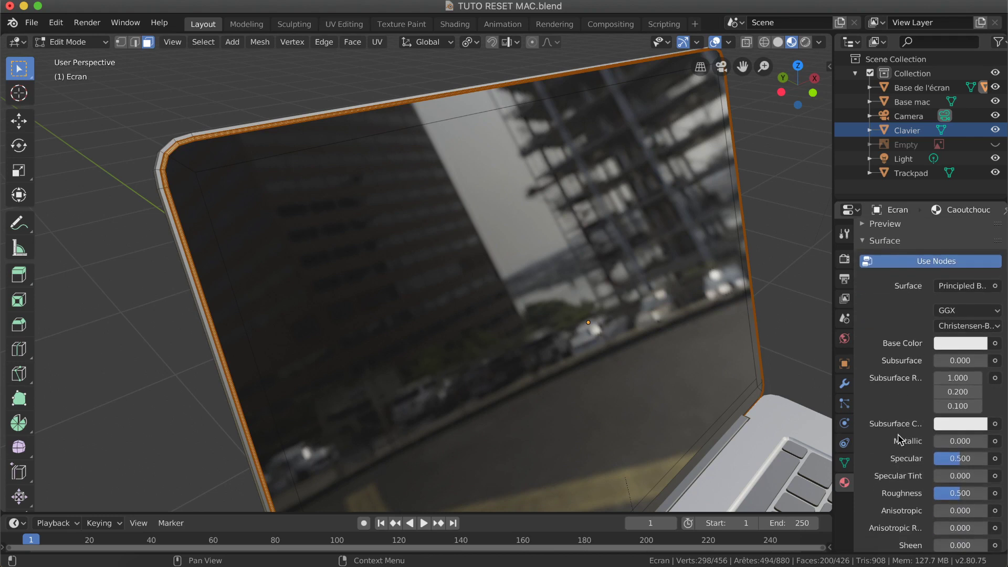
left_click(960, 342)
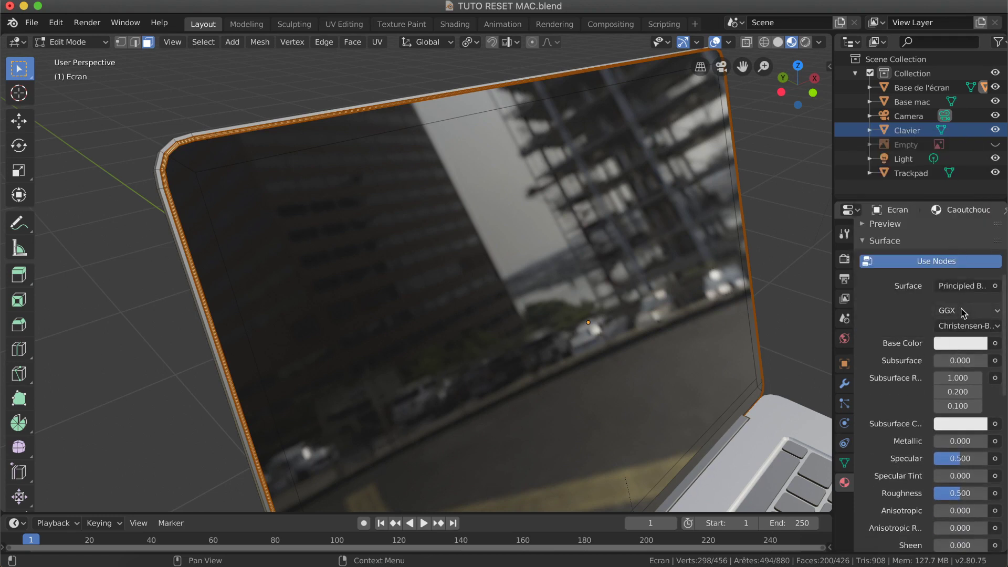
left_click(967, 345)
left_click_drag(976, 205, 978, 245)
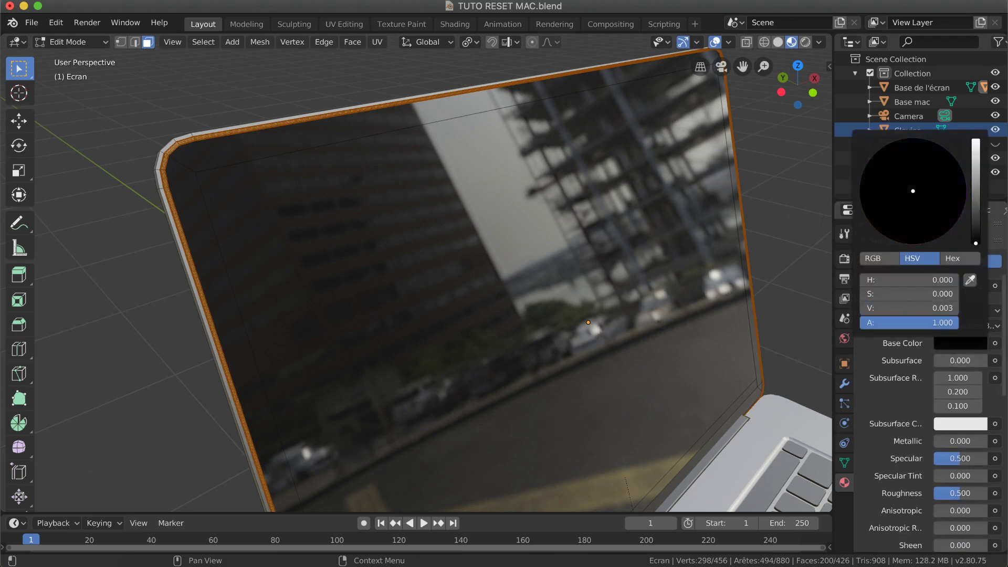
scroll(886, 389, "down", 3)
left_click_drag(960, 436, 949, 435)
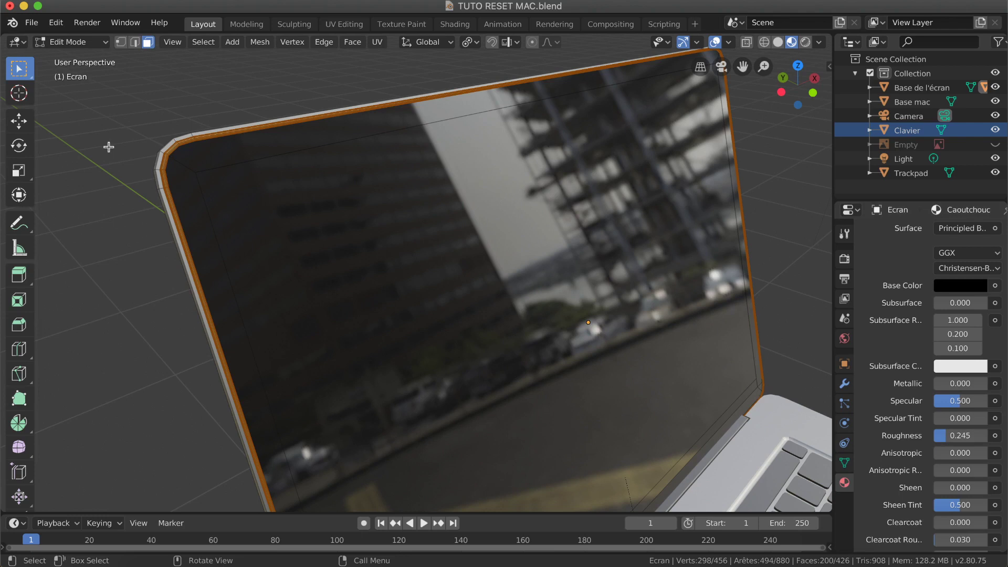
Deselect all faces of the screen mesh and return to Object Mode.
key("alt+a")
left_click(95, 43)
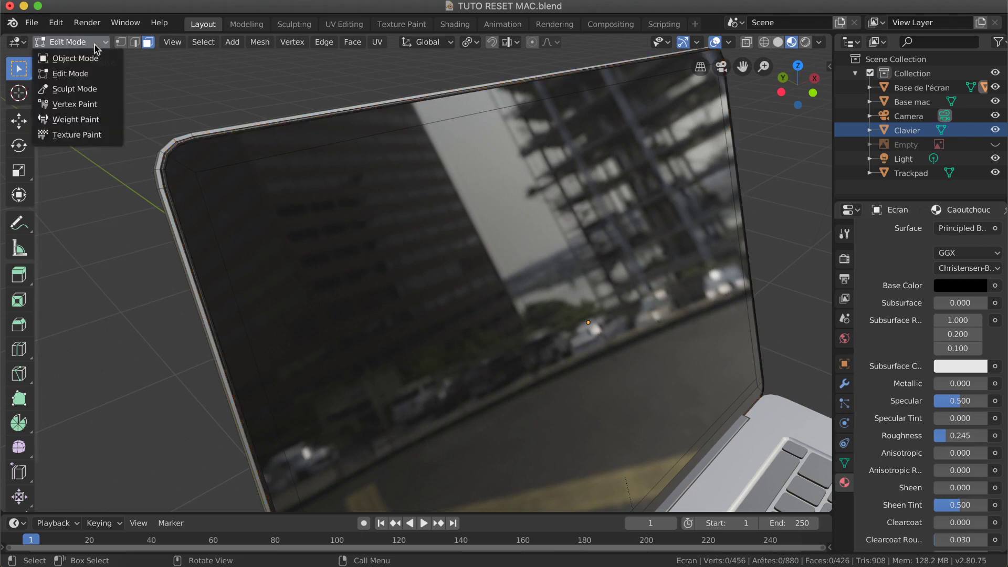
left_click(49, 57)
Examine the rubber border and the glossy display up close from both sides, including the back of the lid.
scroll(140, 126, "right", 10)
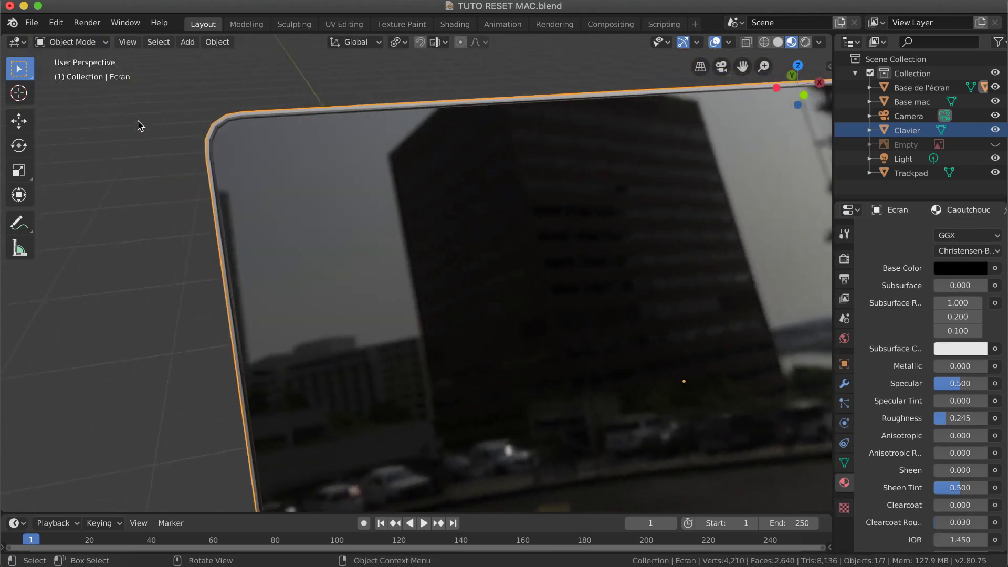
scroll(140, 126, "left", 10)
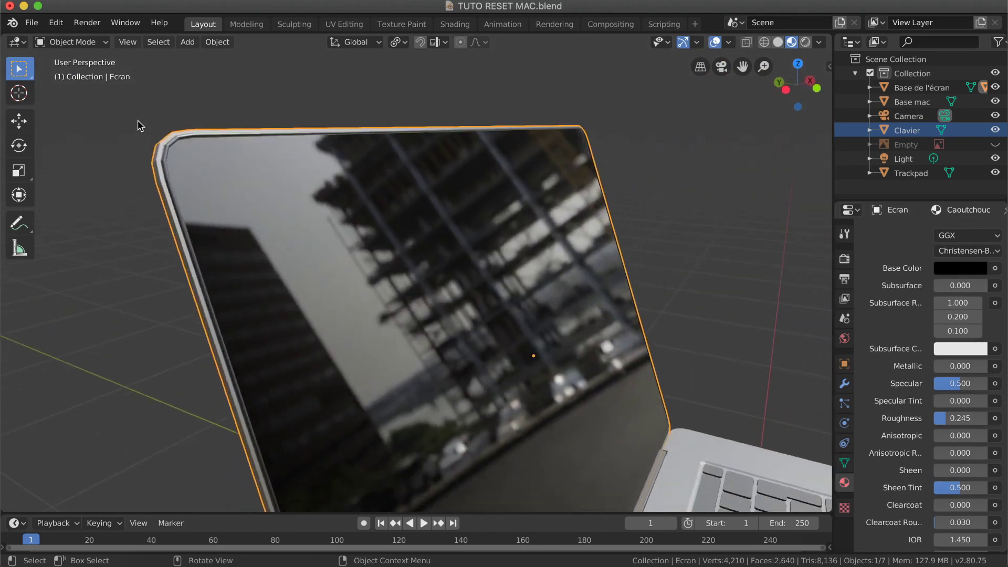
scroll(140, 126, "left", 10)
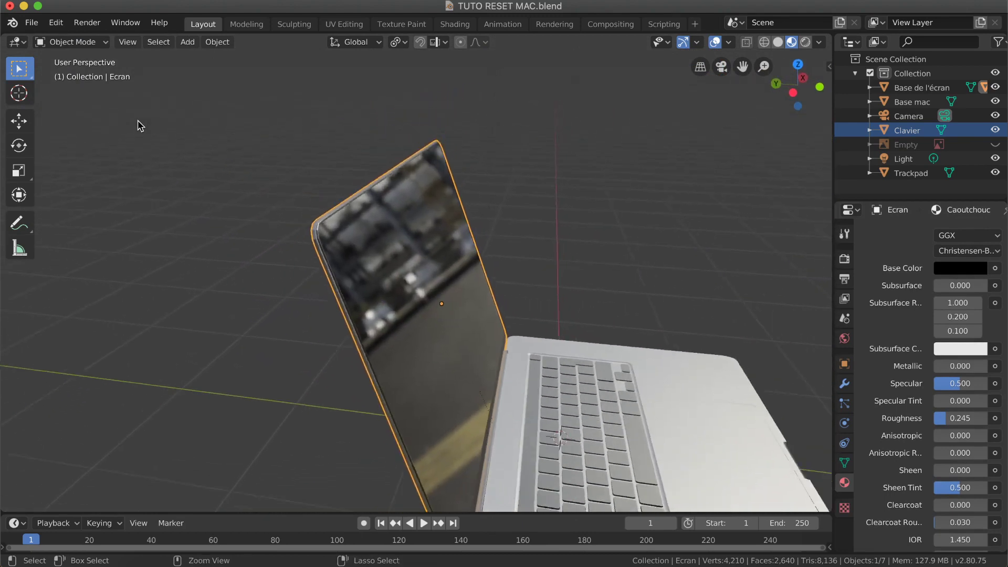
scroll(140, 126, "left", 10)
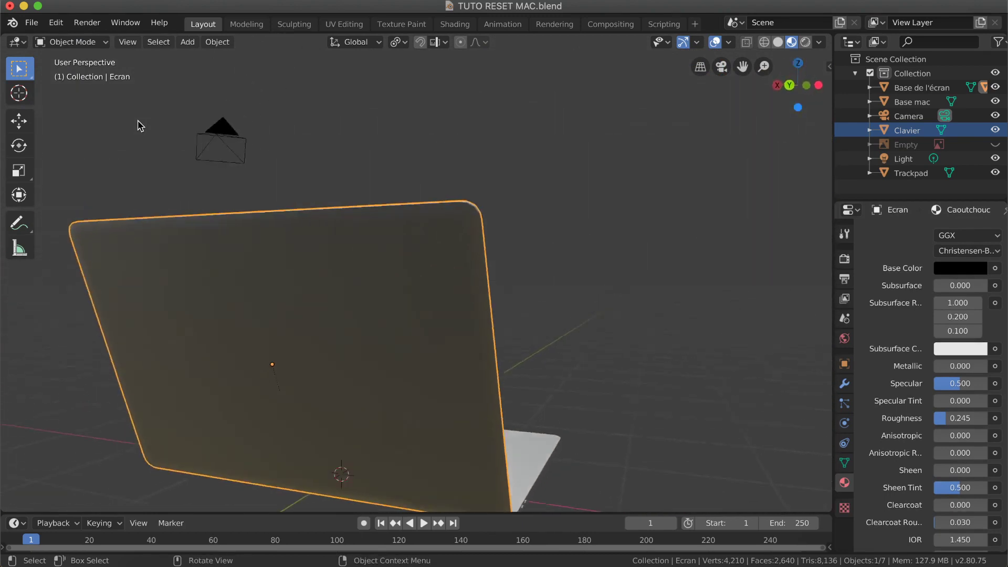
scroll(141, 126, "right", 10)
scroll(141, 126, "right", 10)
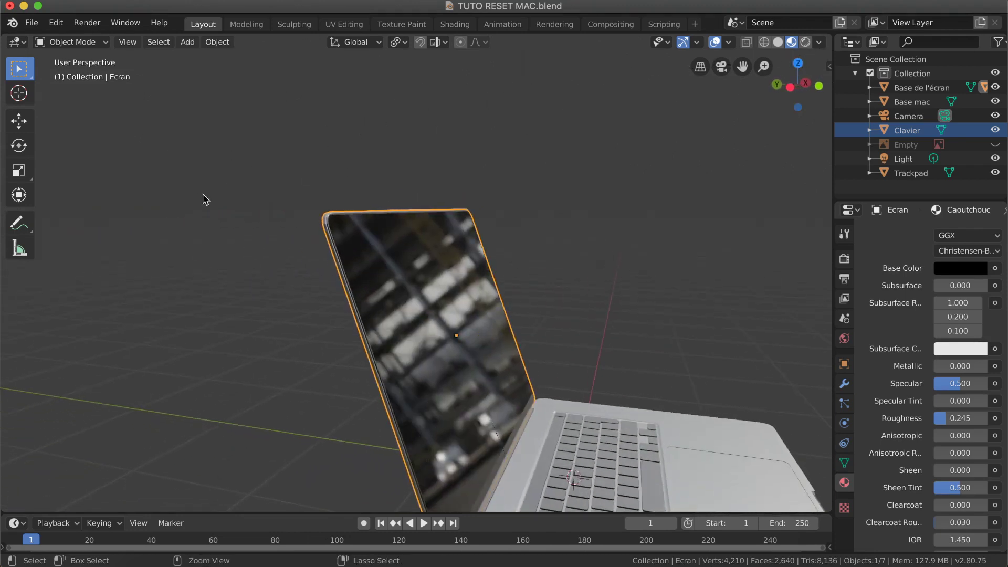
Inspect the whole laptop from the front, side, back and underside to check its materials and reflections.
scroll(205, 200, "down", 5, "ctrl")
scroll(206, 199, "right", 10)
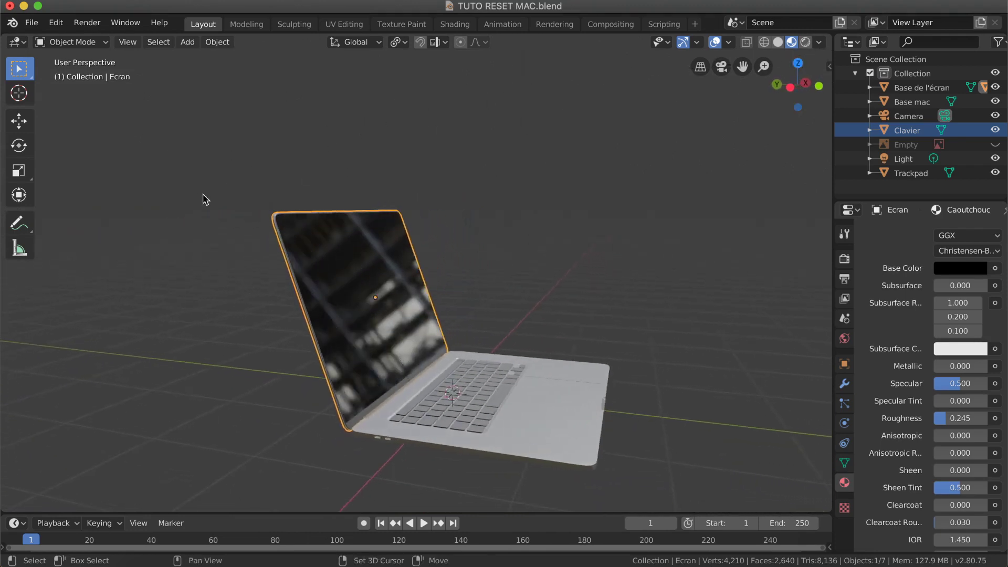
scroll(205, 199, "right", 10)
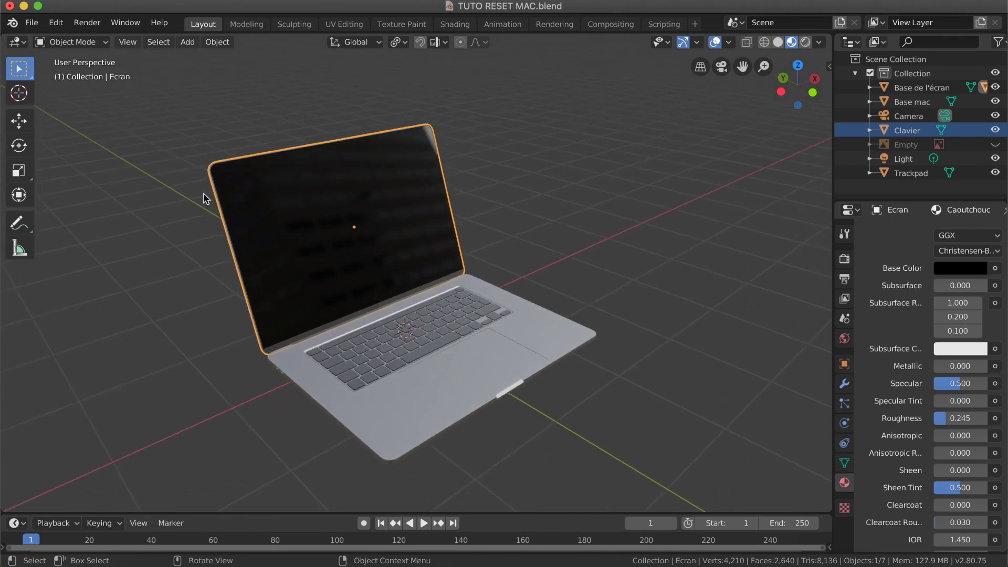
scroll(205, 199, "right", 10)
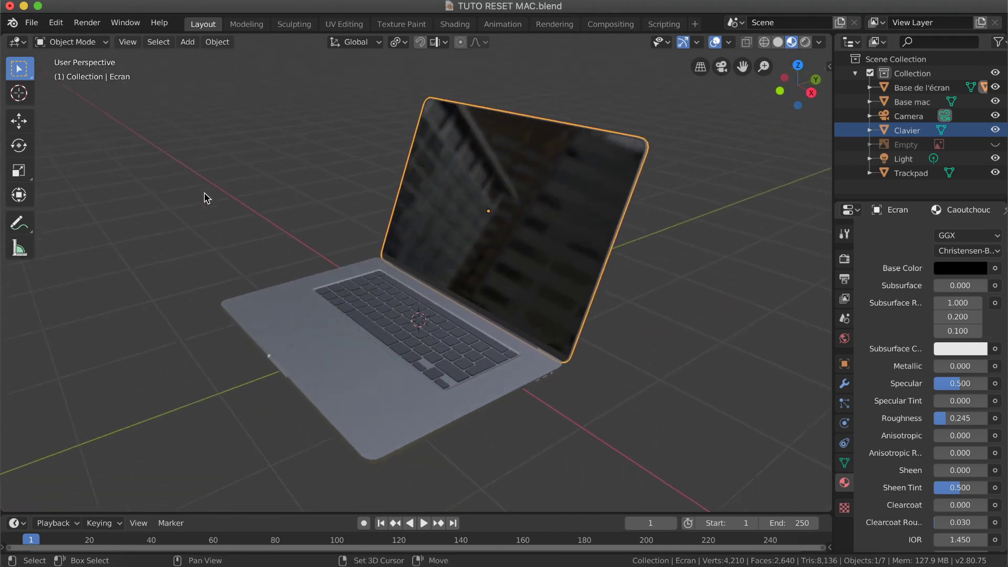
scroll(206, 198, "right", 10)
scroll(206, 198, "down", 10)
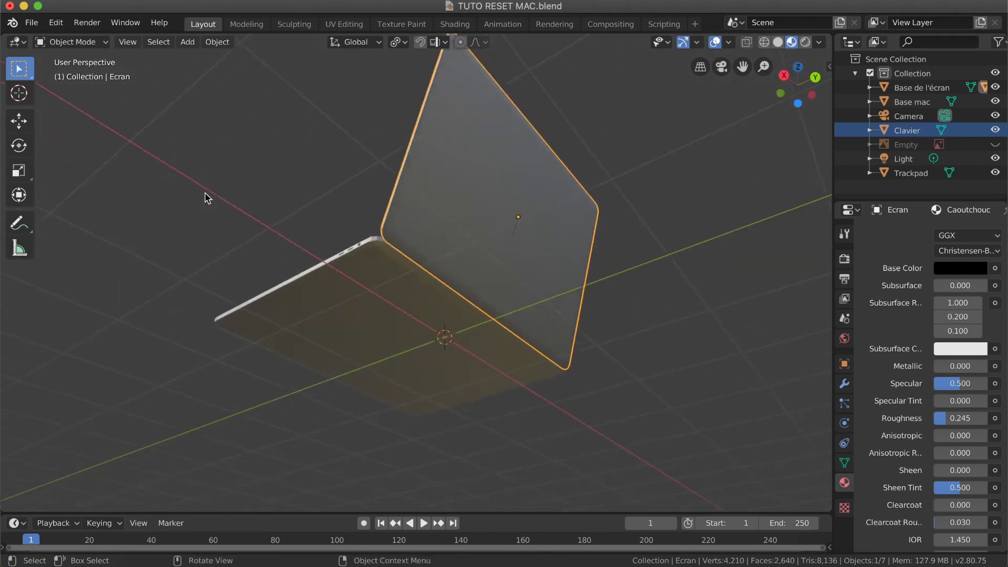
scroll(205, 198, "up", 4)
scroll(206, 198, "up", 8)
scroll(205, 198, "left", 10)
scroll(206, 199, "down", 10)
scroll(206, 198, "left", 10)
scroll(205, 198, "up", 4)
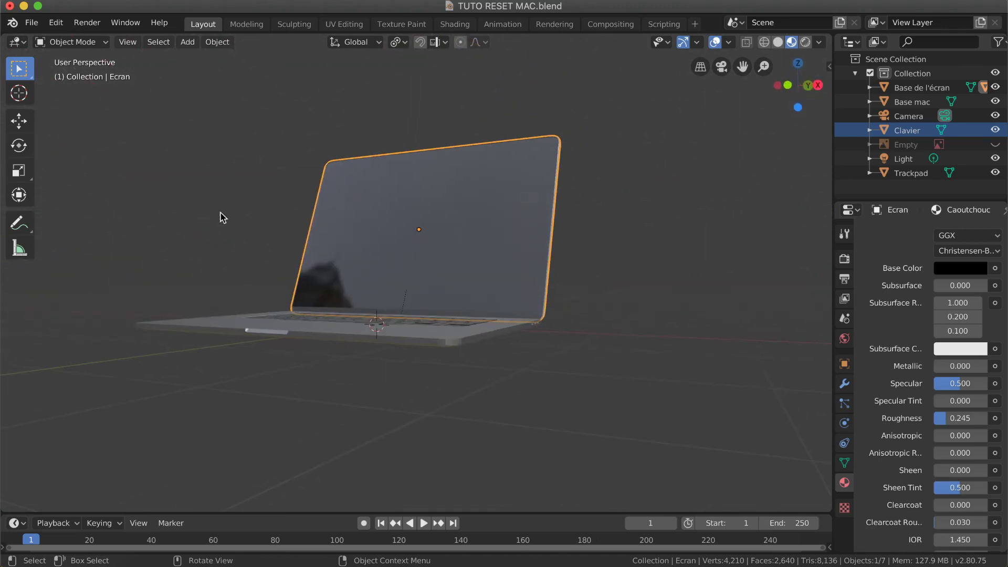
Examine the laptop base's front corner edges, keyboard and trackpad up close for faceted shading.
scroll(435, 342, "up", 5, "ctrl")
scroll(435, 342, "right", 5)
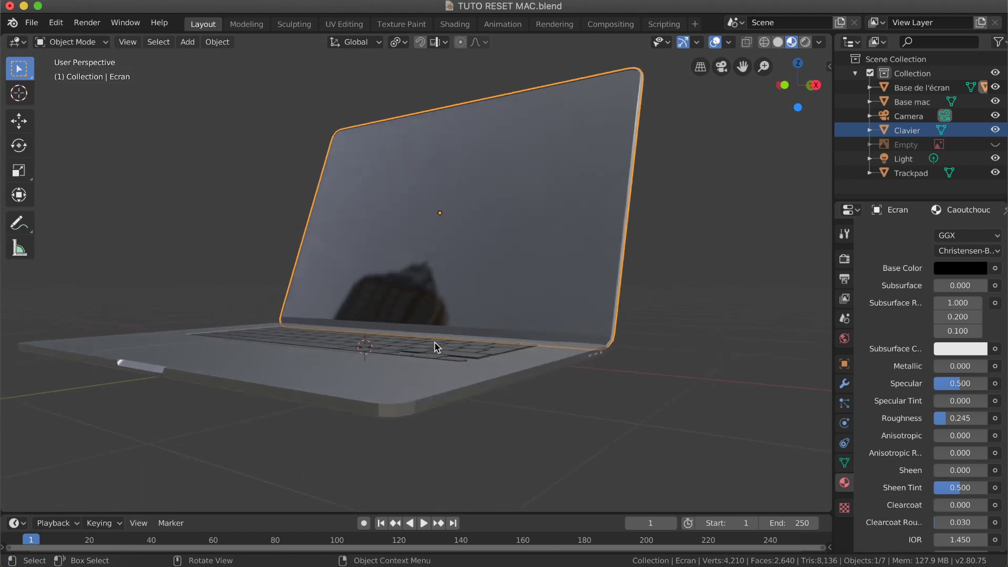
scroll(431, 386, "up", 5, "shift")
scroll(431, 386, "down", 8, "shift")
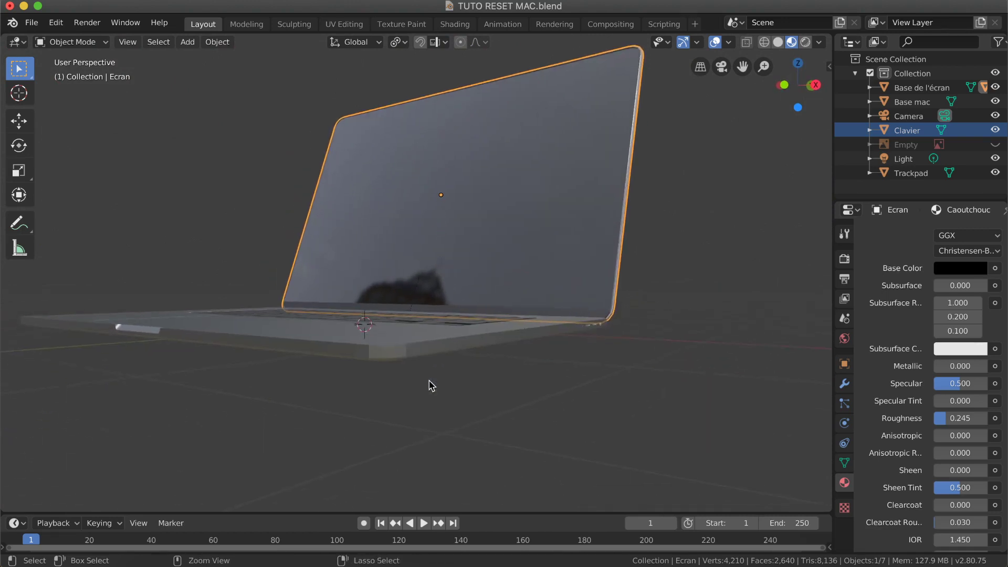
scroll(431, 386, "up", 4, "ctrl")
scroll(430, 384, "right", 5)
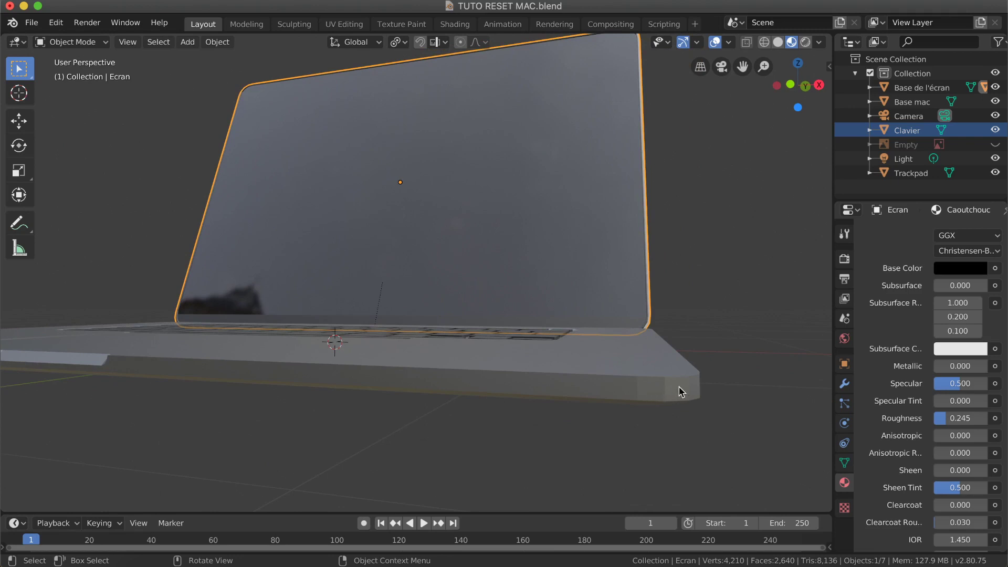
scroll(684, 388, "up", 6)
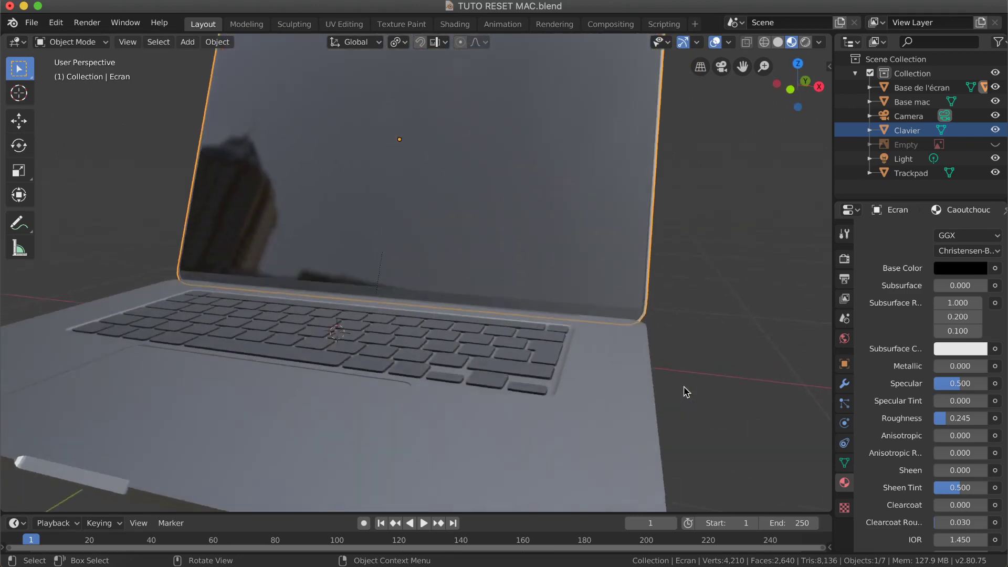
scroll(683, 391, "down", 5, "shift")
scroll(683, 395, "up", 6)
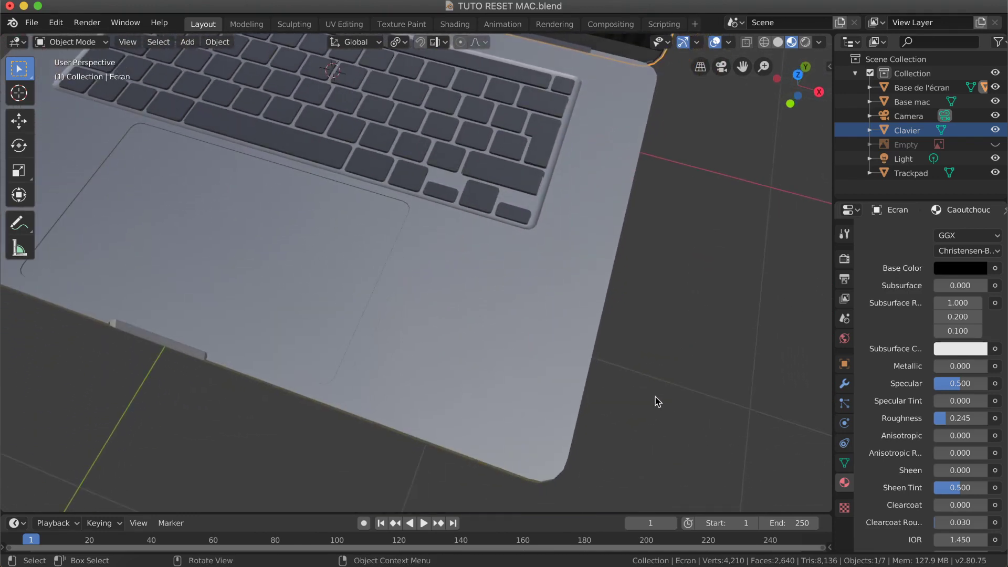
scroll(651, 396, "down", 5)
scroll(652, 401, "down", 8)
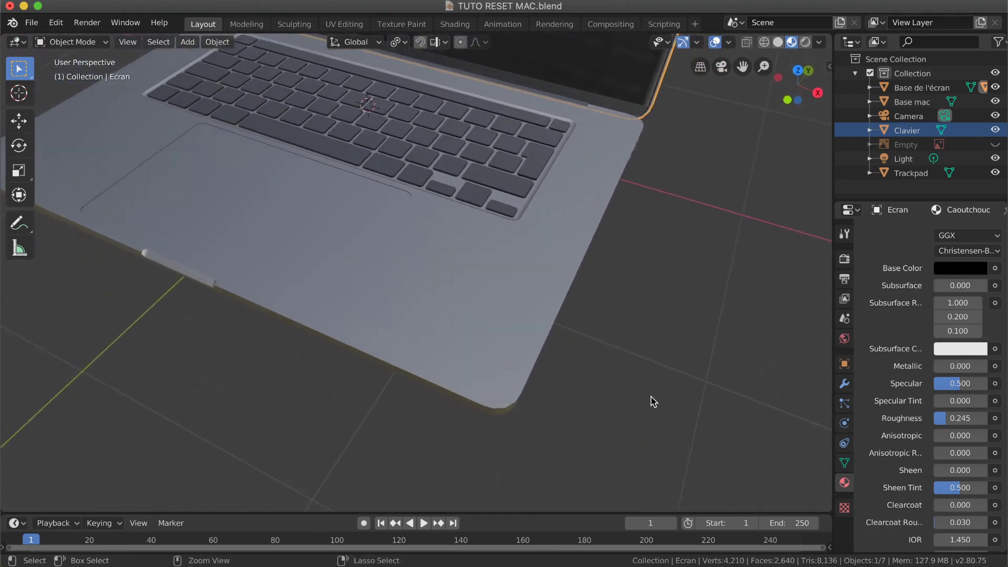
scroll(653, 402, "up", 3, "shift")
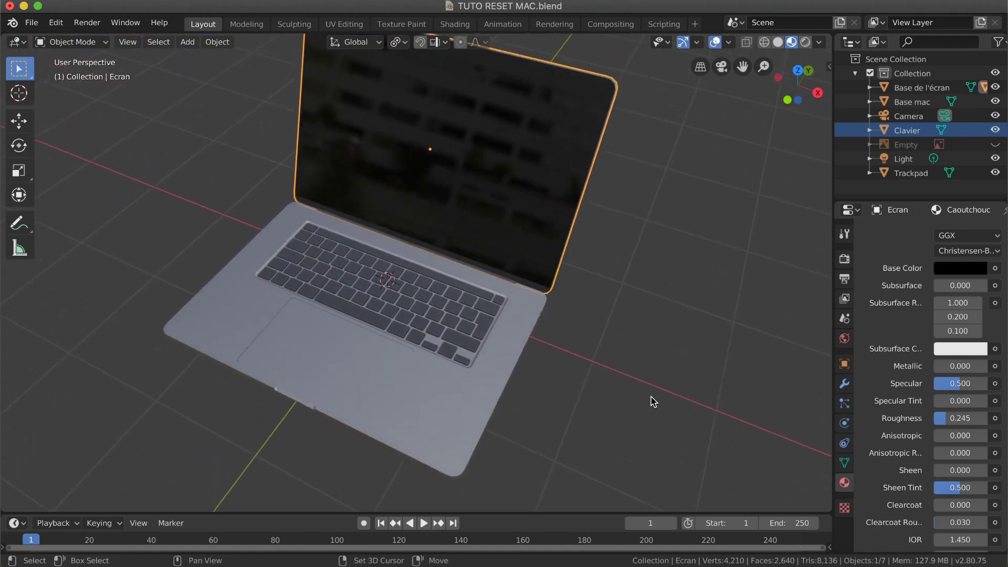
Apply Shade Smooth to all objects of the laptop model and clear the selection.
left_click(608, 420)
key("a")
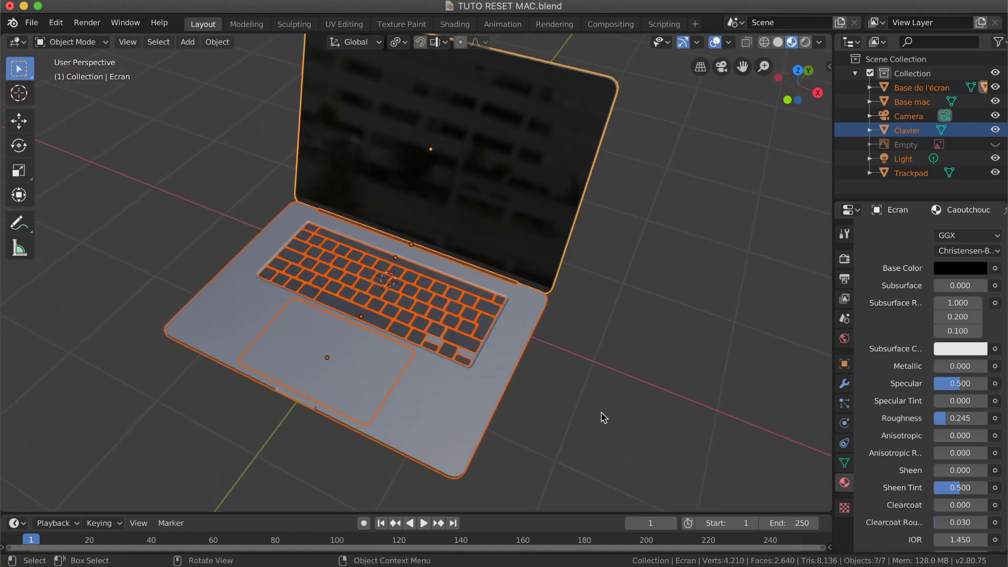
right_click(449, 274)
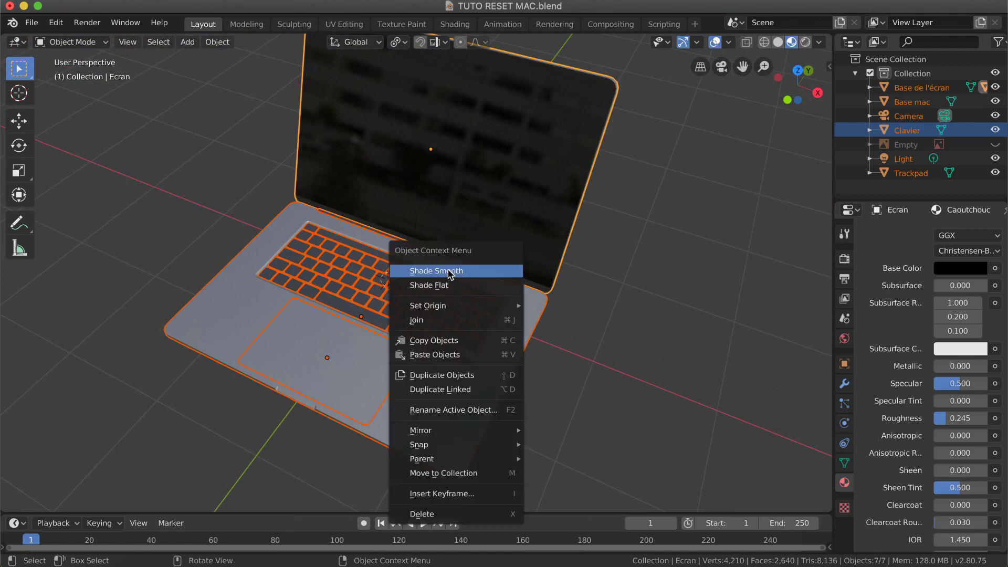
left_click(465, 272)
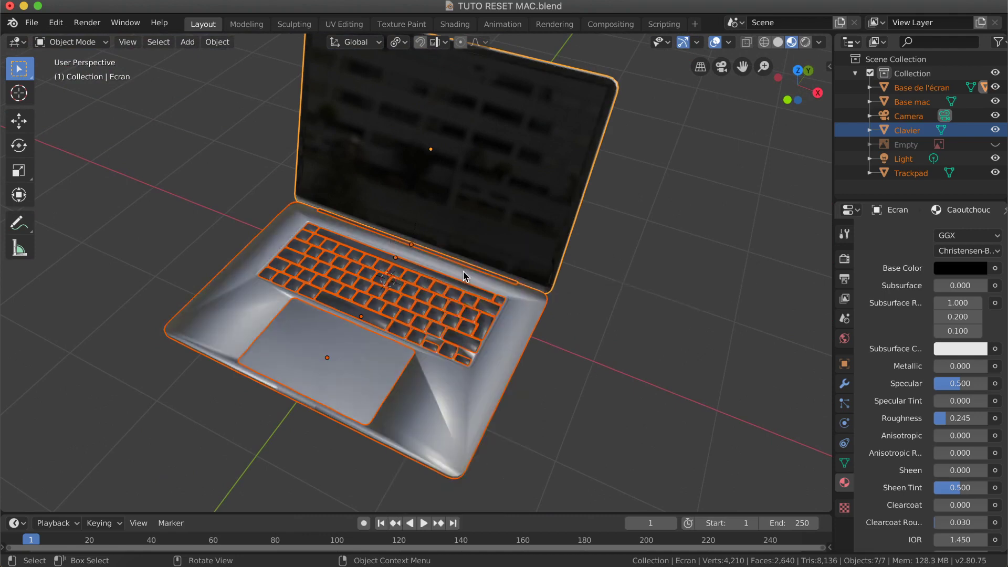
left_click(611, 331)
Examine the smoothed shading on the keyboard keys, base, trackpad and screen from several angles for artifacts.
scroll(461, 332, "left", 8)
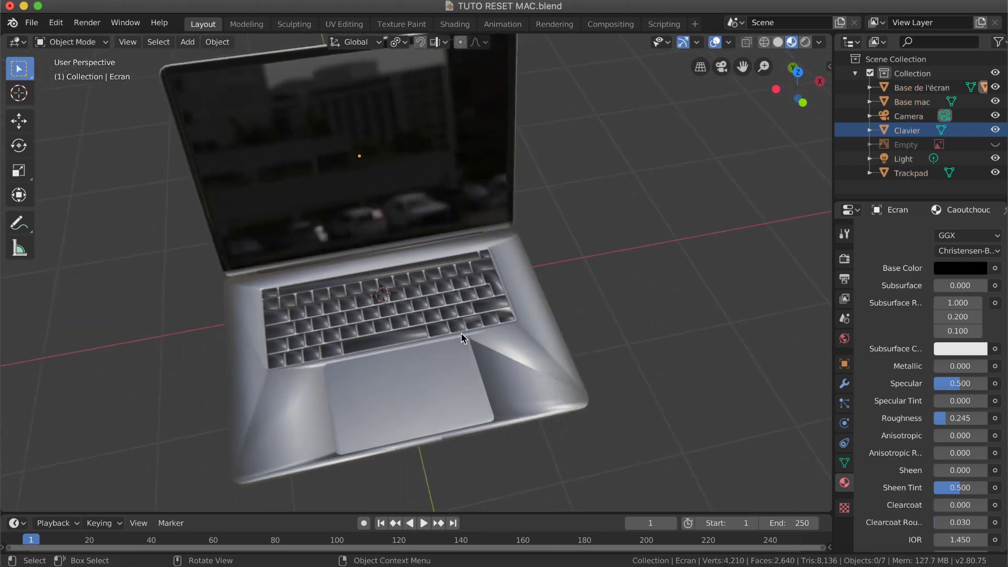
scroll(461, 332, "up", 10, "ctrl")
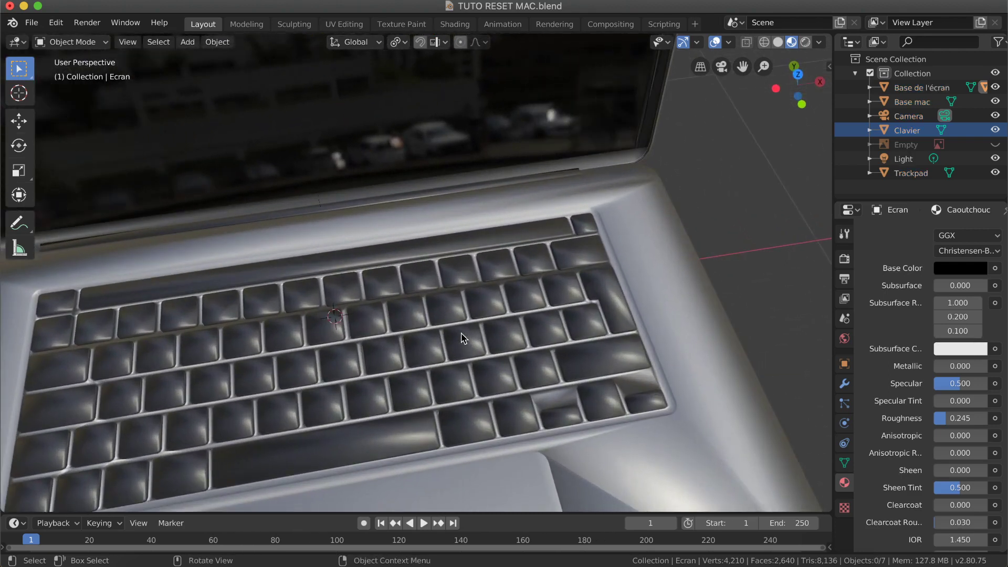
scroll(462, 338, "left", 10)
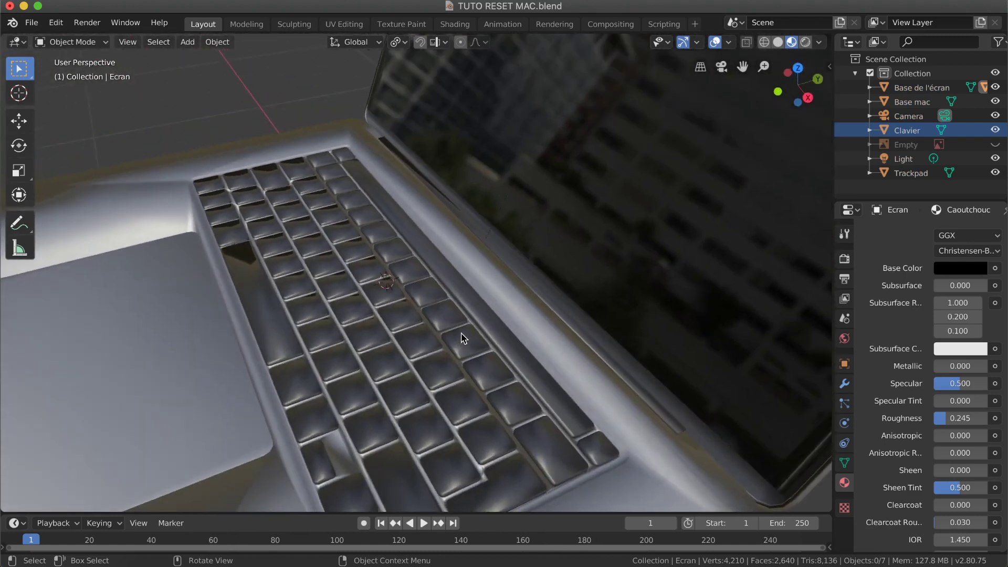
scroll(462, 338, "up", 5)
scroll(462, 337, "down", 8, "shift")
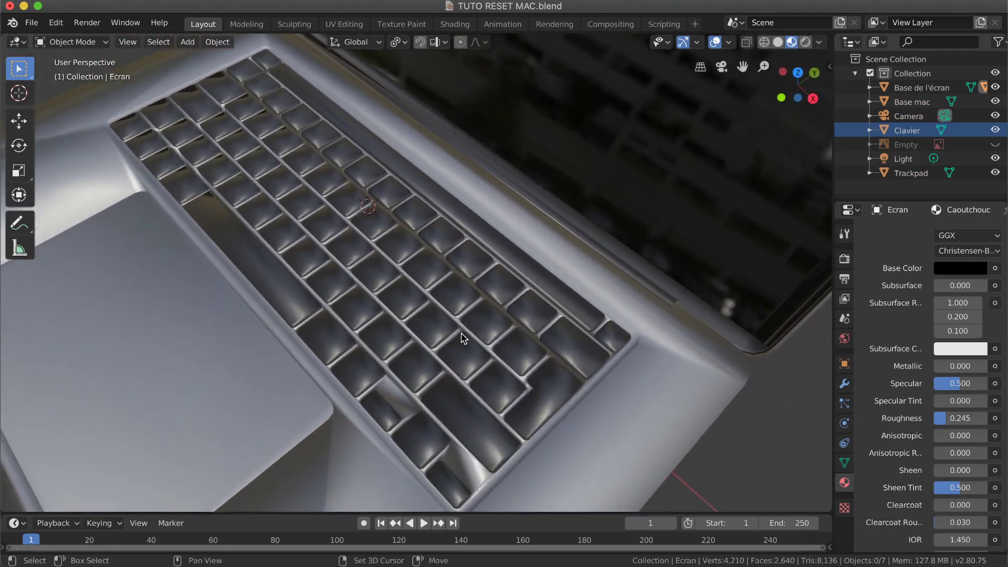
scroll(462, 336, "down", 10, "ctrl")
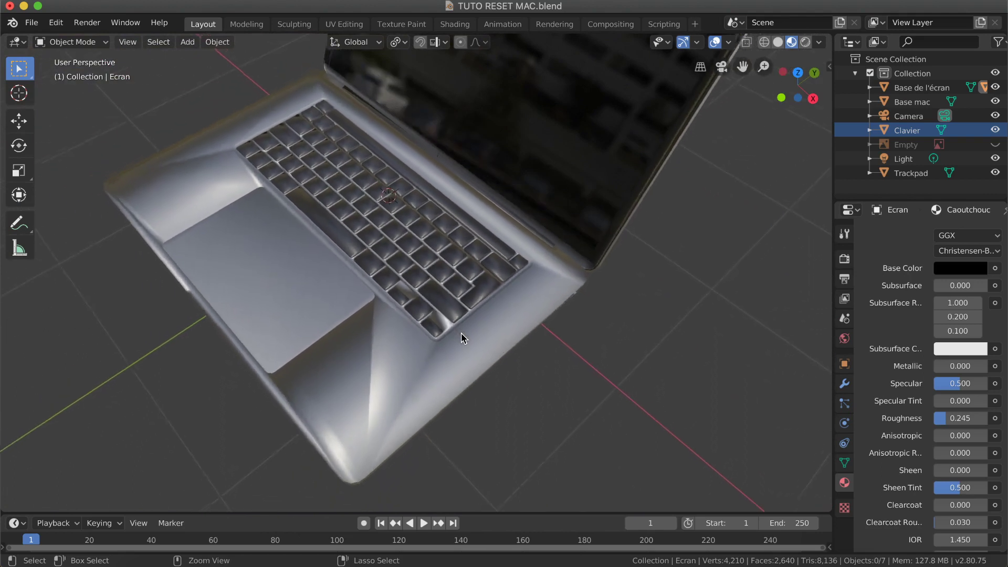
scroll(462, 338, "down", 10)
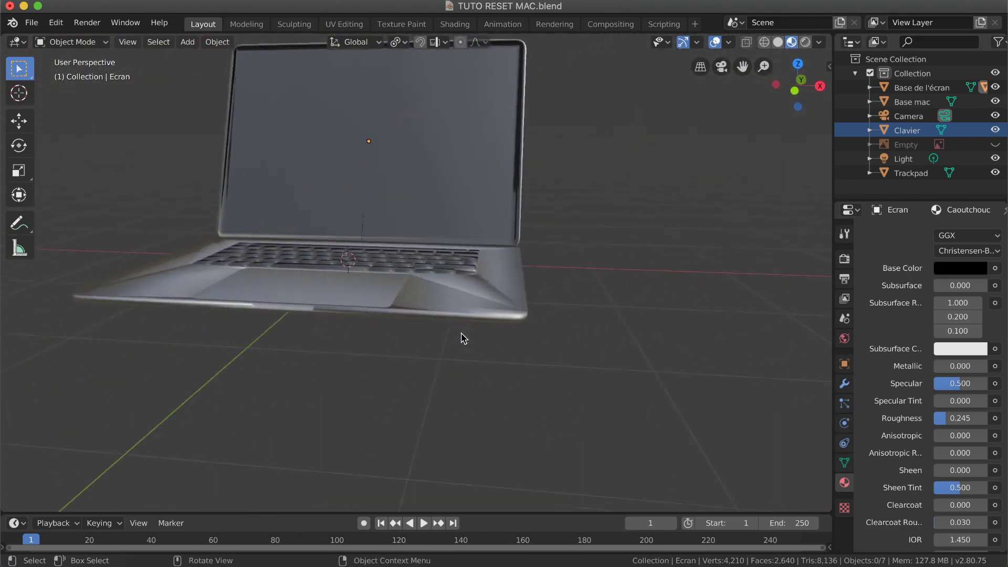
scroll(462, 334, "left", 10)
scroll(462, 334, "right", 15)
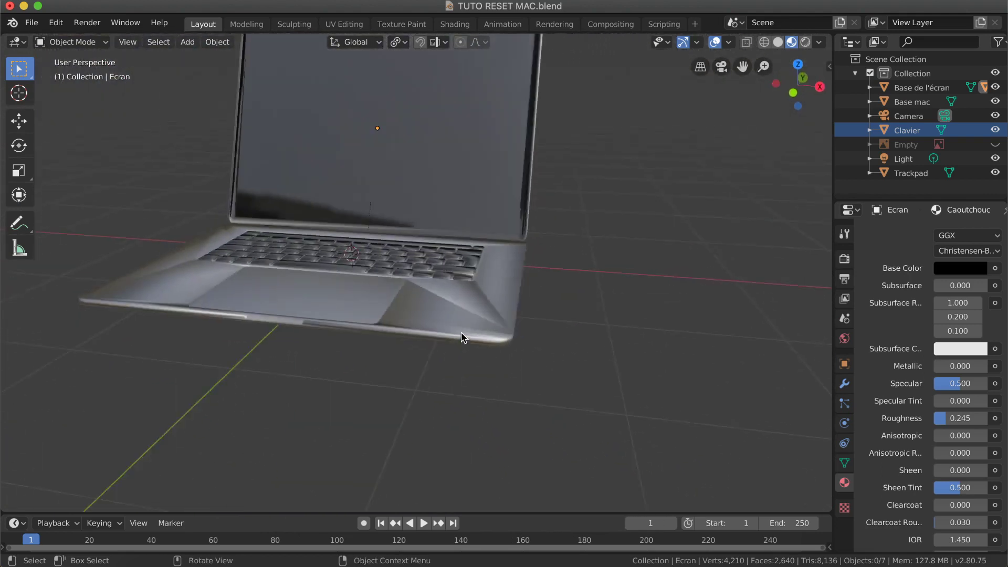
scroll(461, 334, "up", 5)
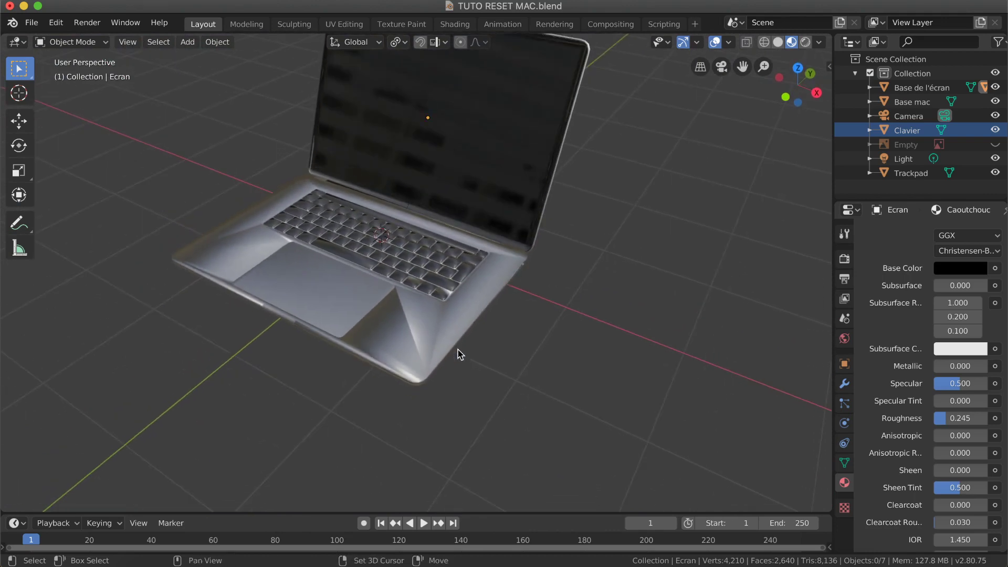
scroll(458, 355, "up", 5, "shift")
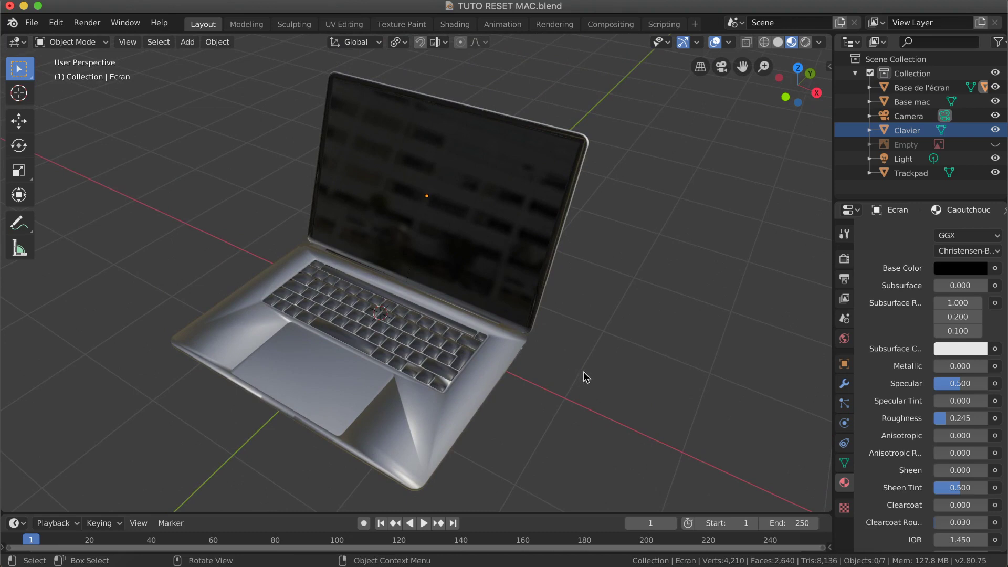
With all objects selected, enable Auto Smooth for the normals of the active Ecran mesh, and clear the selection.
key("a")
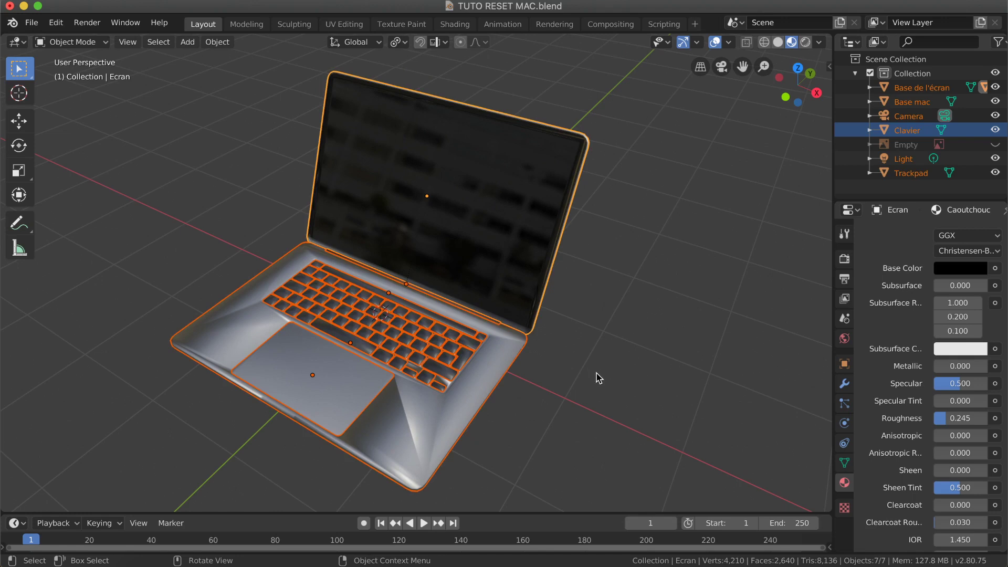
left_click(845, 463)
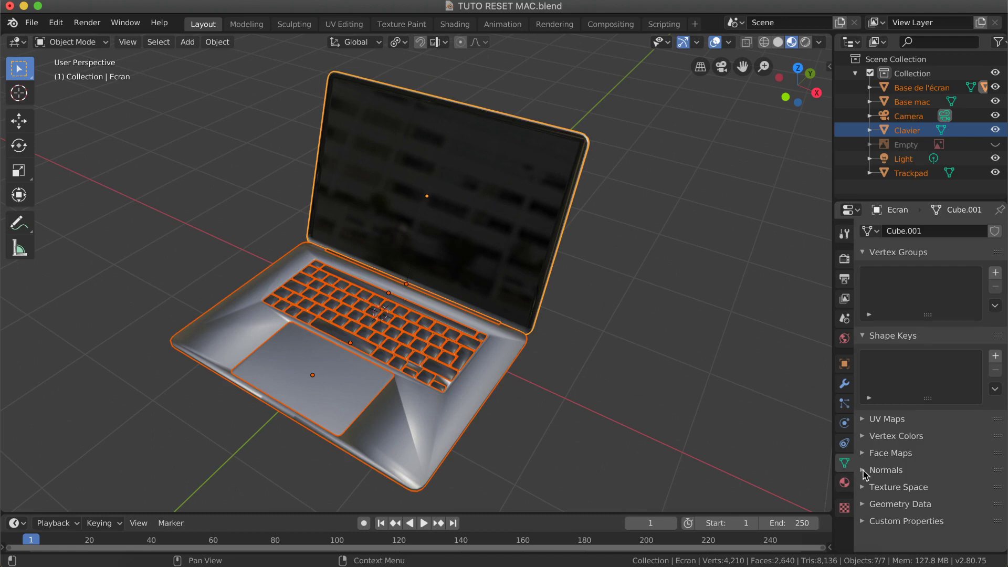
left_click(863, 471)
left_click(873, 487)
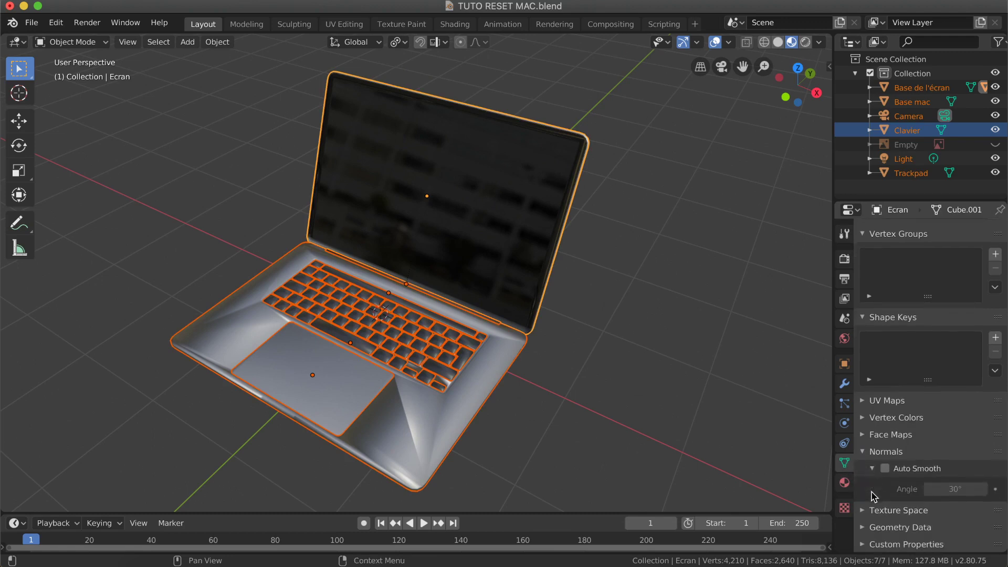
left_click(886, 469)
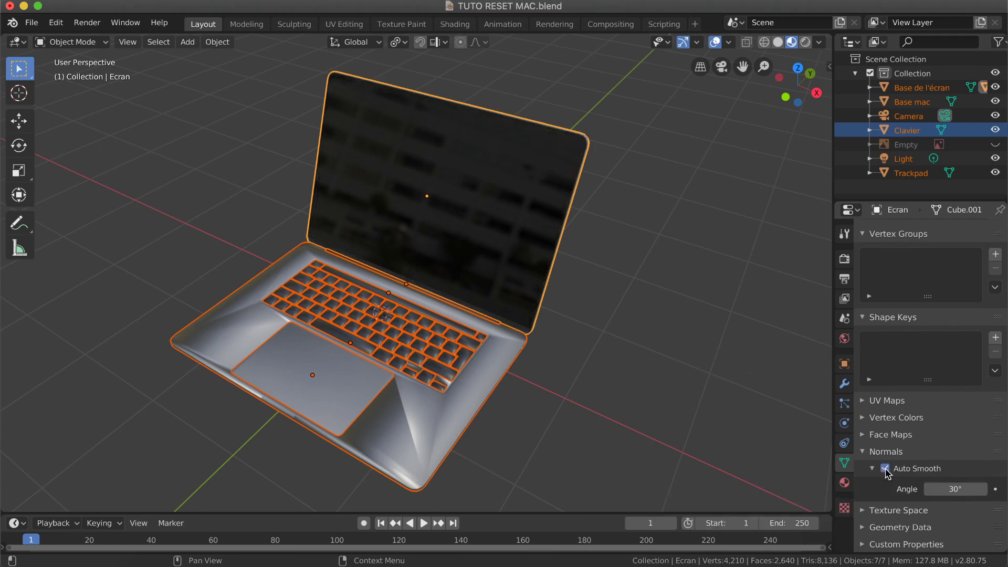
left_click(628, 361)
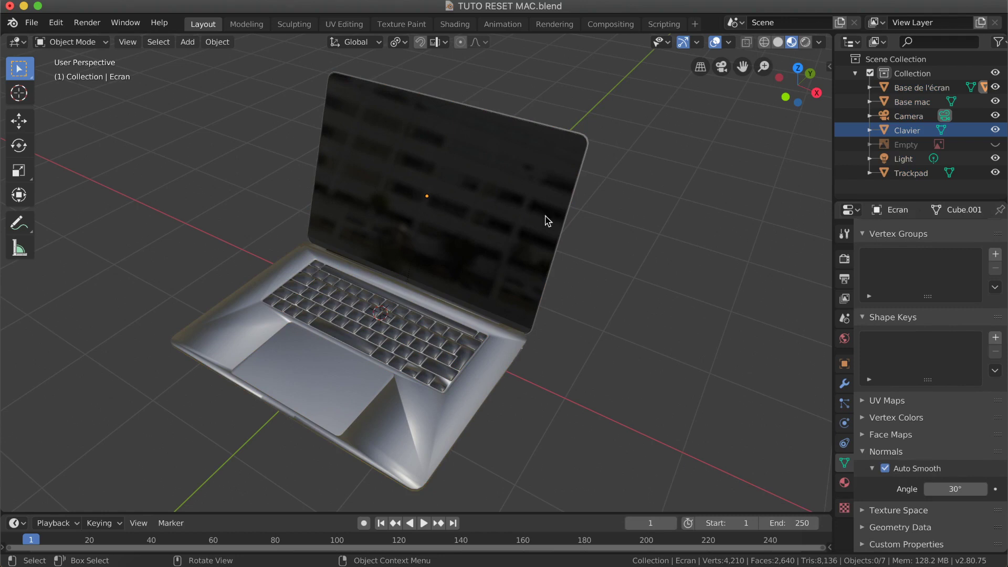
Enable Auto Smooth for the normals of Base mac, Clavier and Trackpad, one object at a time, and deselect.
left_click(885, 468)
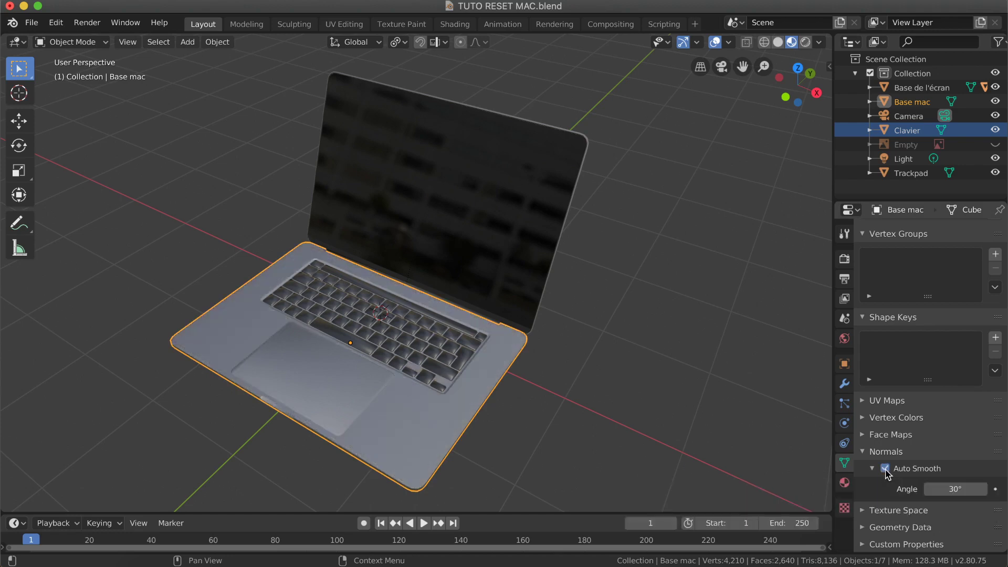
left_click(440, 375)
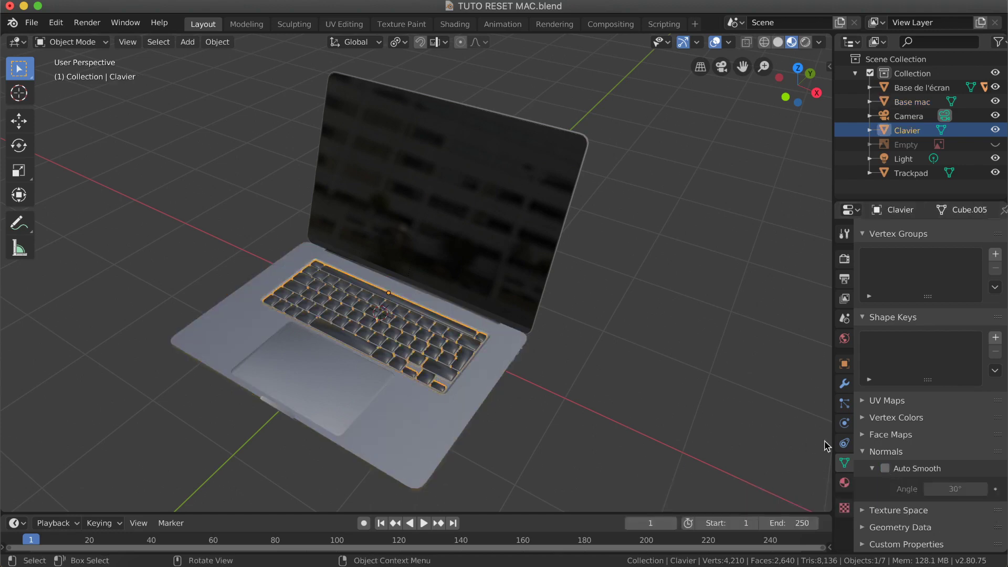
left_click(886, 468)
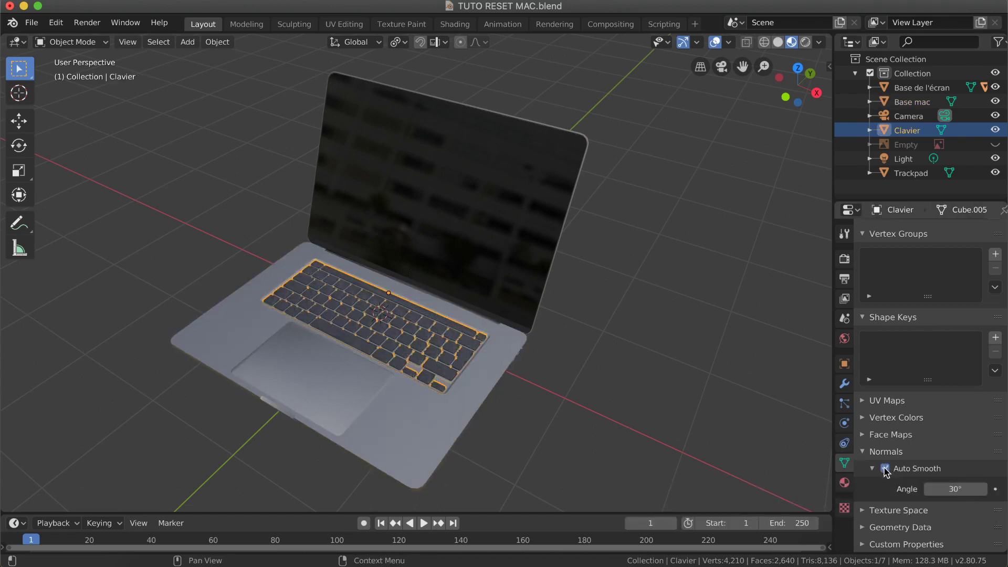
left_click(289, 369)
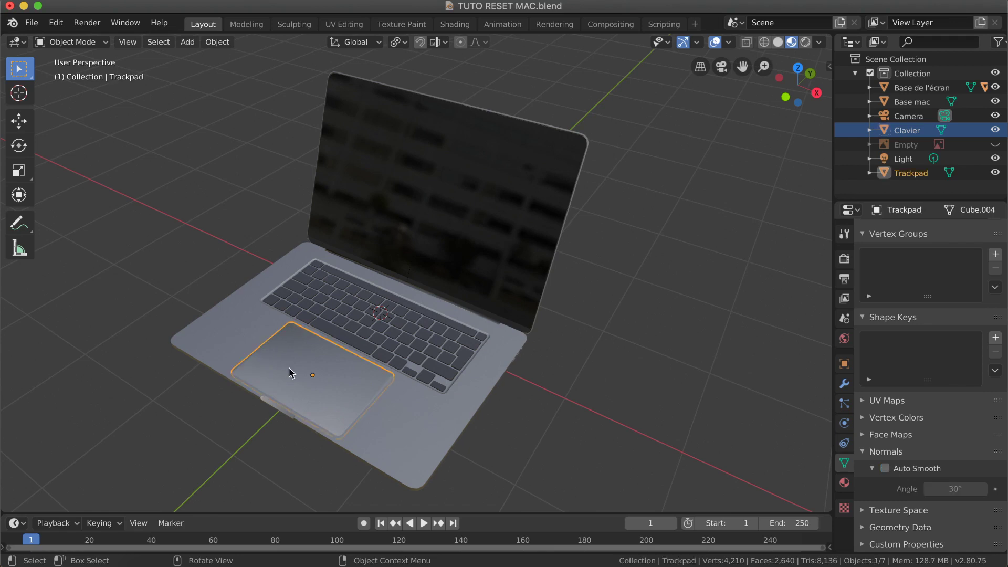
left_click(885, 468)
left_click(544, 428)
Inspect the whole laptop from the front, side and below to check the corrected shading and screen reflections.
scroll(538, 428, "left", 8)
scroll(539, 427, "down", 6)
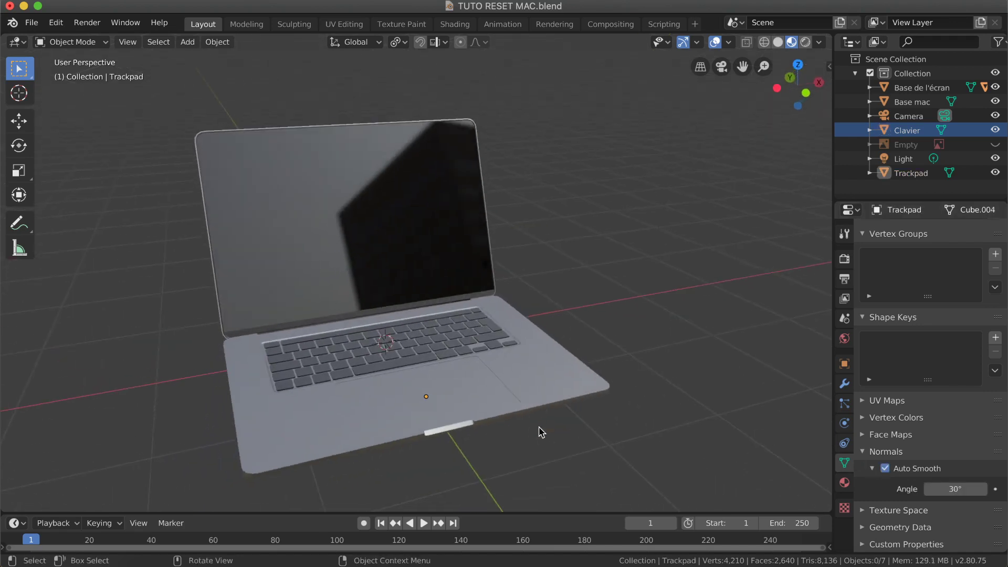
scroll(539, 427, "right", 5)
scroll(527, 437, "up", 6, "ctrl")
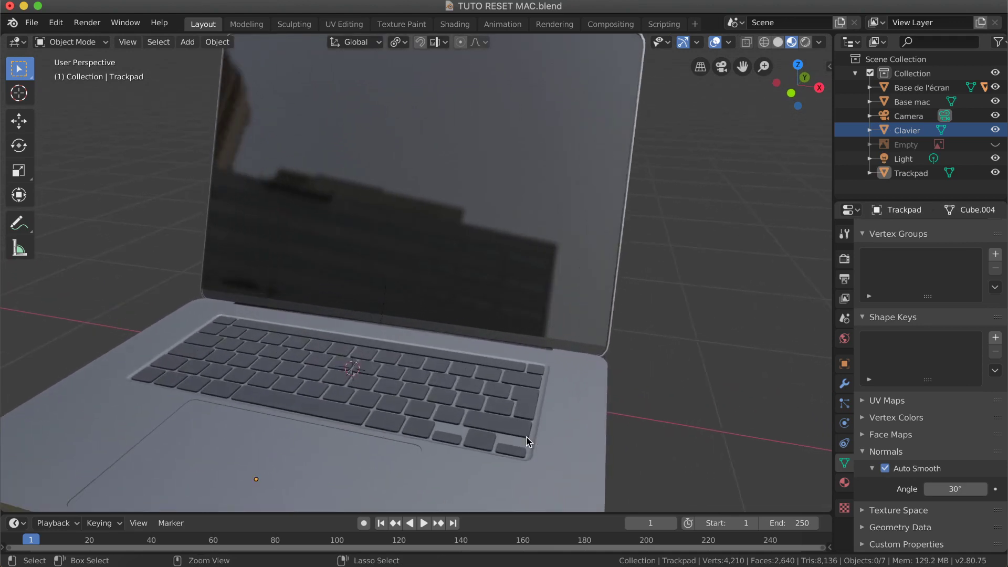
scroll(527, 437, "down", 10)
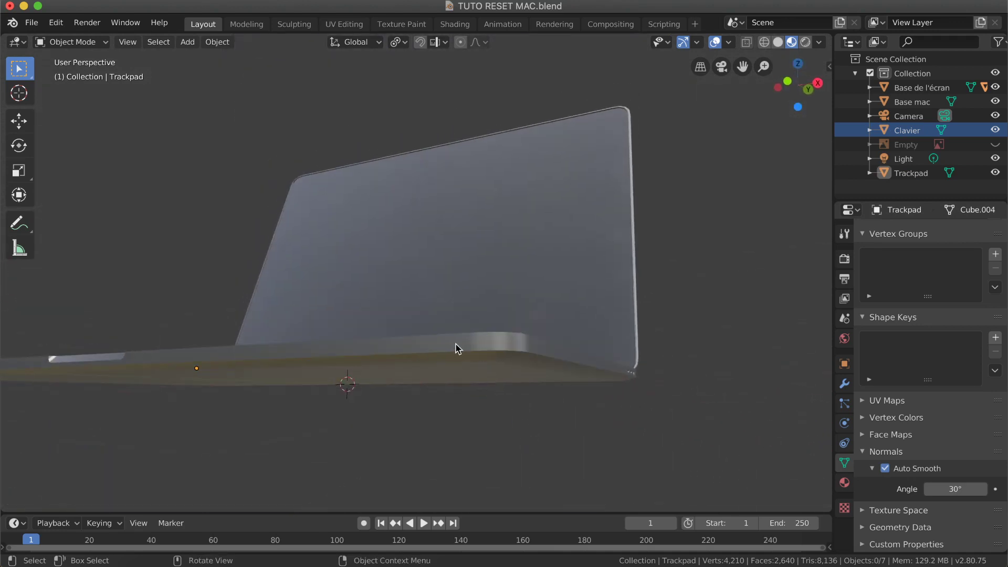
scroll(535, 353, "up", 10)
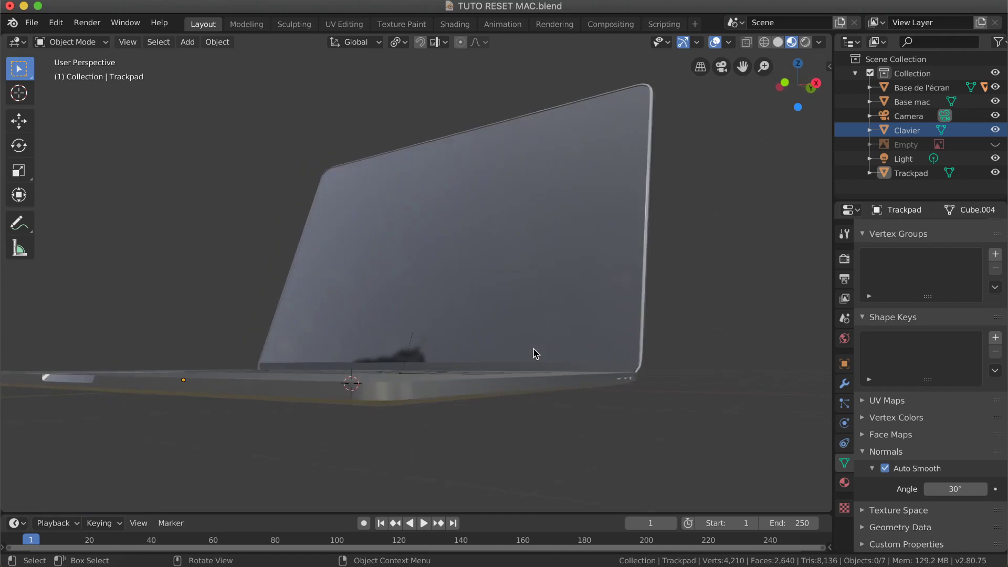
scroll(535, 353, "up", 10)
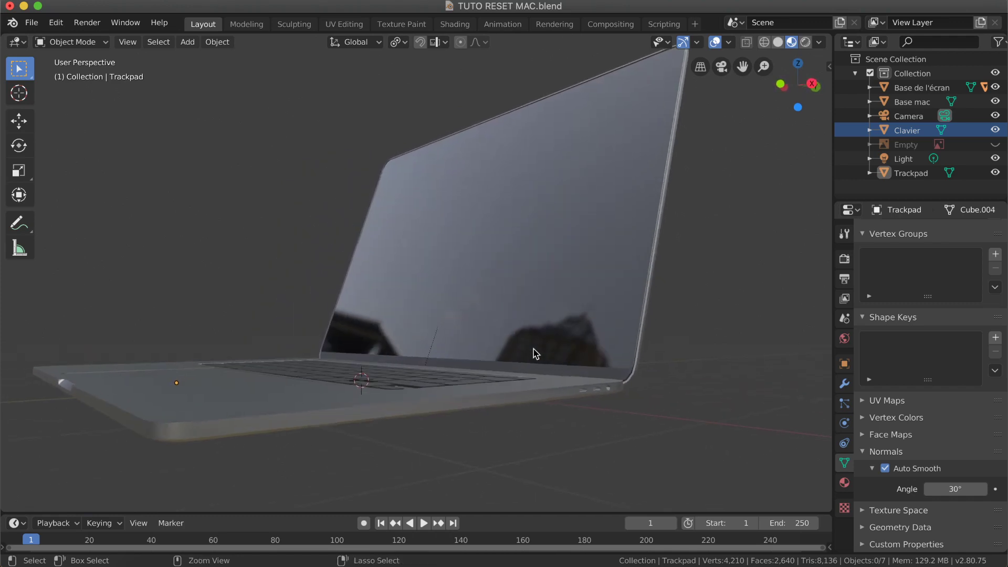
scroll(535, 353, "up", 8)
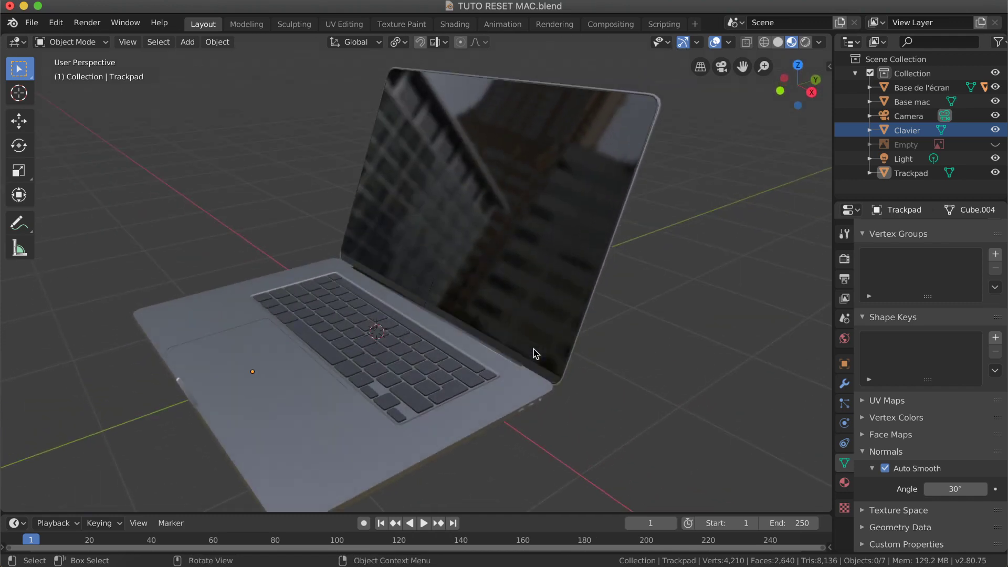
scroll(535, 354, "right", 8)
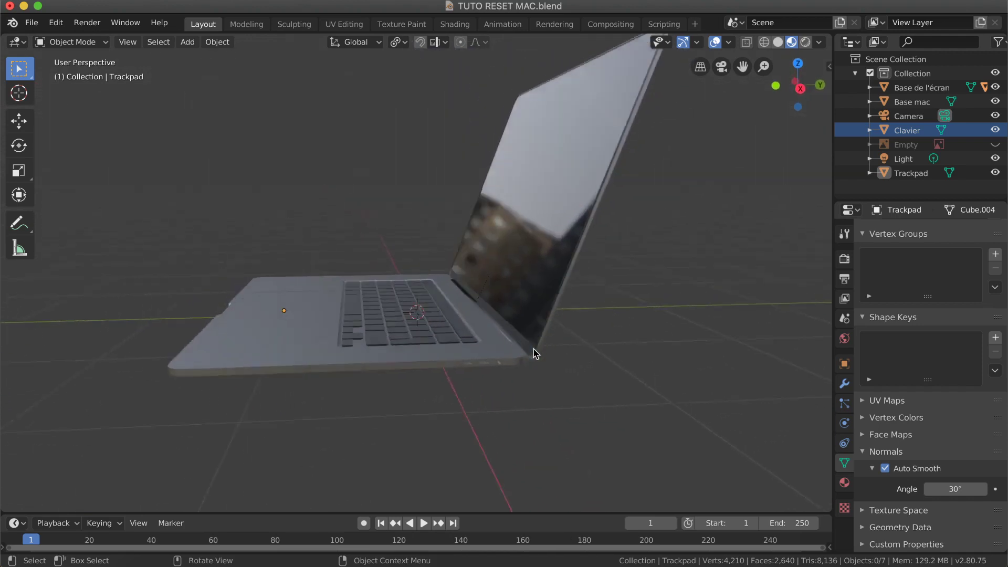
scroll(535, 353, "left", 10)
scroll(535, 353, "left", 5)
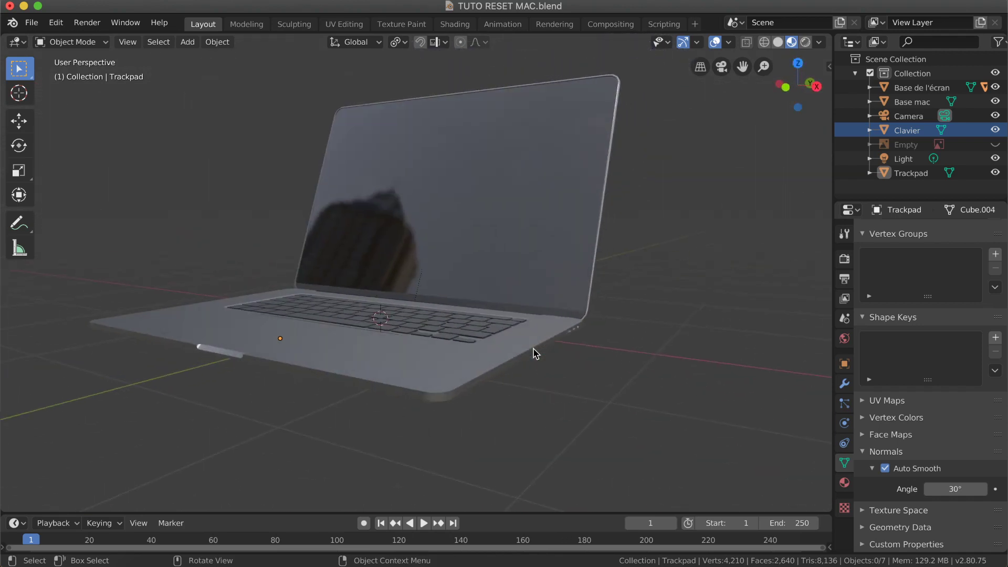
Examine the keyboard, trackpad outline and opening notch in the base's front edge up close for shading flaws.
scroll(534, 352, "up", 10, "ctrl")
scroll(401, 410, "up", 3, "ctrl")
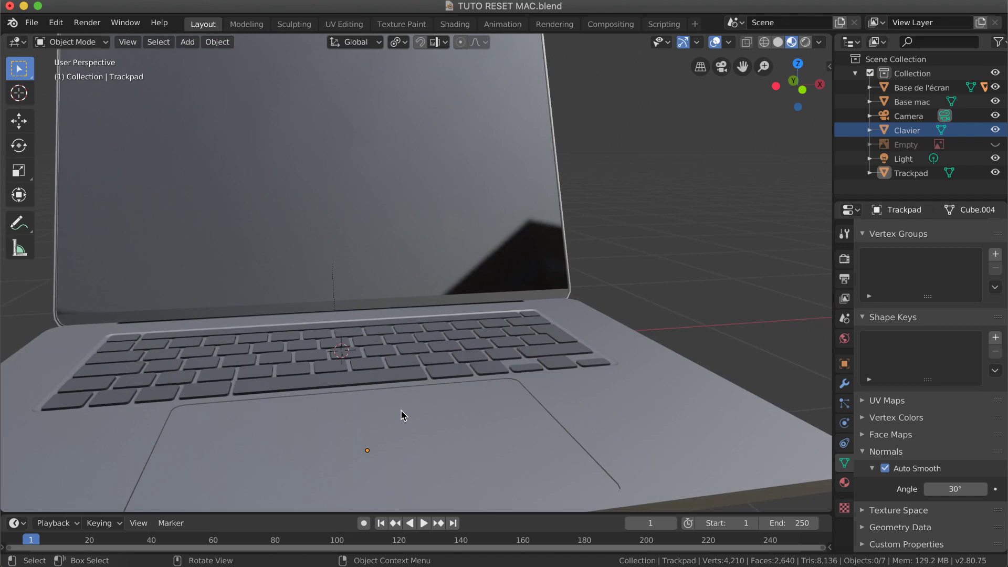
scroll(401, 410, "down", 5)
scroll(401, 410, "left", 5)
scroll(401, 410, "up", 5, "shift")
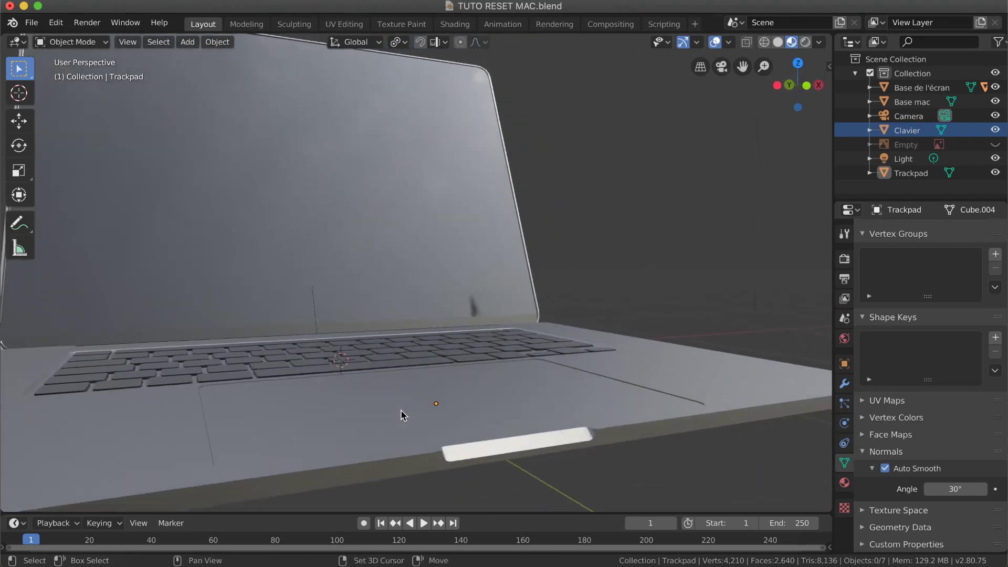
scroll(401, 410, "down", 10, "shift")
scroll(401, 410, "right", 3)
scroll(401, 410, "right", 8)
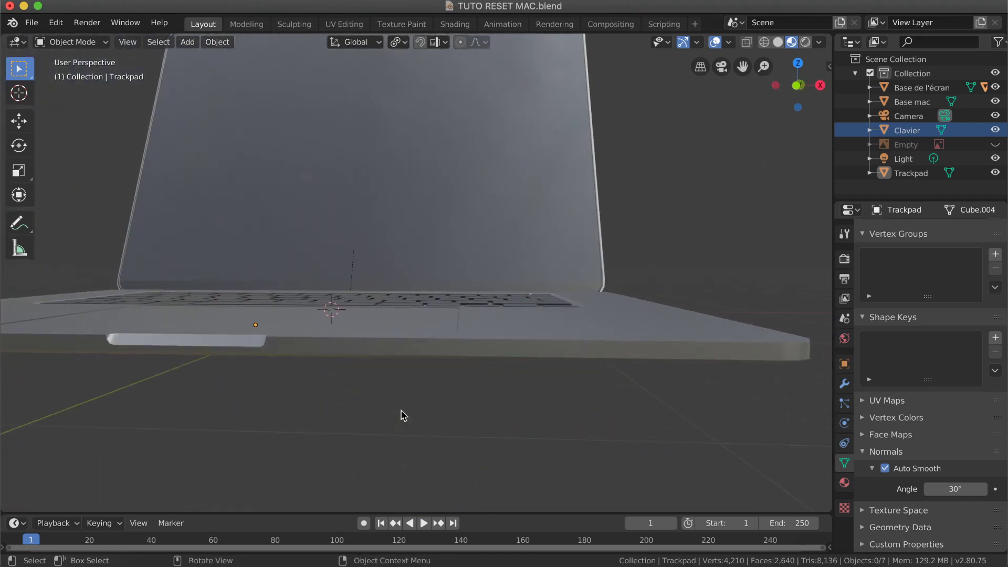
scroll(315, 374, "up", 3, "shift")
scroll(316, 373, "left", 8, "shift")
scroll(316, 373, "left", 1, "shift")
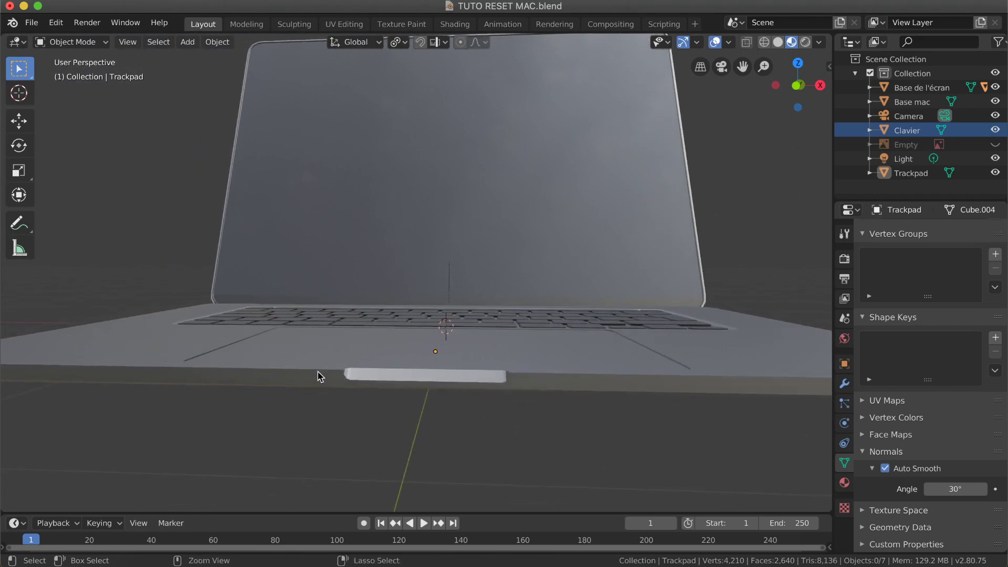
scroll(317, 372, "up", 5, "ctrl")
scroll(318, 372, "down", 5)
scroll(318, 372, "up", 1)
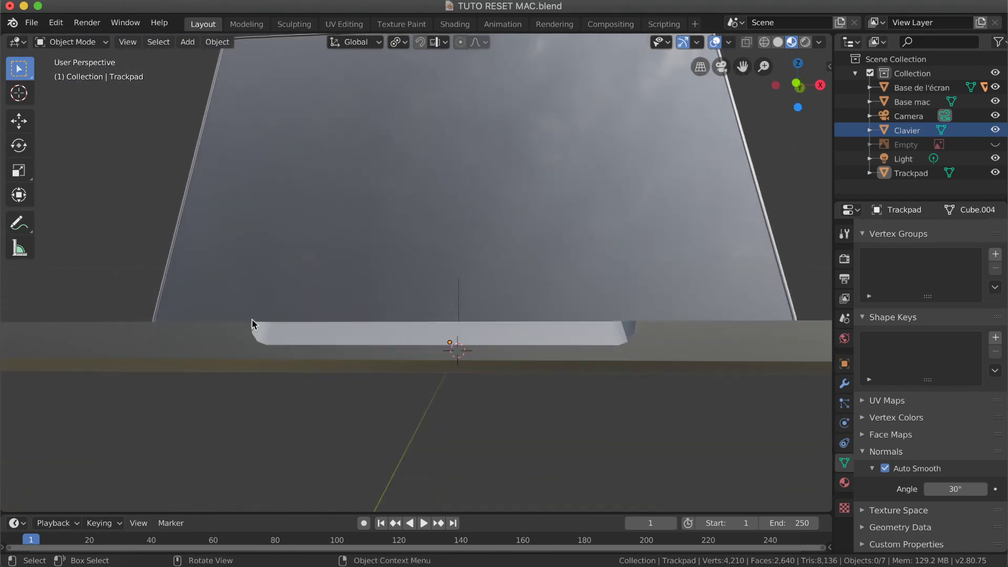
scroll(257, 330, "up", 5)
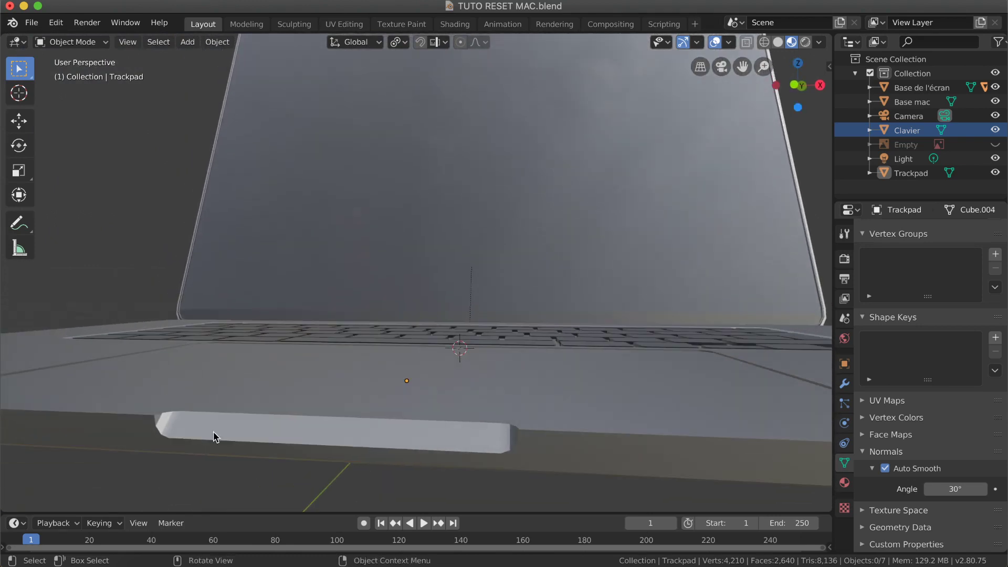
Raise the Auto Smooth angle of the Base mac mesh to 31° to smooth the shading of the front opening notch.
left_click(216, 428)
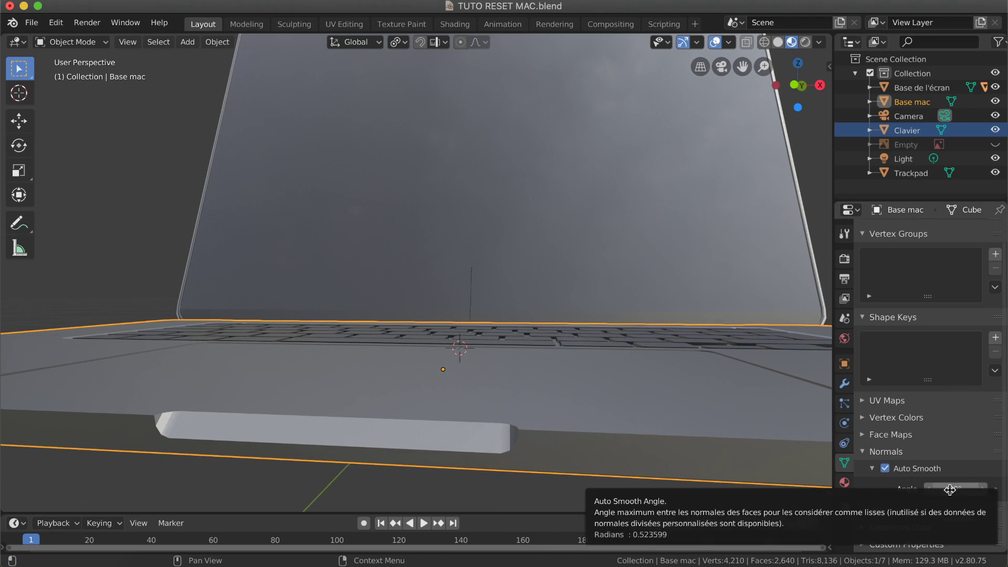
left_click_drag(951, 489, 951, 489)
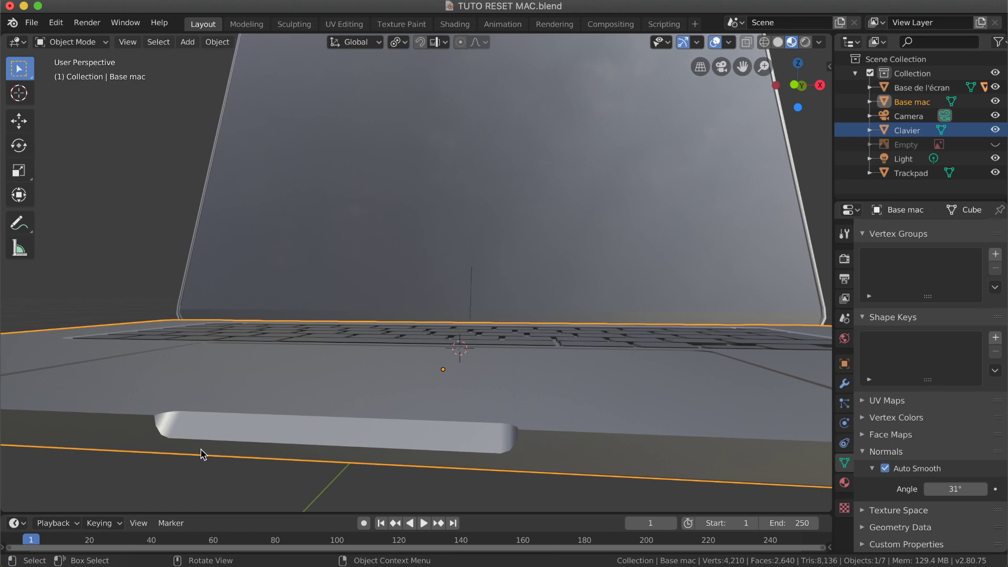
scroll(201, 449, "up", 5)
scroll(302, 465, "down", 5, "ctrl")
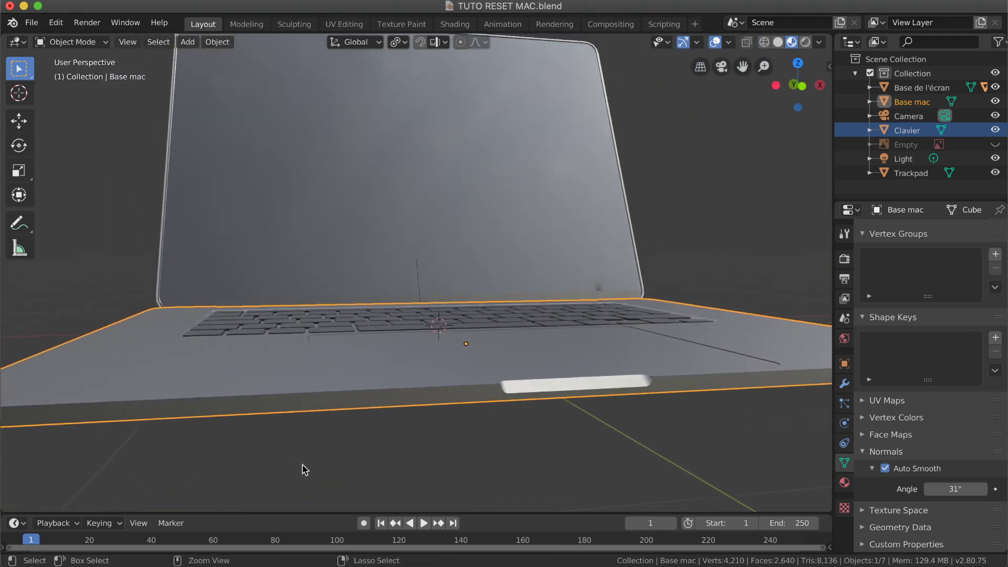
Select the Clavier keyboard object and set the Auto Smooth angle of its normals to 70.6°.
scroll(302, 465, "up", 10)
scroll(302, 465, "up", 5, "ctrl")
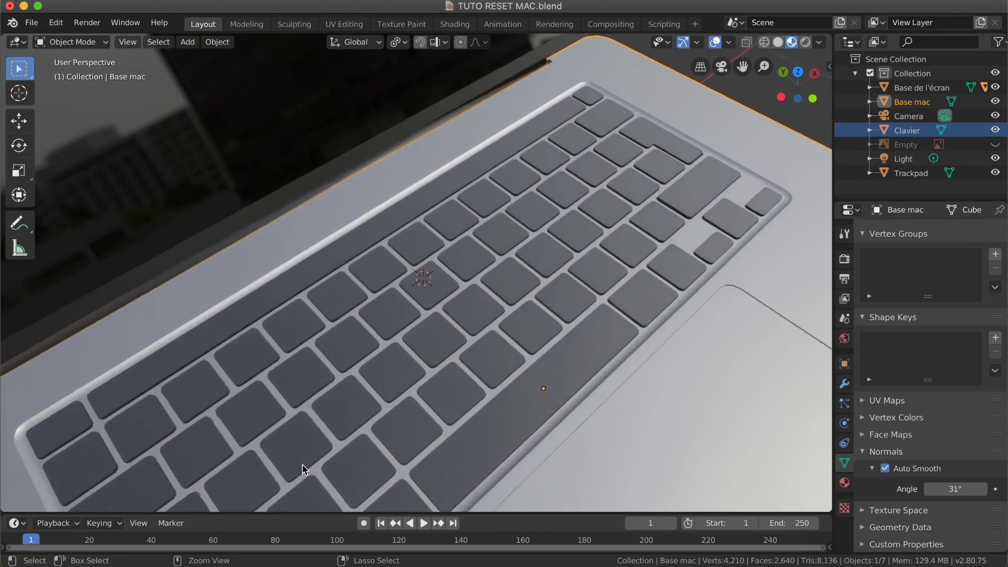
scroll(302, 464, "up", 5, "ctrl")
scroll(303, 464, "down", 3)
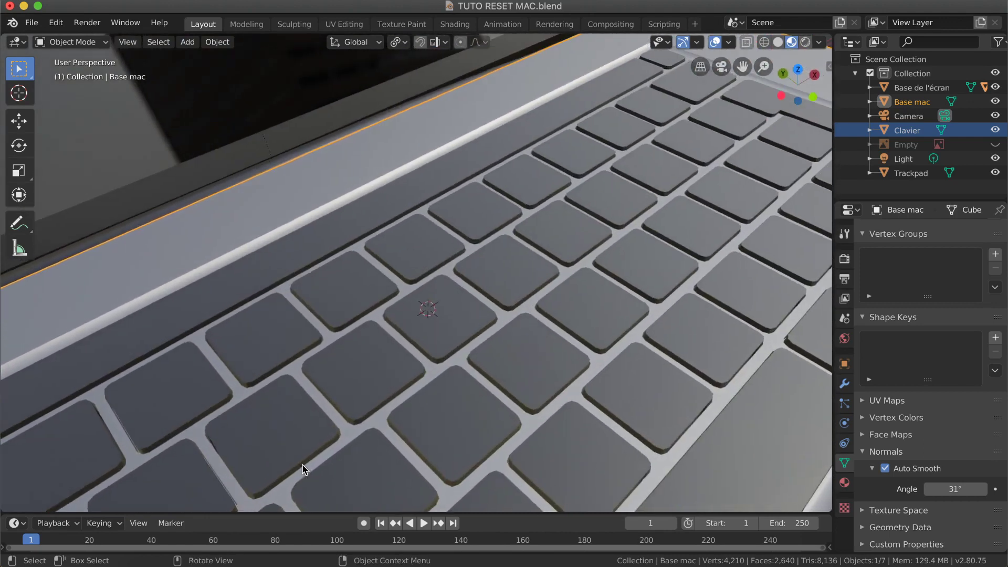
scroll(303, 468, "down", 10)
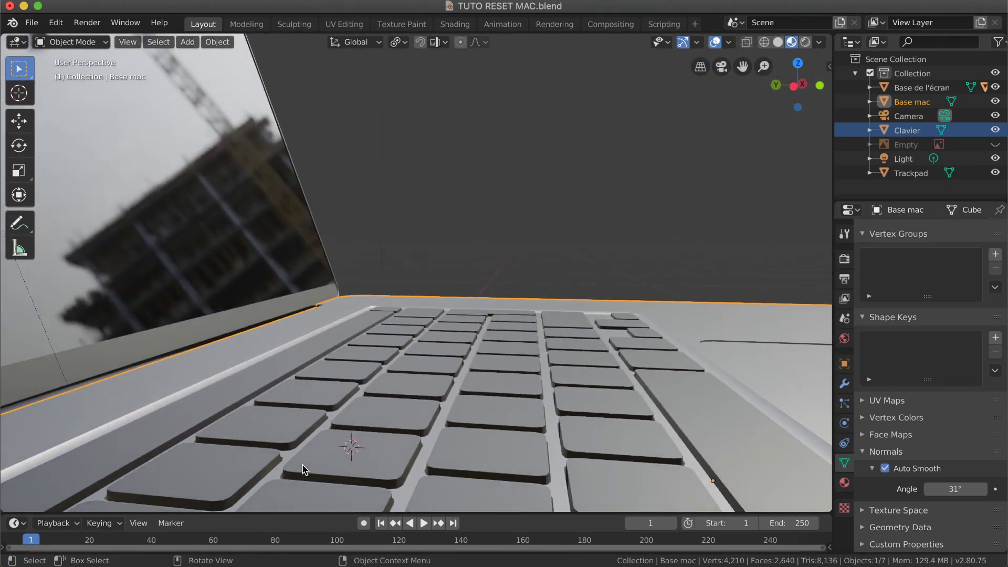
scroll(303, 470, "right", 10)
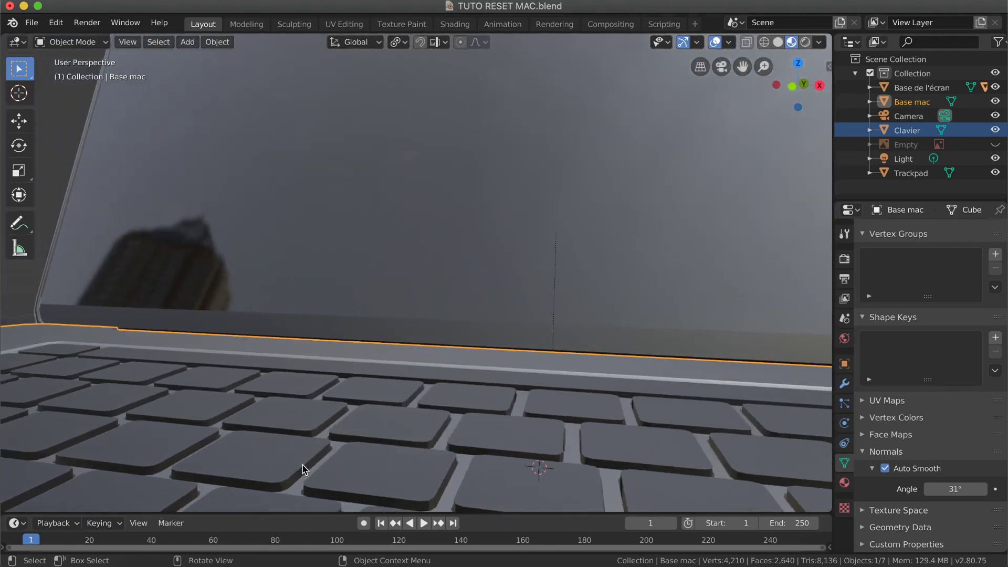
scroll(302, 469, "down", 3)
left_click(400, 479)
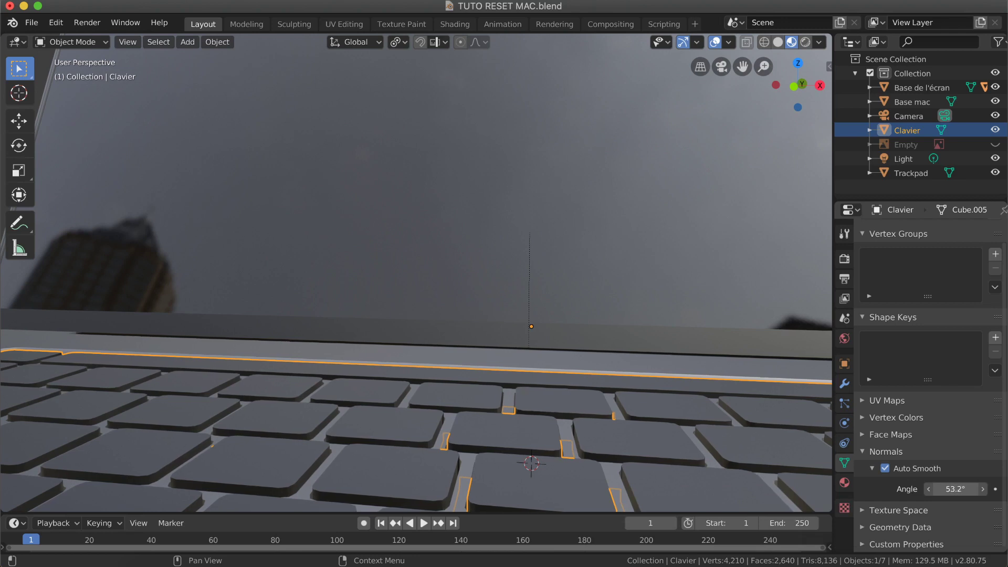
left_click_drag(955, 489, 957, 488)
left_click_drag(955, 489, 951, 489)
Examine the shading of the key edges up close from several low and raised angles.
scroll(466, 453, "down", 10)
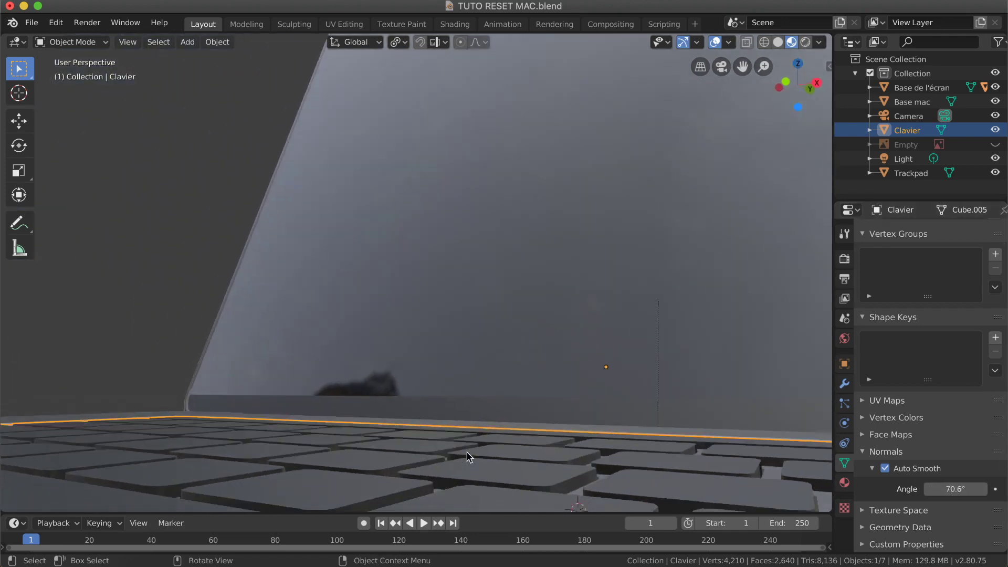
scroll(469, 457, "down", 10)
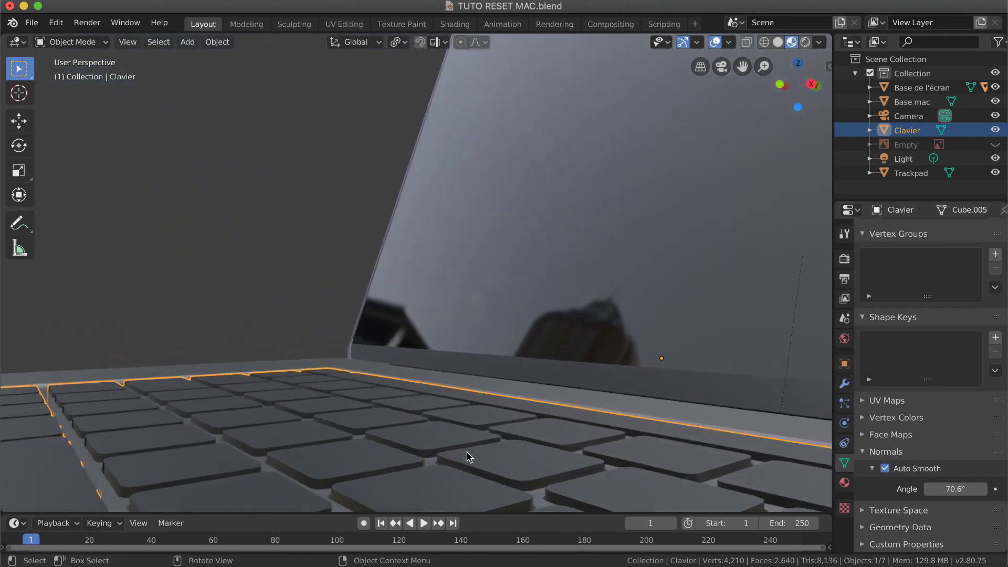
scroll(469, 457, "down", 10)
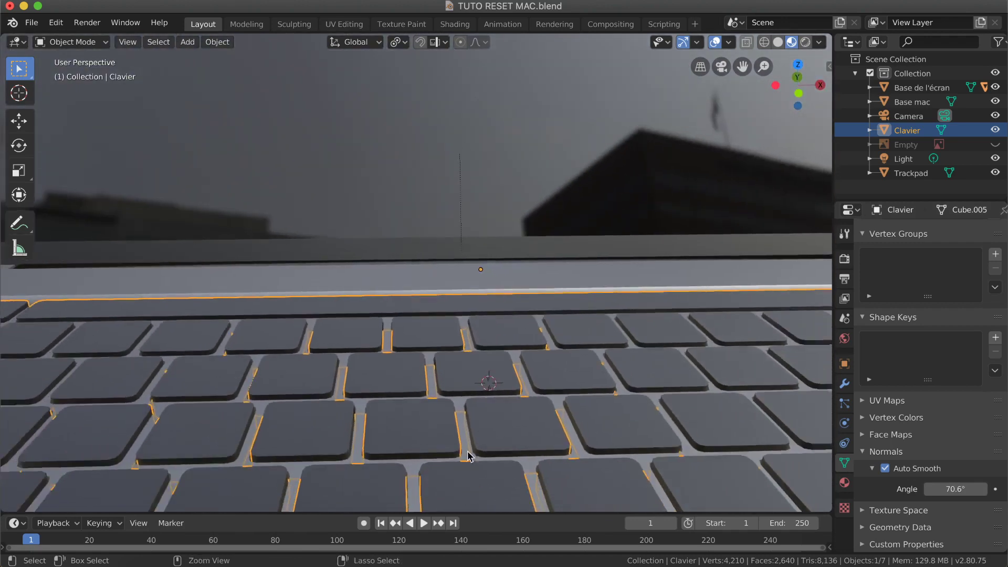
Clear the selection and inspect the whole laptop from both sides and the front for a final shading check.
scroll(469, 456, "down", 10, "ctrl")
scroll(614, 215, "left", 5)
scroll(614, 216, "left", 10)
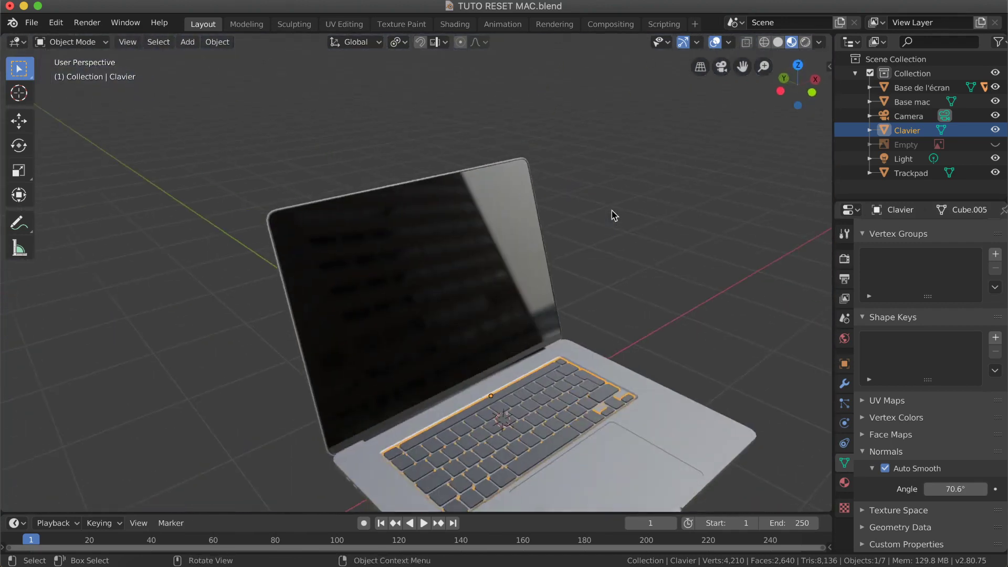
scroll(615, 216, "left", 10)
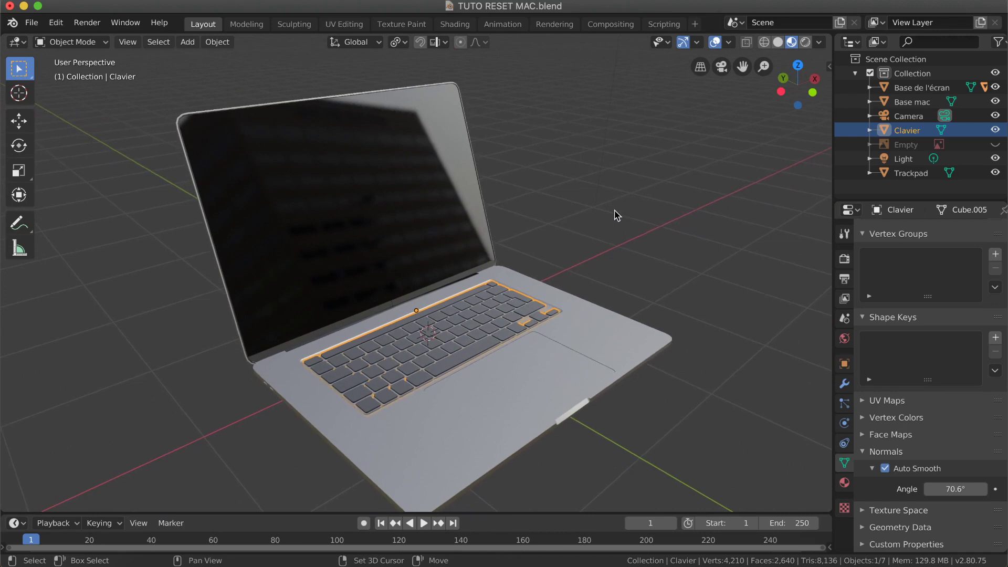
scroll(614, 211, "left", 2, "shift")
left_click(647, 202)
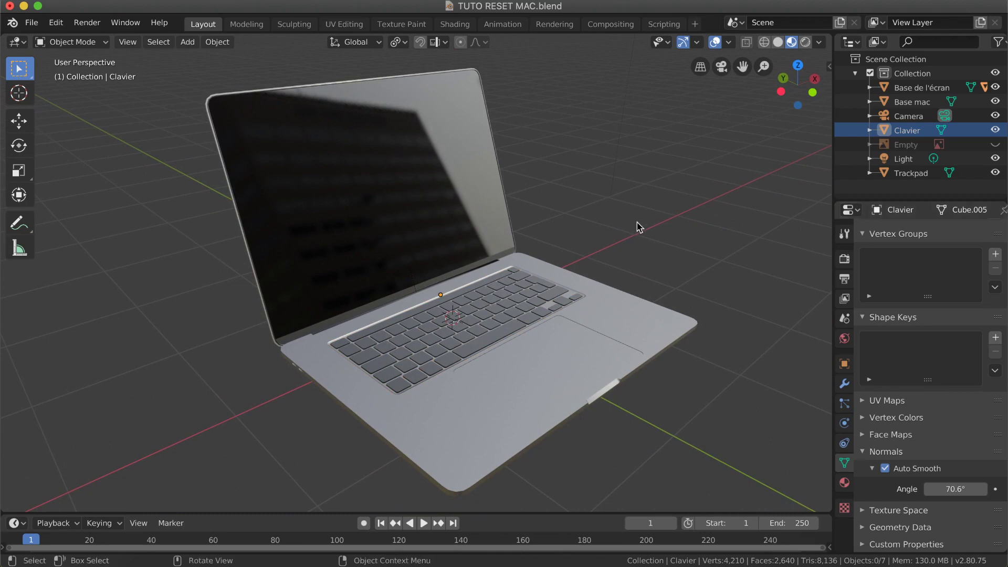
scroll(639, 227, "left", 10)
scroll(640, 228, "left", 6)
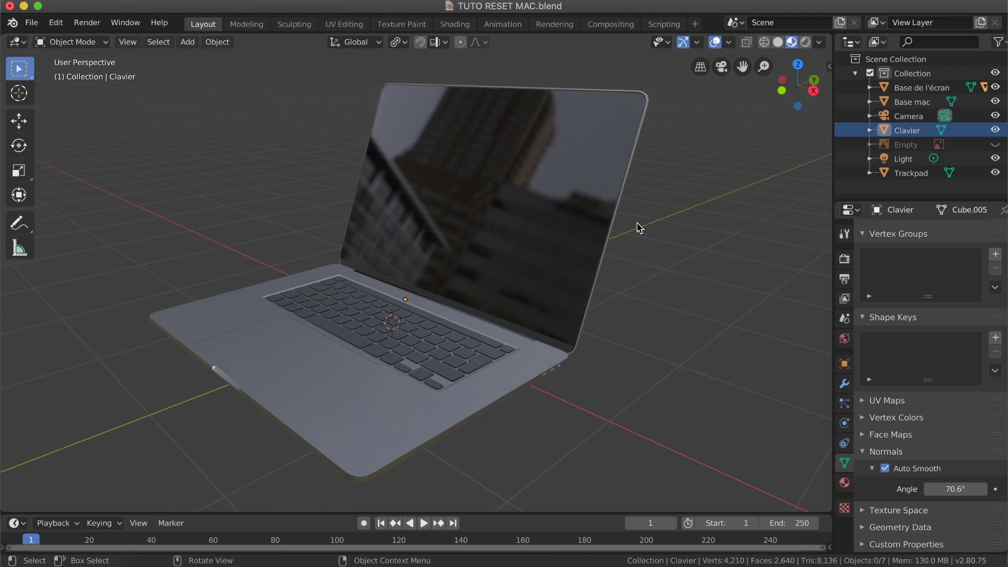
scroll(640, 231, "left", 10)
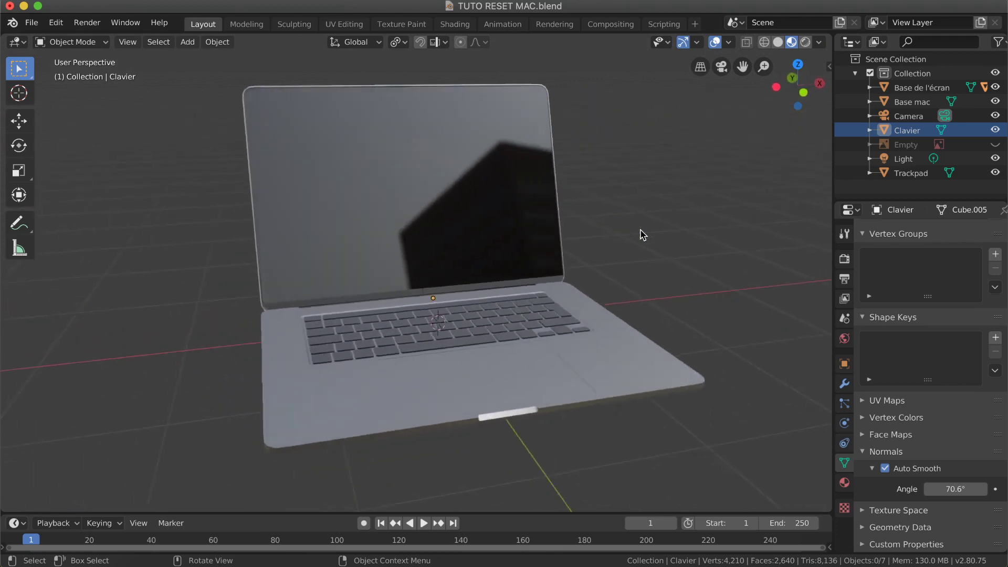
scroll(642, 234, "left", 3)
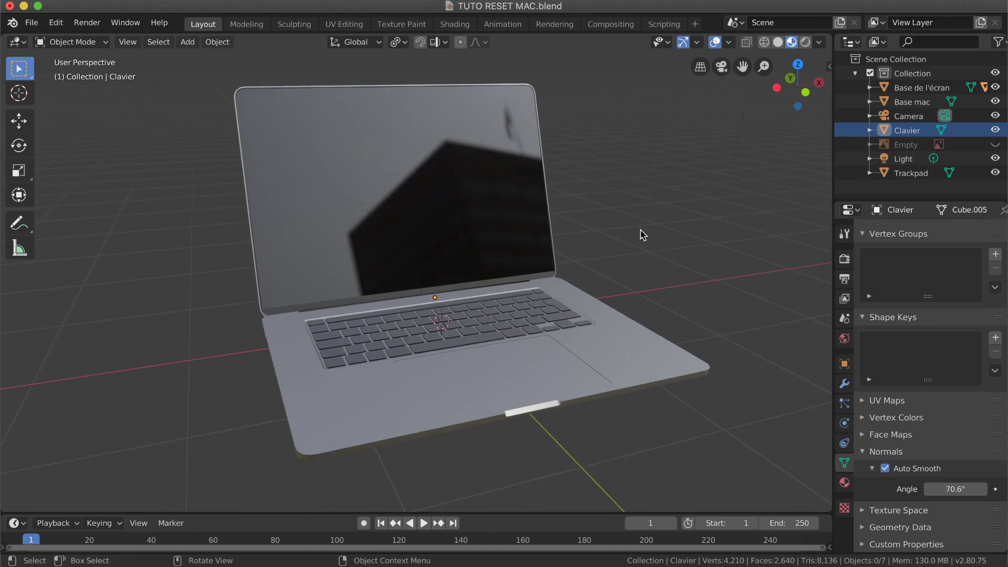